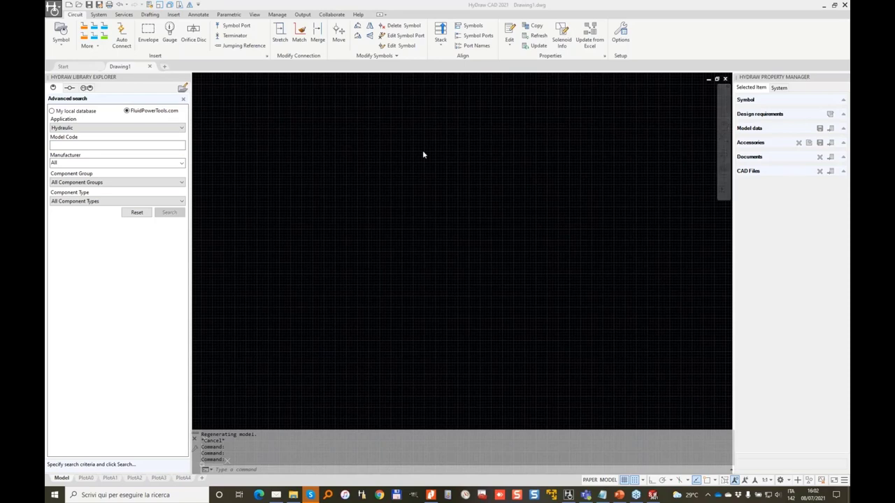
Search the library for model code rdda and insert the RDDA** symbol with the adjustable spring into the drawing
{"action": "left_click", "coordinate": [71, 146]}
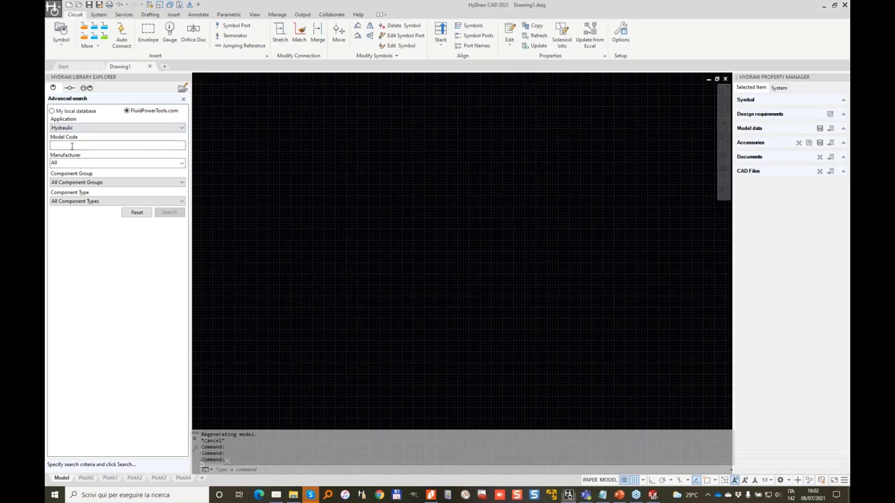
{"action": "type", "text": "rdda"}
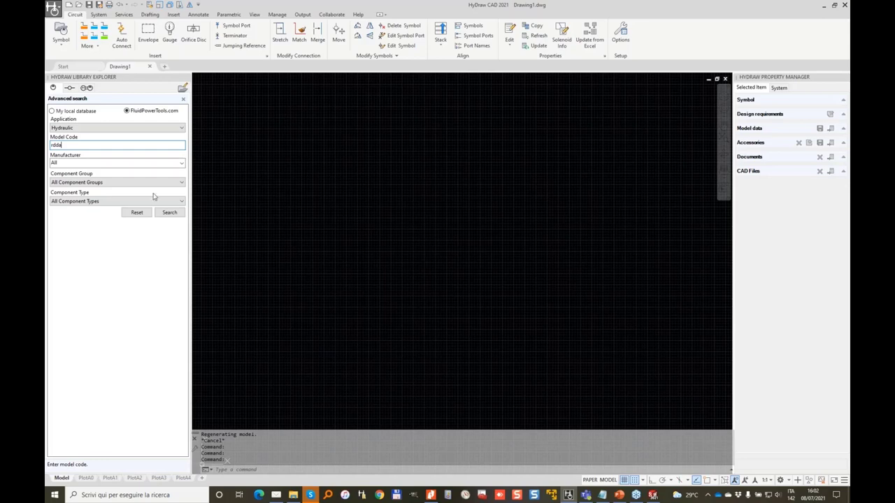
{"action": "key", "text": "Return"}
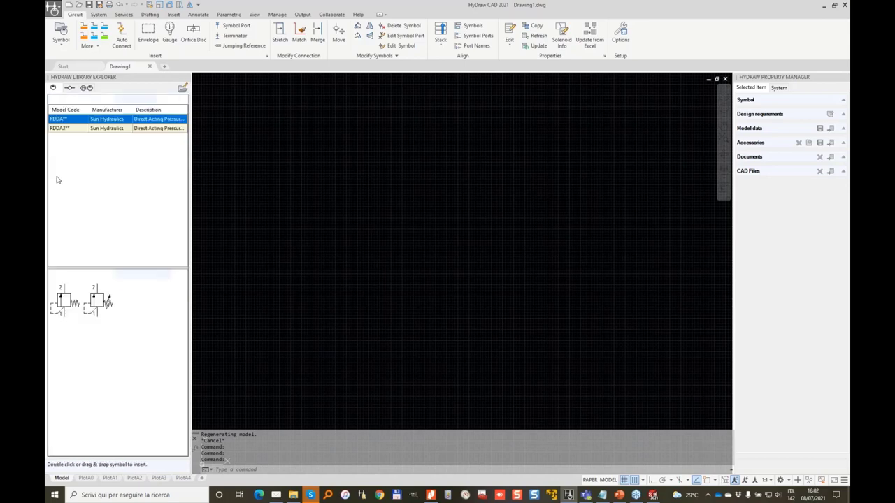
{"action": "left_click", "coordinate": [104, 302]}
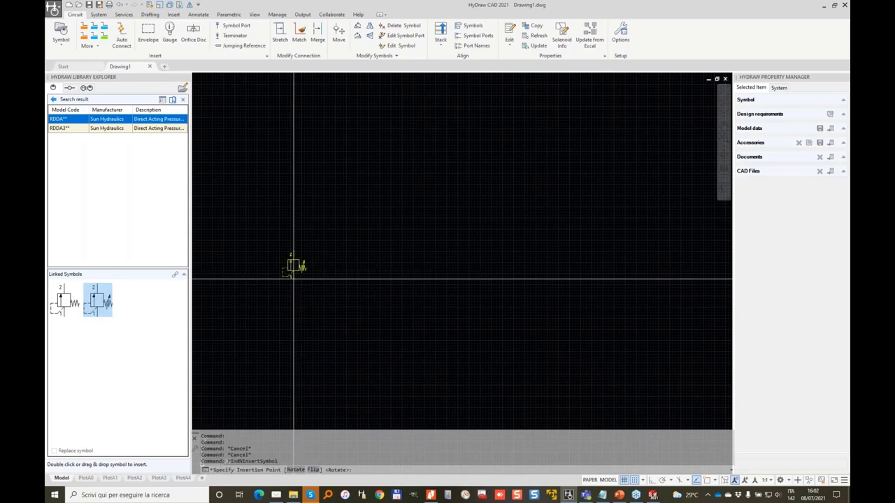
{"action": "scroll", "coordinate": [312, 302], "scroll_direction": "up", "scroll_amount": 6}
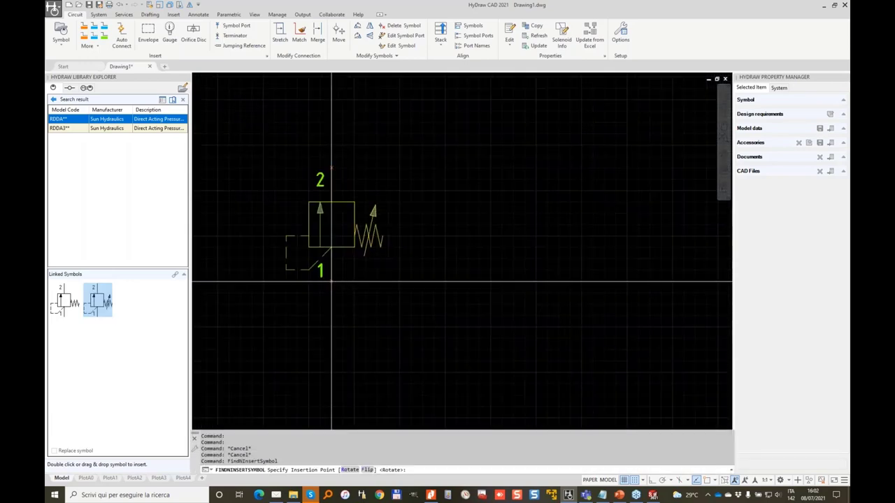
{"action": "left_click", "coordinate": [331, 282]}
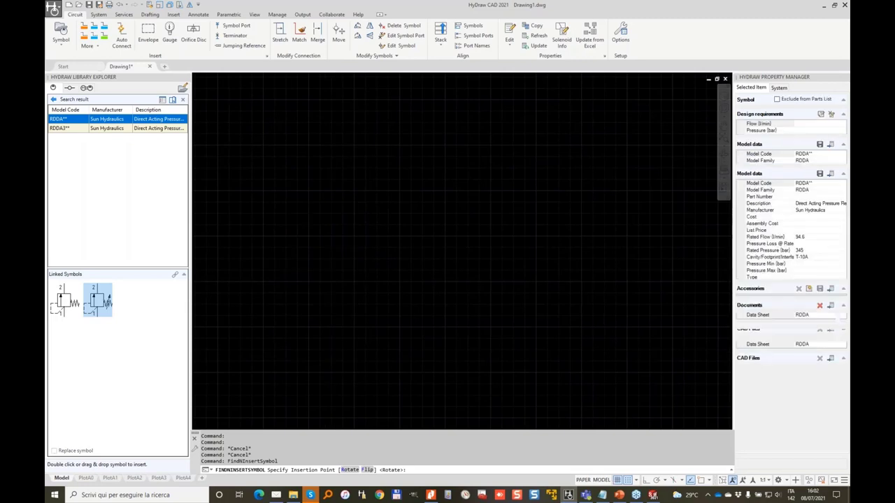
Flip the inserted RDDA** valve symbol vertically
{"action": "scroll", "coordinate": [331, 202], "scroll_direction": "down", "scroll_amount": 4}
{"action": "right_click", "coordinate": [324, 204]}
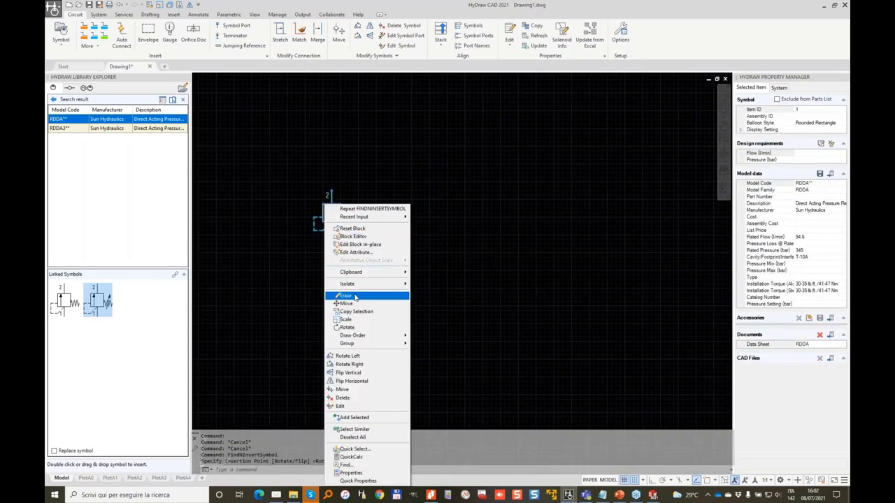
{"action": "left_click", "coordinate": [359, 374]}
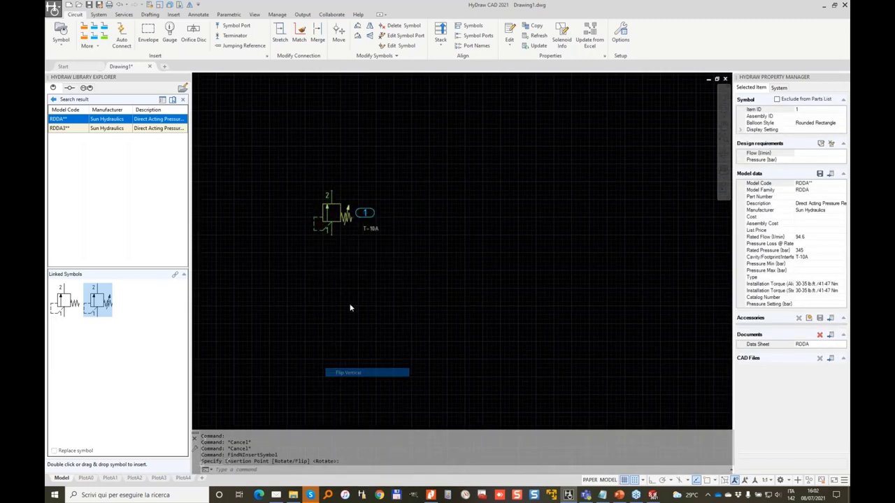
Draw a long horizontal pressure line above the relief valve, extending well past it on both sides
{"action": "left_click", "coordinate": [303, 168]}
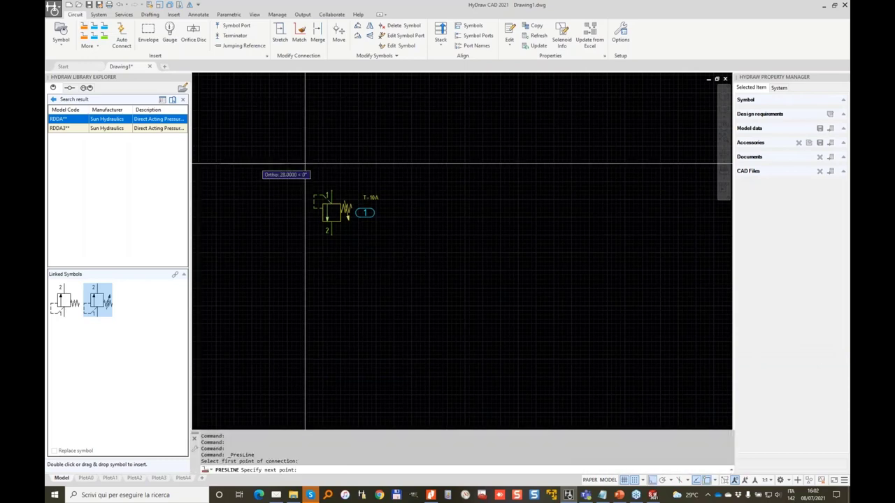
{"action": "left_click", "coordinate": [651, 164]}
{"action": "key", "text": "Return"}
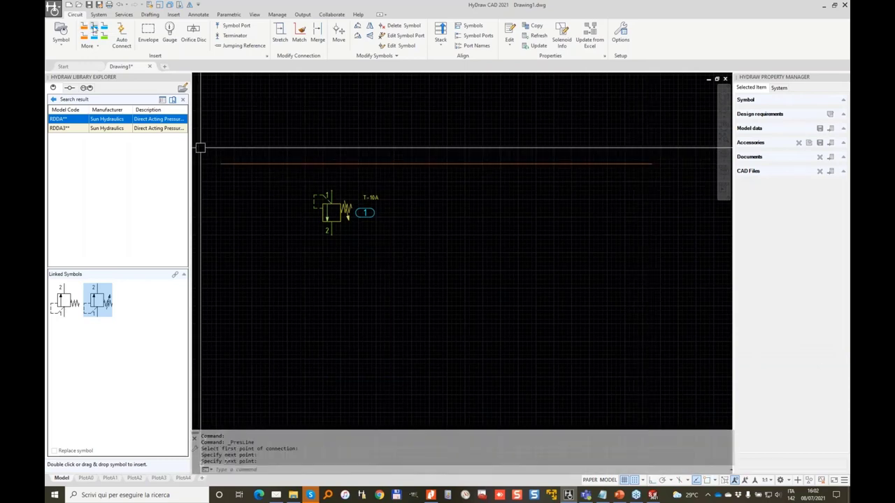
Draw a horizontal reservoir line below the relief valve, roughly as long as the pressure line
{"action": "left_click", "coordinate": [94, 26]}
{"action": "left_click", "coordinate": [229, 257]}
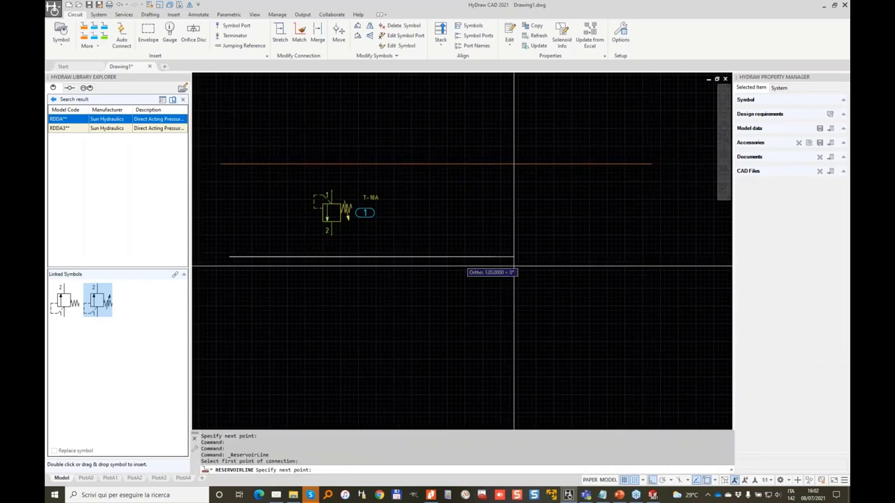
{"action": "left_click", "coordinate": [656, 257]}
{"action": "key", "text": "Return"}
Connect the relief valve's port 2 to the reservoir line and its port 1 to the pressure line
{"action": "left_click", "coordinate": [331, 234]}
{"action": "left_click", "coordinate": [331, 256]}
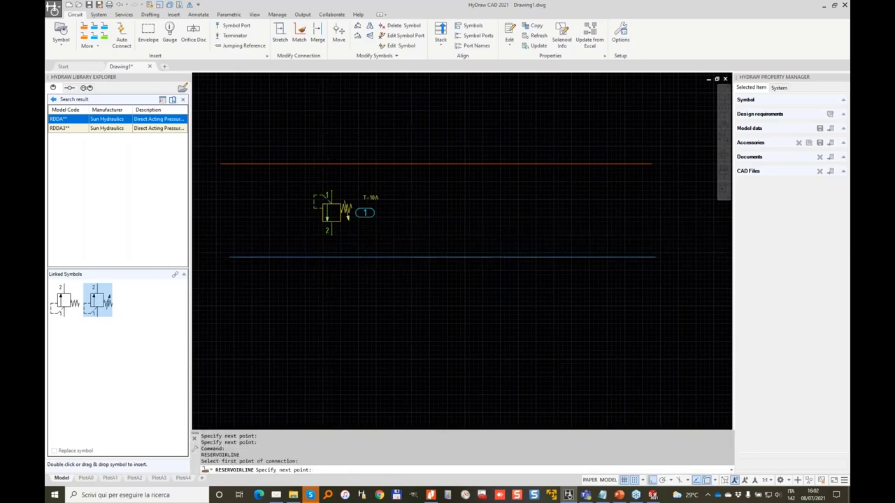
{"action": "left_click", "coordinate": [83, 26]}
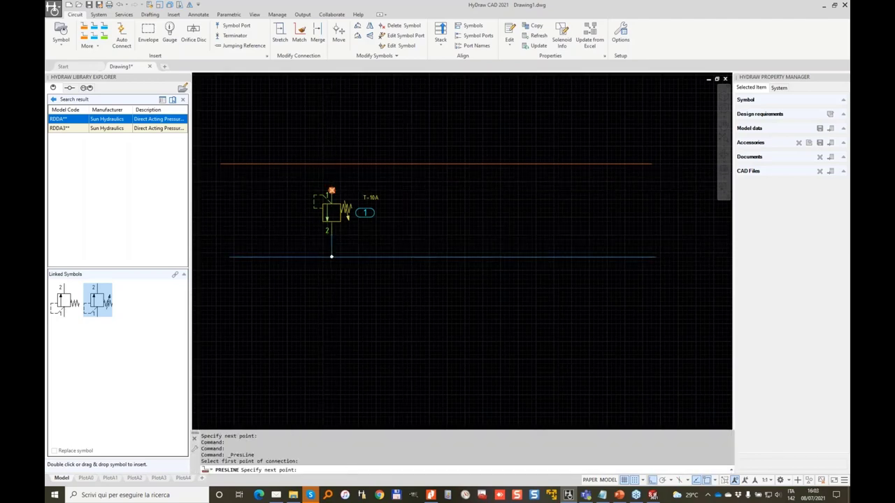
{"action": "left_click", "coordinate": [331, 201]}
{"action": "left_click", "coordinate": [331, 163]}
{"action": "middle_click_drag", "start_coordinate": [391, 126], "coordinate": [363, 167]}
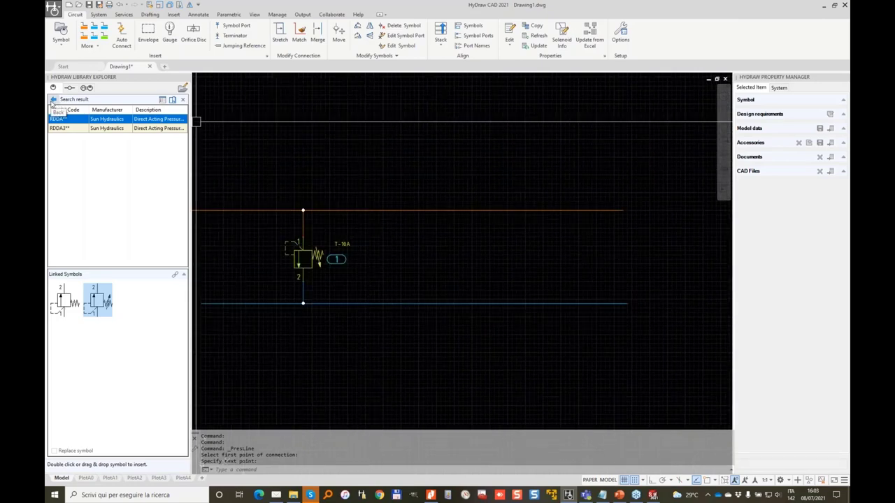
Search the library for model code cb-11a, select CB-11A-30** and consult its data sheet
{"action": "left_click", "coordinate": [54, 100]}
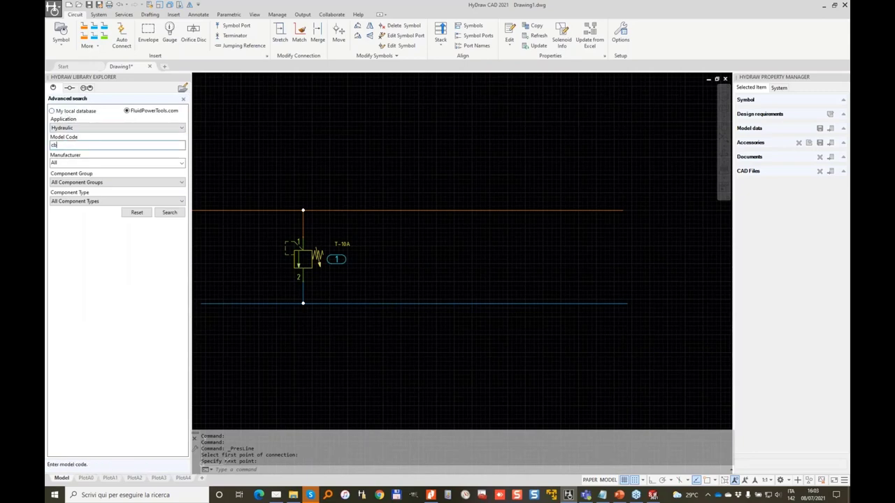
{"action": "left_click", "coordinate": [175, 213]}
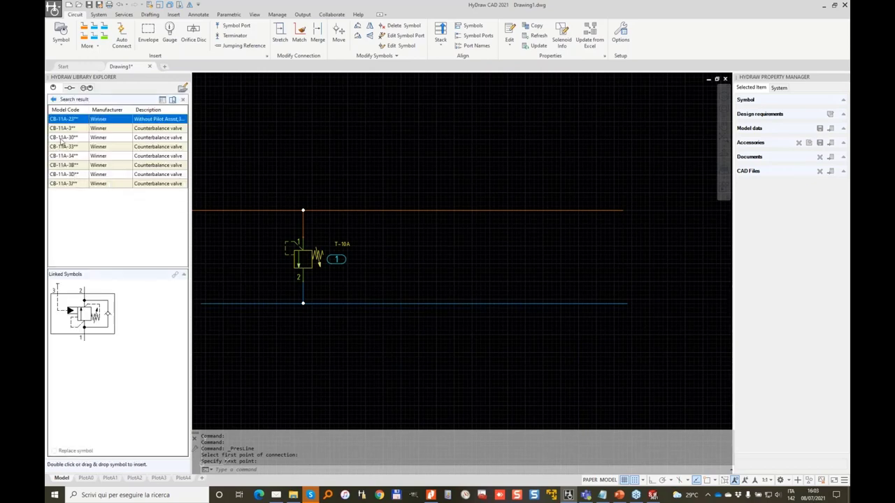
{"action": "left_click", "coordinate": [77, 139]}
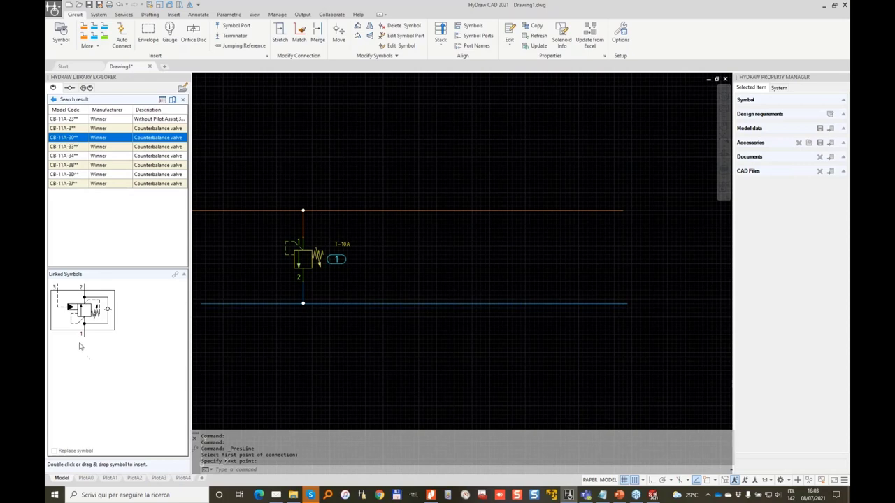
{"action": "left_click", "coordinate": [172, 100]}
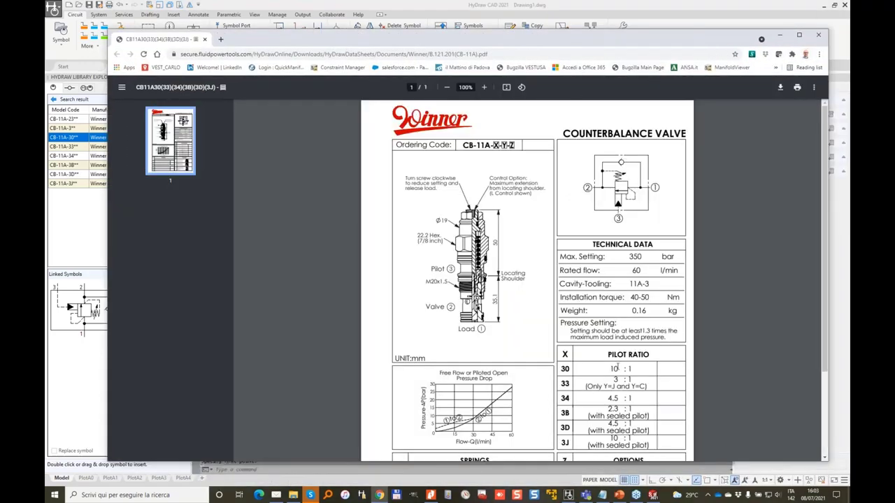
{"action": "left_click", "coordinate": [817, 36]}
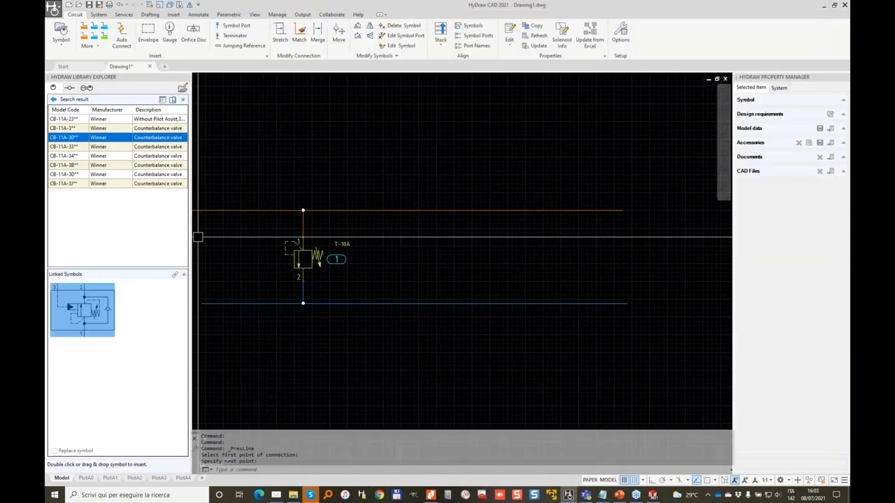
Insert the CB-11A-30** counterbalance valve symbol above the pressure line, slightly right of the relief valve
{"action": "left_click_drag", "start_coordinate": [82, 310], "coordinate": [397, 152]}
{"action": "middle_click_drag", "start_coordinate": [383, 152], "coordinate": [448, 255]}
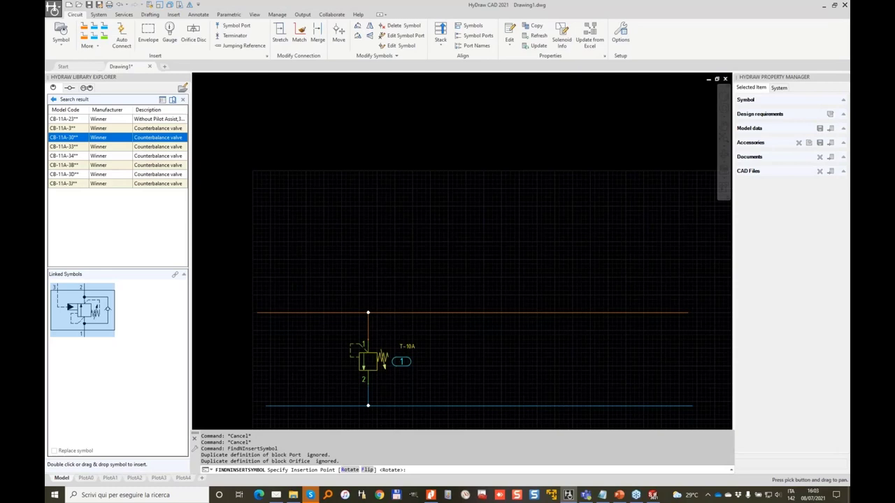
{"action": "left_click", "coordinate": [427, 244]}
{"action": "scroll", "coordinate": [428, 246], "scroll_direction": "up", "scroll_amount": 5}
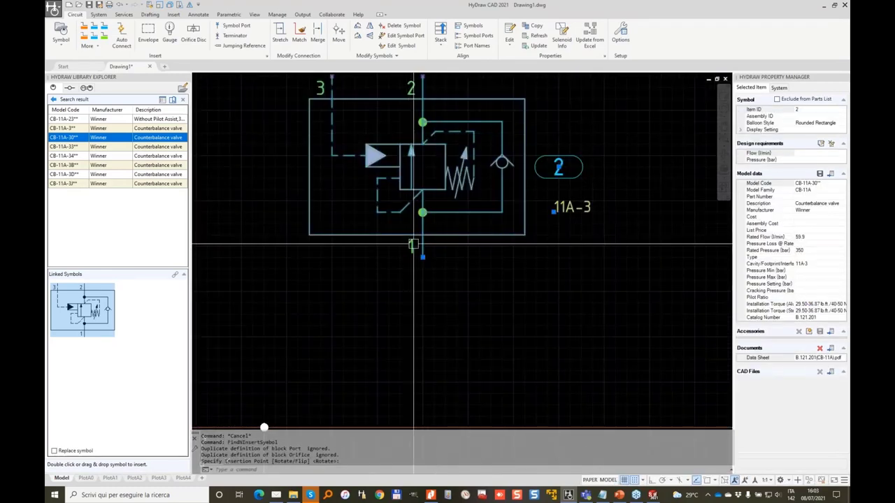
Flip the counterbalance valve symbol vertically and horizontally
{"action": "scroll", "coordinate": [421, 253], "scroll_direction": "up", "scroll_amount": 2}
{"action": "scroll", "coordinate": [422, 210], "scroll_direction": "down", "scroll_amount": 5}
{"action": "right_click", "coordinate": [425, 198]}
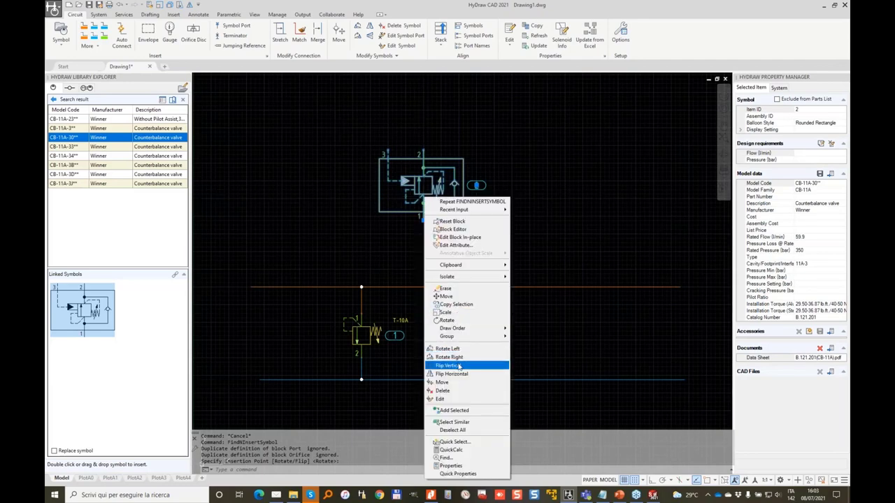
{"action": "left_click", "coordinate": [458, 367]}
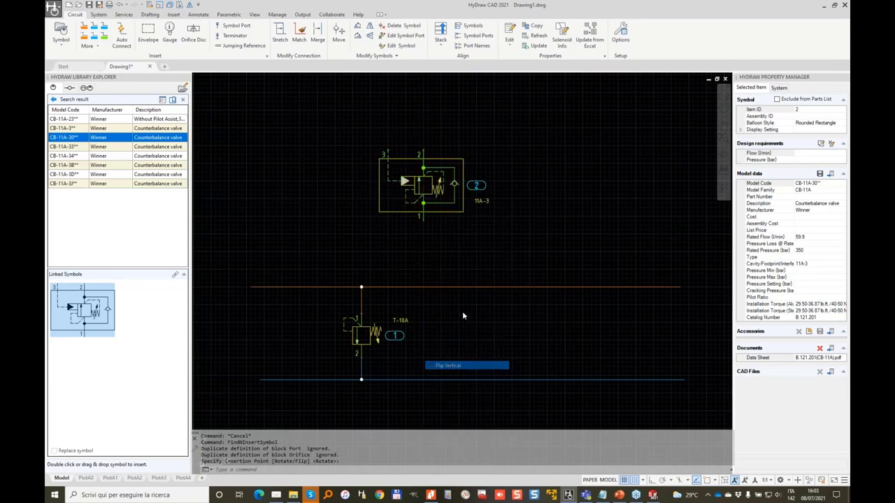
{"action": "right_click", "coordinate": [423, 195]}
{"action": "left_click", "coordinate": [462, 369]}
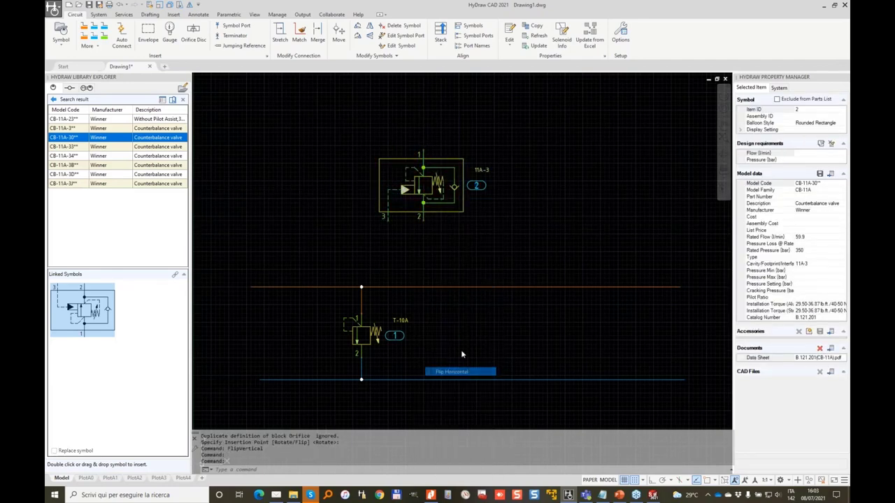
Insert a second CB-11A-30** symbol to the right of the first counterbalance valve and flip it vertically
{"action": "double_click", "coordinate": [95, 329]}
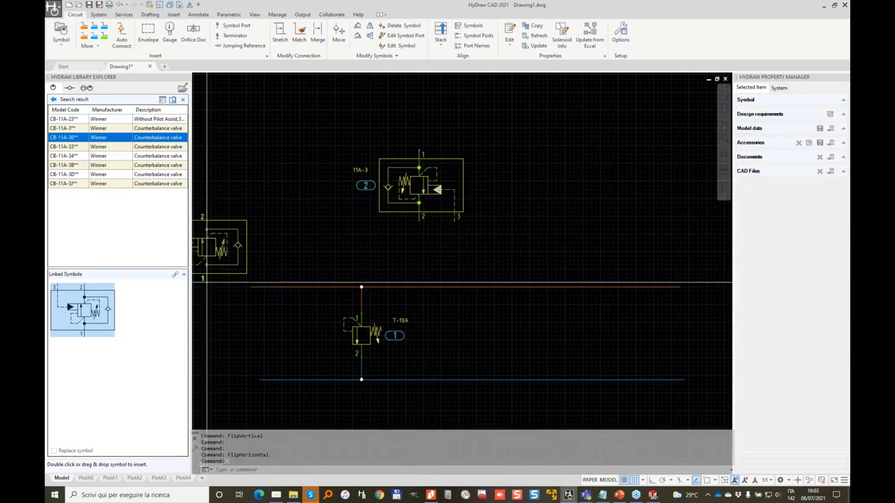
{"action": "left_click", "coordinate": [556, 226]}
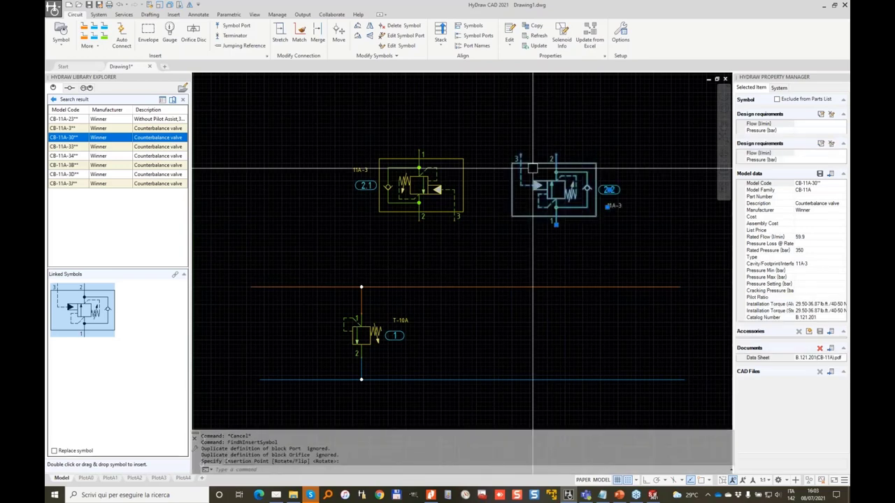
{"action": "right_click", "coordinate": [560, 184]}
{"action": "left_click", "coordinate": [590, 351]}
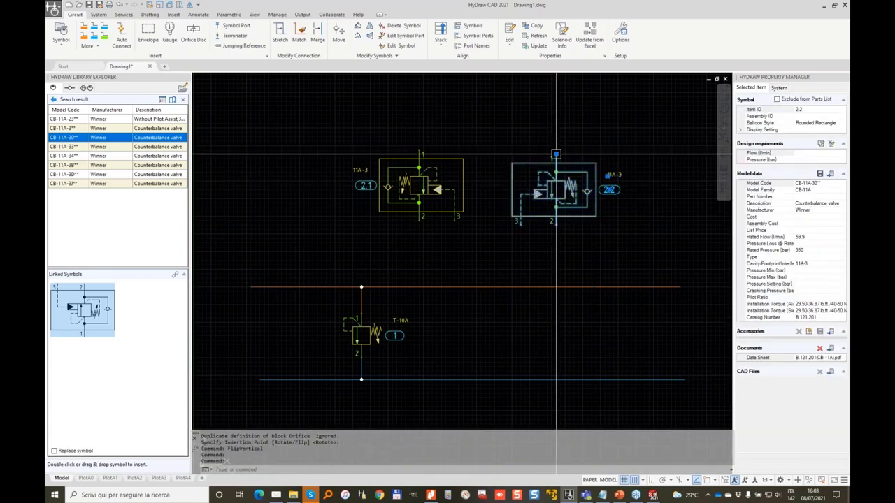
Move the second counterbalance valve close beside the first one, aligned at the same height
{"action": "left_click", "coordinate": [555, 154]}
{"action": "left_click", "coordinate": [517, 149]}
{"action": "key", "text": "Escape"}
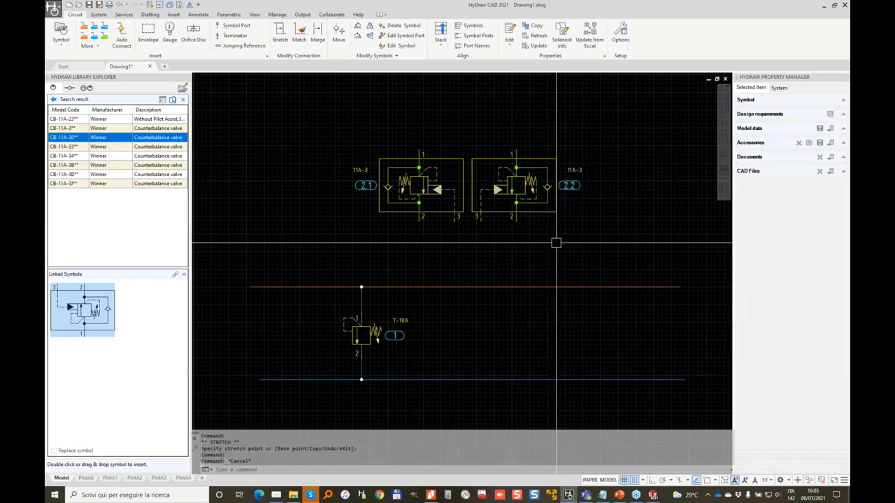
Search the library for Parker D1VW004 direction control valve models
{"action": "middle_click_drag", "start_coordinate": [555, 241], "coordinate": [495, 248]}
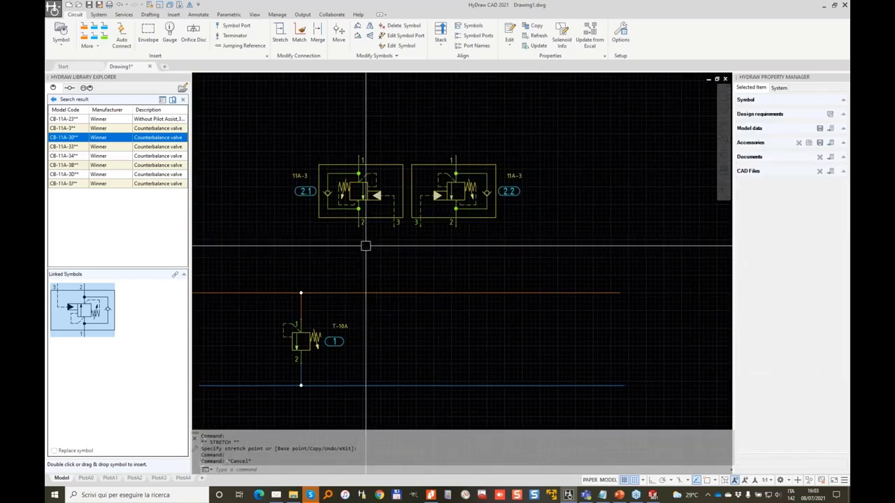
{"action": "middle_click_drag", "start_coordinate": [427, 276], "coordinate": [431, 216]}
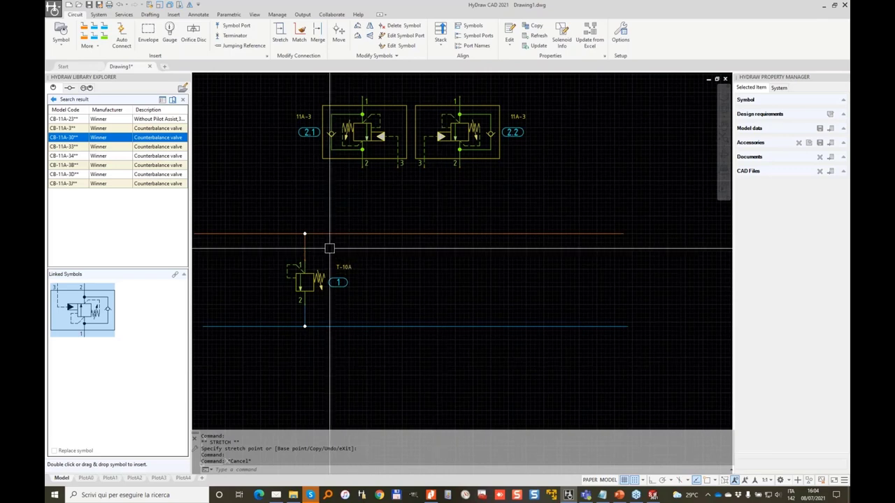
{"action": "left_click", "coordinate": [53, 101]}
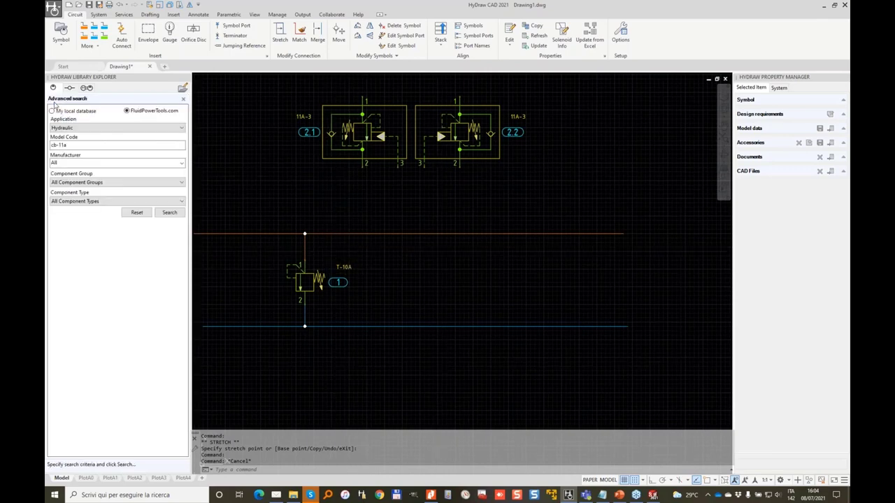
{"action": "double_click", "coordinate": [85, 144]}
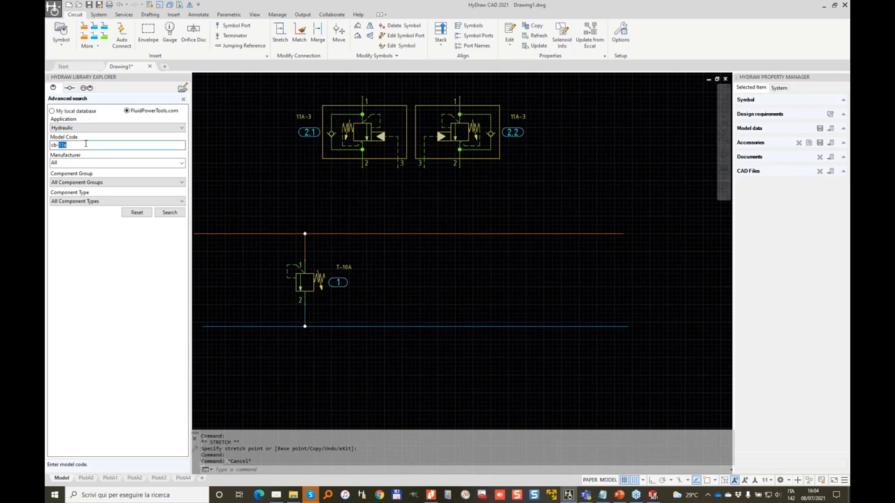
{"action": "type", "text": "4we6j"}
{"action": "double_click", "coordinate": [73, 145]}
{"action": "left_click", "coordinate": [169, 212]}
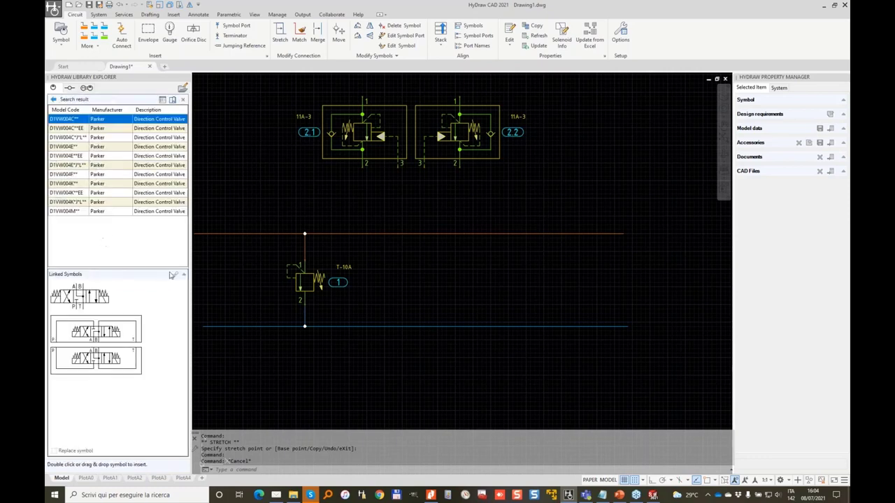
Select the third linked symbol of D1VW004C** and list all models linked to that symbol
{"action": "left_click", "coordinate": [109, 358]}
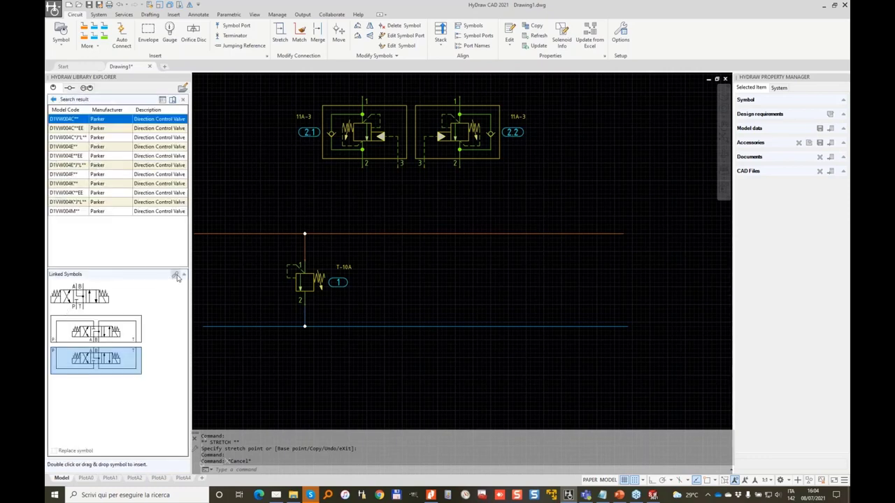
{"action": "double_click", "coordinate": [96, 359]}
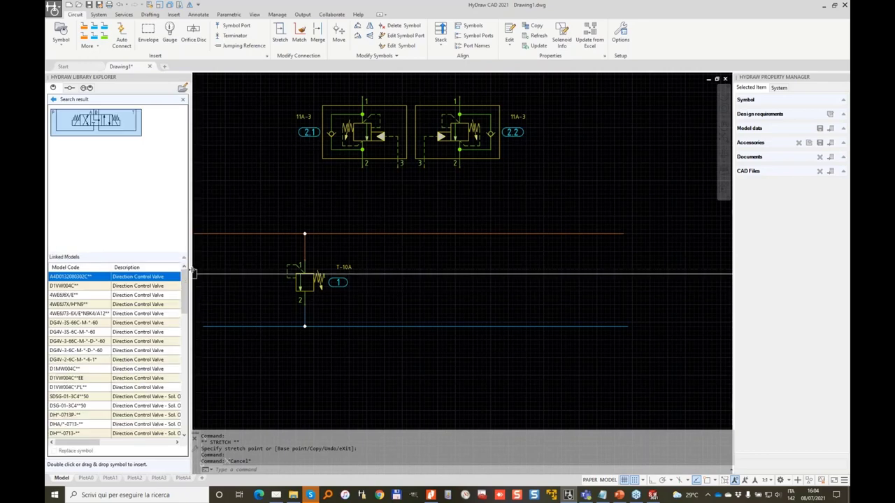
Insert the Bosch Rexroth 4WE6J6X/E** direction control valve using the listed symbol, placing it below the blue reservoir line
{"action": "mouse_move", "coordinate": [191, 280]}
{"action": "left_mouse_down"}
{"action": "mouse_move", "coordinate": [284, 283]}
{"action": "mouse_move", "coordinate": [209, 268]}
{"action": "left_mouse_up"}
{"action": "left_click", "coordinate": [67, 295]}
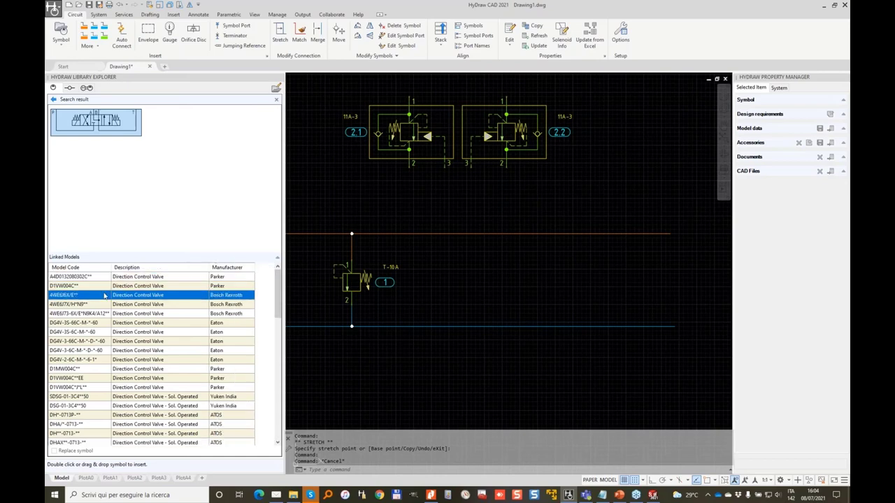
{"action": "left_click_drag", "start_coordinate": [105, 130], "coordinate": [391, 317]}
{"action": "middle_click_drag", "start_coordinate": [418, 354], "coordinate": [446, 270]}
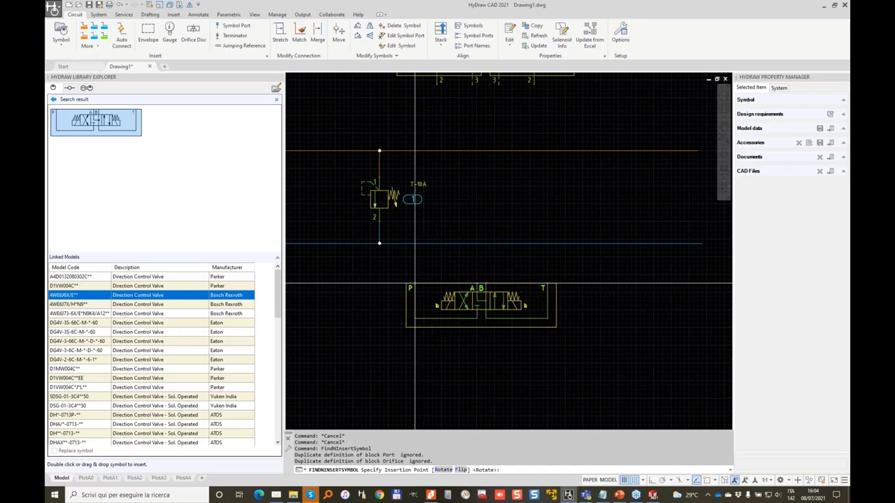
{"action": "left_click", "coordinate": [414, 284]}
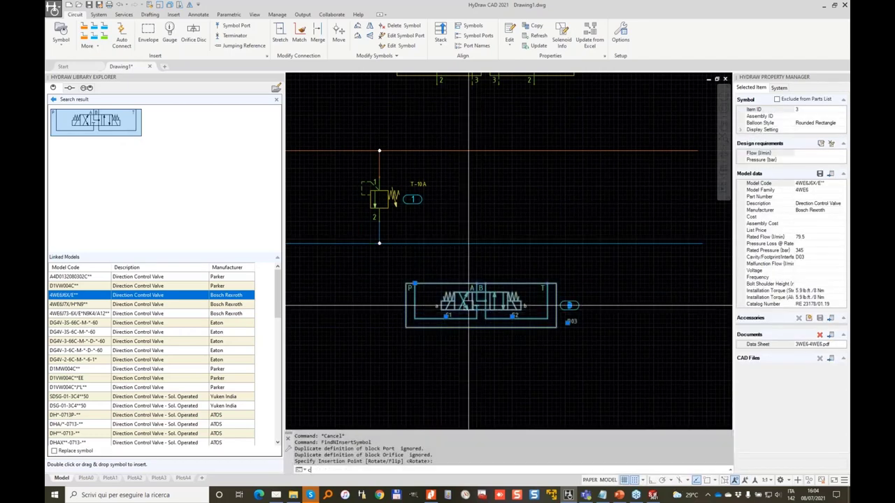
{"action": "key", "text": "Return"}
{"action": "left_click", "coordinate": [432, 335]}
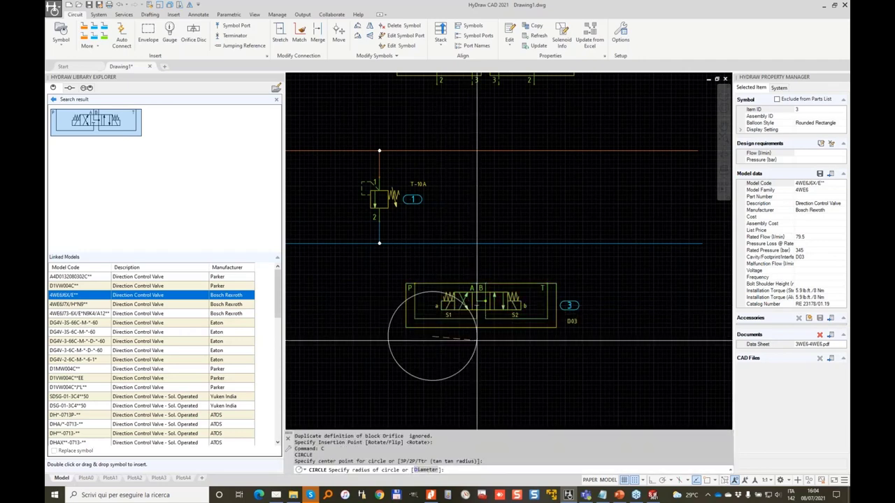
{"action": "key", "text": "Escape"}
Copy the direction control valve once to a free area at its lower right
{"action": "left_click", "coordinate": [463, 305]}
{"action": "type", "text": "CP"}
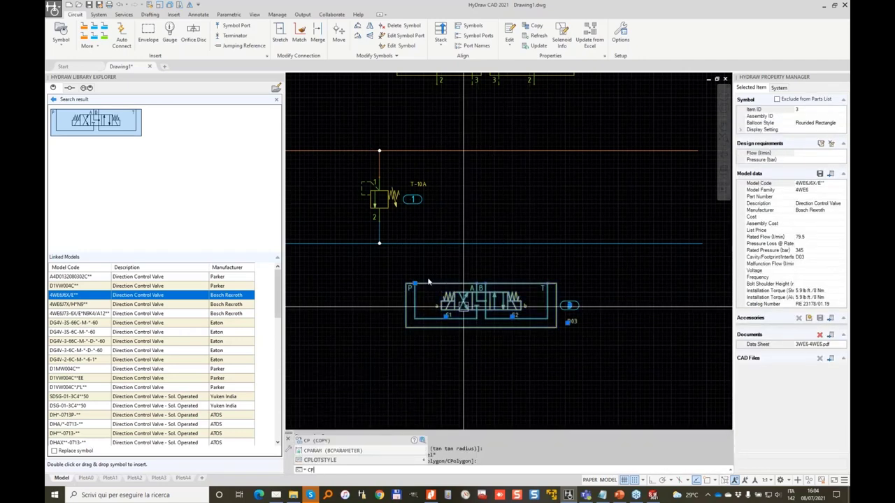
{"action": "key", "text": "Return"}
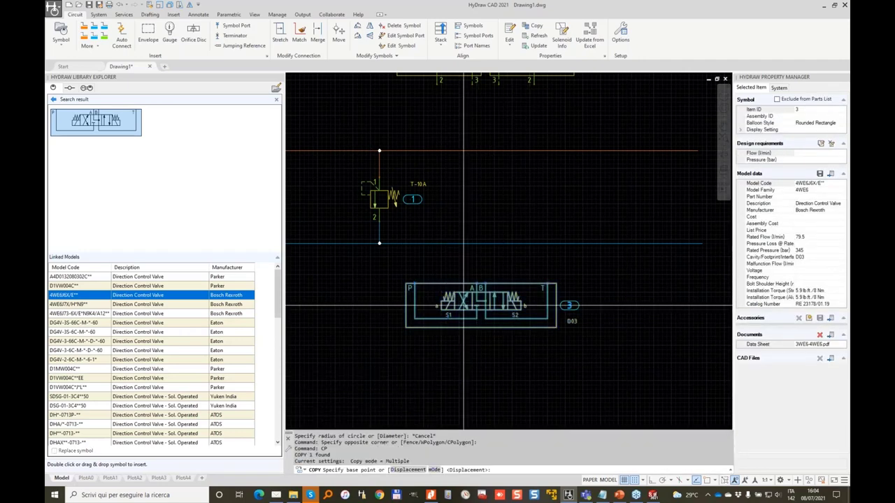
{"action": "left_click", "coordinate": [424, 265]}
{"action": "middle_click_drag", "start_coordinate": [618, 312], "coordinate": [474, 281]}
{"action": "left_click", "coordinate": [521, 296]}
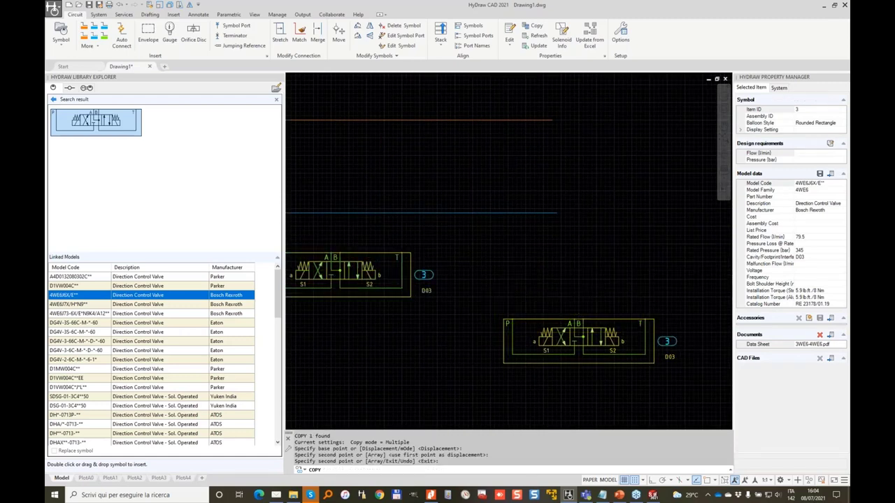
{"action": "key", "text": "Return"}
{"action": "scroll", "coordinate": [594, 247], "scroll_direction": "down", "scroll_amount": 2}
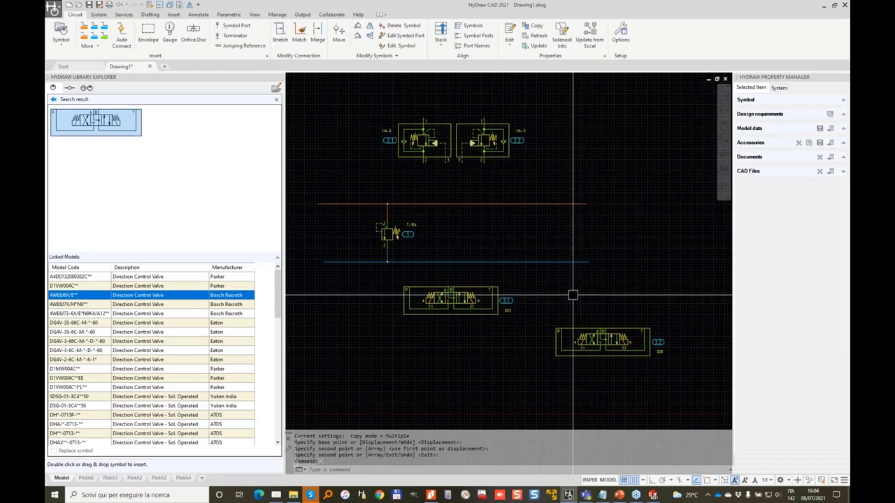
Return to the advanced search and search the online library for model code zdr6
{"action": "left_click", "coordinate": [53, 99]}
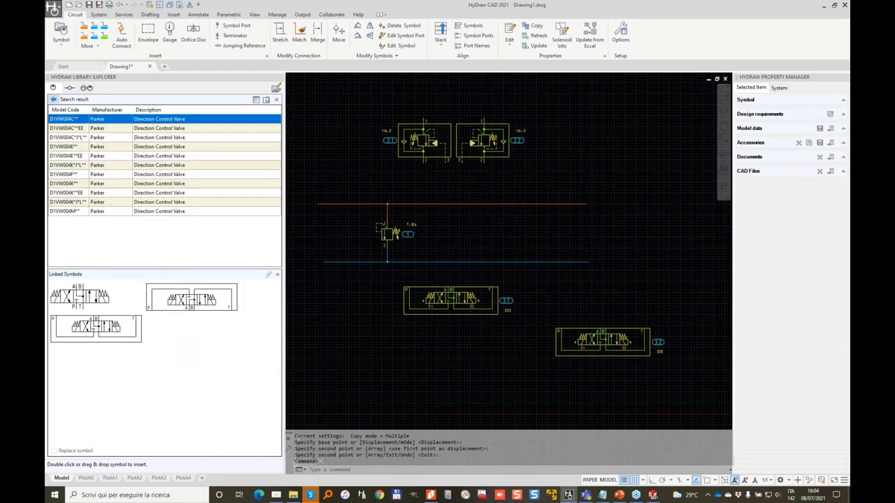
{"action": "left_click", "coordinate": [54, 99]}
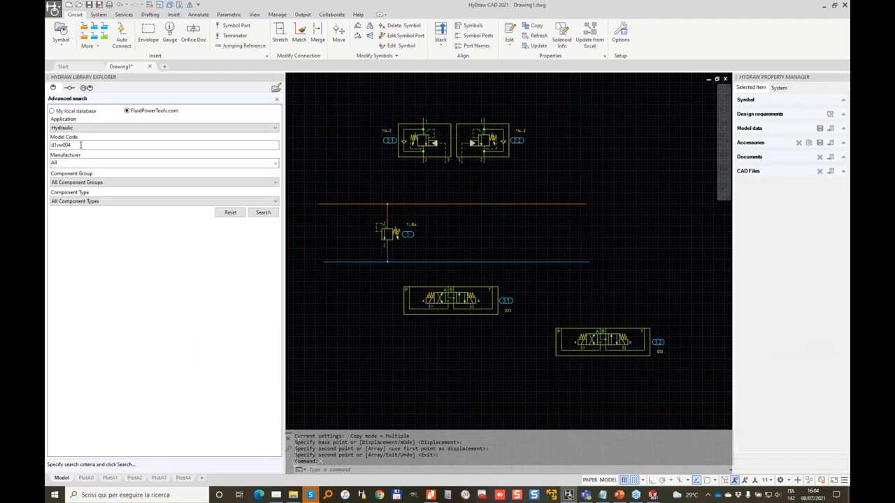
{"action": "double_click", "coordinate": [81, 144]}
{"action": "type", "text": "dr6"}
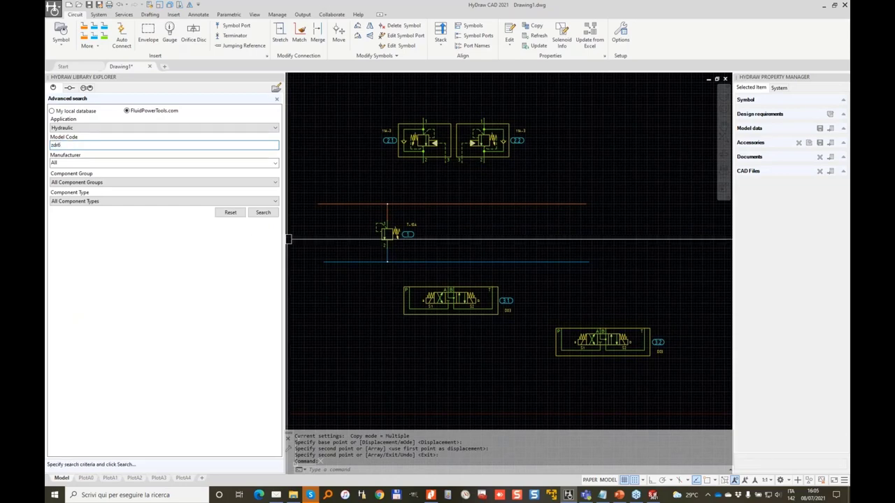
{"action": "left_click", "coordinate": [263, 212]}
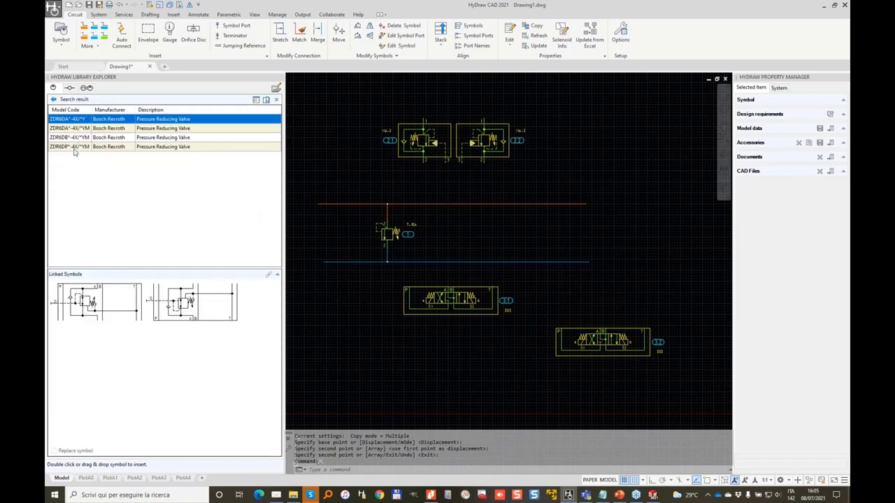
Insert the first linked symbol of pressure reducing valve ZDR6DP*-4X/*YM just above the copied direction control valve
{"action": "left_click", "coordinate": [67, 148]}
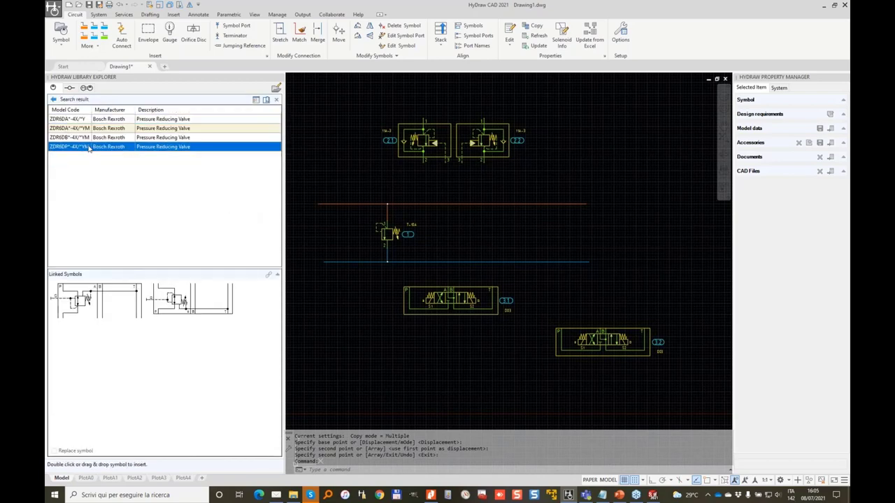
{"action": "double_click", "coordinate": [88, 316]}
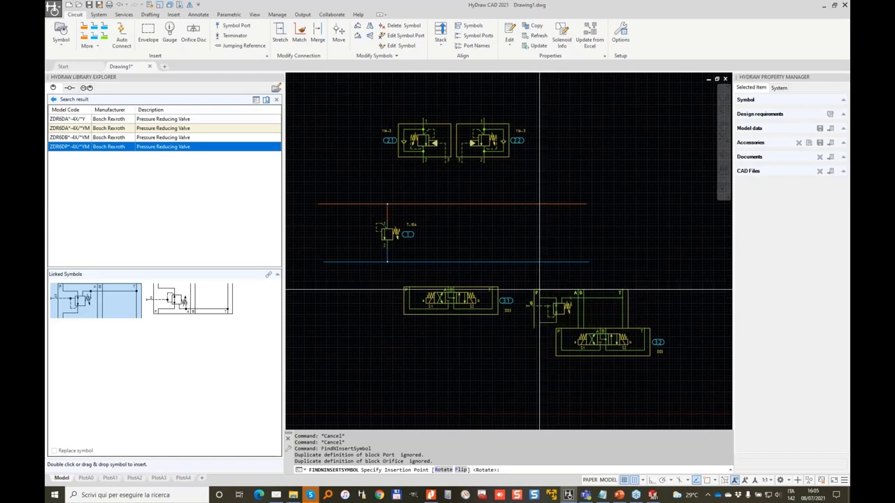
{"action": "scroll", "coordinate": [540, 288], "scroll_direction": "up", "scroll_amount": 2}
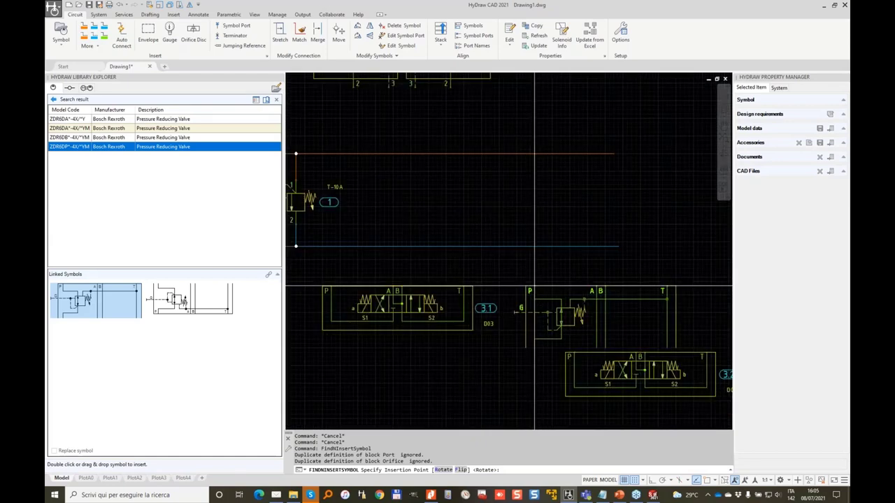
{"action": "left_click", "coordinate": [534, 286]}
{"action": "scroll", "coordinate": [455, 191], "scroll_direction": "down", "scroll_amount": 2}
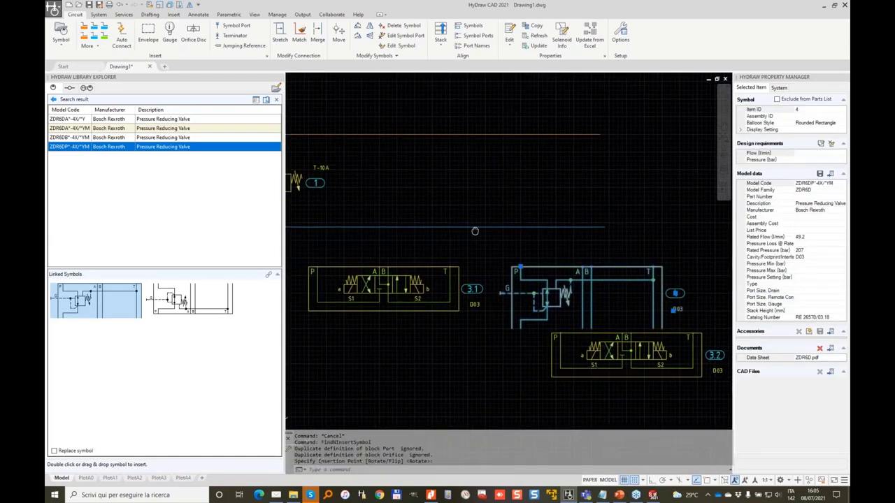
{"action": "key", "text": "Escape"}
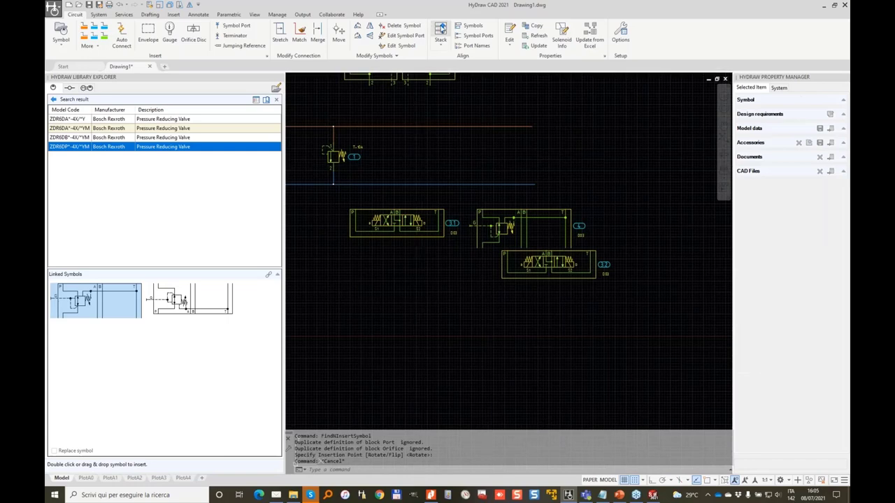
Stack the pressure reducing valve and the copied direction control valve into one aligned assembly
{"action": "left_click", "coordinate": [440, 32]}
{"action": "left_click", "coordinate": [575, 307]}
{"action": "left_click", "coordinate": [470, 204]}
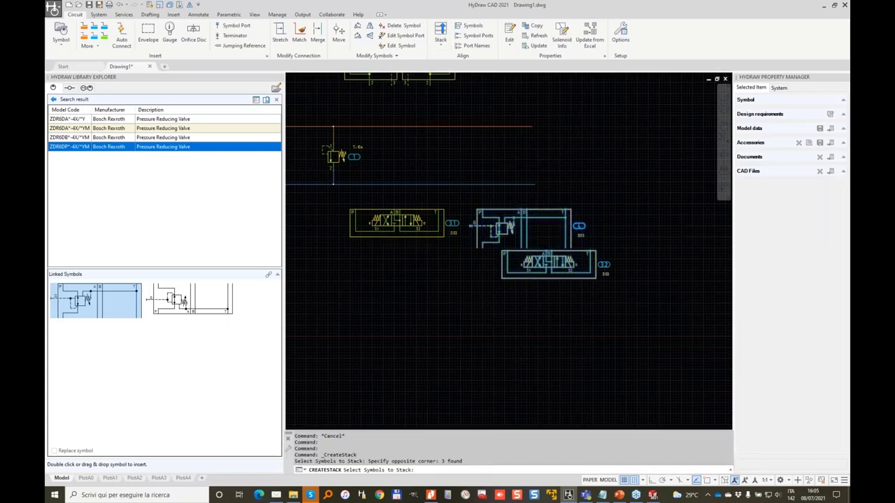
{"action": "key", "text": "Return"}
{"action": "left_click", "coordinate": [116, 79]}
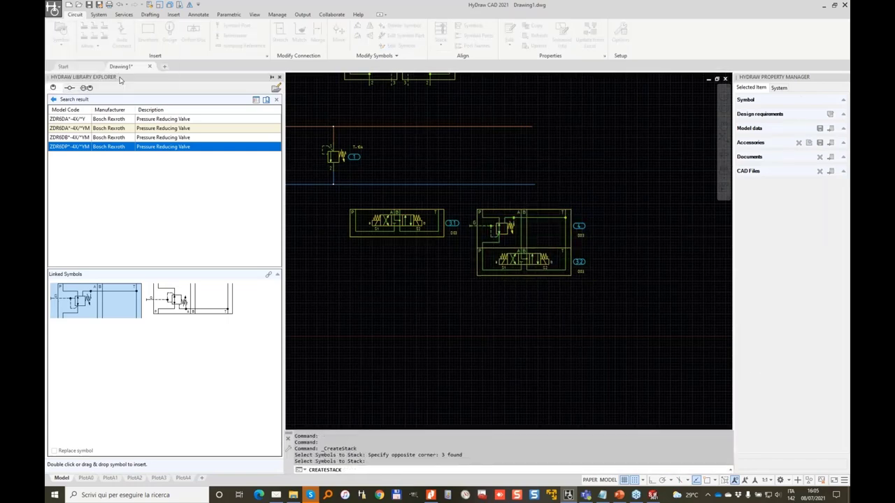
Try moving the whole stack by its pressure reducing valve and return it to its original position
{"action": "left_click", "coordinate": [487, 227]}
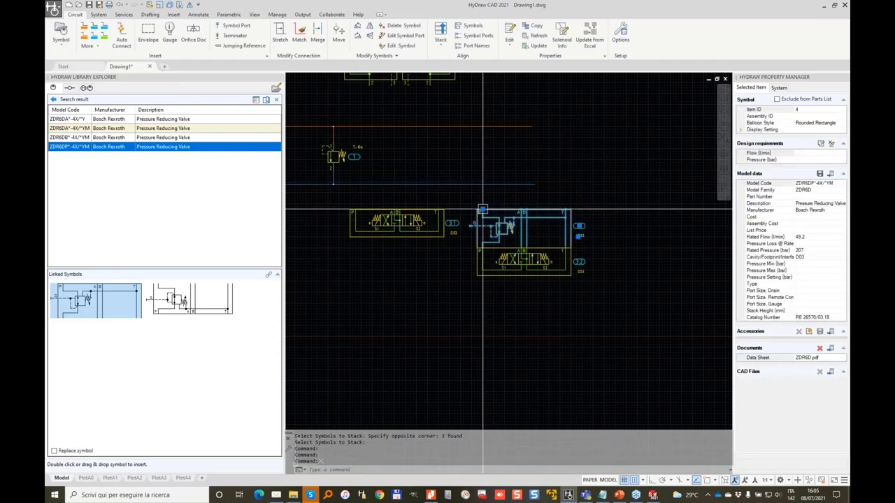
{"action": "left_click", "coordinate": [483, 209]}
{"action": "left_click", "coordinate": [635, 249]}
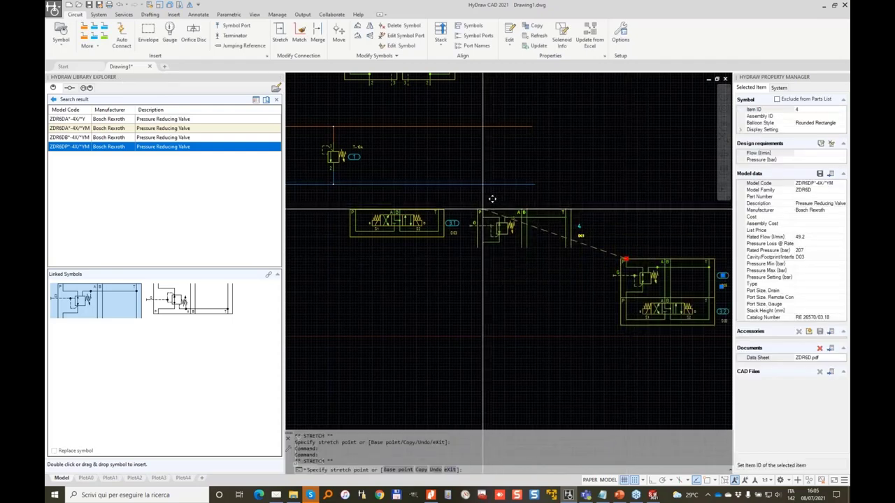
{"action": "key", "text": "Escape"}
{"action": "middle_click_drag", "start_coordinate": [539, 130], "coordinate": [570, 244]}
{"action": "key", "text": "Escape"}
{"action": "left_click", "coordinate": [568, 257]}
{"action": "key", "text": "Escape"}
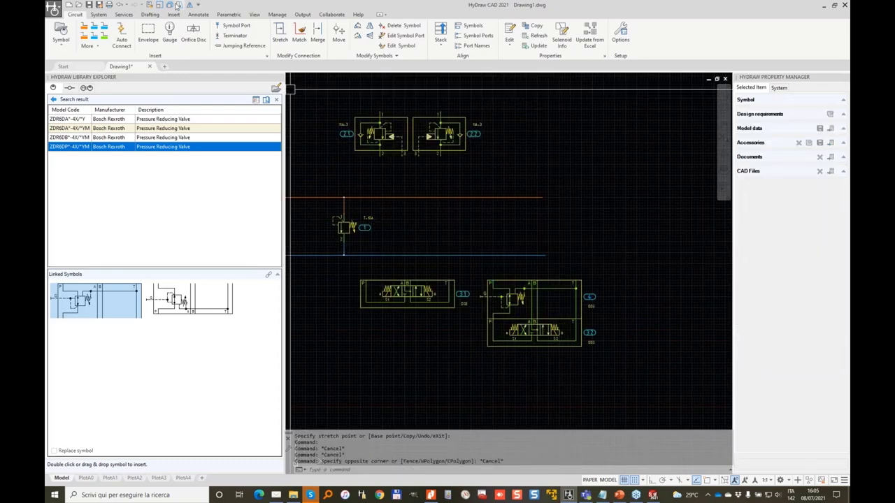
Stretch the right ends of the orange pressure line and blue reservoir line horizontally past the valve stack
{"action": "left_click", "coordinate": [179, 6]}
{"action": "left_click", "coordinate": [571, 266]}
{"action": "left_click", "coordinate": [528, 137]}
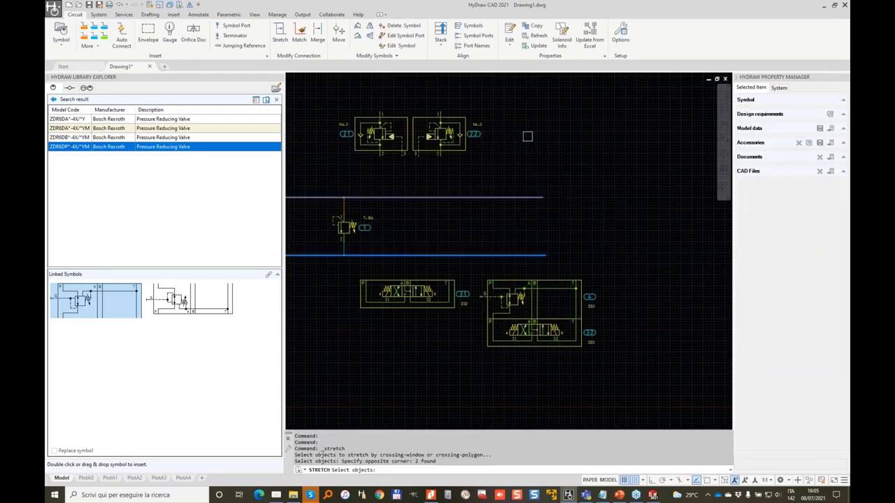
{"action": "right_click", "coordinate": [530, 124]}
{"action": "left_click", "coordinate": [534, 114]}
{"action": "left_click", "coordinate": [653, 114]}
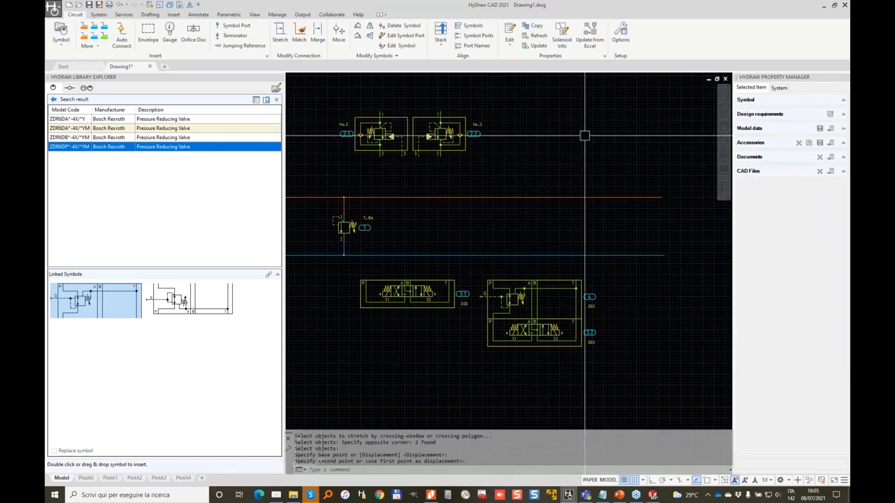
Draw pressure lines from the P ports of the single direction control valve and the valve stack up to the orange line
{"action": "left_click", "coordinate": [85, 27]}
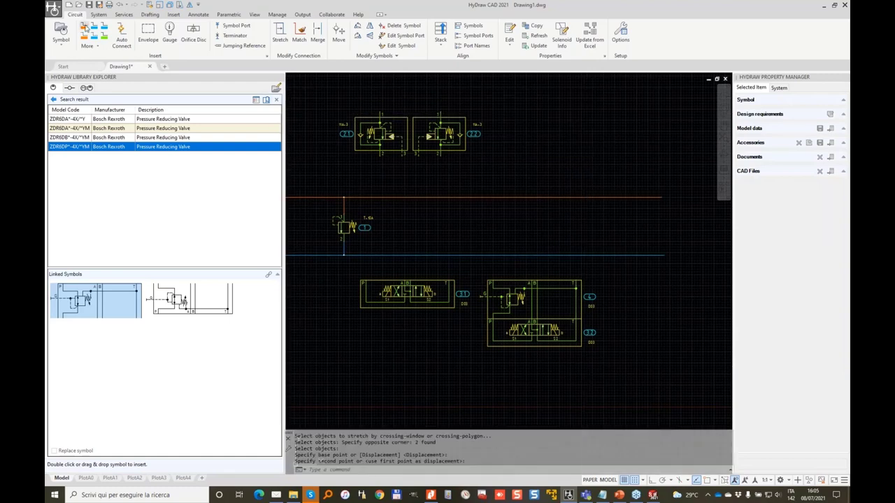
{"action": "scroll", "coordinate": [368, 259], "scroll_direction": "up", "scroll_amount": 2}
{"action": "left_click", "coordinate": [364, 292]}
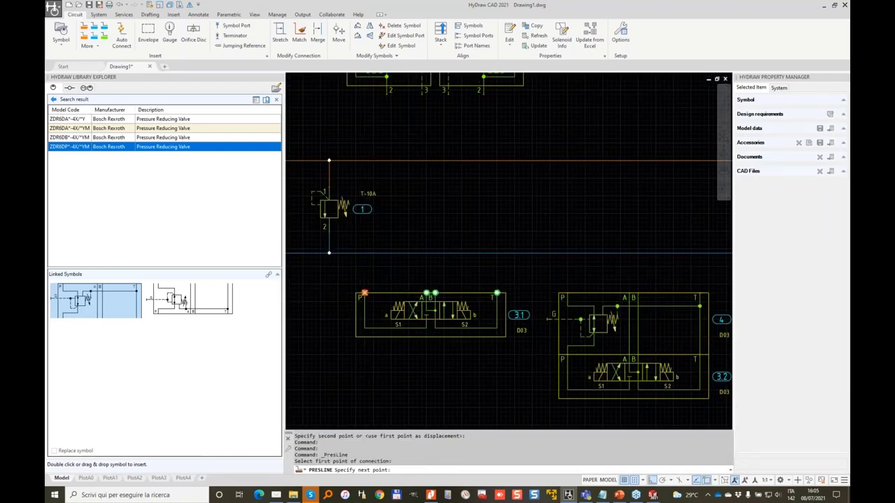
{"action": "left_click", "coordinate": [364, 161]}
{"action": "key", "text": "Return"}
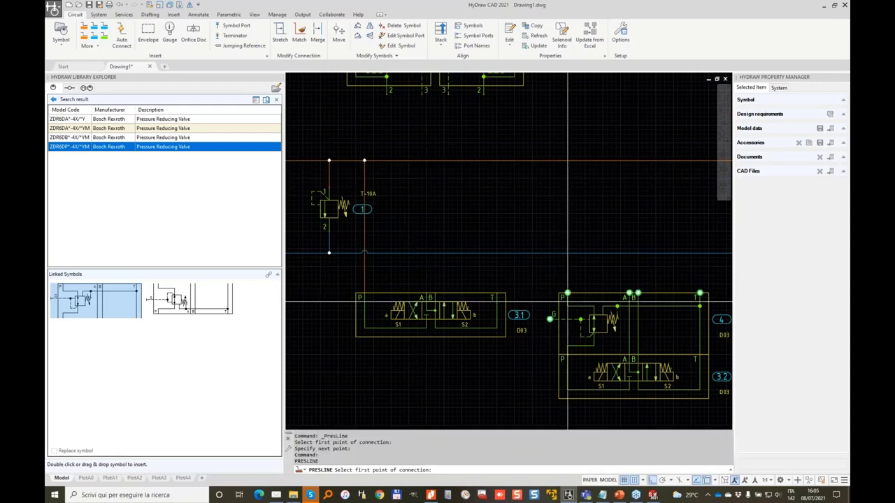
{"action": "left_click", "coordinate": [567, 293]}
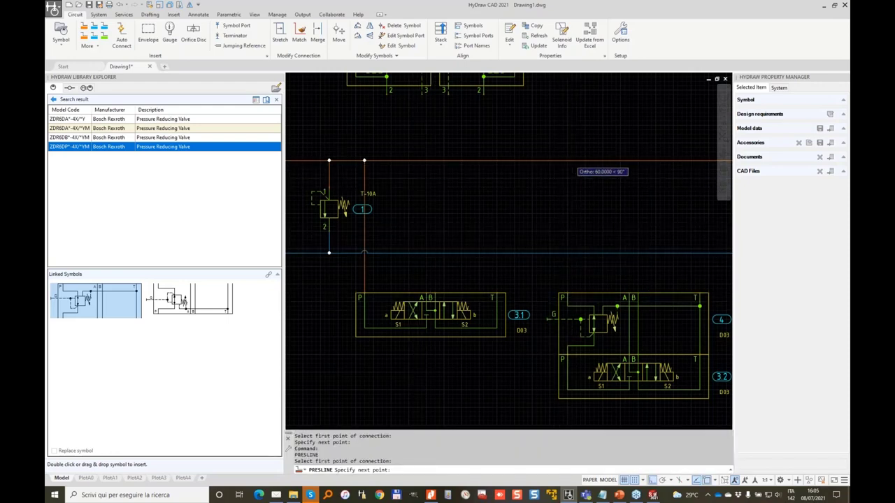
{"action": "left_click", "coordinate": [567, 161]}
Draw reservoir lines connecting the T ports of the single direction control valve and the valve stack to the blue line
{"action": "left_click", "coordinate": [93, 26]}
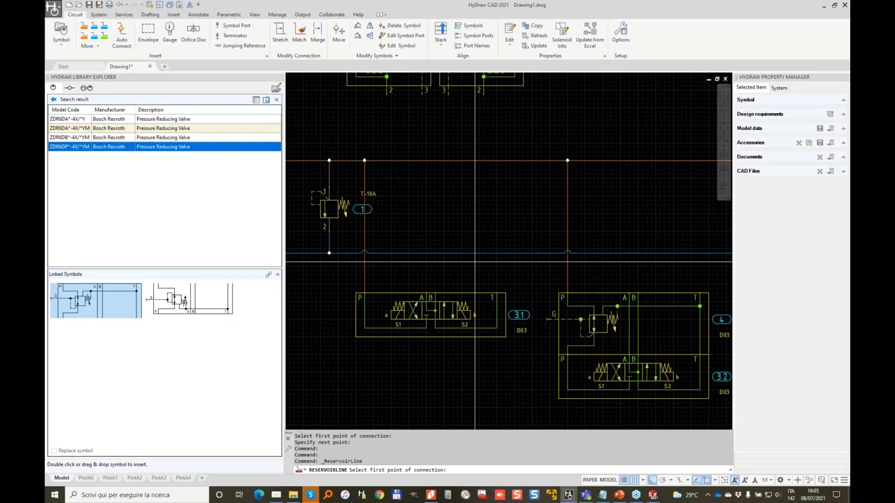
{"action": "left_click", "coordinate": [494, 294]}
{"action": "key", "text": "Escape"}
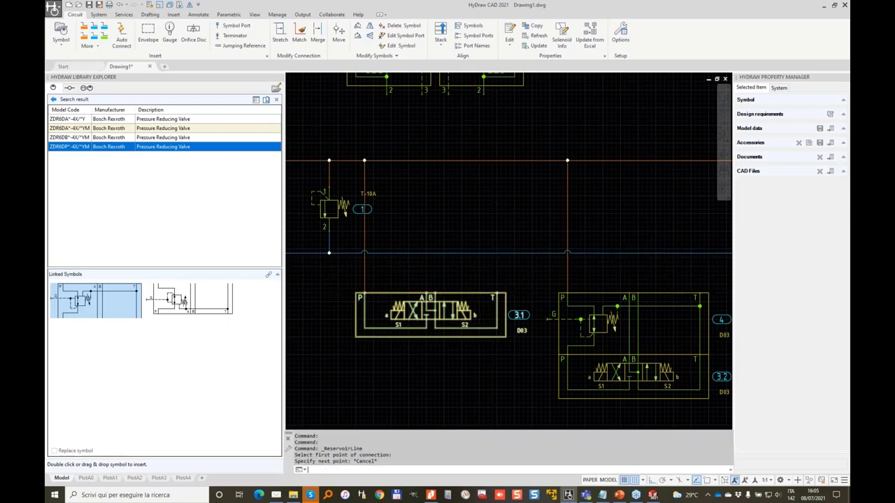
{"action": "key", "text": "Return"}
{"action": "left_click", "coordinate": [496, 253]}
{"action": "left_click", "coordinate": [496, 253]}
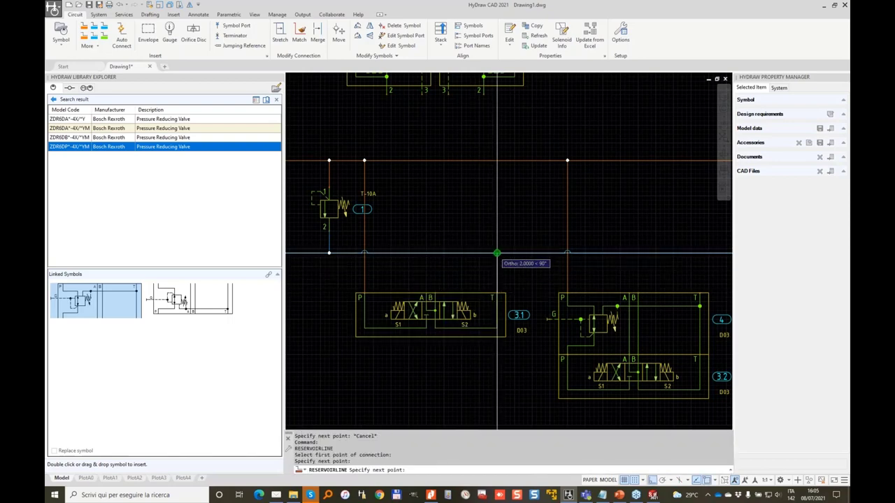
{"action": "key", "text": "Return"}
{"action": "scroll", "coordinate": [672, 268], "scroll_direction": "up", "scroll_amount": 2}
{"action": "key", "text": "Return"}
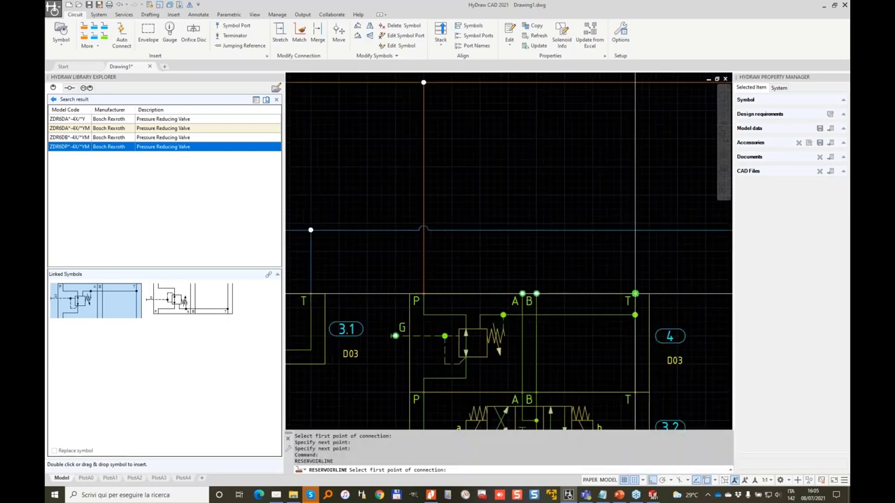
{"action": "left_click", "coordinate": [634, 315]}
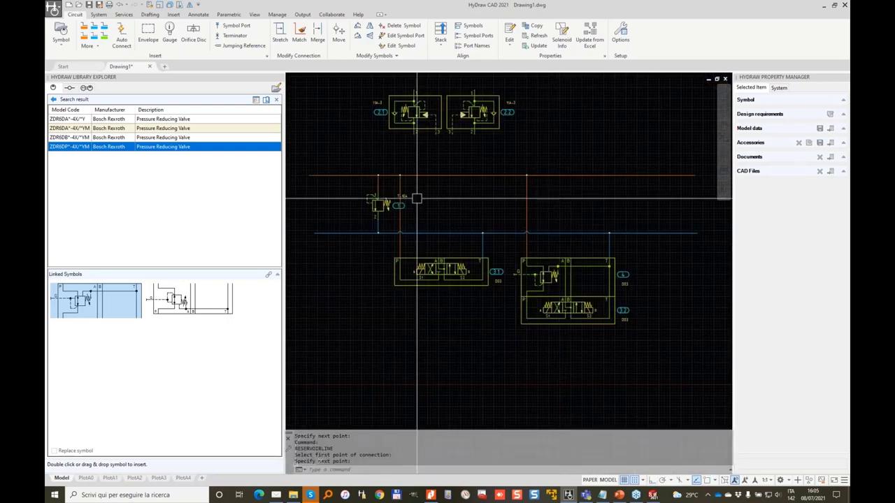
Draw a working line from port 2 of the left counterbalance valve to port A of the single direction control valve
{"action": "left_click", "coordinate": [106, 38]}
{"action": "scroll", "coordinate": [427, 132], "scroll_direction": "up", "scroll_amount": 2}
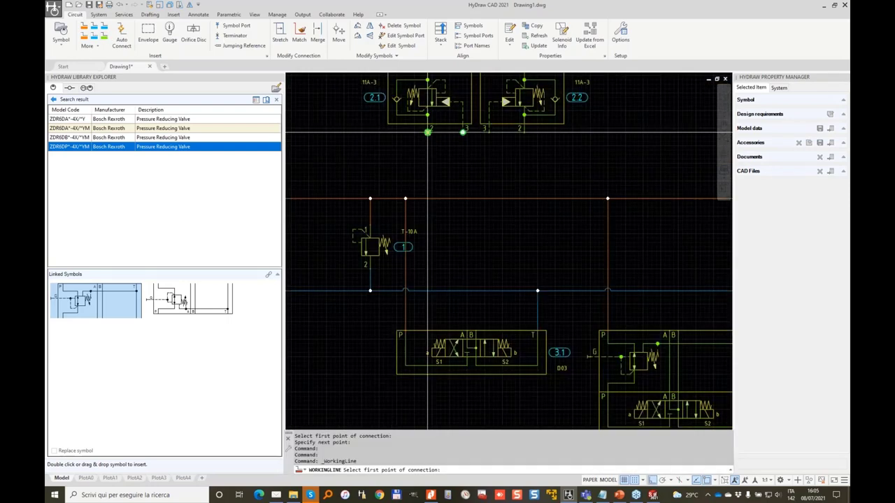
{"action": "left_click", "coordinate": [467, 330]}
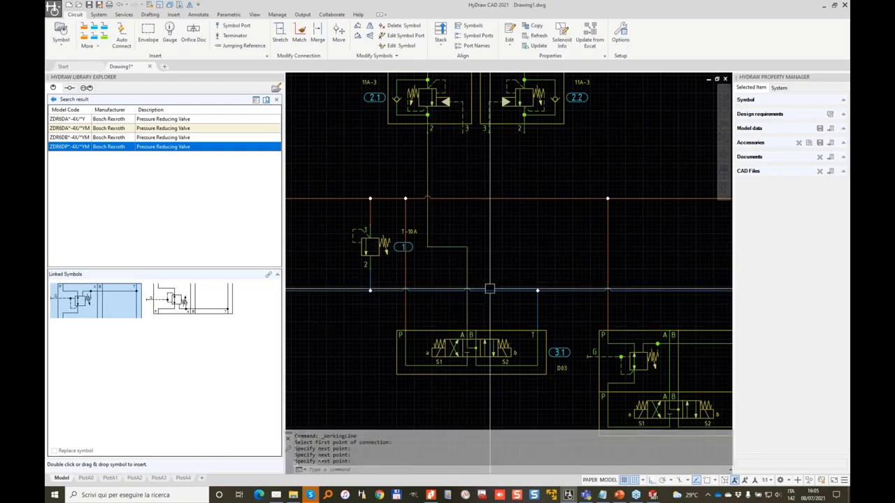
Draw a working line from port 2 of the right counterbalance valve to port B of the single direction control valve
{"action": "key", "text": "Return"}
{"action": "left_click", "coordinate": [524, 131]}
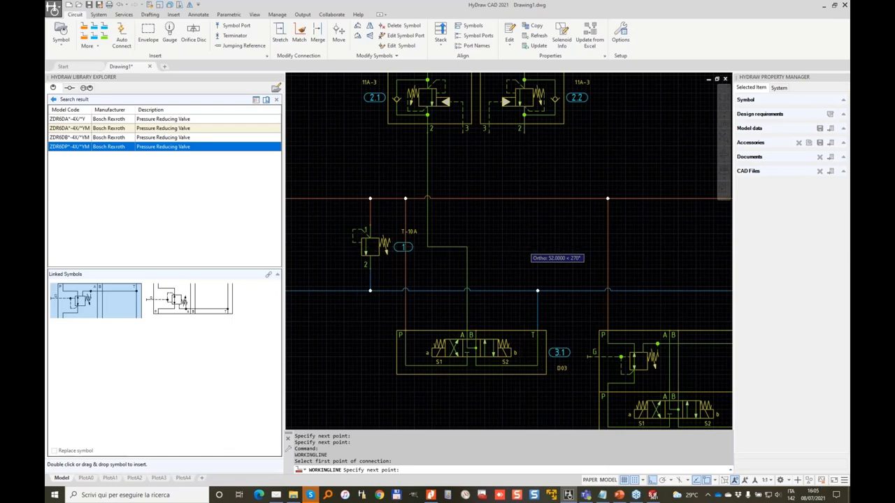
{"action": "left_click", "coordinate": [524, 246]}
{"action": "left_click", "coordinate": [476, 260]}
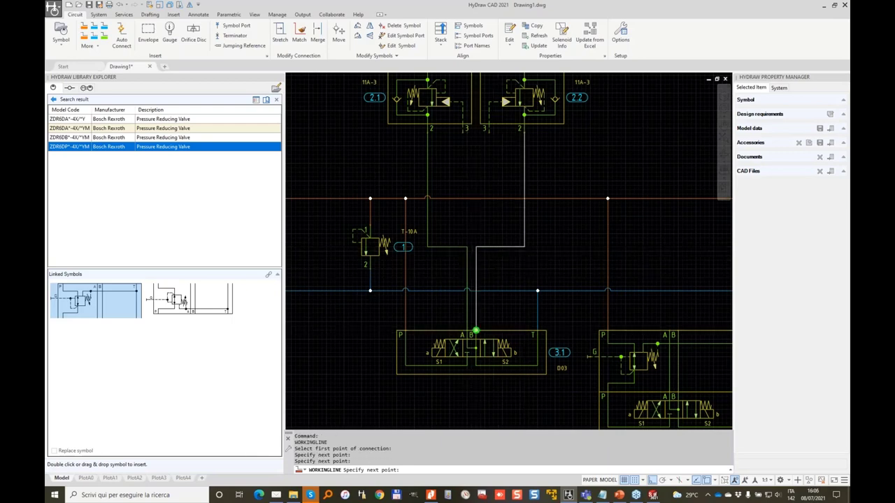
{"action": "left_click", "coordinate": [475, 330]}
Draw control lines from port 3 of each counterbalance valve to the working line of the opposite counterbalance valve
{"action": "left_click", "coordinate": [82, 38]}
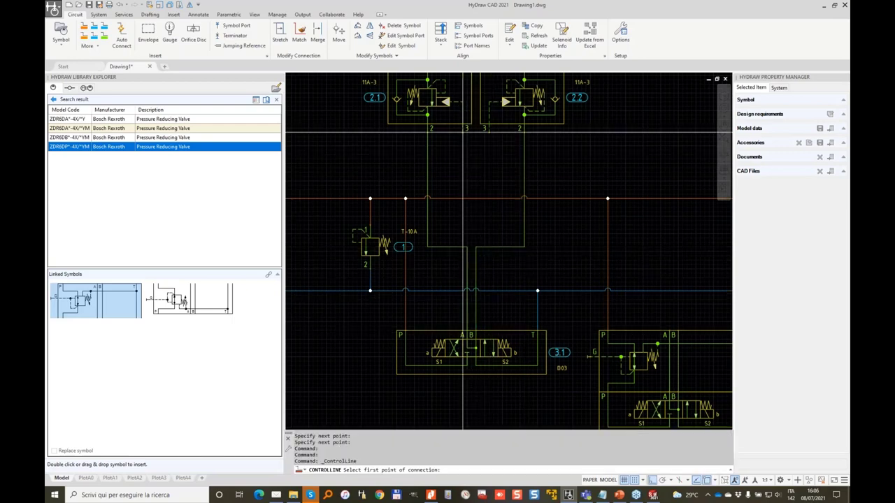
{"action": "left_click", "coordinate": [463, 132]}
{"action": "left_click", "coordinate": [524, 177]}
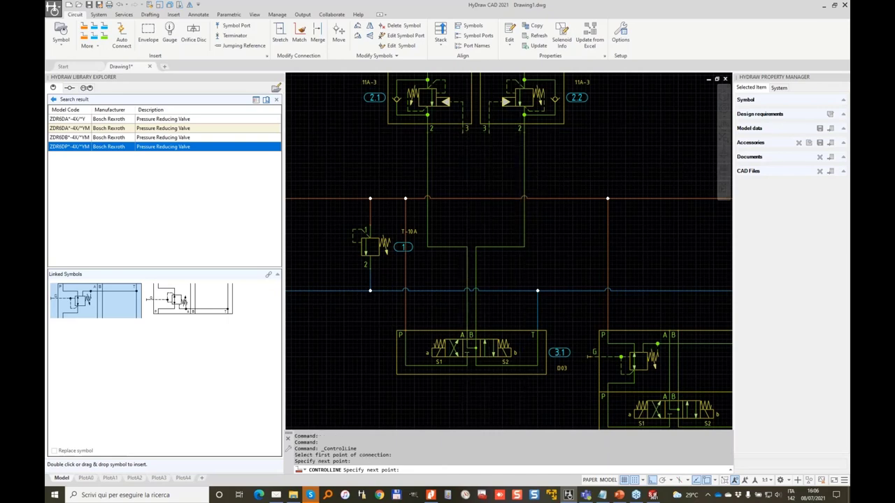
{"action": "key", "text": "Return"}
{"action": "left_click", "coordinate": [485, 129]}
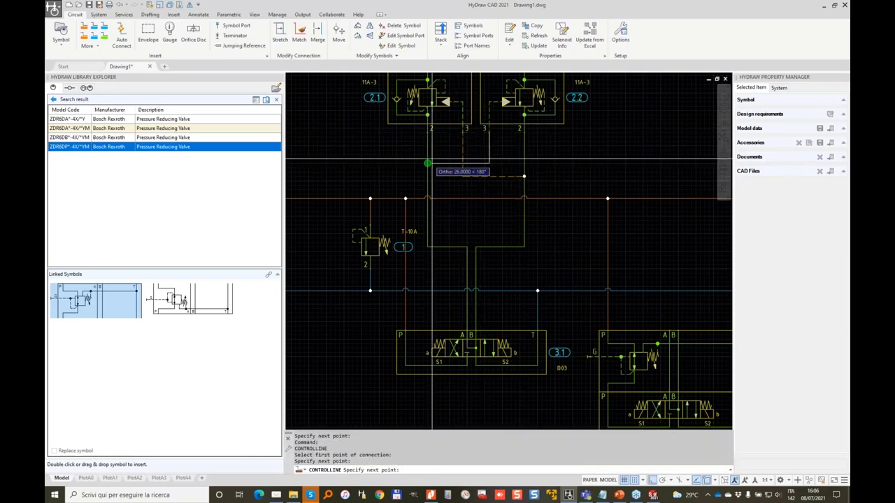
{"action": "left_click", "coordinate": [427, 163]}
Draw vertical working lines upward from port 1 of both counterbalance valves, leaving their upper ends open
{"action": "middle_click_drag", "start_coordinate": [477, 132], "coordinate": [441, 223]}
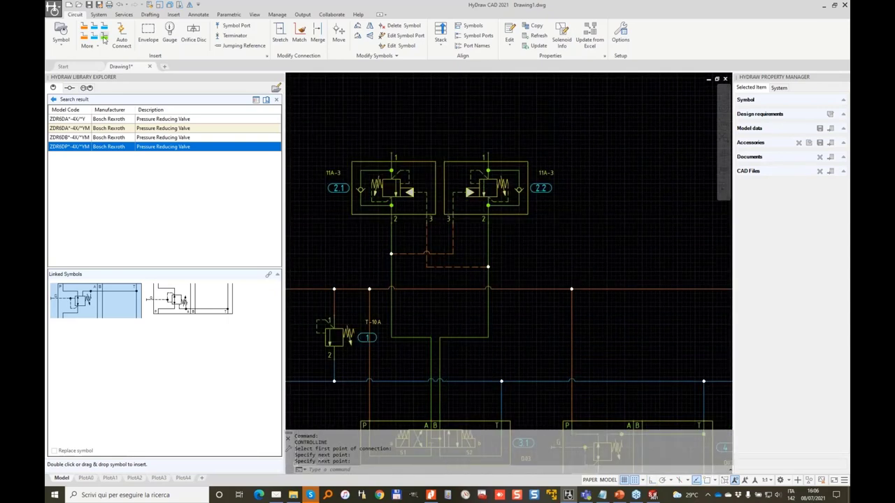
{"action": "left_click", "coordinate": [104, 39]}
{"action": "left_click", "coordinate": [391, 157]}
{"action": "left_click", "coordinate": [391, 95]}
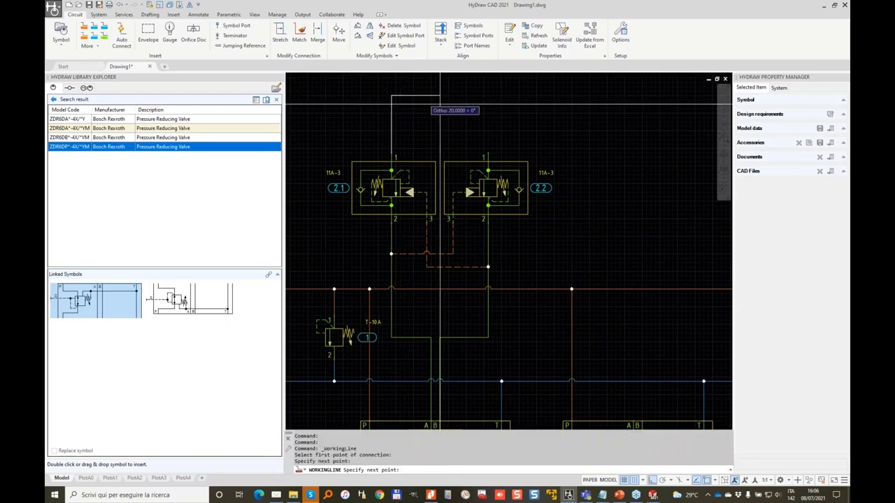
{"action": "key", "text": "Return"}
{"action": "key", "text": "Return"}
{"action": "left_click", "coordinate": [488, 156]}
{"action": "left_click", "coordinate": [494, 92]}
{"action": "key", "text": "Return"}
{"action": "scroll", "coordinate": [514, 164], "scroll_direction": "down", "scroll_amount": 2}
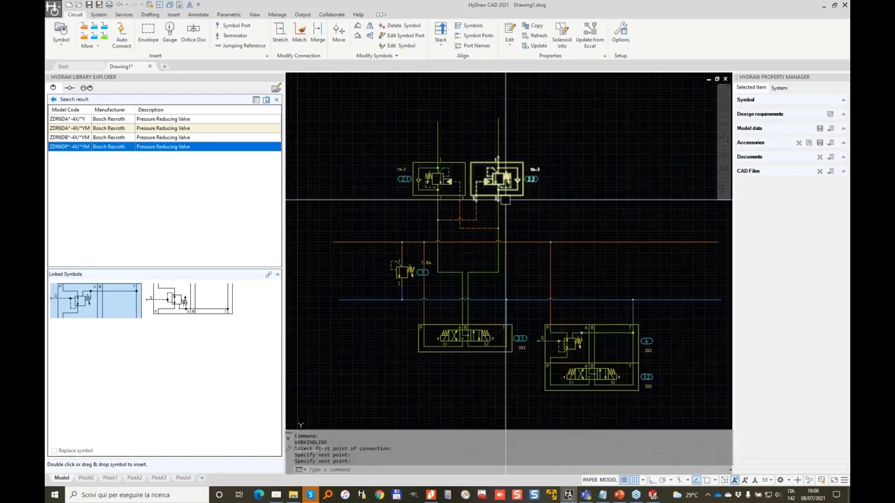
Draw working lines from ports A and B of the valve stack up above the orange line and horizontally out to the right
{"action": "mouse_move", "coordinate": [482, 230]}
{"action": "middle_mouse_down"}
{"action": "mouse_move", "coordinate": [508, 142]}
{"action": "mouse_move", "coordinate": [438, 229]}
{"action": "middle_mouse_up"}
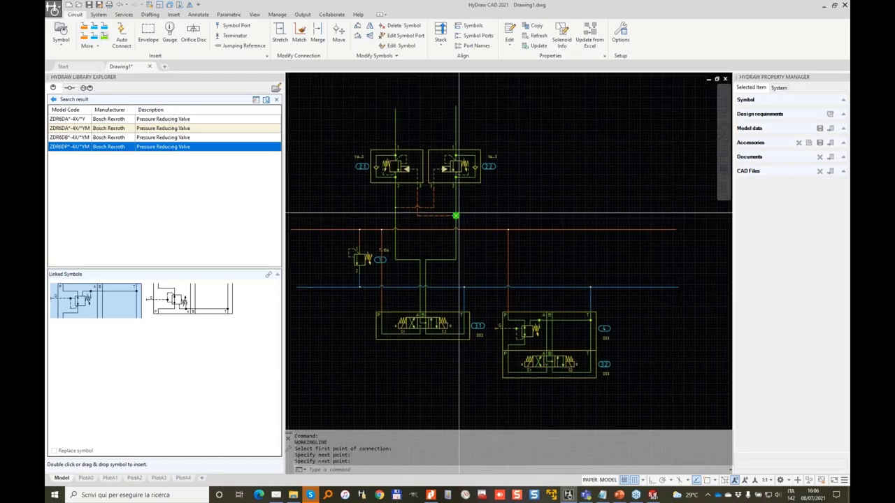
{"action": "left_click", "coordinate": [105, 36]}
{"action": "left_click", "coordinate": [546, 312]}
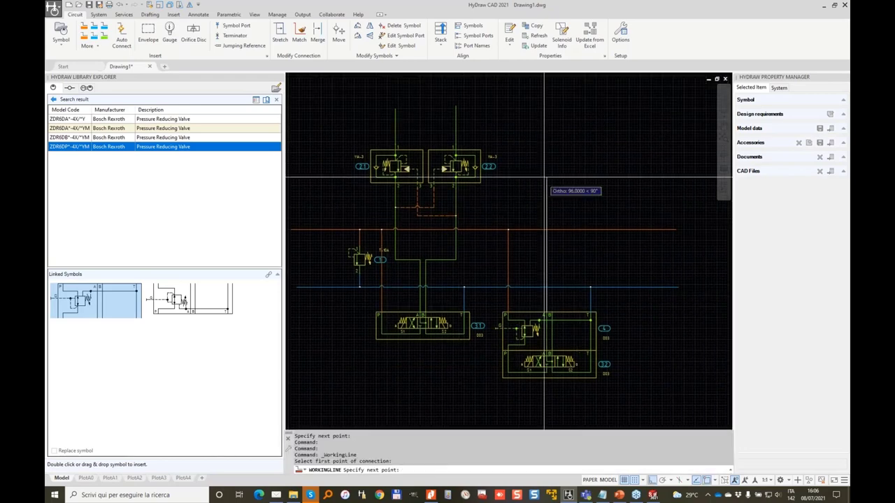
{"action": "left_click", "coordinate": [686, 161]}
{"action": "key", "text": "Return"}
{"action": "key", "text": "Return"}
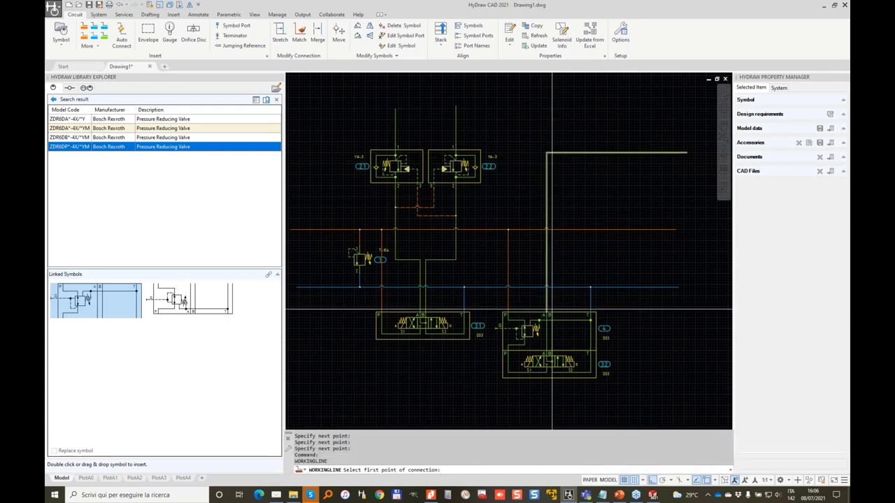
{"action": "left_click", "coordinate": [552, 316]}
{"action": "left_click", "coordinate": [564, 167]}
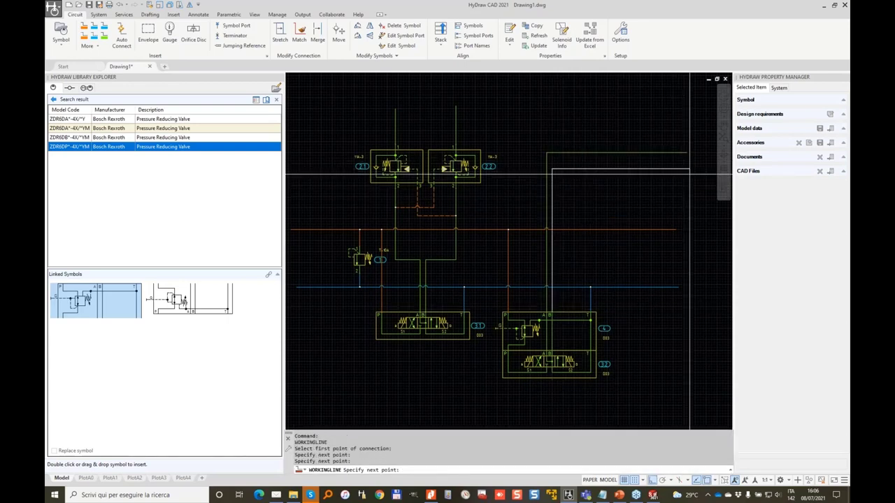
{"action": "left_click", "coordinate": [690, 167]}
{"action": "key", "text": "Return"}
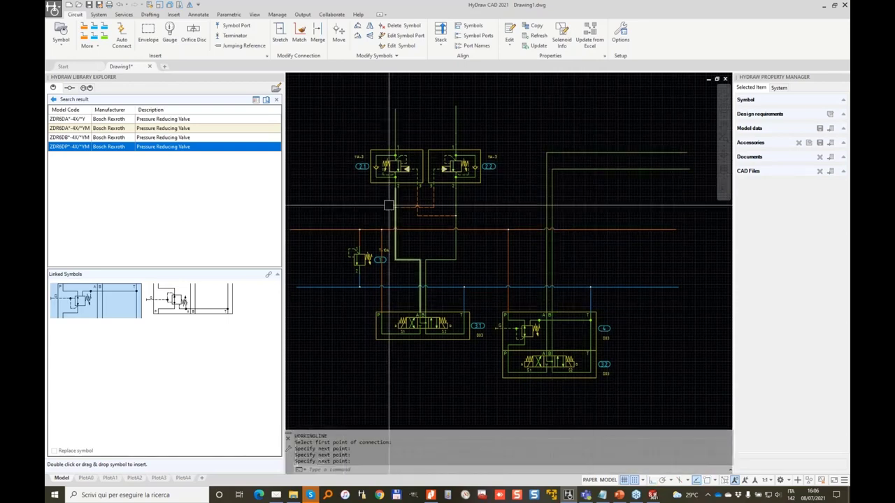
Draw a manifold envelope around all the valves so that its border crosses the open ends of the lines
{"action": "left_click", "coordinate": [147, 30]}
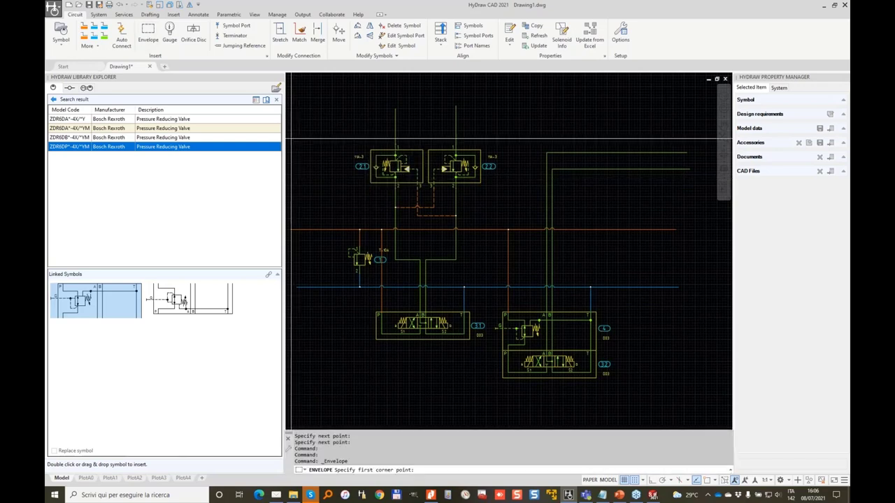
{"action": "left_click", "coordinate": [329, 125]}
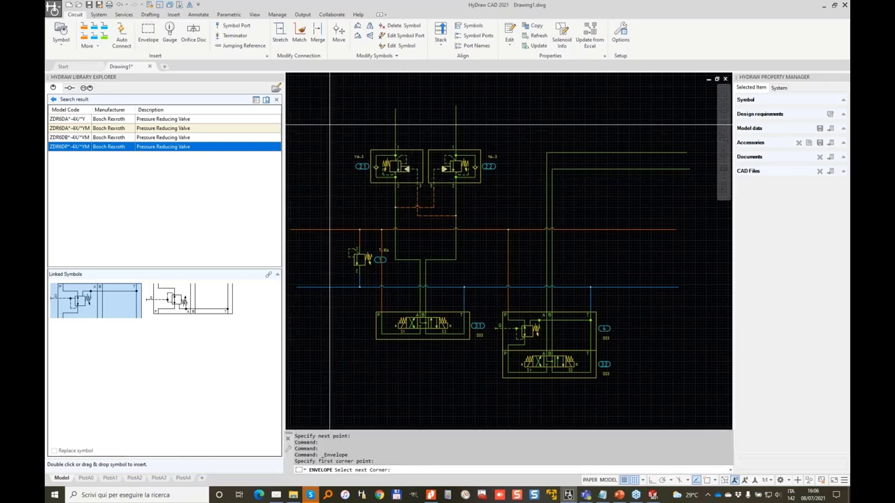
{"action": "left_click", "coordinate": [629, 395]}
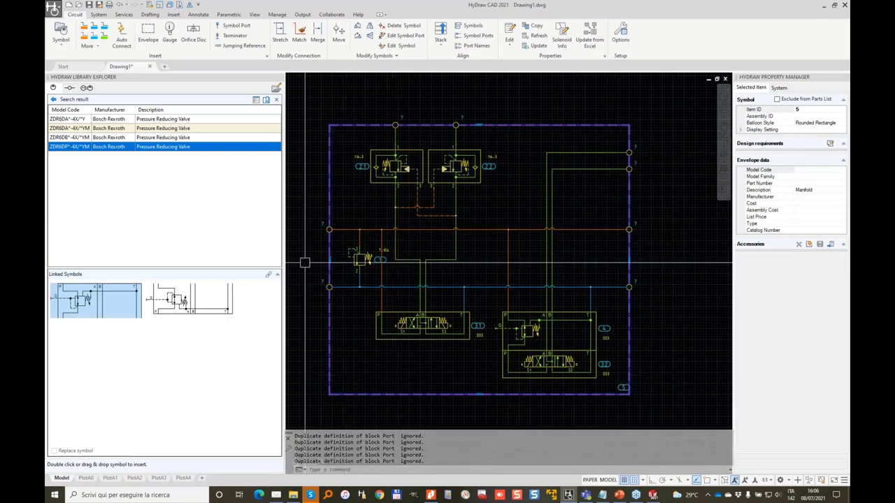
Name the envelope port at the left end of the blue line T and configure it as SAE O-ring, size #10 SAE
{"action": "scroll", "coordinate": [304, 263], "scroll_direction": "up", "scroll_amount": 5}
{"action": "left_click", "coordinate": [339, 297]}
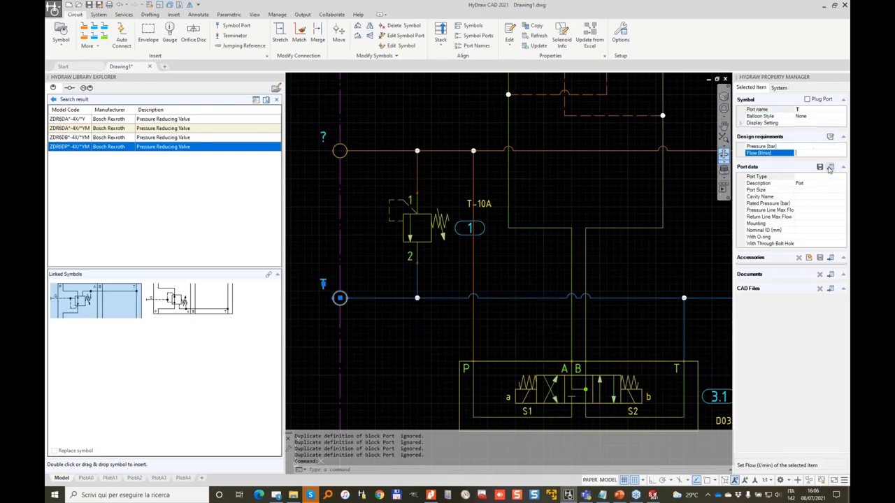
{"action": "left_click", "coordinate": [830, 169]}
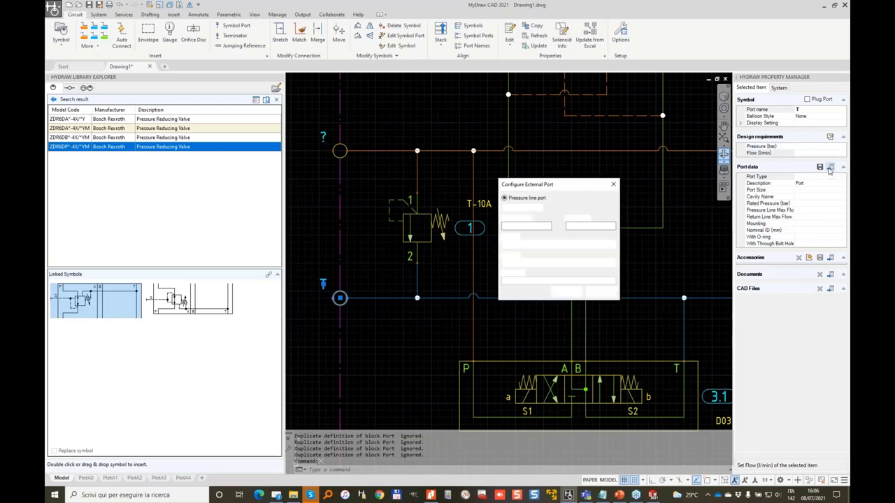
{"action": "left_click", "coordinate": [521, 266]}
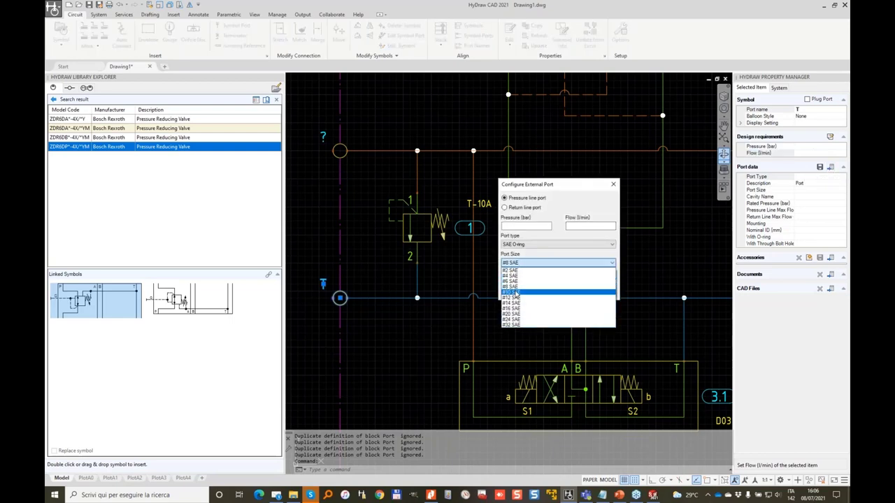
{"action": "left_click", "coordinate": [515, 292]}
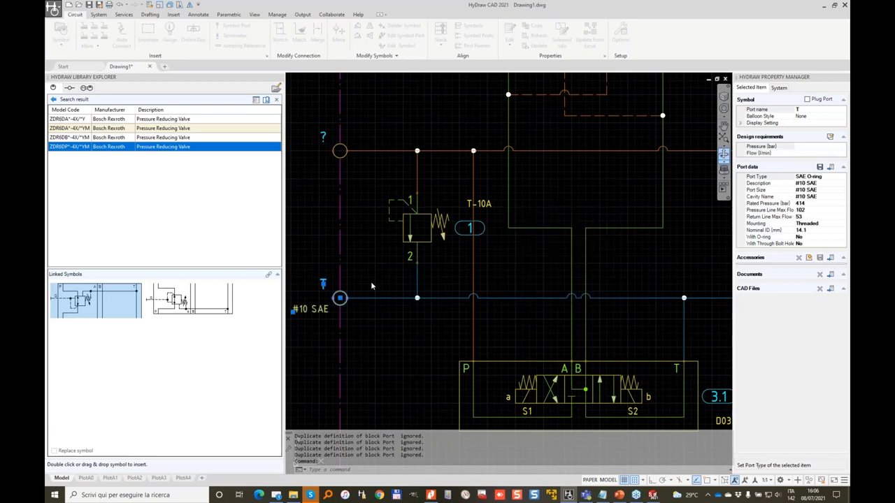
Name the envelope port at the left end of the orange line P and configure it as SAE O-ring, size #10 SAE
{"action": "left_click", "coordinate": [340, 150]}
{"action": "left_click", "coordinate": [799, 109]}
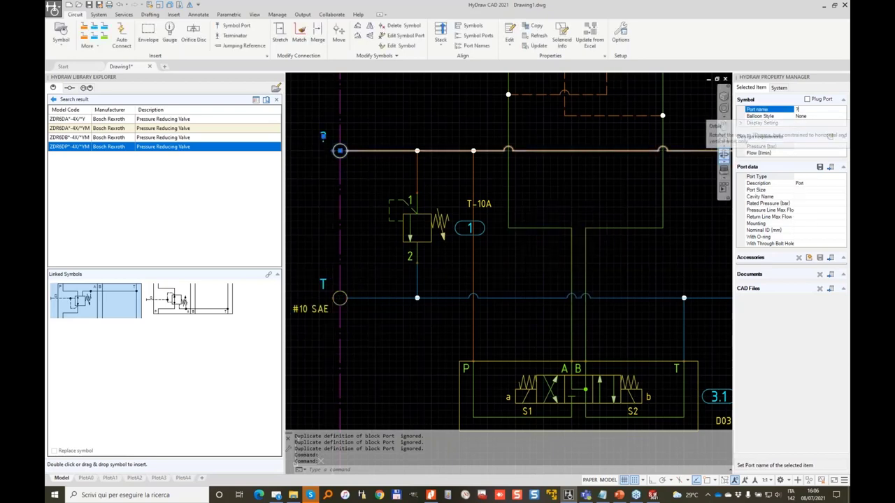
{"action": "left_click", "coordinate": [831, 167]}
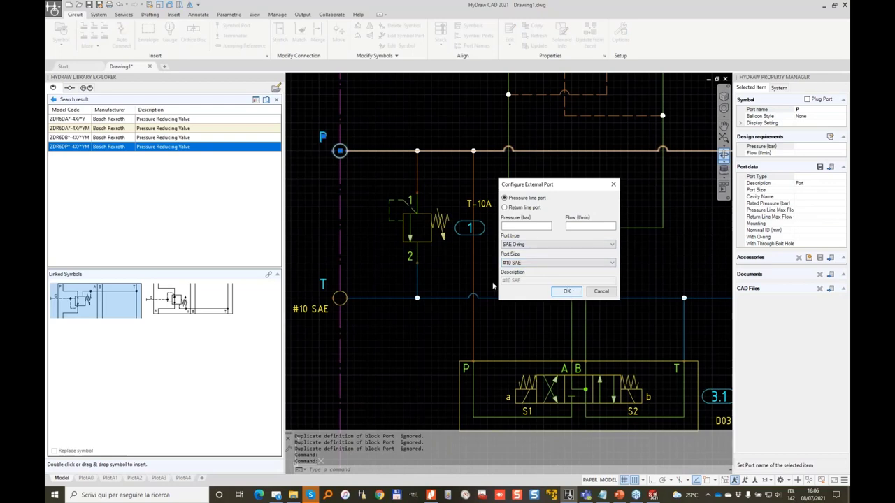
{"action": "key", "text": "Escape"}
Copy all port data and design requirements from port P to the two envelope ports at the right ends of the orange and blue lines
{"action": "scroll", "coordinate": [446, 110], "scroll_direction": "down", "scroll_amount": 3}
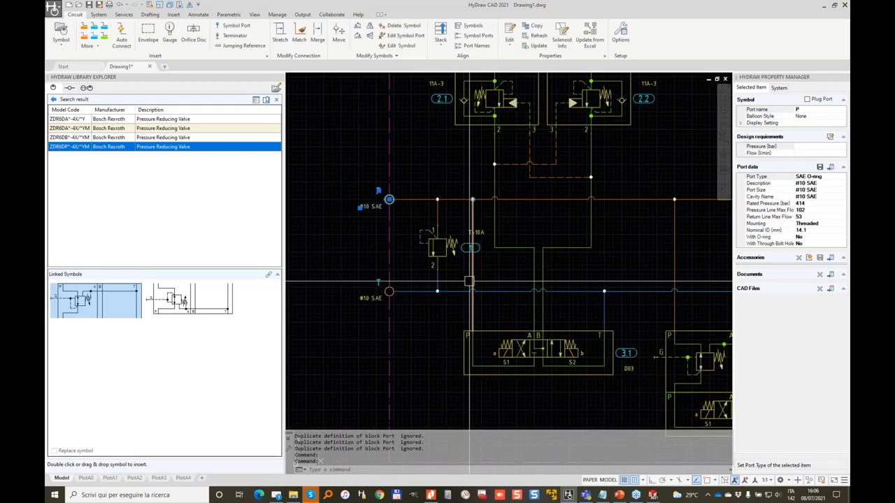
{"action": "left_click", "coordinate": [529, 28]}
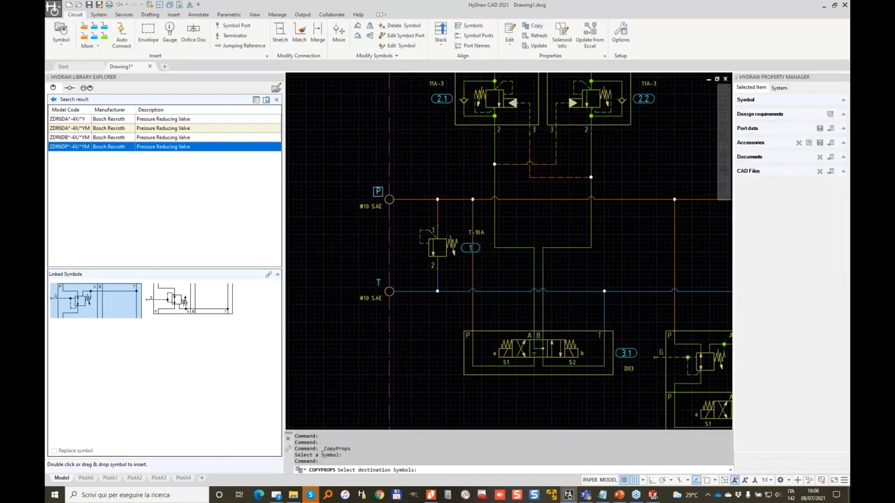
{"action": "scroll", "coordinate": [393, 197], "scroll_direction": "down", "scroll_amount": 2}
{"action": "middle_click_drag", "start_coordinate": [576, 192], "coordinate": [466, 193]}
{"action": "left_click", "coordinate": [569, 174]}
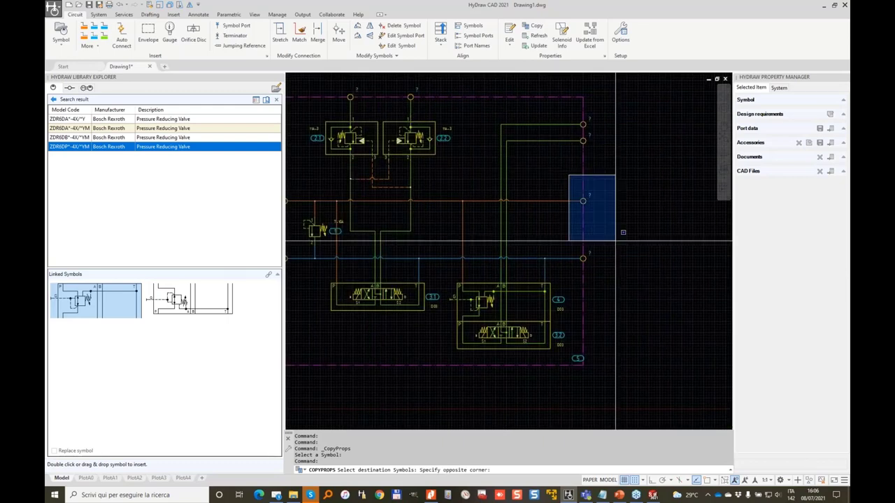
{"action": "left_click", "coordinate": [680, 301]}
{"action": "key", "text": "Return"}
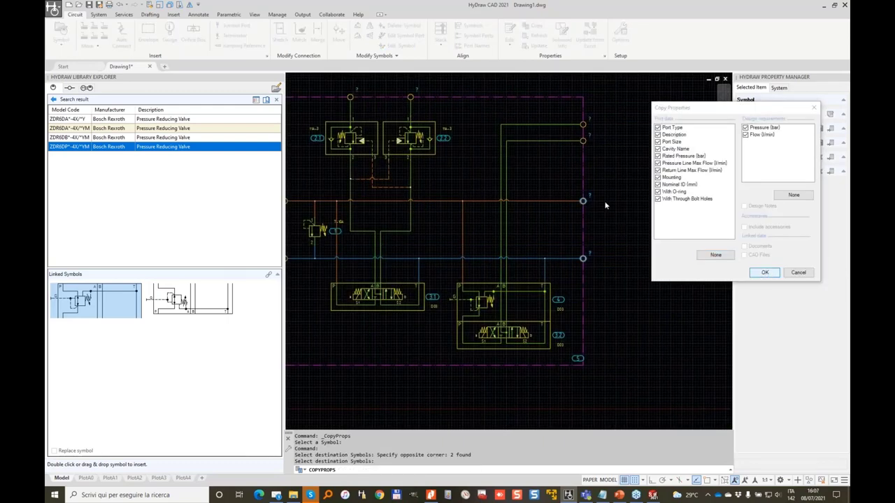
{"action": "key", "text": "Return"}
Name the right-hand envelope ports P1 on the orange line and T1 on the blue line
{"action": "scroll", "coordinate": [615, 199], "scroll_direction": "up", "scroll_amount": 4}
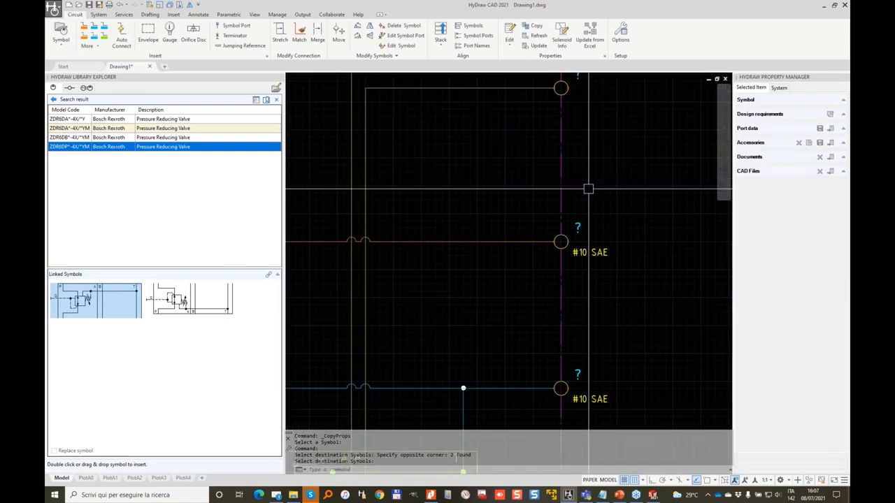
{"action": "left_click", "coordinate": [578, 225]}
{"action": "double_click", "coordinate": [577, 228]}
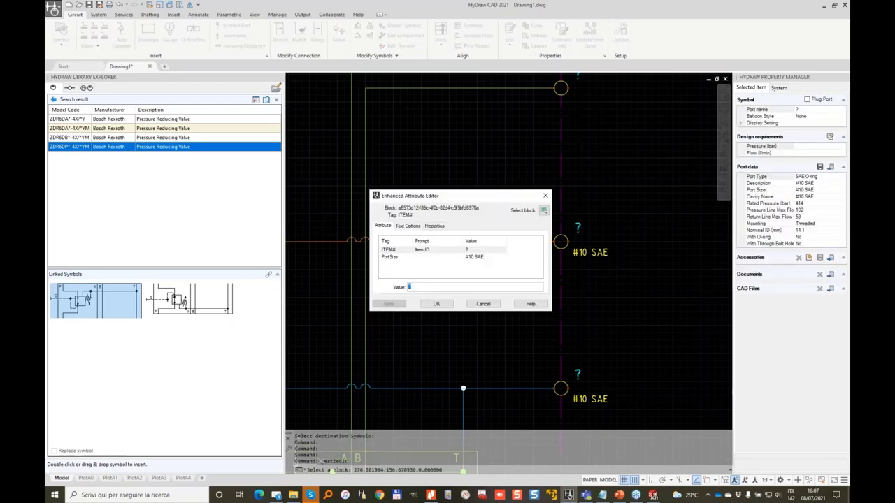
{"action": "left_click", "coordinate": [437, 306]}
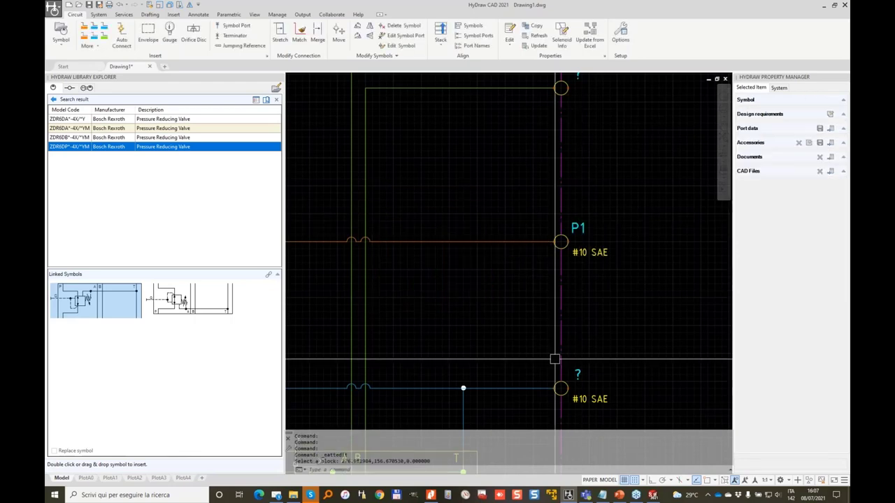
{"action": "left_click", "coordinate": [572, 371]}
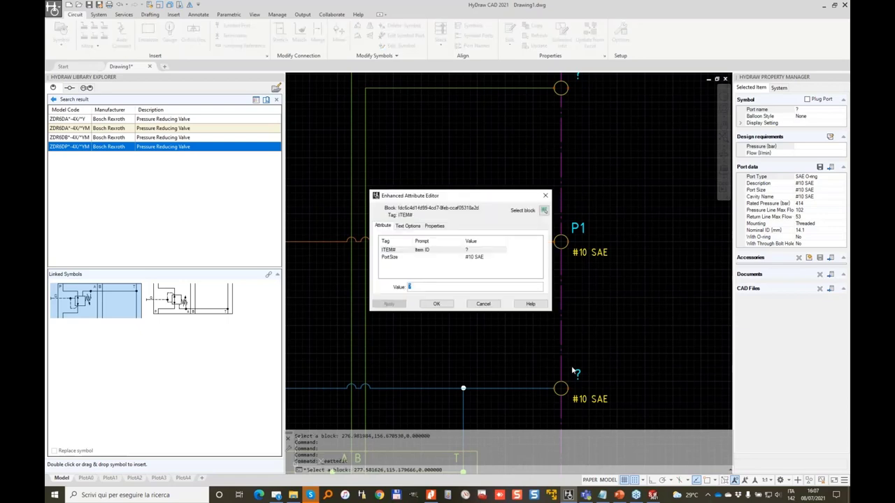
{"action": "left_click", "coordinate": [433, 303]}
Name the two envelope ports on the valve stack's working lines A2 for the upper one and B2 for the lower one
{"action": "scroll", "coordinate": [560, 210], "scroll_direction": "down", "scroll_amount": 3}
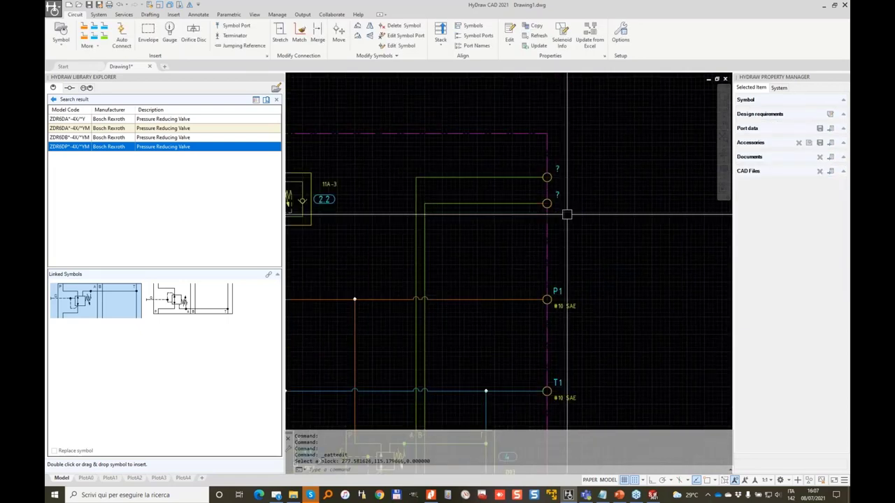
{"action": "left_click", "coordinate": [547, 177]}
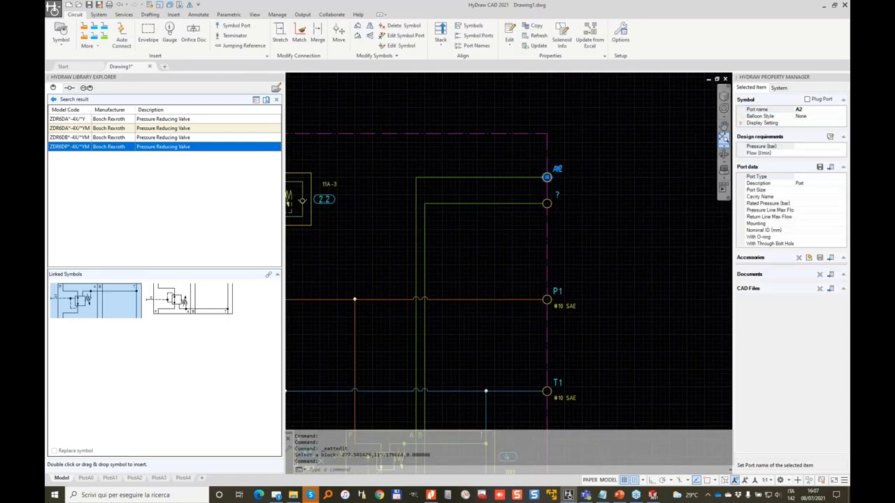
{"action": "left_click", "coordinate": [546, 203]}
{"action": "left_click", "coordinate": [762, 110]}
{"action": "type", "text": "B2"}
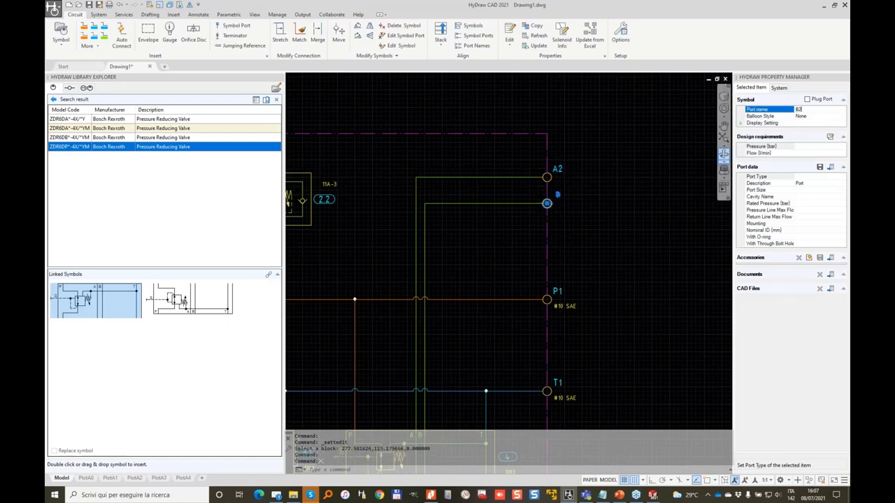
Name the envelope port above the left counterbalance valve A1
{"action": "middle_click_drag", "start_coordinate": [329, 160], "coordinate": [560, 228]}
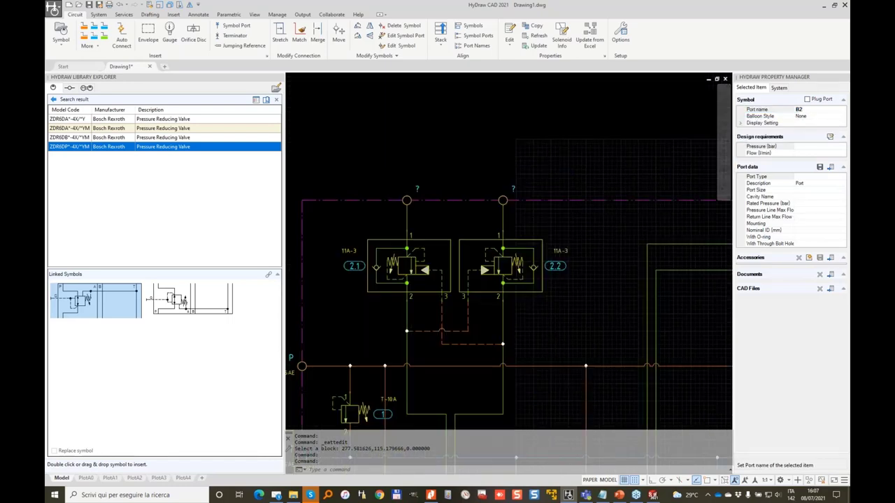
{"action": "key", "text": "Escape"}
{"action": "double_click", "coordinate": [420, 187]}
{"action": "type", "text": "A1"}
{"action": "left_click", "coordinate": [449, 299]}
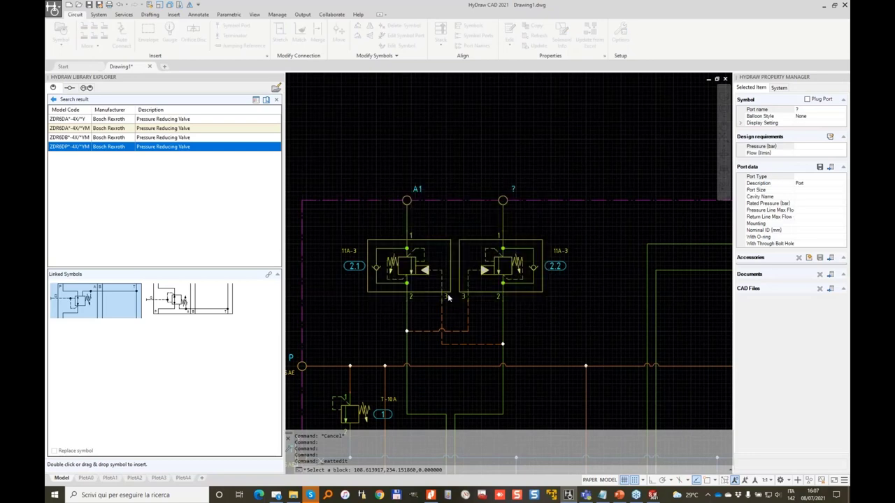
Name the envelope port above the right counterbalance valve B1
{"action": "double_click", "coordinate": [513, 189]}
{"action": "type", "text": "B1"}
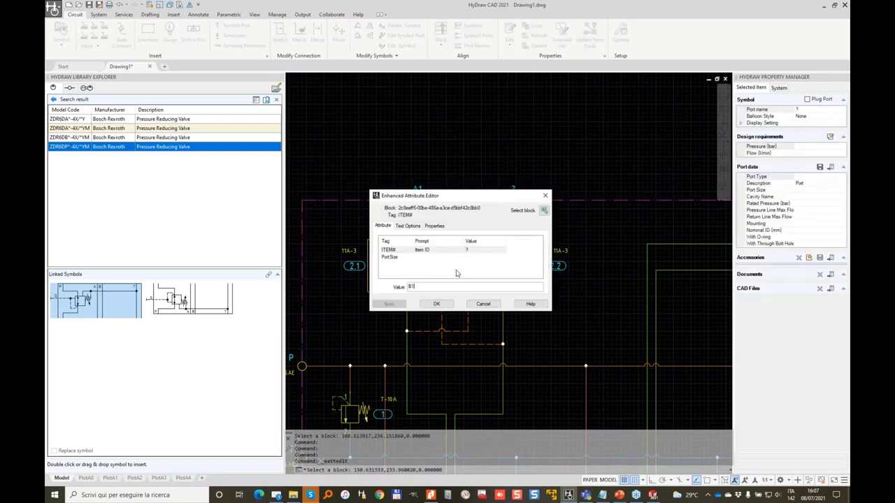
{"action": "key", "text": "Return"}
Configure port A1 as a pressure line port of type SAE O-ring with size #8 SAE
{"action": "left_click", "coordinate": [418, 192]}
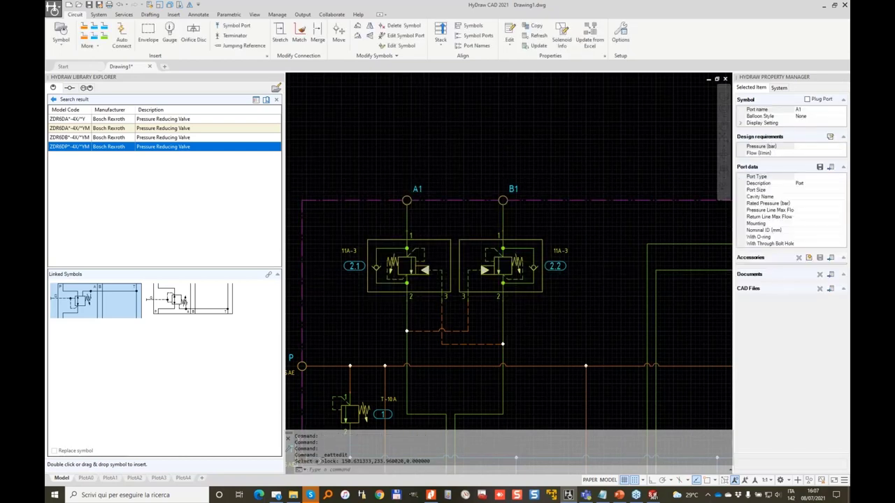
{"action": "left_click", "coordinate": [830, 167]}
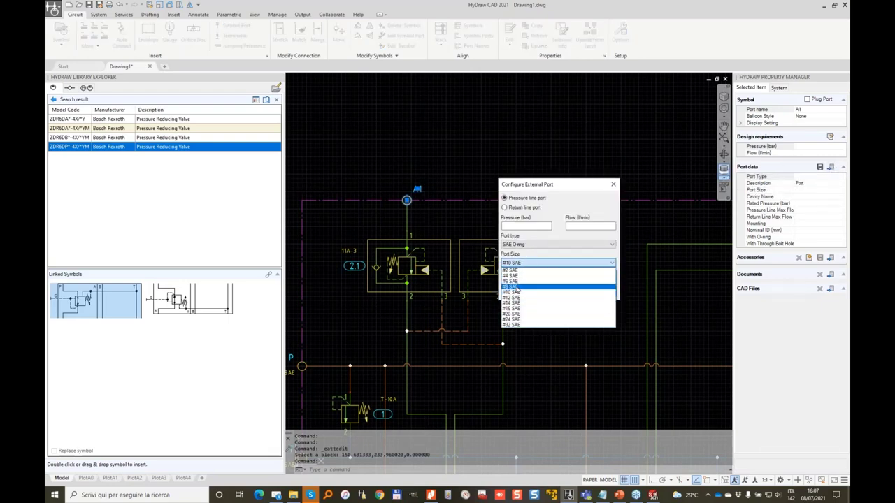
{"action": "left_click", "coordinate": [517, 287]}
{"action": "left_click", "coordinate": [566, 291]}
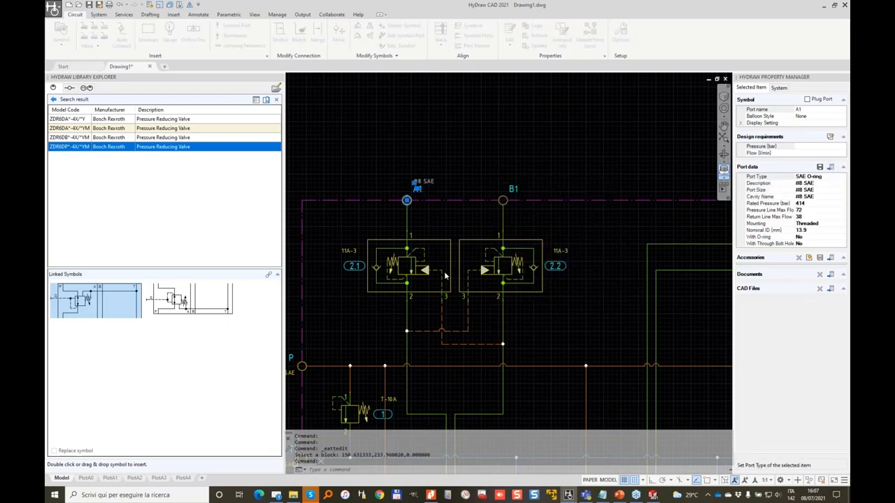
Copy all port data and design requirements from port A1 to ports B1, A2 and B2
{"action": "left_click", "coordinate": [537, 28]}
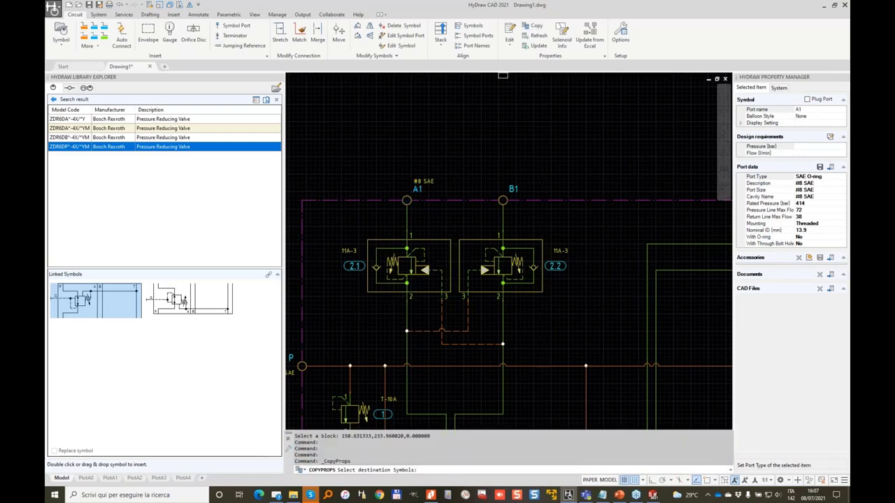
{"action": "scroll", "coordinate": [463, 185], "scroll_direction": "down", "scroll_amount": 3}
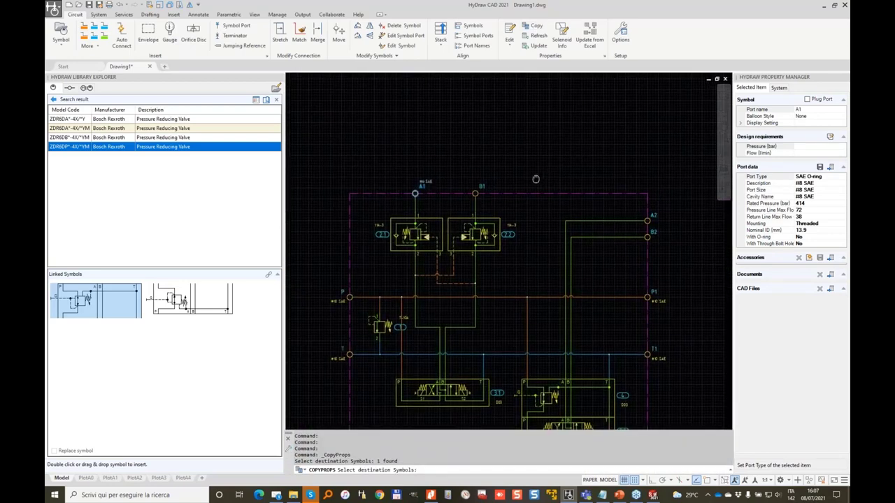
{"action": "left_click", "coordinate": [400, 151]}
{"action": "left_click", "coordinate": [638, 252]}
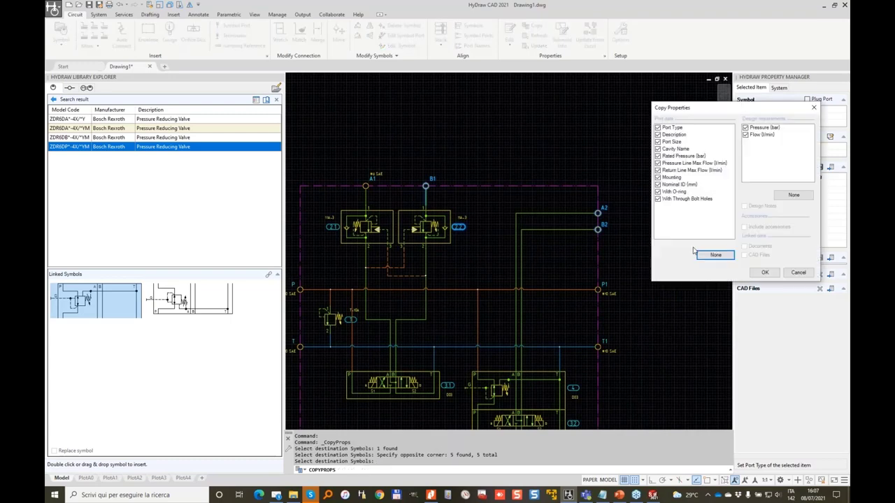
{"action": "key", "text": "Return"}
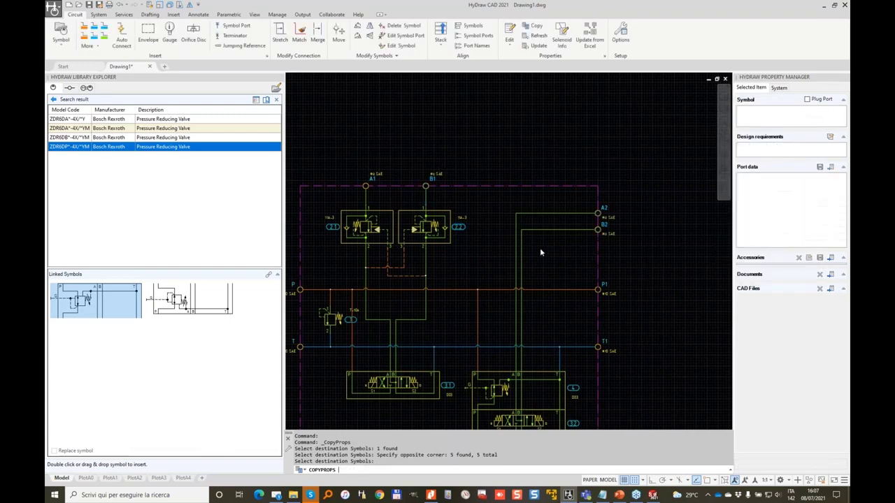
Stretch the manifold envelope's lower edge straight up to the top edges of valve 3.1 and valve stack 4
{"action": "middle_click_drag", "start_coordinate": [315, 252], "coordinate": [346, 196]}
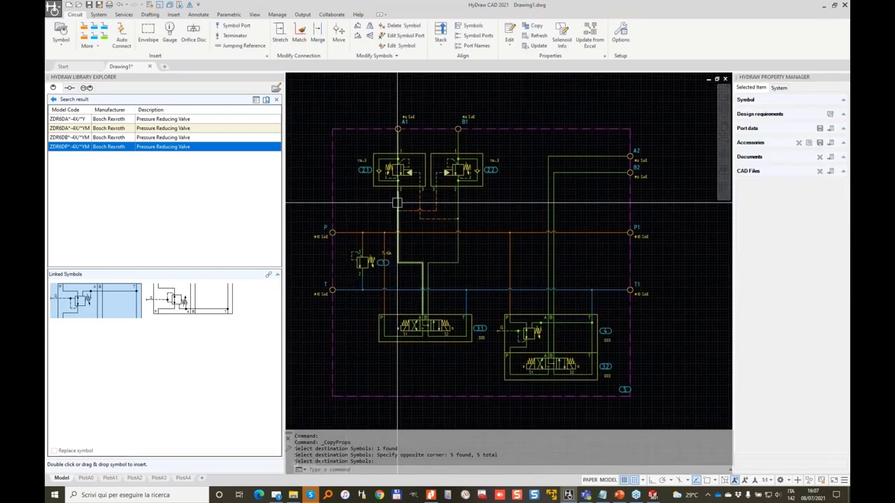
{"action": "left_click", "coordinate": [470, 397]}
{"action": "scroll", "coordinate": [486, 389], "scroll_direction": "up", "scroll_amount": 3}
{"action": "left_click", "coordinate": [480, 398]}
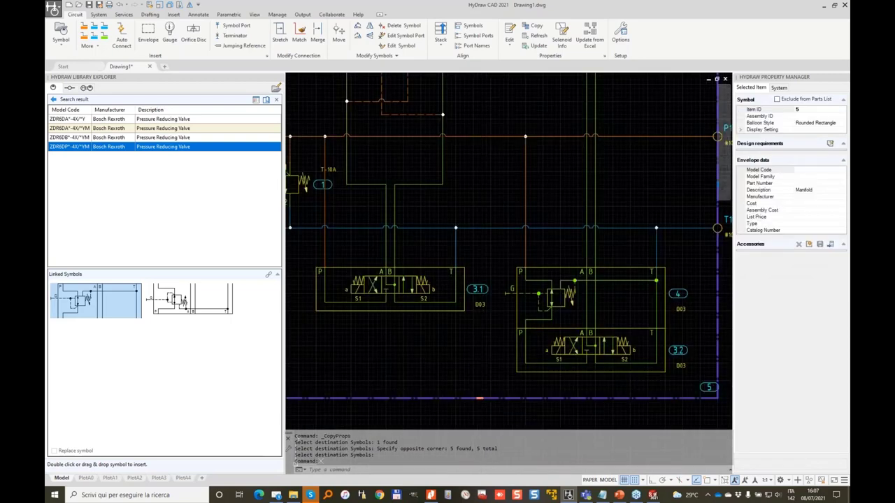
{"action": "left_click", "coordinate": [481, 398]}
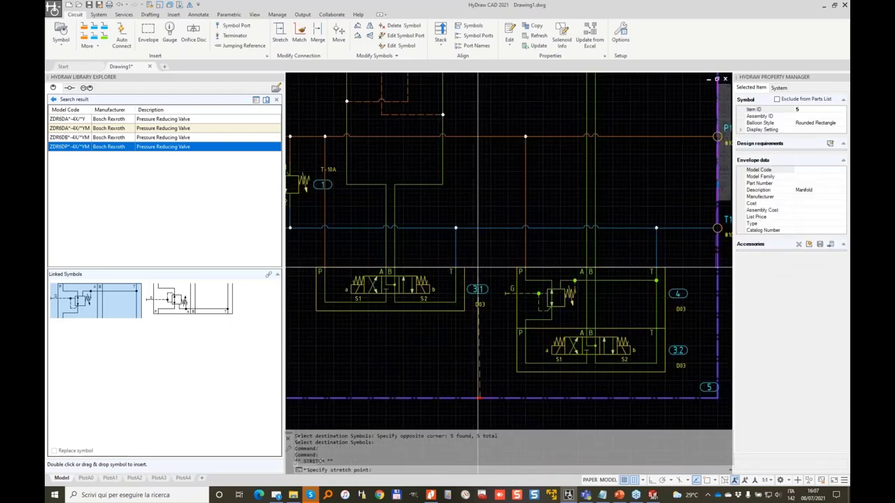
{"action": "left_click", "coordinate": [478, 268]}
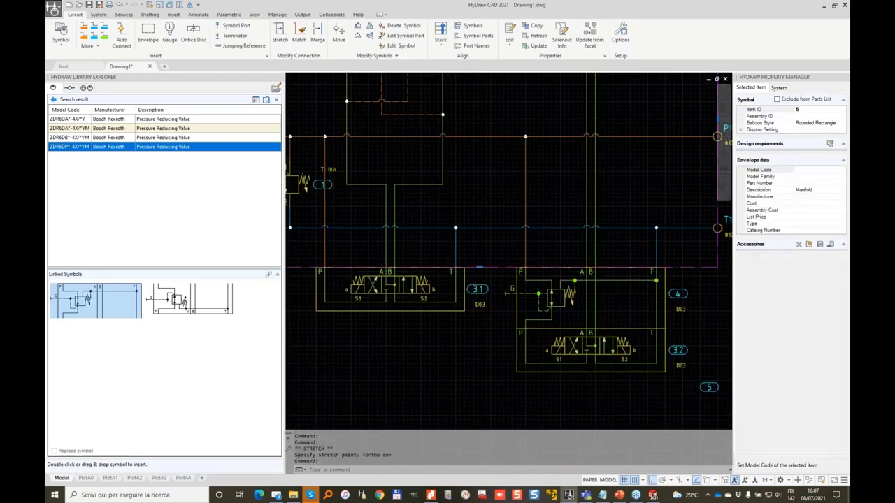
Move the envelope's item balloon 5 inside the envelope's lower-left corner, just below port T
{"action": "scroll", "coordinate": [480, 266], "scroll_direction": "down", "scroll_amount": 1}
{"action": "scroll", "coordinate": [621, 343], "scroll_direction": "up", "scroll_amount": 2}
{"action": "left_click", "coordinate": [625, 340]}
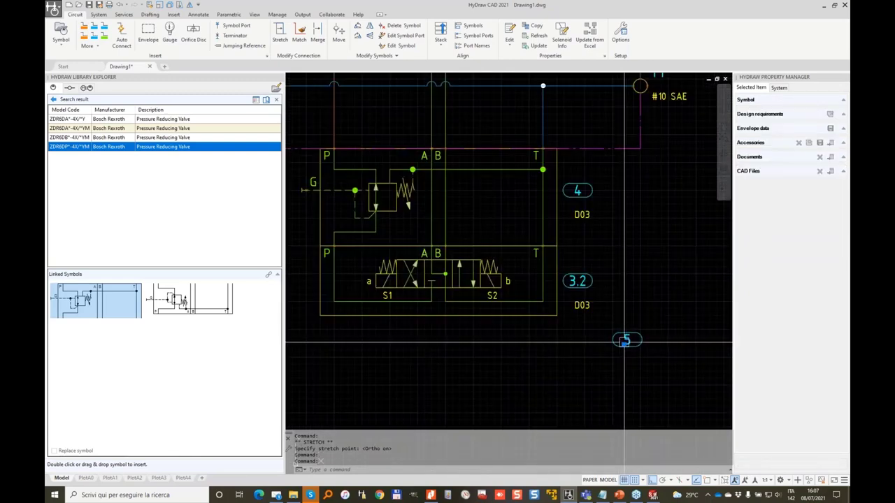
{"action": "left_click", "coordinate": [625, 341]}
{"action": "scroll", "coordinate": [489, 307], "scroll_direction": "down", "scroll_amount": 3}
{"action": "scroll", "coordinate": [413, 260], "scroll_direction": "up", "scroll_amount": 3}
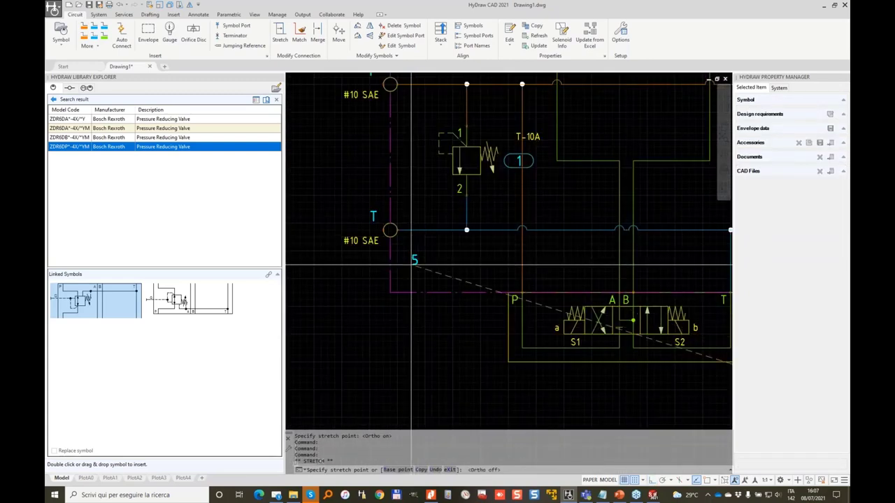
{"action": "key", "text": "Escape"}
{"action": "scroll", "coordinate": [454, 231], "scroll_direction": "down", "scroll_amount": 3}
{"action": "scroll", "coordinate": [457, 225], "scroll_direction": "up", "scroll_amount": 2}
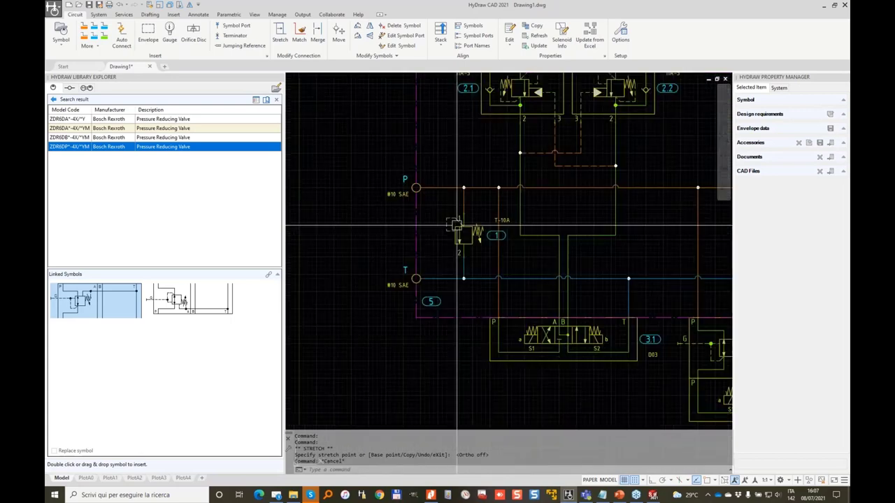
Move relief valve 1's item balloon and its T-10A cavity label to the left side of the valve symbol
{"action": "left_click", "coordinate": [458, 227]}
{"action": "scroll", "coordinate": [484, 231], "scroll_direction": "up", "scroll_amount": 3}
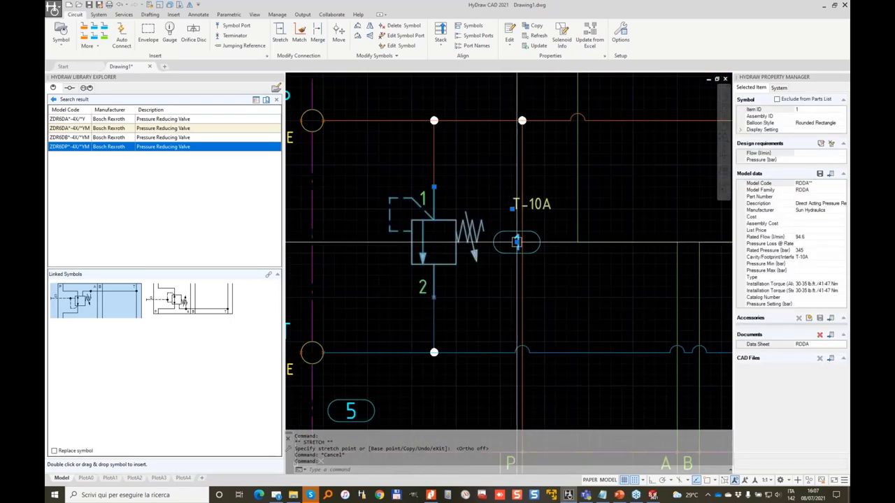
{"action": "left_click", "coordinate": [516, 241]}
{"action": "left_click", "coordinate": [367, 263]}
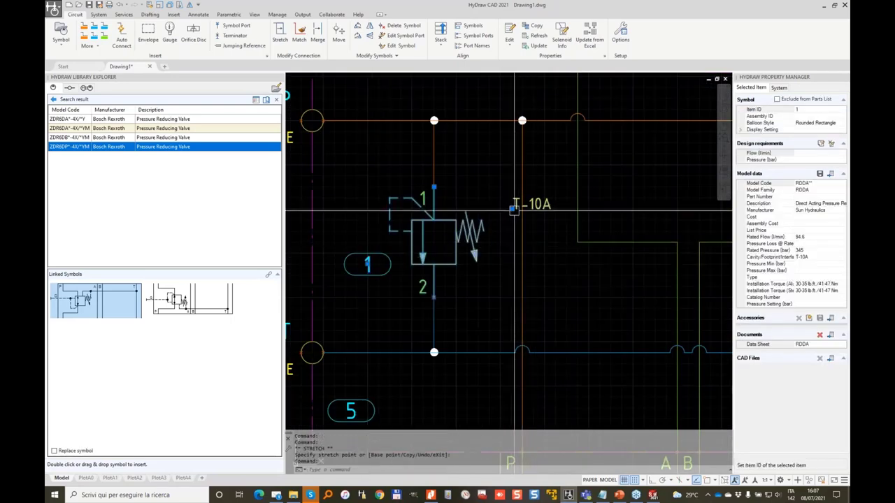
{"action": "left_click", "coordinate": [514, 210]}
{"action": "left_click", "coordinate": [395, 184]}
{"action": "scroll", "coordinate": [414, 180], "scroll_direction": "down", "scroll_amount": 2}
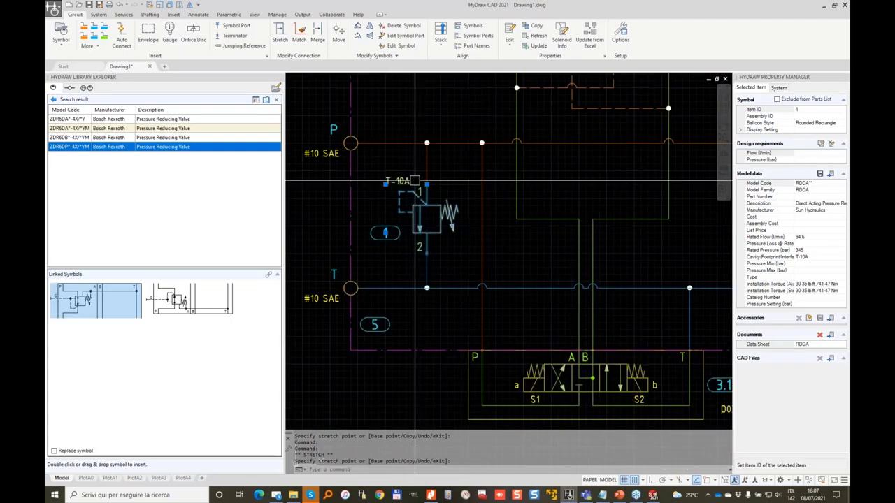
{"action": "scroll", "coordinate": [414, 180], "scroll_direction": "down", "scroll_amount": 5}
{"action": "key", "text": "Escape"}
{"action": "key", "text": "Escape"}
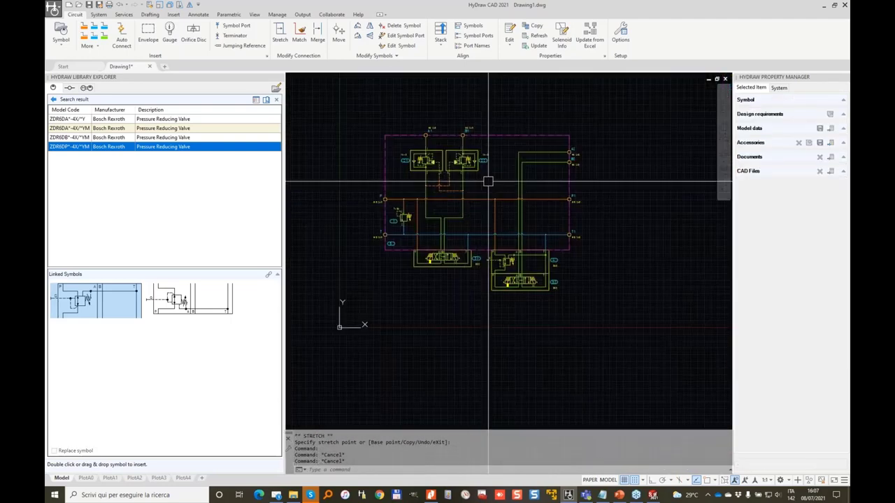
Stretch the horizontal segments of both dashed pilot connections down below the orange pressure line
{"action": "scroll", "coordinate": [488, 181], "scroll_direction": "up", "scroll_amount": 5}
{"action": "left_click", "coordinate": [280, 32]}
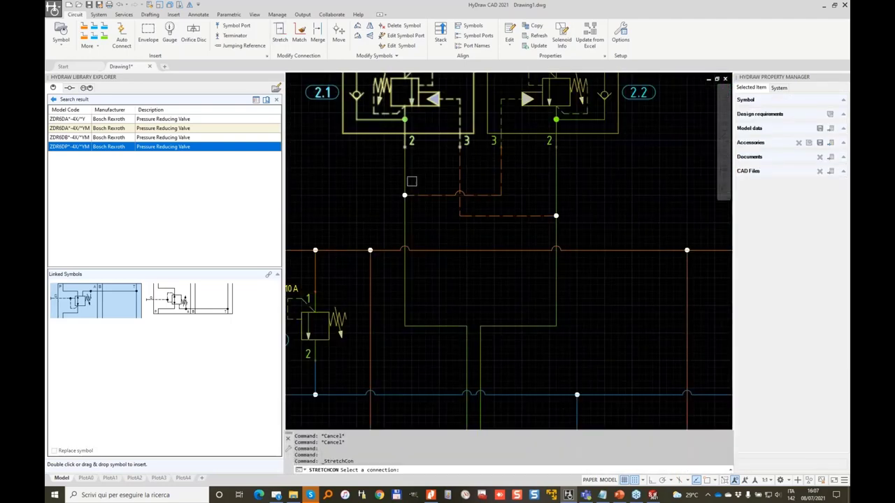
{"action": "left_click", "coordinate": [508, 215]}
{"action": "left_click", "coordinate": [508, 299]}
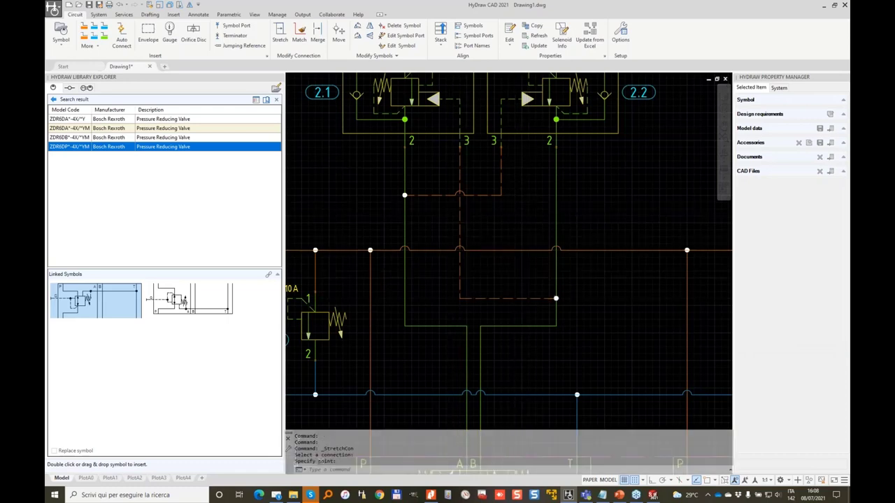
{"action": "key", "text": "Return"}
{"action": "left_click", "coordinate": [439, 195]}
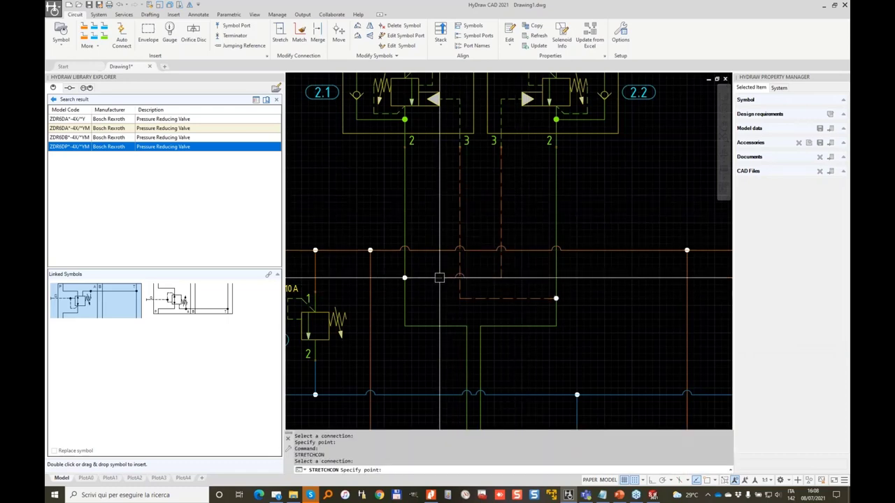
{"action": "left_click", "coordinate": [439, 279]}
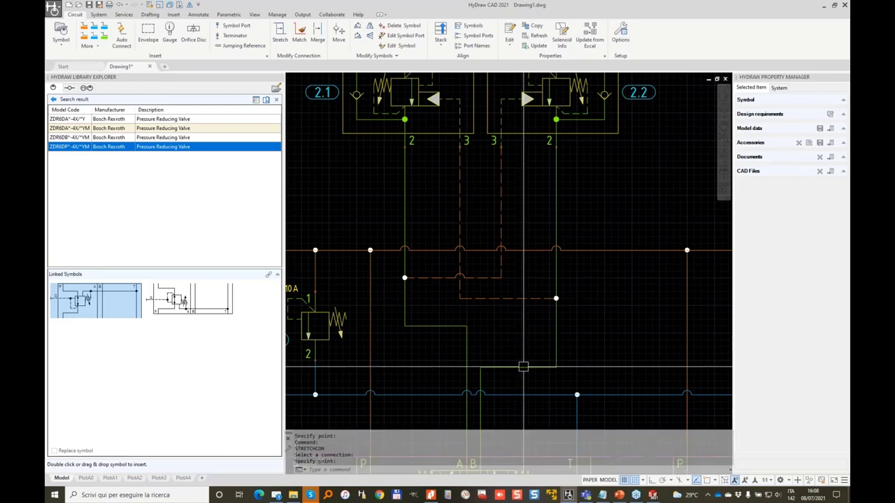
Lower the horizontal segments of the two green working lines above valve 3.1 to just above the blue tank line
{"action": "key", "text": "Return"}
{"action": "left_click", "coordinate": [439, 325]}
{"action": "left_click", "coordinate": [440, 368]}
Stretch both dashed pilot connections' horizontal segments further down toward the horizontal segments of the green working lines
{"action": "key", "text": "Return"}
{"action": "left_click", "coordinate": [508, 298]}
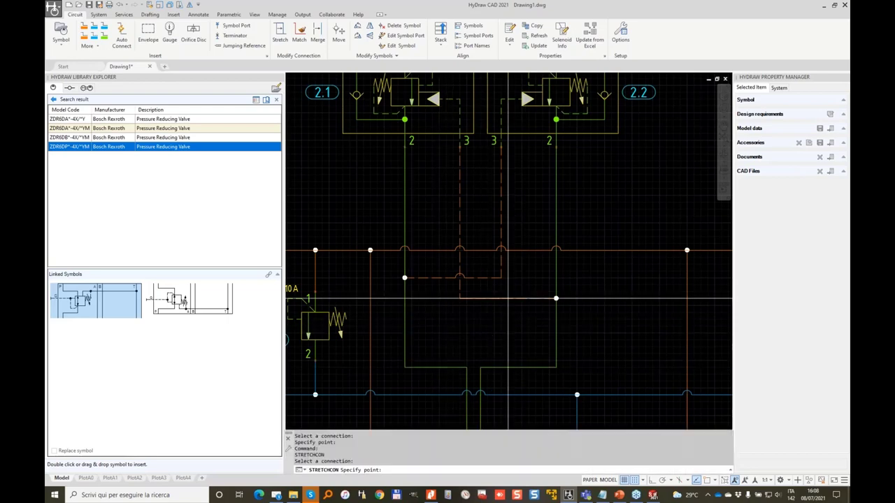
{"action": "left_click", "coordinate": [514, 340]}
{"action": "key", "text": "Return"}
{"action": "left_click", "coordinate": [439, 278]}
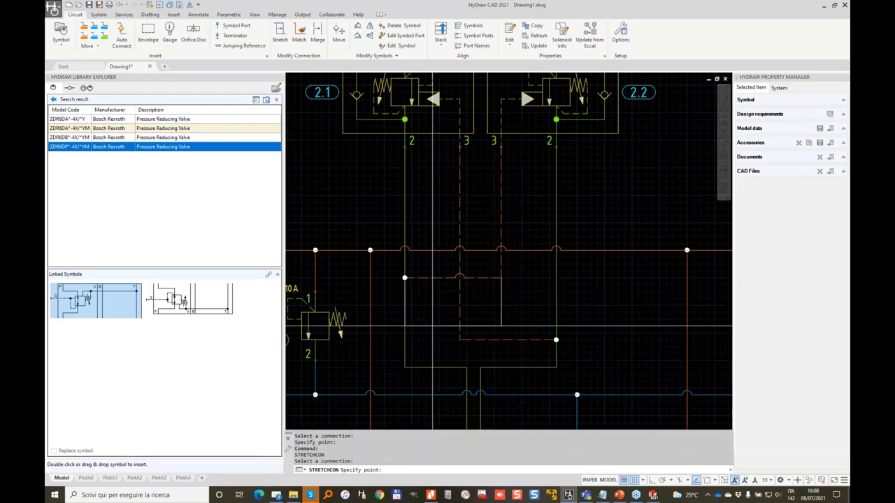
{"action": "left_click", "coordinate": [441, 311]}
{"action": "scroll", "coordinate": [488, 244], "scroll_direction": "down", "scroll_amount": 4}
{"action": "middle_click_drag", "start_coordinate": [510, 232], "coordinate": [491, 259]}
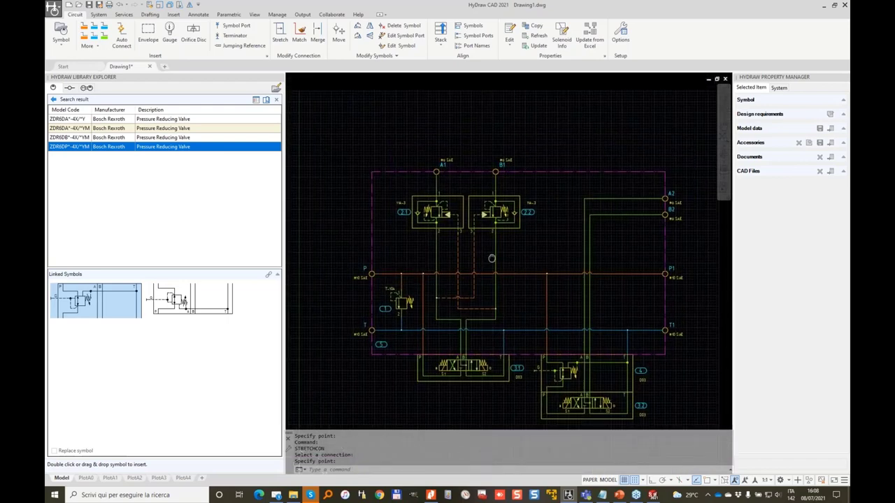
{"action": "key", "text": "Escape"}
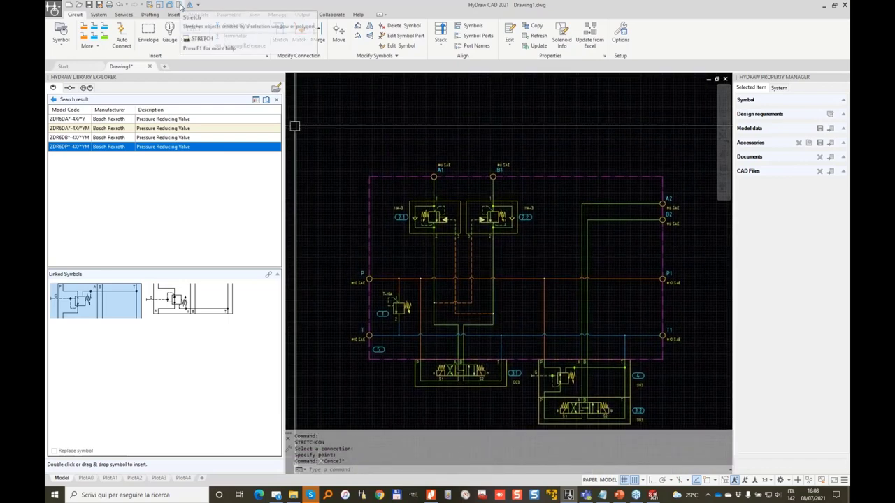
Stretch the orange pressure line with ports P and P1 straight down toward relief valve 1, using ortho mode
{"action": "left_click", "coordinate": [180, 5]}
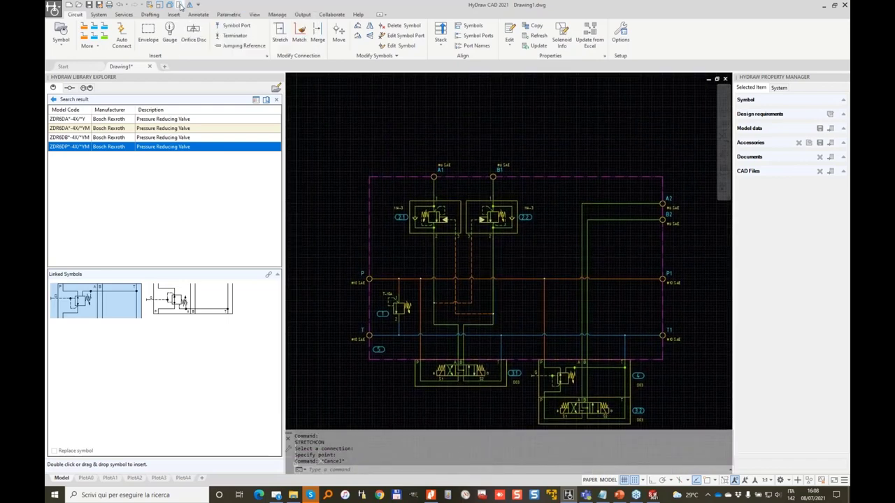
{"action": "left_click", "coordinate": [706, 285]}
{"action": "left_click", "coordinate": [330, 254]}
{"action": "key", "text": "Return"}
{"action": "left_click", "coordinate": [339, 234]}
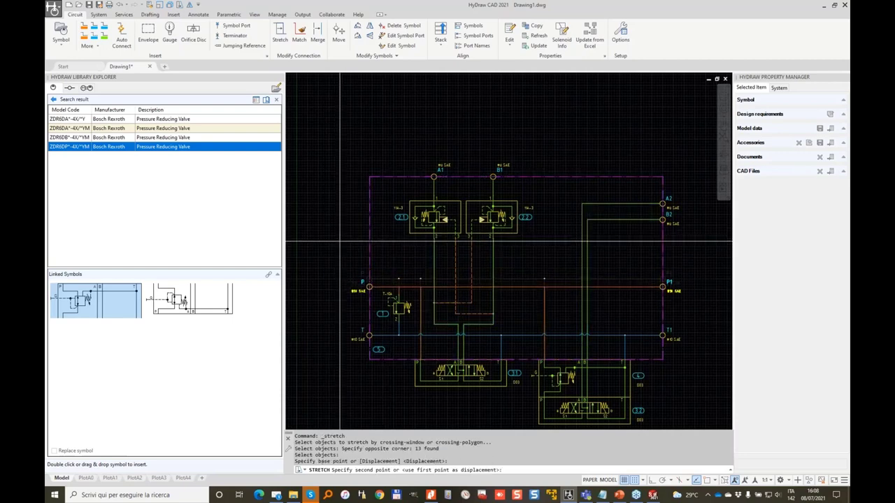
{"action": "key", "text": "F8"}
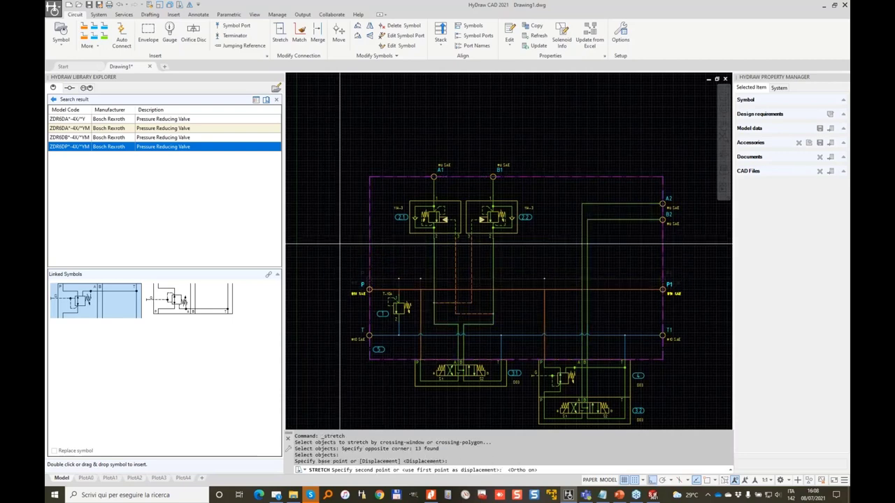
{"action": "left_click", "coordinate": [340, 244]}
Stretch the envelope's upper part with both counterbalance valves and ports A1, B1, A2 and B2 down toward the pressure line
{"action": "key", "text": "Return"}
{"action": "left_click", "coordinate": [702, 244]}
{"action": "left_click", "coordinate": [321, 130]}
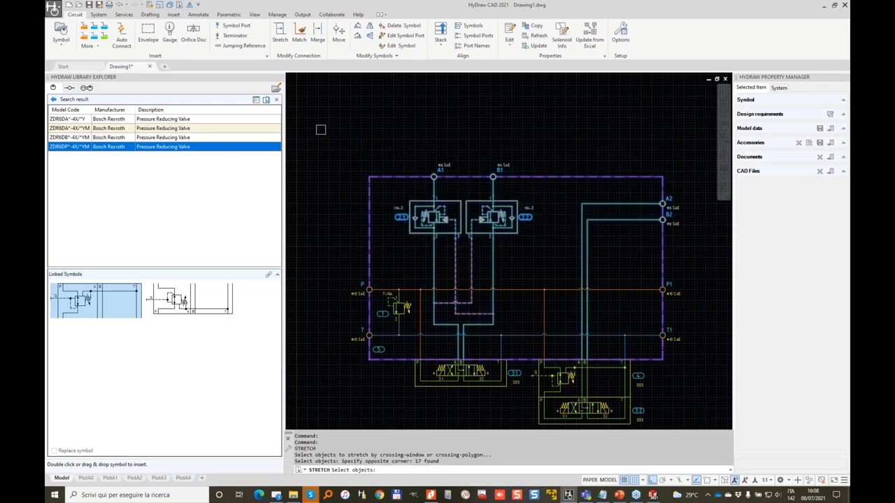
{"action": "left_click", "coordinate": [356, 117]}
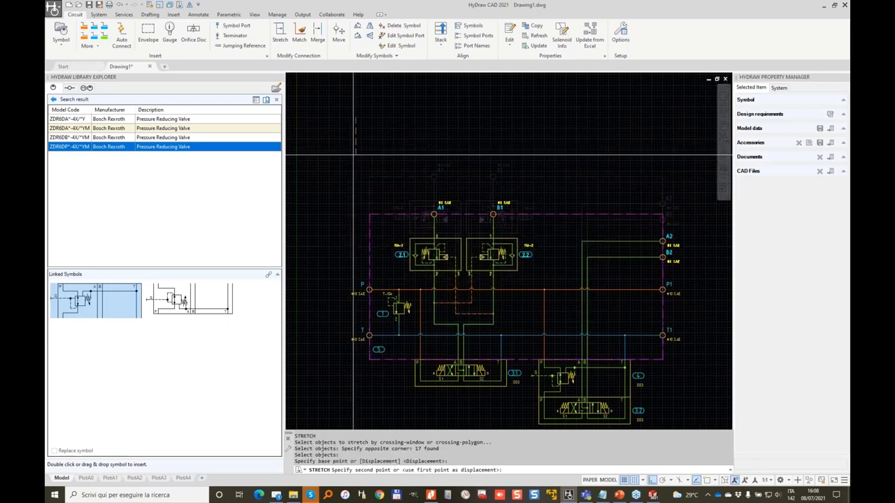
{"action": "left_click", "coordinate": [353, 154]}
Stretch the envelope's right edge with ports A2, B2, P1 and T1 left, closer to the valve stack's lines
{"action": "key", "text": "Return"}
{"action": "left_click", "coordinate": [707, 389]}
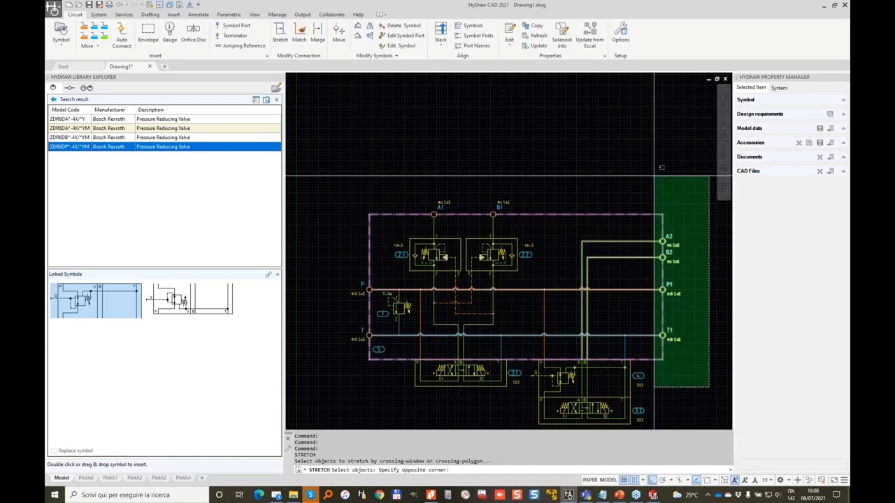
{"action": "left_click", "coordinate": [660, 175]}
{"action": "key", "text": "Return"}
{"action": "left_click", "coordinate": [664, 150]}
{"action": "left_click", "coordinate": [641, 153]}
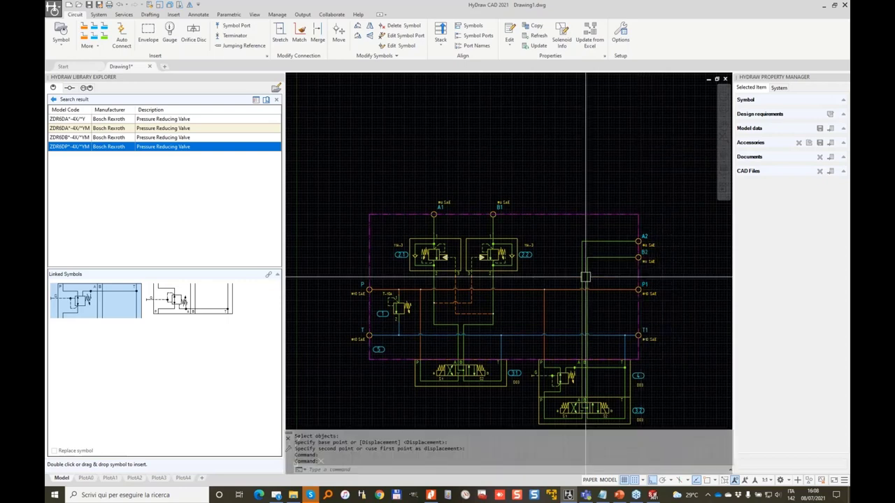
Stretch the manifold's right part with valve stack 4/3.2 and ports A2, B2, P1 and T1 left, closer to valve 3.1
{"action": "middle_click_drag", "start_coordinate": [634, 328], "coordinate": [591, 242]}
{"action": "key", "text": "Return"}
{"action": "left_click", "coordinate": [662, 378]}
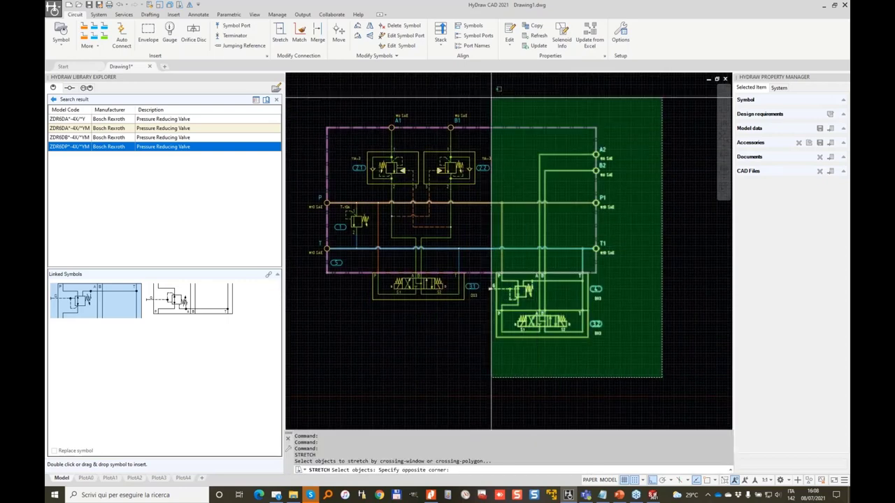
{"action": "left_click", "coordinate": [489, 96]}
{"action": "key", "text": "Return"}
{"action": "left_click", "coordinate": [535, 91]}
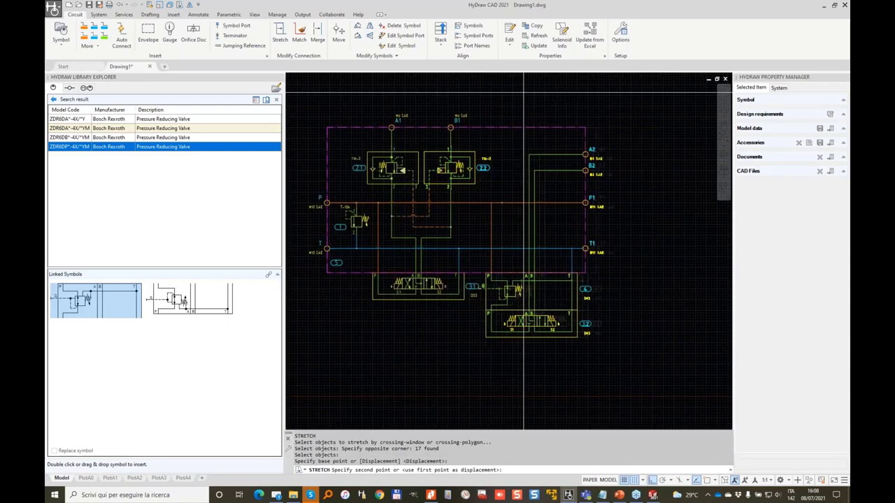
{"action": "left_click", "coordinate": [524, 93]}
Move the item balloon of directional valve 3.1 from the valve's right side to its left side
{"action": "scroll", "coordinate": [428, 285], "scroll_direction": "up", "scroll_amount": 4}
{"action": "left_click", "coordinate": [429, 285]}
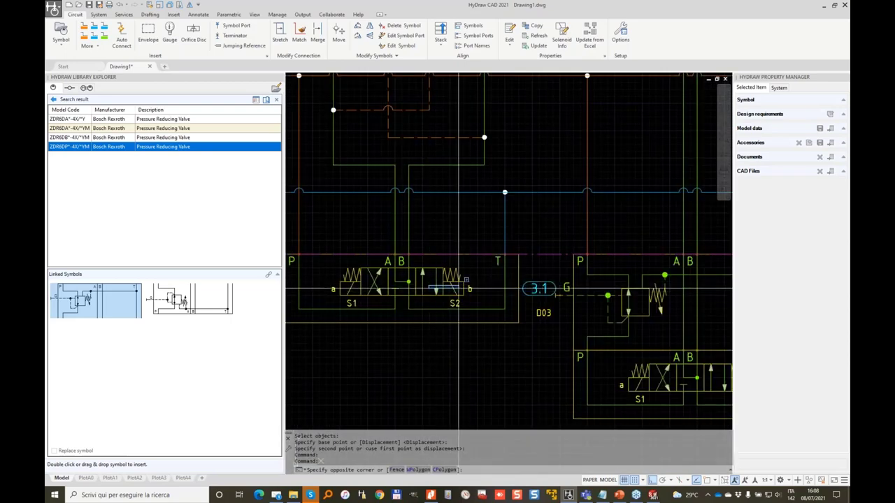
{"action": "left_click", "coordinate": [391, 288]}
{"action": "left_click", "coordinate": [521, 253]}
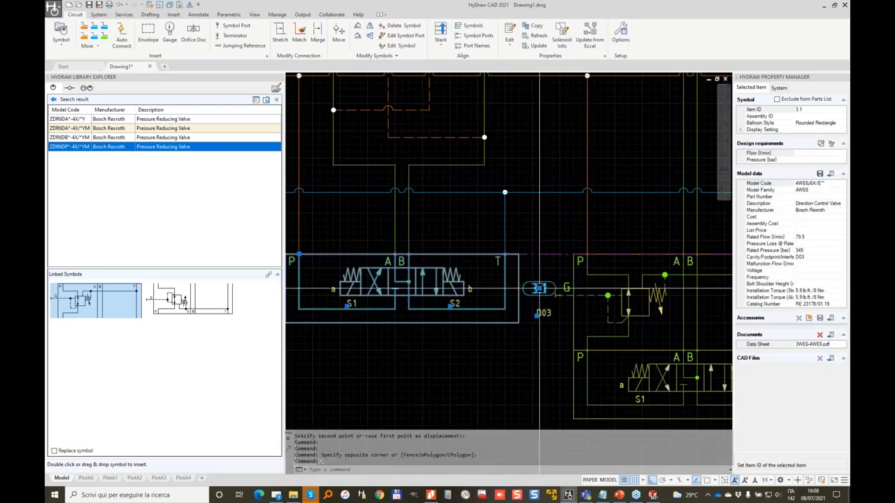
{"action": "left_click", "coordinate": [539, 289]}
{"action": "scroll", "coordinate": [484, 288], "scroll_direction": "down", "scroll_amount": 4}
{"action": "middle_click_drag", "start_coordinate": [408, 280], "coordinate": [465, 281]}
{"action": "scroll", "coordinate": [454, 286], "scroll_direction": "up", "scroll_amount": 2}
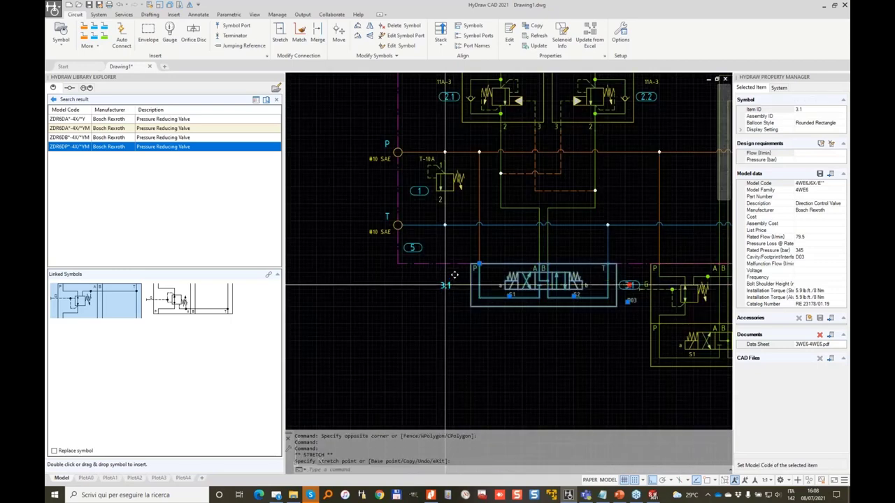
{"action": "left_click", "coordinate": [446, 285]}
{"action": "middle_click_drag", "start_coordinate": [580, 208], "coordinate": [449, 243]}
{"action": "key", "text": "Escape"}
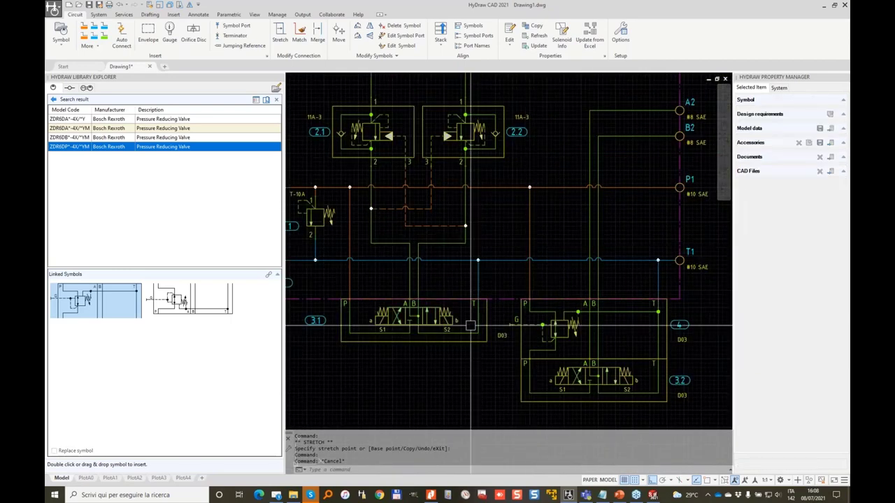
Insert the Orifice Plug symbol from the library's Flow Control and Shut Off Valve orifices beside valve stack 4's orange pressure branch
{"action": "scroll", "coordinate": [517, 213], "scroll_direction": "up", "scroll_amount": 3}
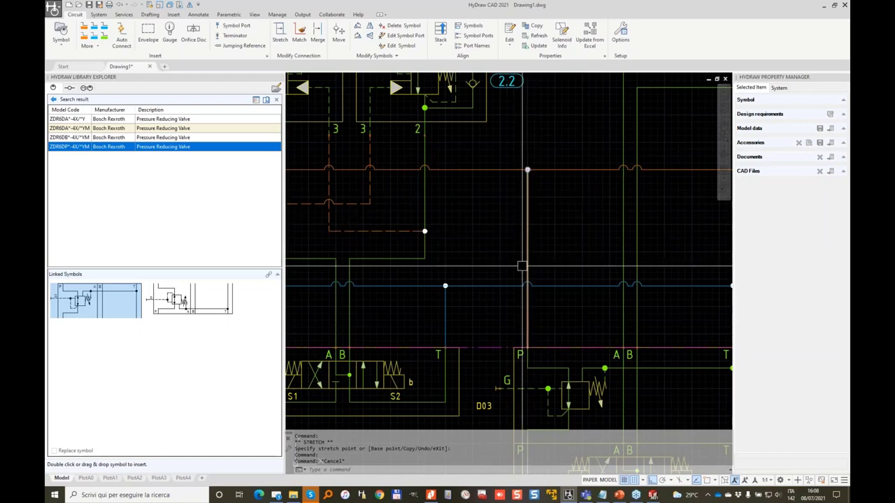
{"action": "left_click", "coordinate": [54, 100]}
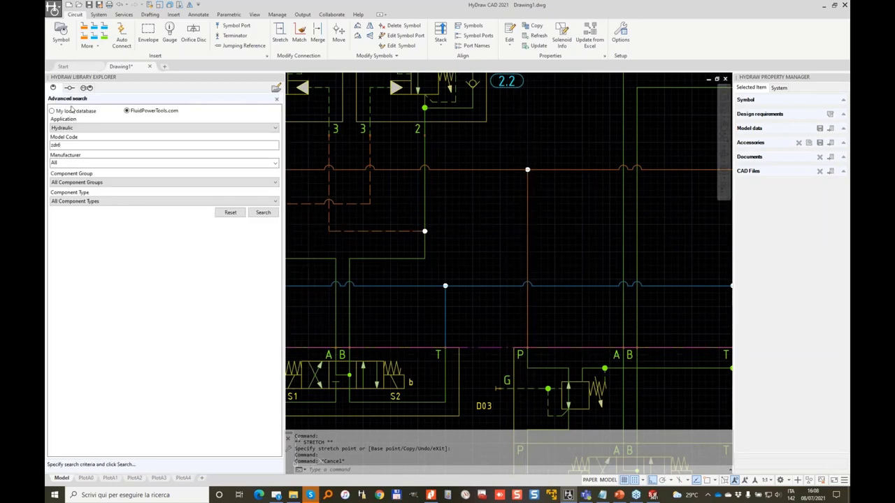
{"action": "left_click", "coordinate": [276, 99]}
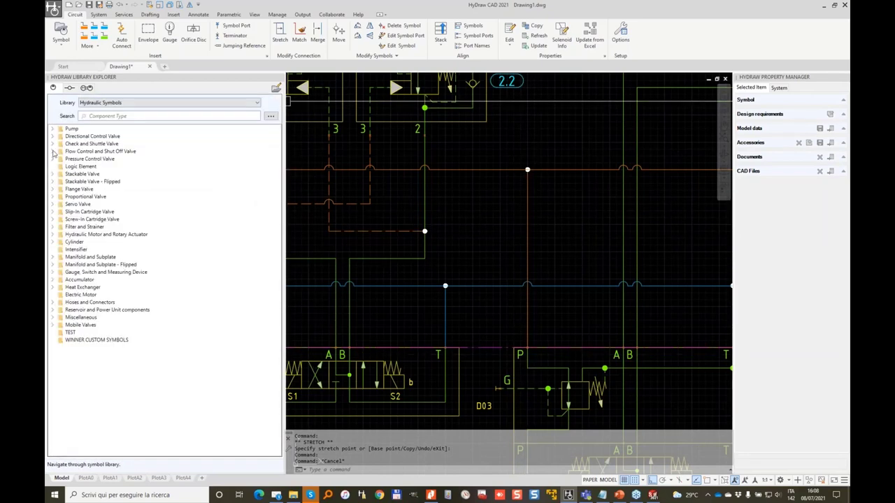
{"action": "left_click", "coordinate": [51, 152]}
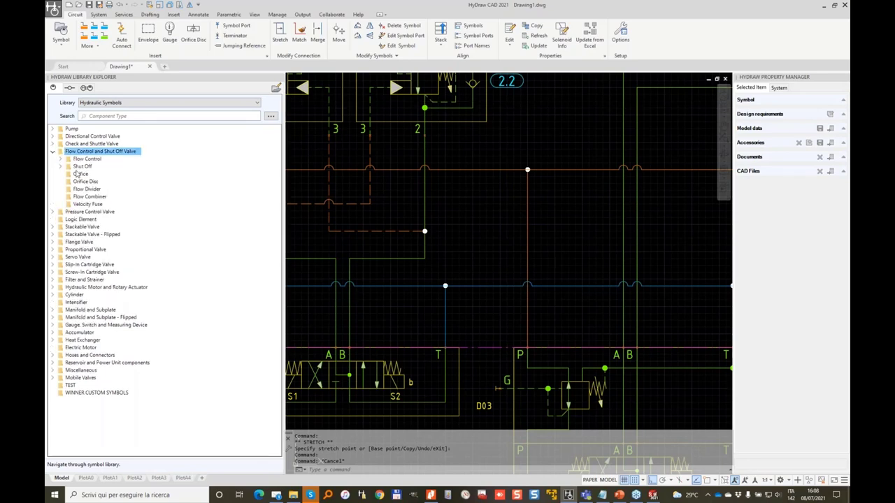
{"action": "left_click", "coordinate": [78, 174]}
{"action": "double_click", "coordinate": [88, 137]}
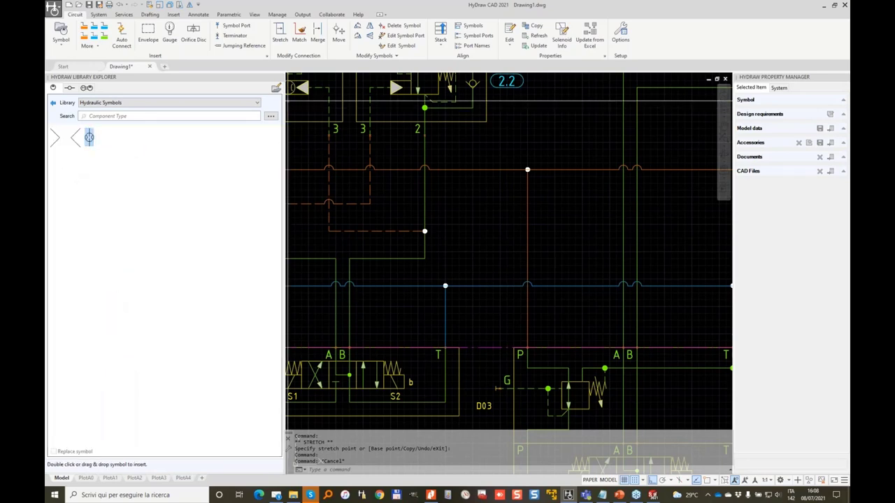
{"action": "left_click", "coordinate": [574, 231]}
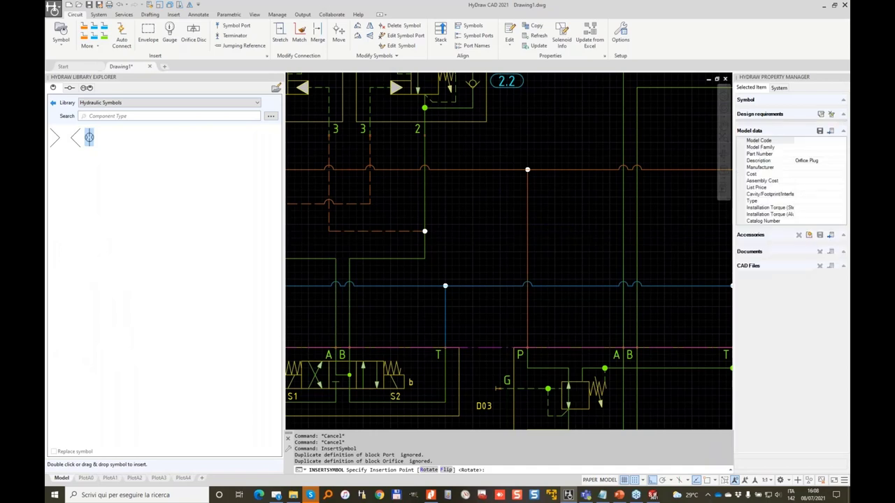
{"action": "scroll", "coordinate": [587, 222], "scroll_direction": "up", "scroll_amount": 4}
{"action": "left_click", "coordinate": [557, 245]}
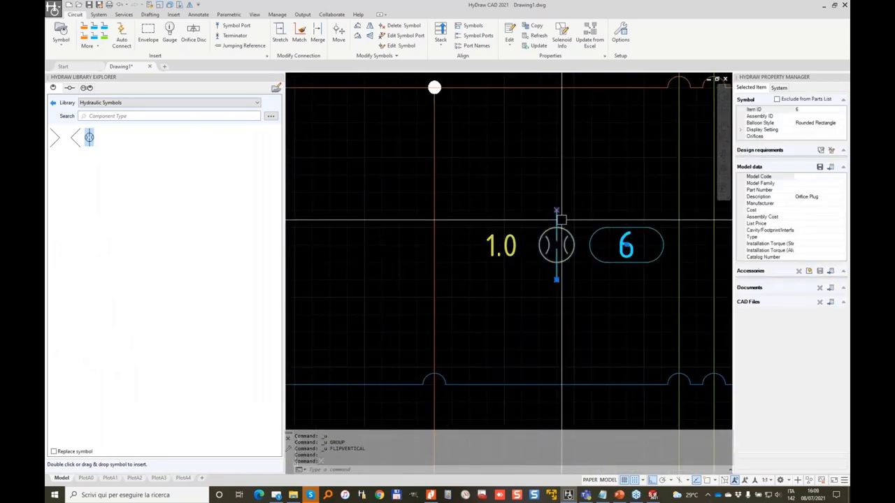
Move the orifice symbol onto the vertical orange pressure branch, between the P1 and T1 lines
{"action": "left_click", "coordinate": [556, 280]}
{"action": "left_click", "coordinate": [441, 271]}
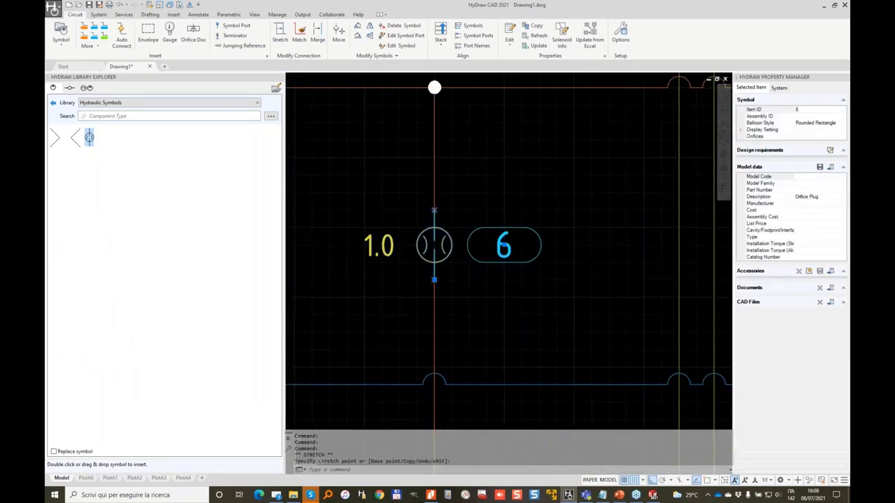
{"action": "key", "text": "Escape"}
{"action": "scroll", "coordinate": [440, 253], "scroll_direction": "up", "scroll_amount": 2}
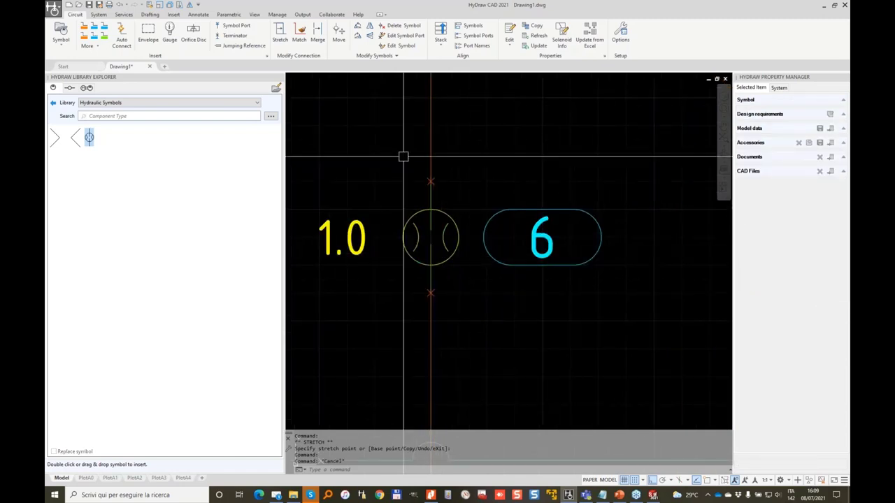
{"action": "left_click", "coordinate": [429, 313]}
{"action": "key", "text": "Escape"}
{"action": "key", "text": "Escape"}
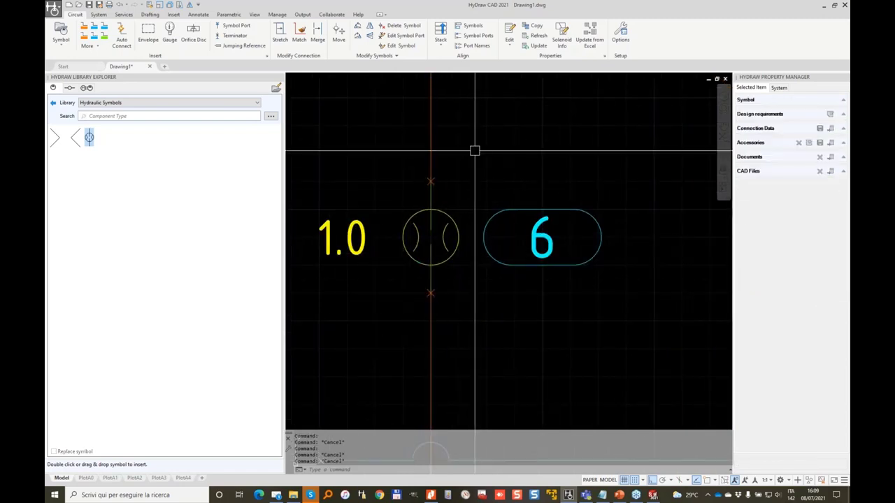
Name the orifice symbol's two ports 1 and 2, with their names displayed
{"action": "left_click", "coordinate": [404, 36]}
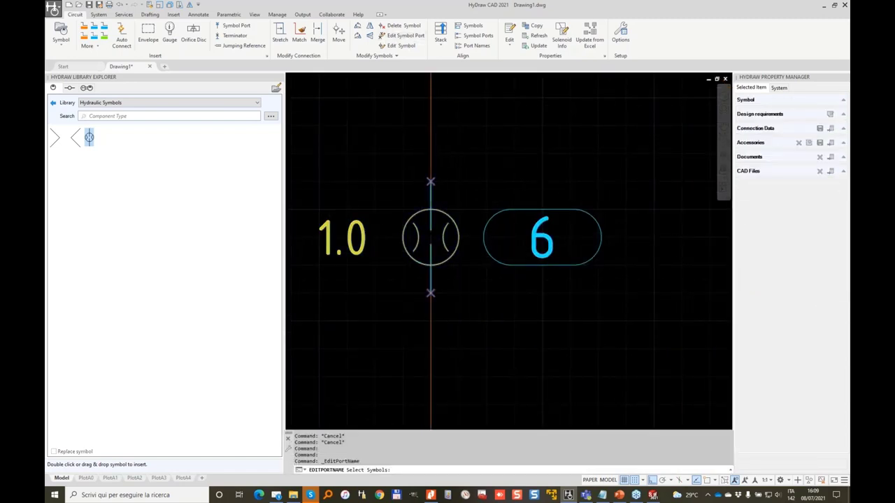
{"action": "left_click", "coordinate": [533, 258]}
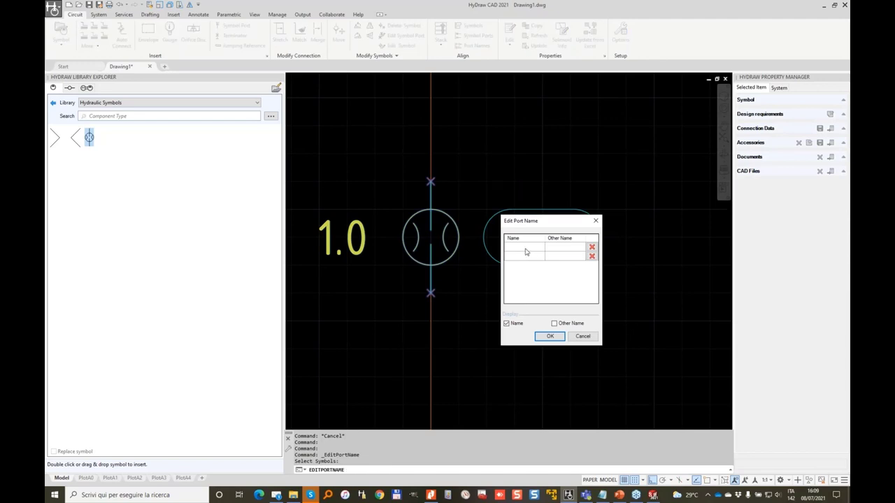
{"action": "left_click", "coordinate": [549, 335]}
{"action": "scroll", "coordinate": [418, 194], "scroll_direction": "down", "scroll_amount": 3}
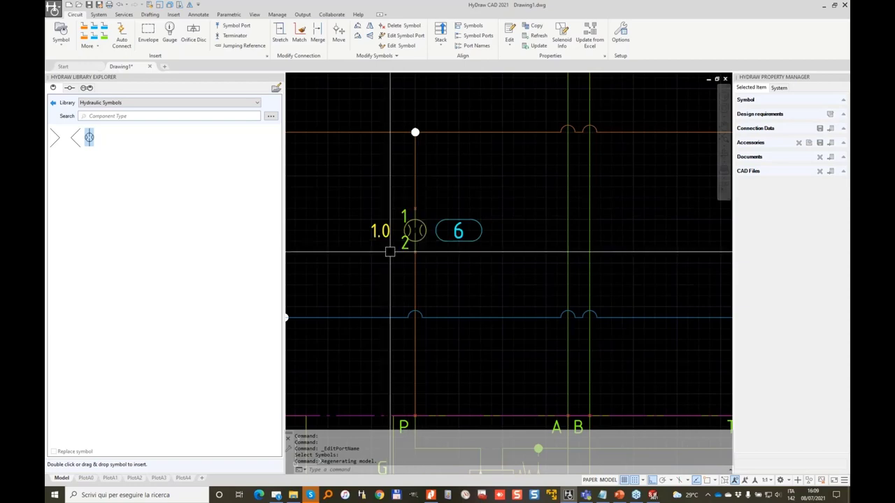
{"action": "scroll", "coordinate": [402, 250], "scroll_direction": "up", "scroll_amount": 4}
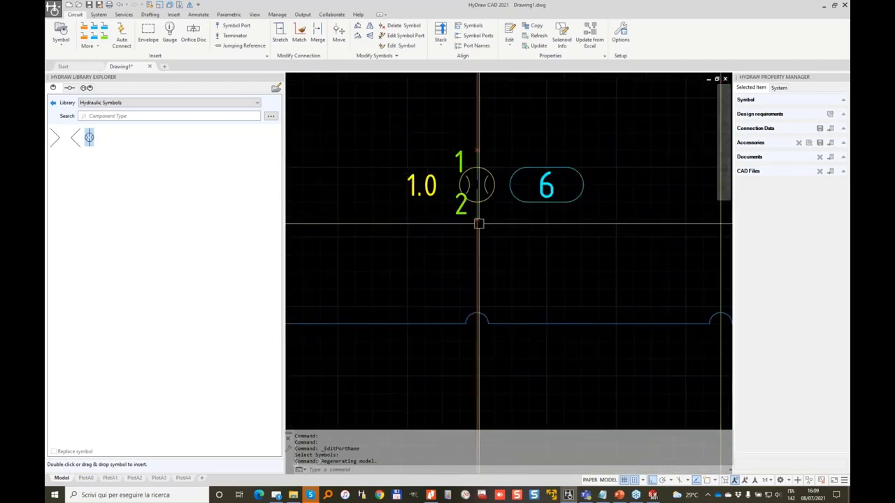
{"action": "scroll", "coordinate": [461, 253], "scroll_direction": "down", "scroll_amount": 4}
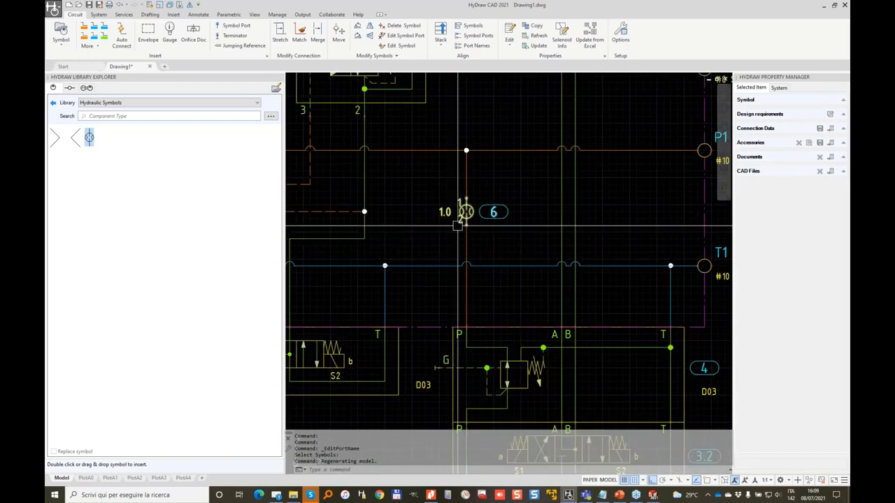
{"action": "scroll", "coordinate": [466, 211], "scroll_direction": "down", "scroll_amount": 3}
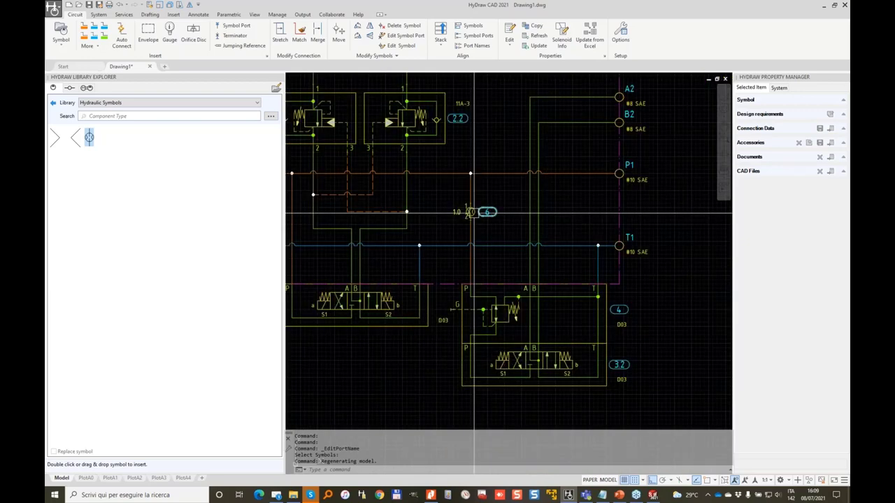
Edit the orifice's port names again so labels 1 and 2 sit slightly further from the symbol
{"action": "scroll", "coordinate": [466, 210], "scroll_direction": "up", "scroll_amount": 3}
{"action": "left_click", "coordinate": [401, 46]}
{"action": "left_click", "coordinate": [406, 36]}
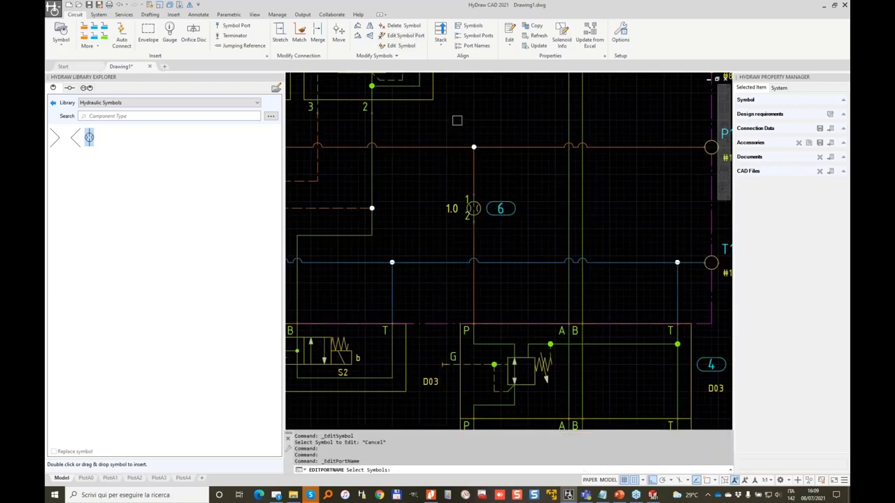
{"action": "left_click", "coordinate": [474, 208]}
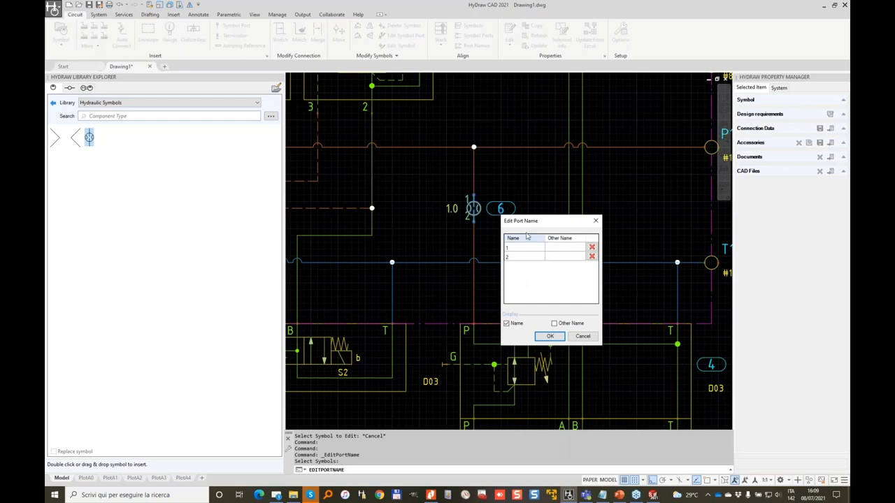
{"action": "left_click", "coordinate": [550, 337]}
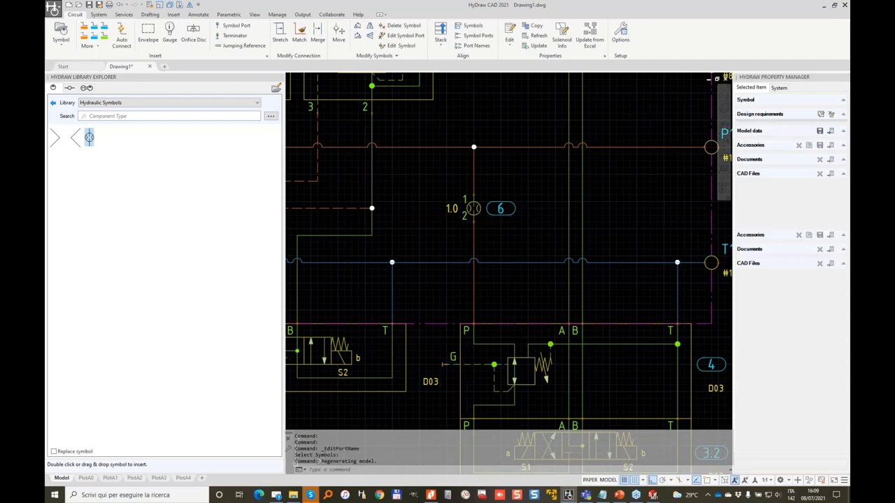
Set the size of orifice 6 to %%c1.3 in its orifice properties
{"action": "left_click", "coordinate": [467, 208]}
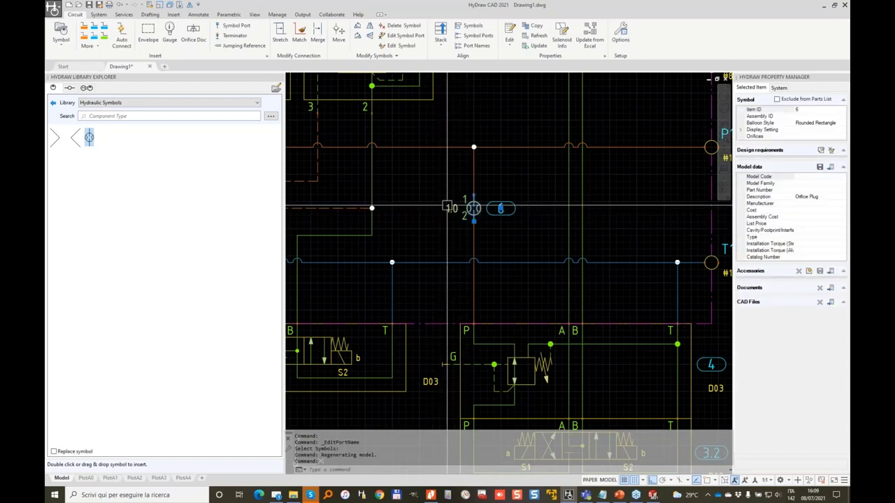
{"action": "left_click", "coordinate": [842, 136]}
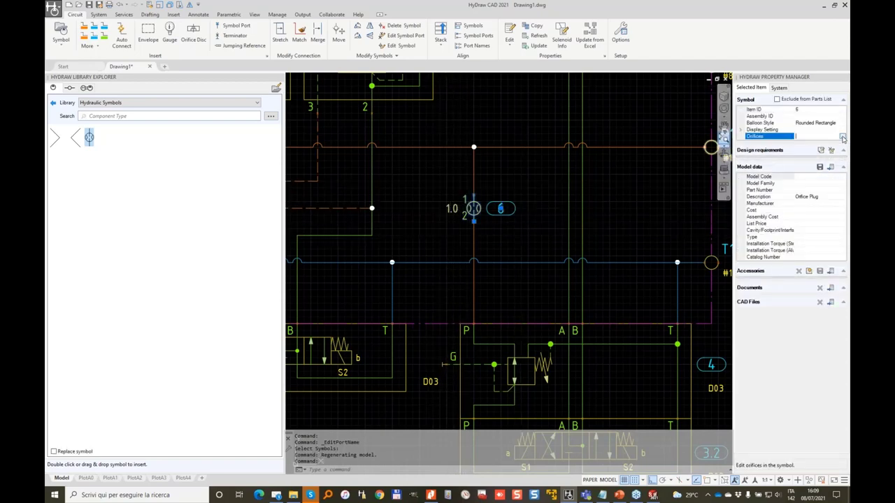
{"action": "left_click", "coordinate": [843, 137]}
{"action": "left_click", "coordinate": [435, 134]}
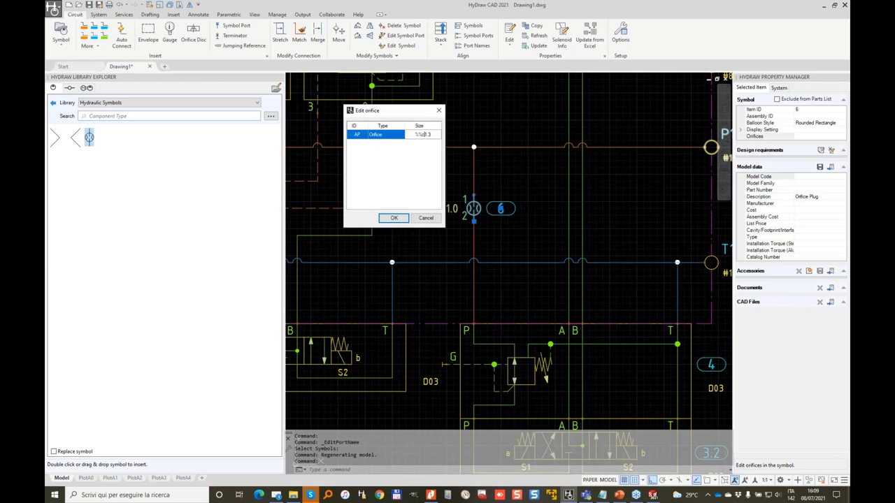
{"action": "left_click", "coordinate": [394, 217]}
{"action": "scroll", "coordinate": [473, 208], "scroll_direction": "up", "scroll_amount": 5}
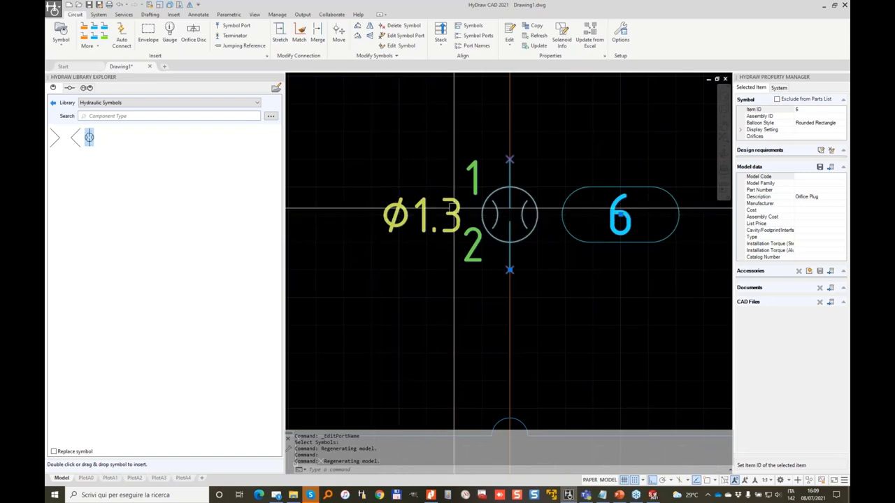
Set the cavity/footprint/interface of orifice 6 to M6x1 in its model data
{"action": "scroll", "coordinate": [467, 210], "scroll_direction": "down", "scroll_amount": 5}
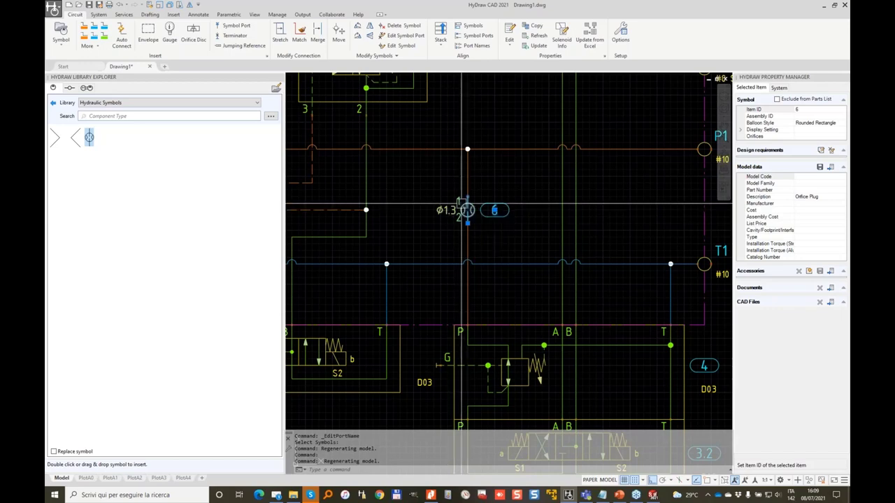
{"action": "left_click", "coordinate": [813, 230]}
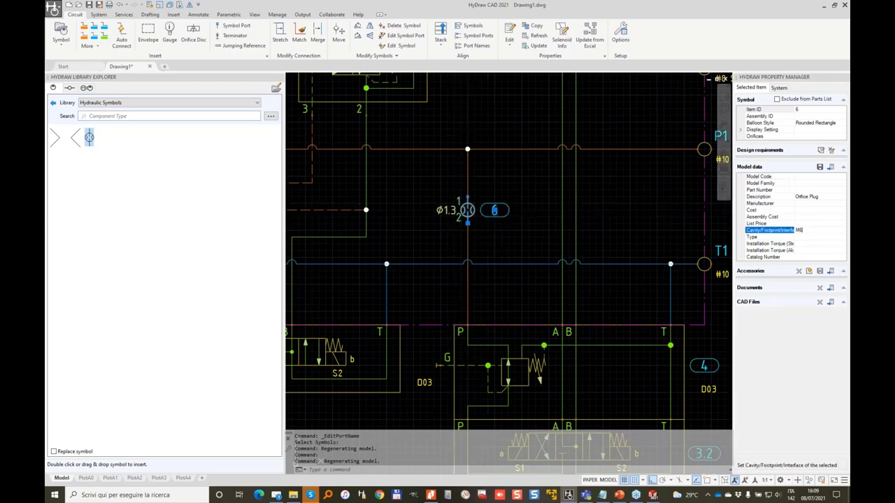
{"action": "type", "text": "M6x1"}
{"action": "key", "text": "Return"}
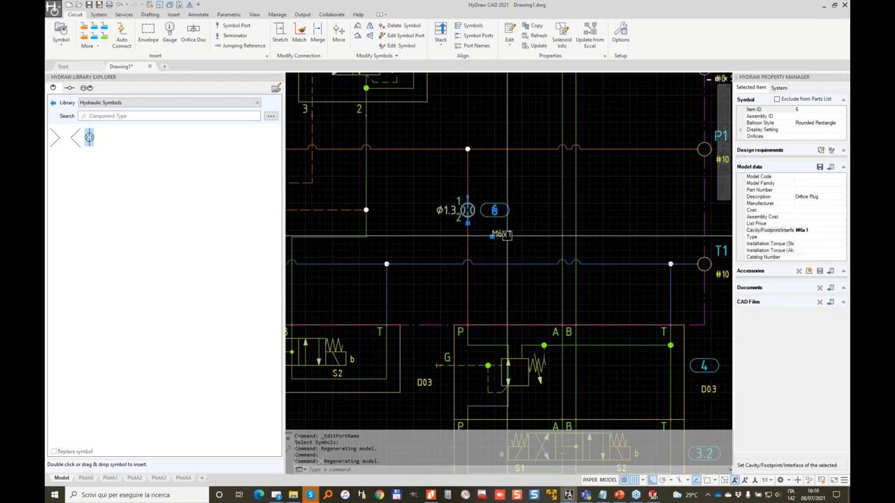
Move the M6x1 label above the orifice's balloon with snap off, and shift it slightly left over the balloon
{"action": "scroll", "coordinate": [489, 242], "scroll_direction": "up", "scroll_amount": 4}
{"action": "left_click", "coordinate": [488, 246]}
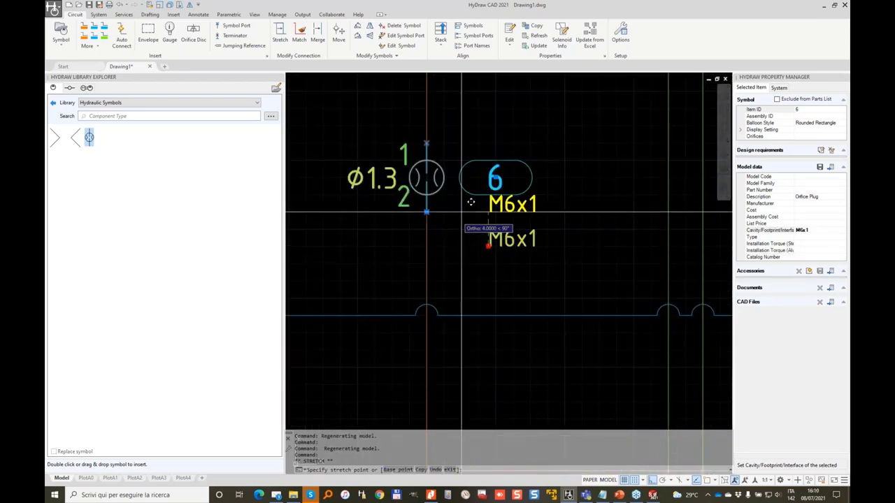
{"action": "left_click", "coordinate": [488, 144]}
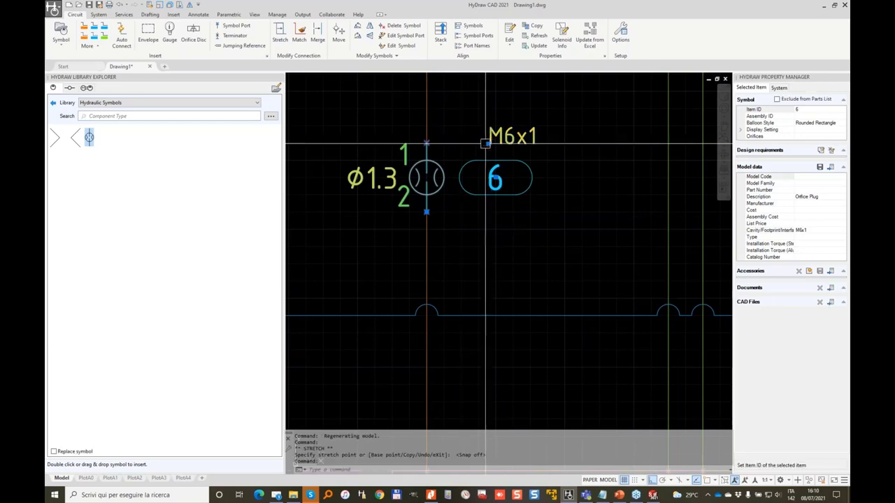
{"action": "left_click", "coordinate": [488, 145]}
{"action": "left_click", "coordinate": [463, 144]}
{"action": "scroll", "coordinate": [465, 150], "scroll_direction": "down", "scroll_amount": 4}
{"action": "key", "text": "Escape"}
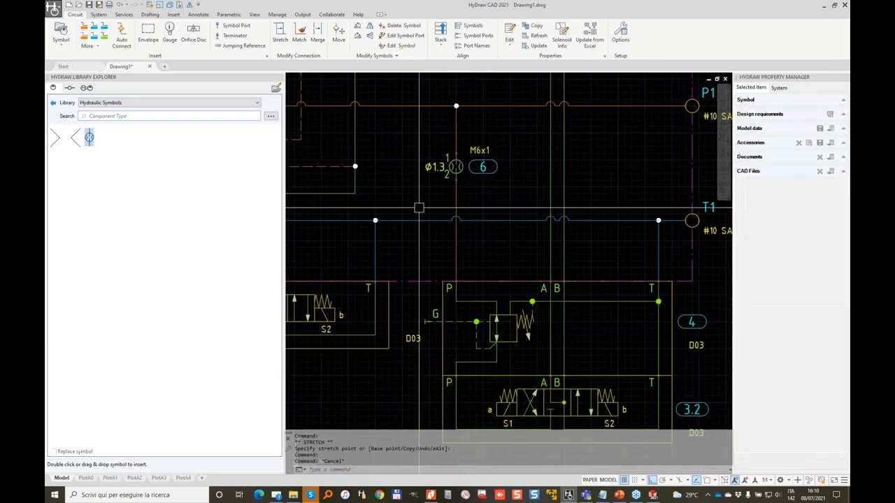
Examine the cavity/footprint/interface entries in the model data of counterbalance valve 2.1 and relief valve 1
{"action": "middle_click_drag", "start_coordinate": [428, 207], "coordinate": [620, 296]}
{"action": "left_click", "coordinate": [401, 127]}
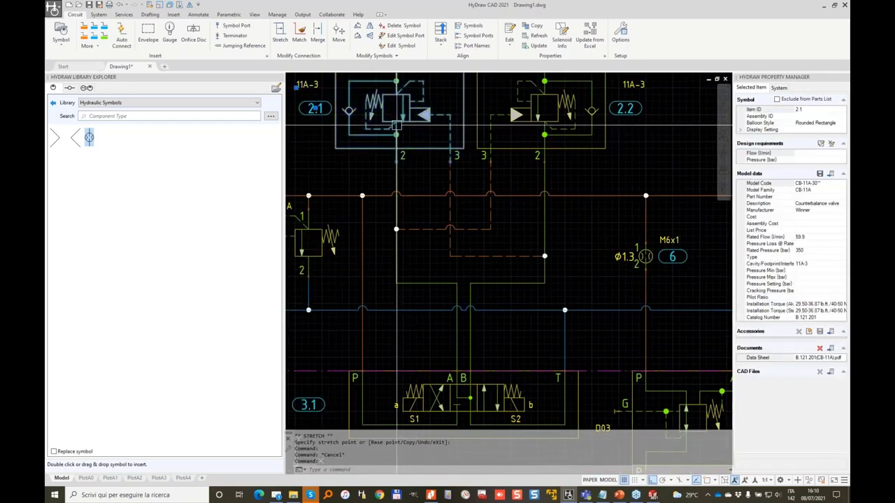
{"action": "left_click", "coordinate": [819, 267]}
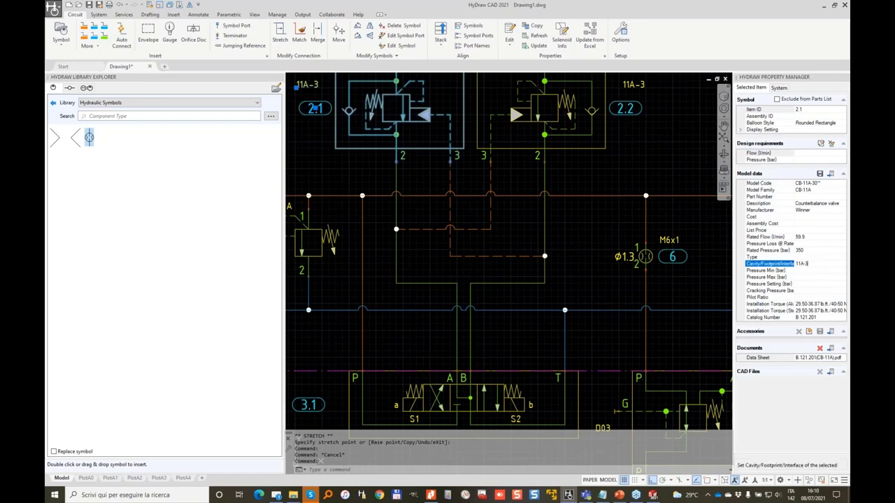
{"action": "left_click", "coordinate": [821, 264]}
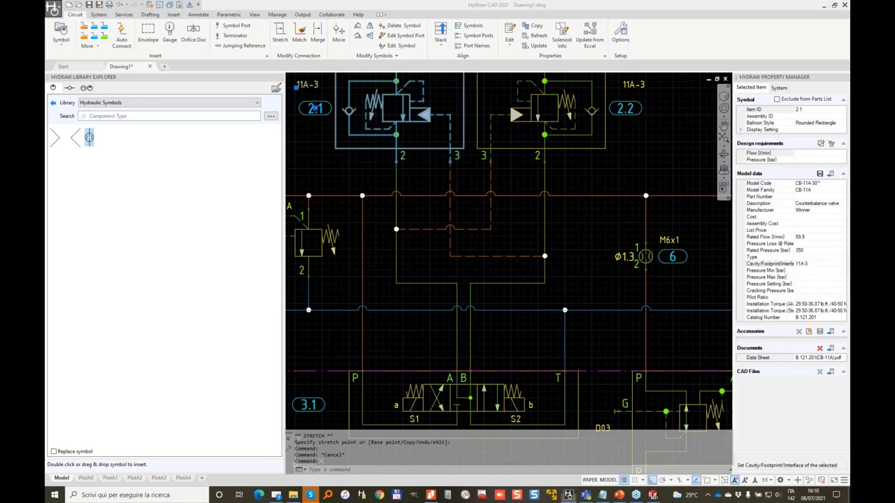
{"action": "mouse_move", "coordinate": [791, 246]}
{"action": "left_mouse_down"}
{"action": "mouse_move", "coordinate": [822, 241]}
{"action": "mouse_move", "coordinate": [774, 253]}
{"action": "left_mouse_up"}
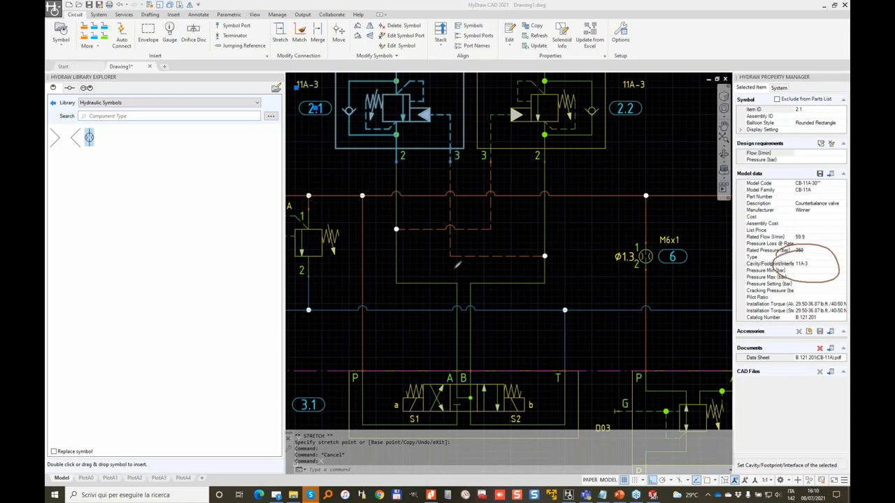
{"action": "left_click", "coordinate": [323, 248]}
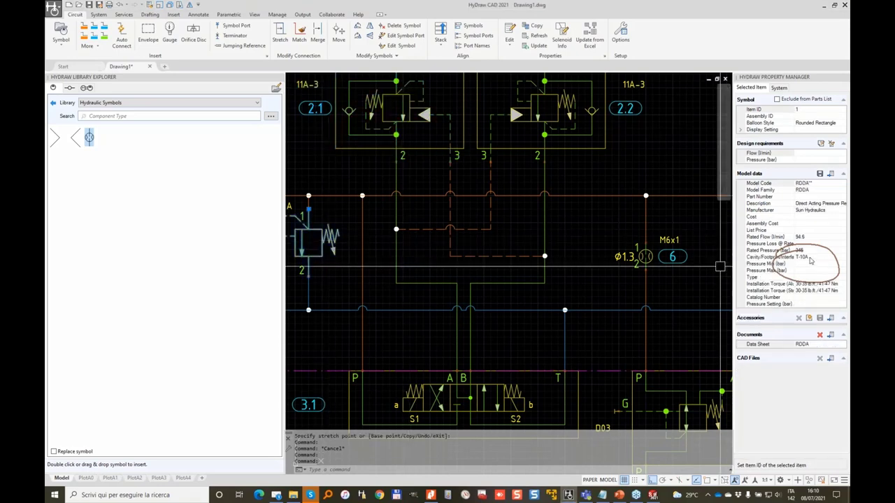
{"action": "scroll", "coordinate": [538, 319], "scroll_direction": "down", "scroll_amount": 2}
{"action": "middle_click_drag", "start_coordinate": [538, 319], "coordinate": [442, 241]}
{"action": "key", "text": "Escape"}
{"action": "scroll", "coordinate": [541, 230], "scroll_direction": "down", "scroll_amount": 2}
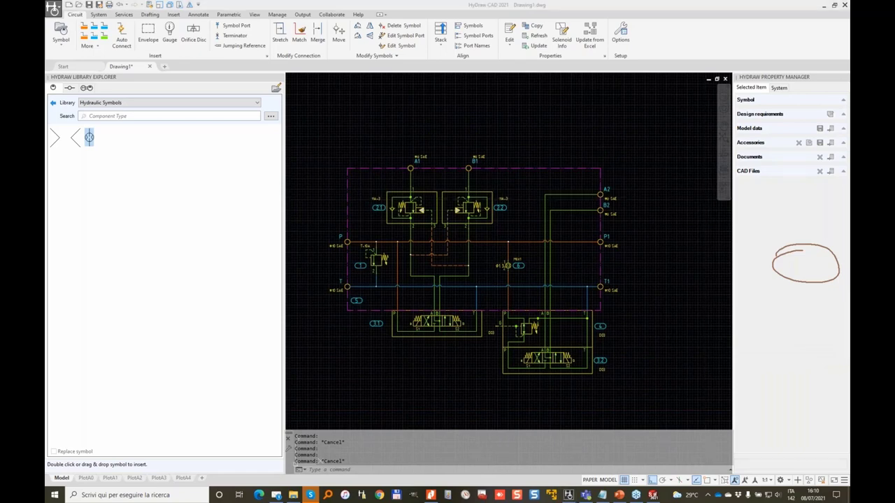
Link the Winner CB11A33 CAD file to counterbalance valve 2.1, filtering the CAD file library by the file name CB
{"action": "scroll", "coordinate": [429, 140], "scroll_direction": "up", "scroll_amount": 2}
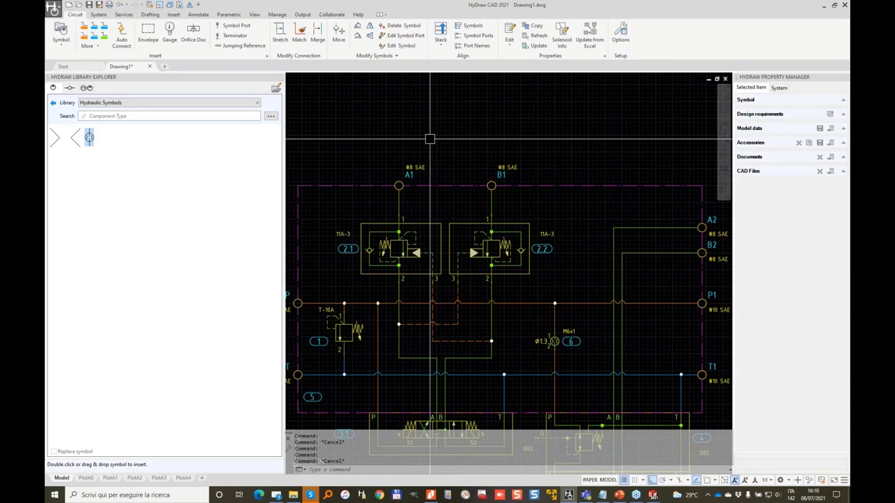
{"action": "middle_click_drag", "start_coordinate": [467, 211], "coordinate": [484, 128]}
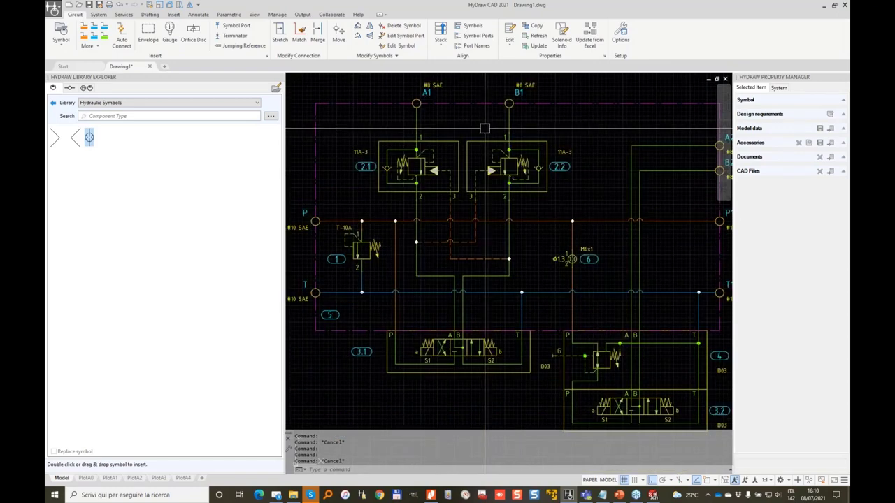
{"action": "left_click", "coordinate": [378, 165]}
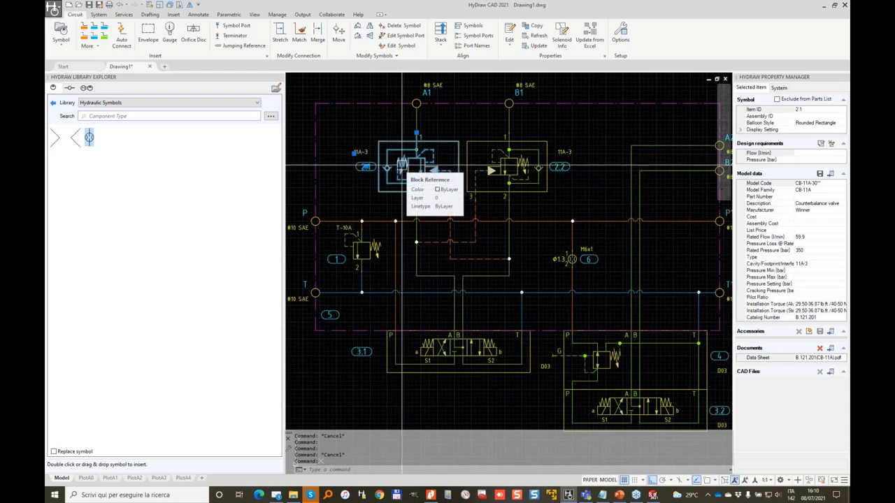
{"action": "left_click", "coordinate": [832, 373]}
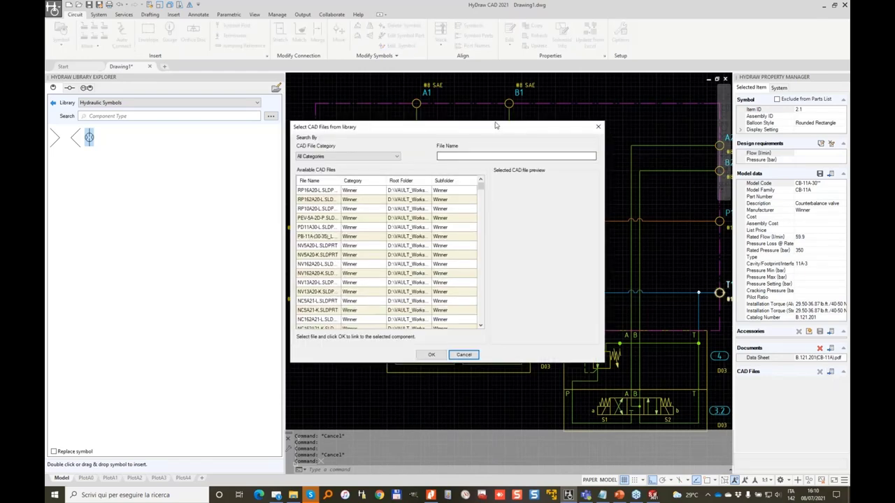
{"action": "left_click_drag", "start_coordinate": [471, 123], "coordinate": [238, 133]}
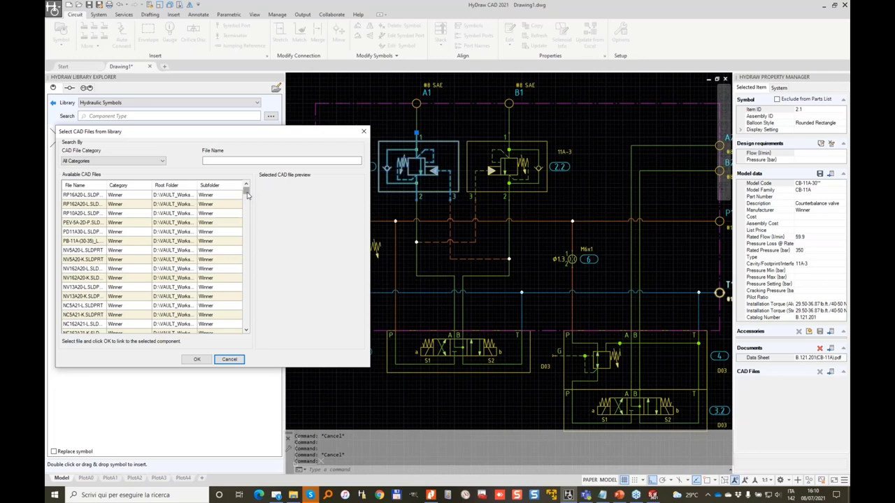
{"action": "left_click_drag", "start_coordinate": [246, 191], "coordinate": [244, 203]}
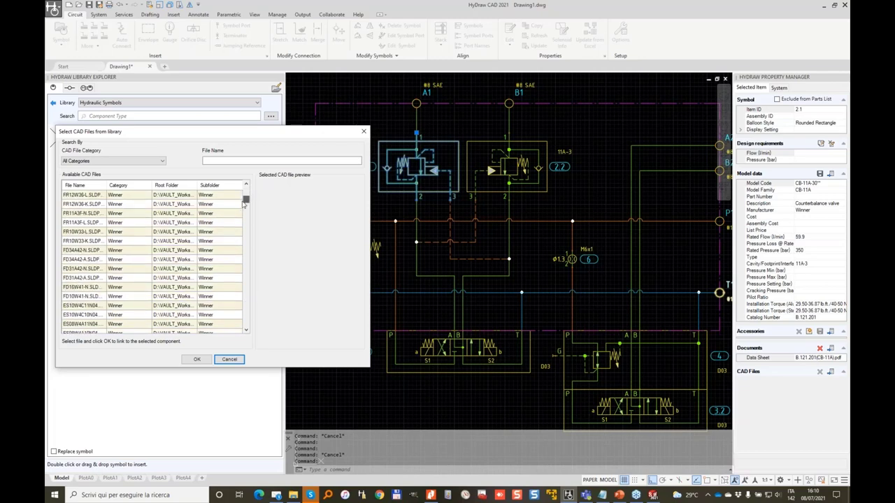
{"action": "left_click", "coordinate": [231, 161]}
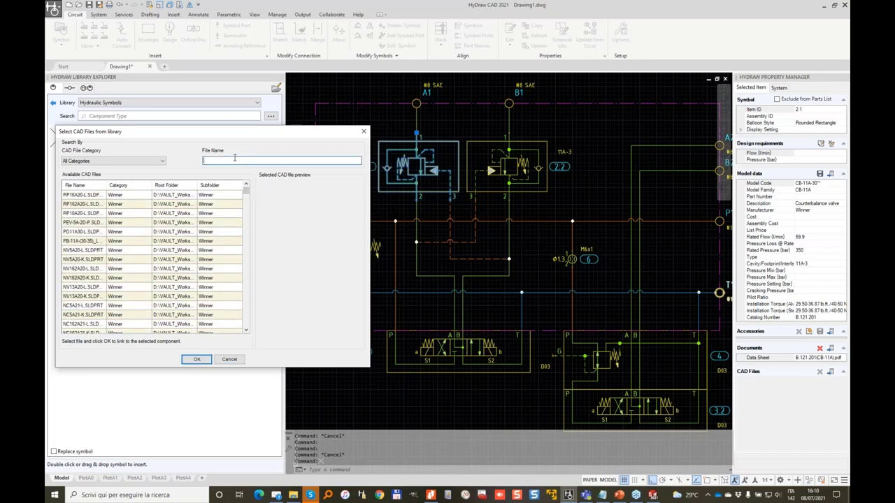
{"action": "type", "text": "CB"}
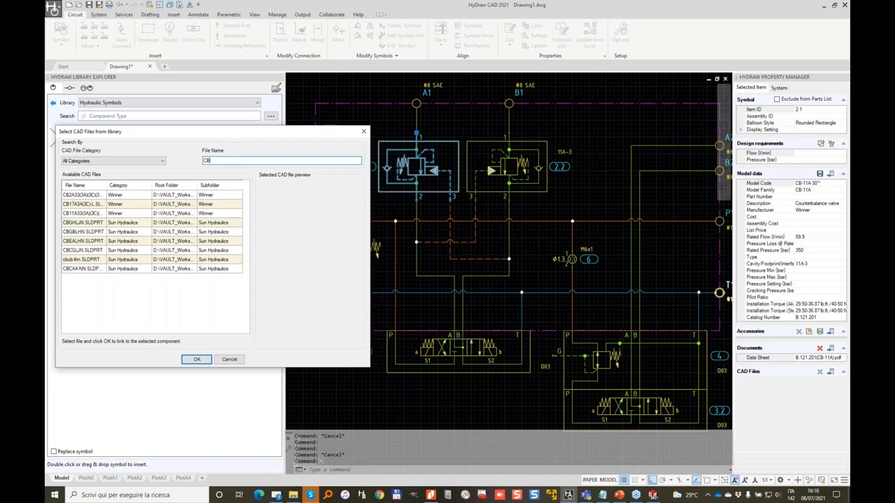
{"action": "left_click", "coordinate": [70, 214]}
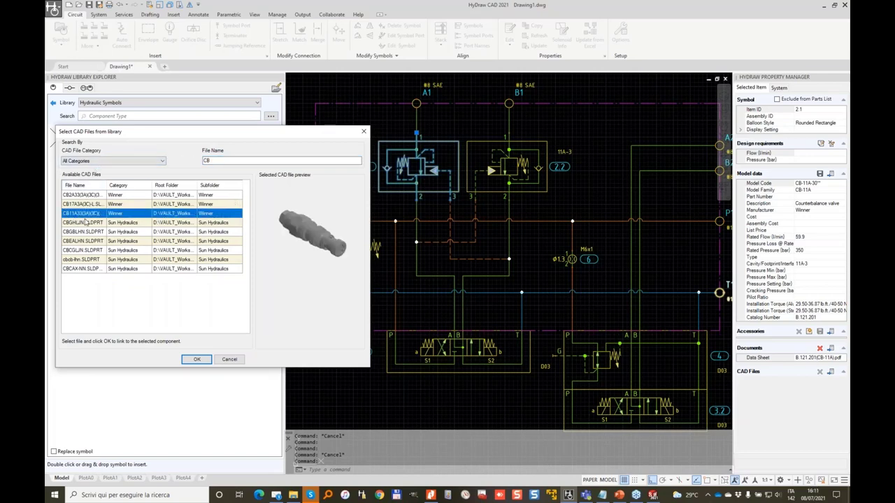
{"action": "left_click", "coordinate": [207, 358]}
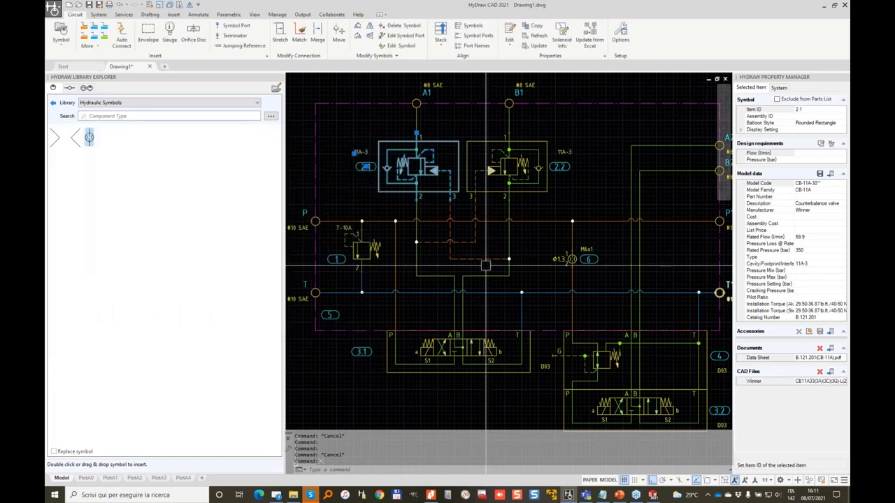
Link the Winner CB11A33 CAD file to counterbalance valve 2.2, filtering the CAD file library by CB11
{"action": "left_click", "coordinate": [509, 168]}
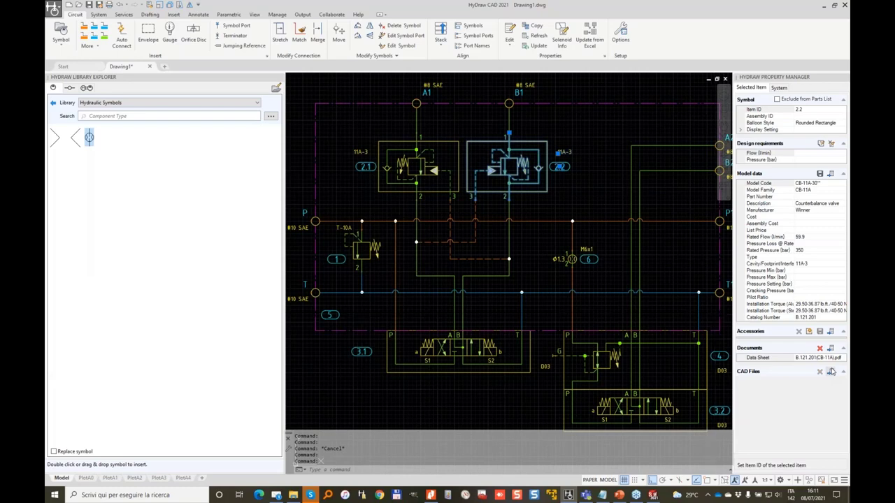
{"action": "left_click", "coordinate": [830, 371]}
{"action": "left_click", "coordinate": [515, 156]}
{"action": "type", "text": "CB11"}
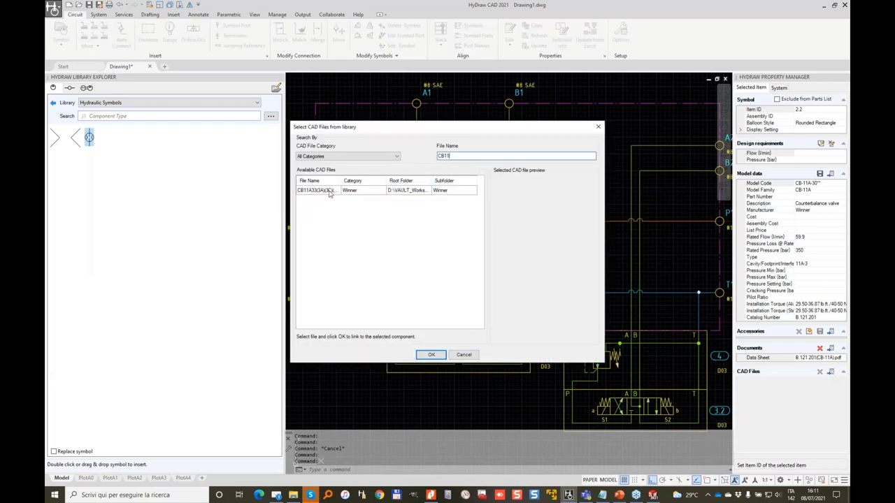
{"action": "left_click", "coordinate": [328, 190]}
{"action": "left_click", "coordinate": [432, 355]}
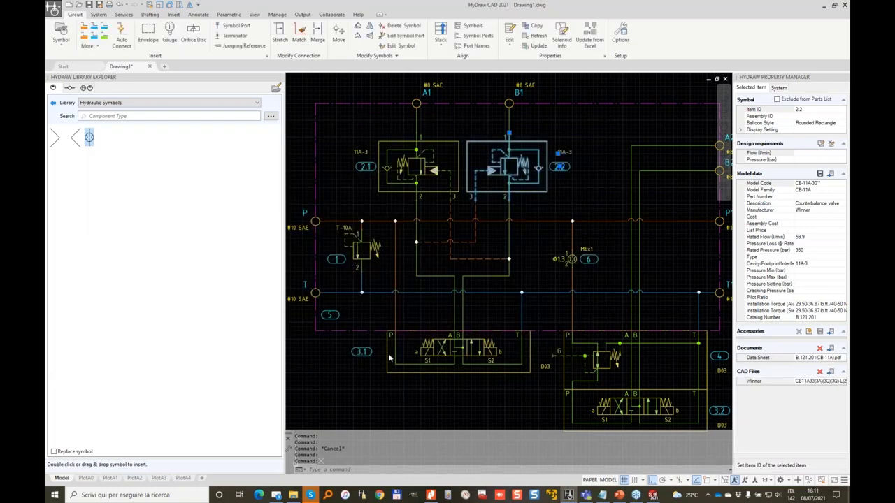
Link the Sun Hydraulics CAD file RDDALAN.SLDPRT to relief valve 1, filtering the CAD file library by RDDA, and clear the selection
{"action": "left_click", "coordinate": [360, 246]}
{"action": "left_click", "coordinate": [831, 359]}
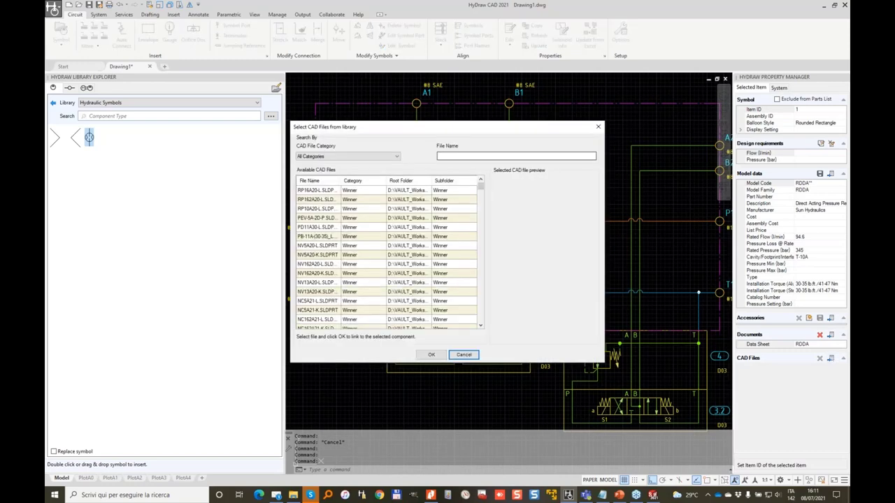
{"action": "type", "text": "RDDA"}
{"action": "left_click", "coordinate": [335, 191]}
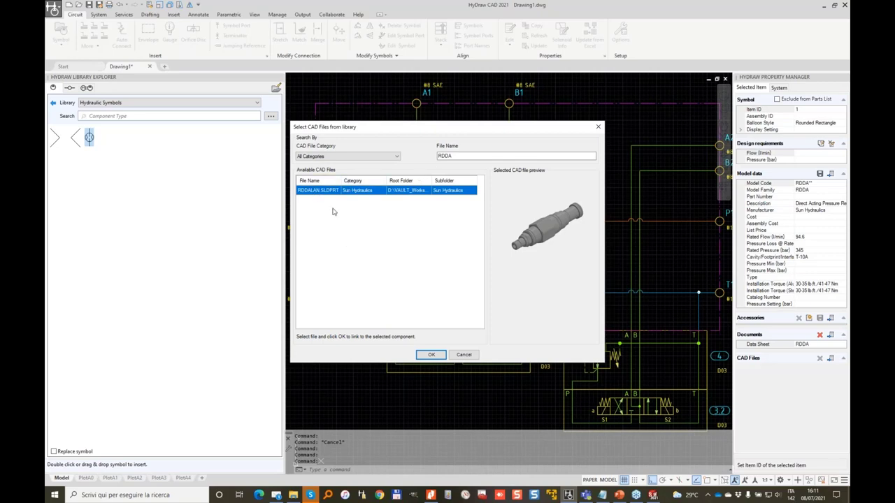
{"action": "left_click", "coordinate": [432, 355]}
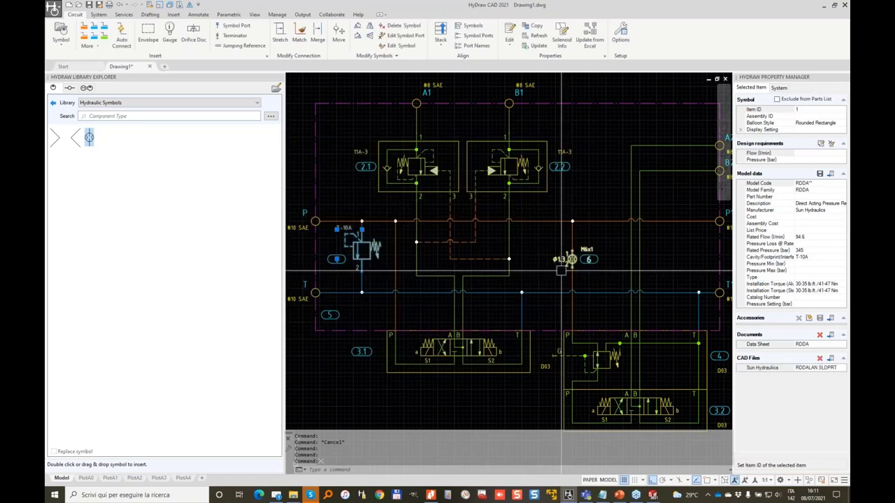
{"action": "scroll", "coordinate": [571, 258], "scroll_direction": "down", "scroll_amount": 3}
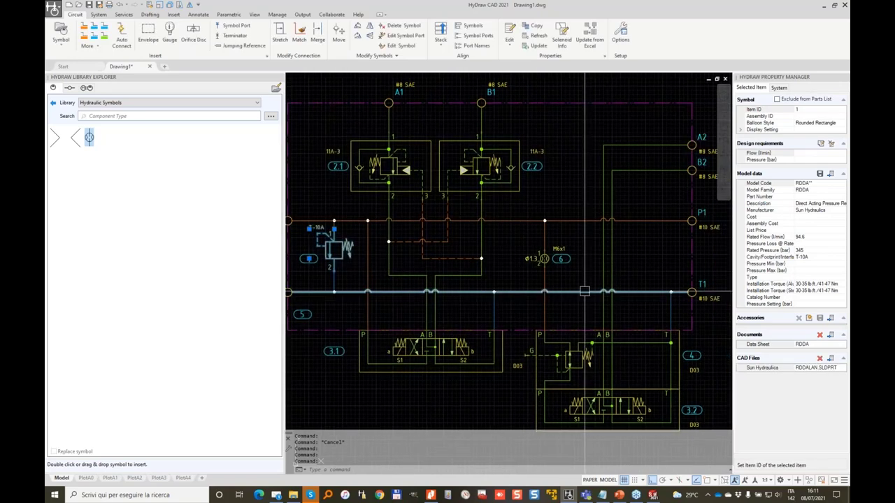
{"action": "key", "text": "Escape"}
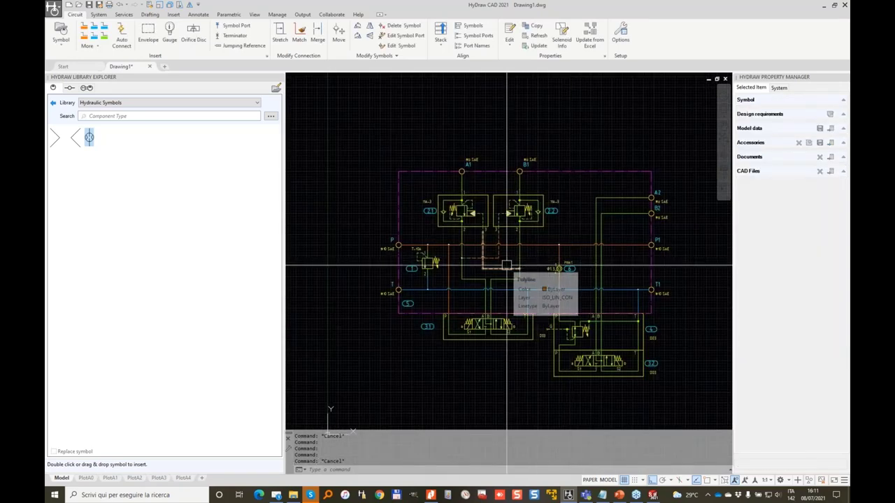
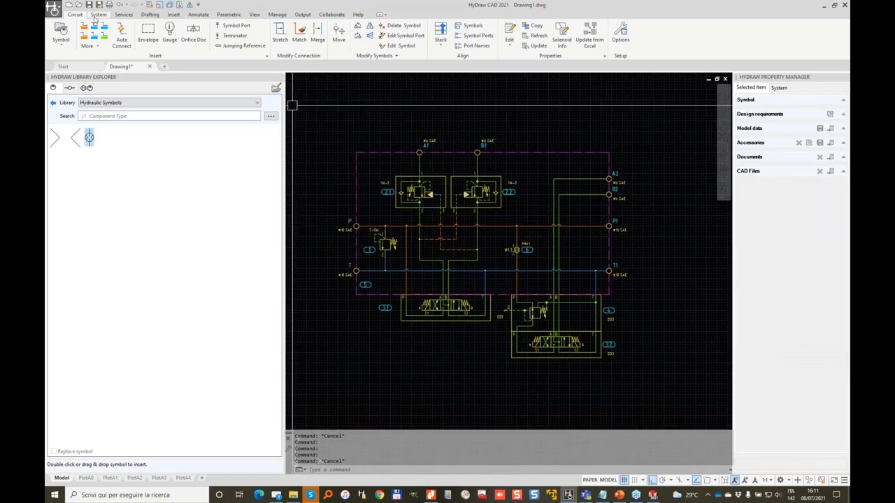
Generate the net list for the manifold envelope
{"action": "left_click", "coordinate": [96, 15]}
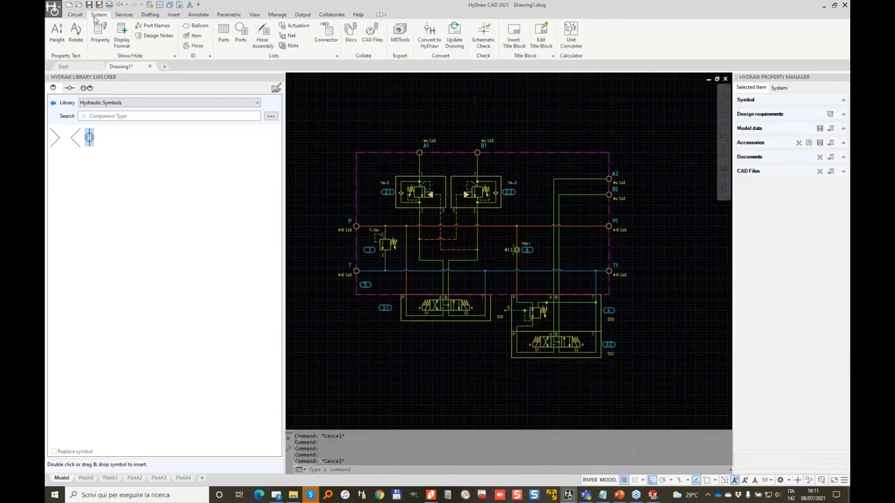
{"action": "left_click", "coordinate": [292, 37]}
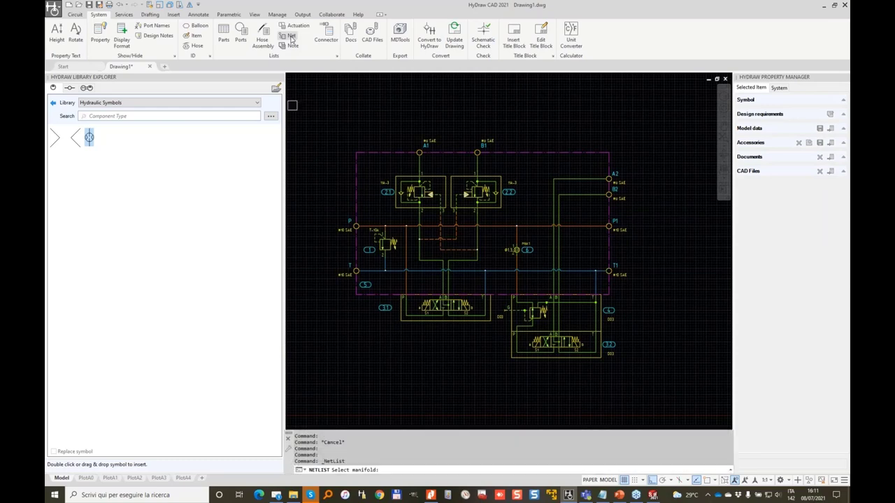
{"action": "left_click", "coordinate": [383, 152]}
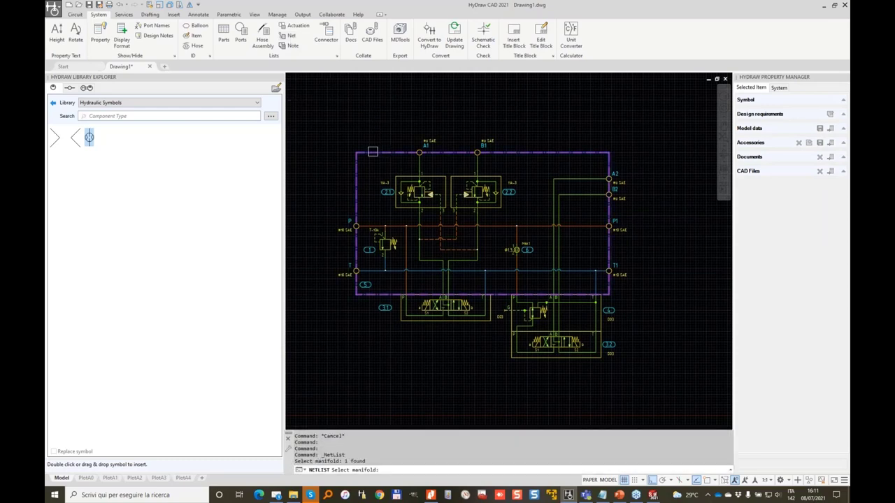
{"action": "key", "text": "Return"}
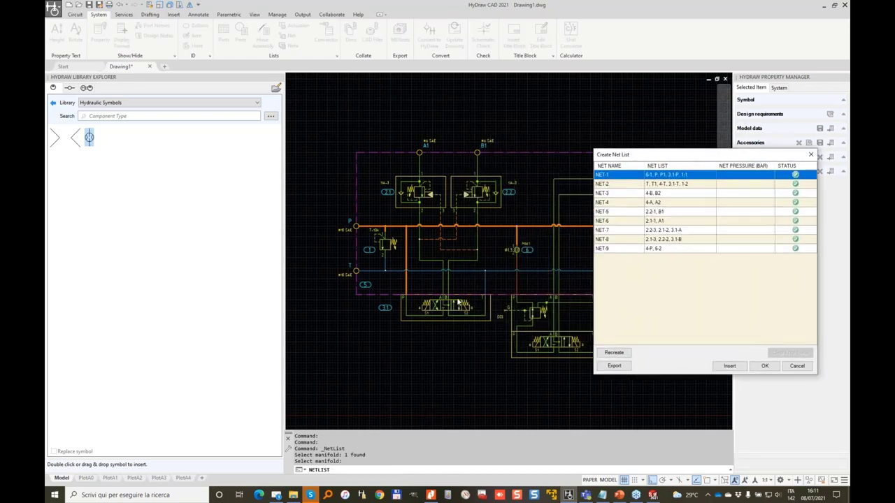
Rename NET-1 as P and NET-2 as T in the net list
{"action": "left_click", "coordinate": [612, 175]}
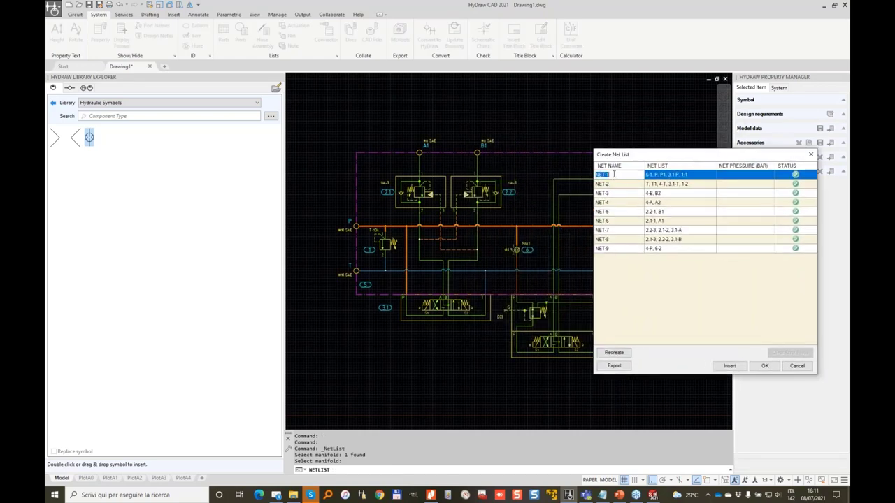
{"action": "type", "text": "P"}
{"action": "left_click", "coordinate": [624, 184]}
{"action": "left_click", "coordinate": [622, 185]}
{"action": "type", "text": "T"}
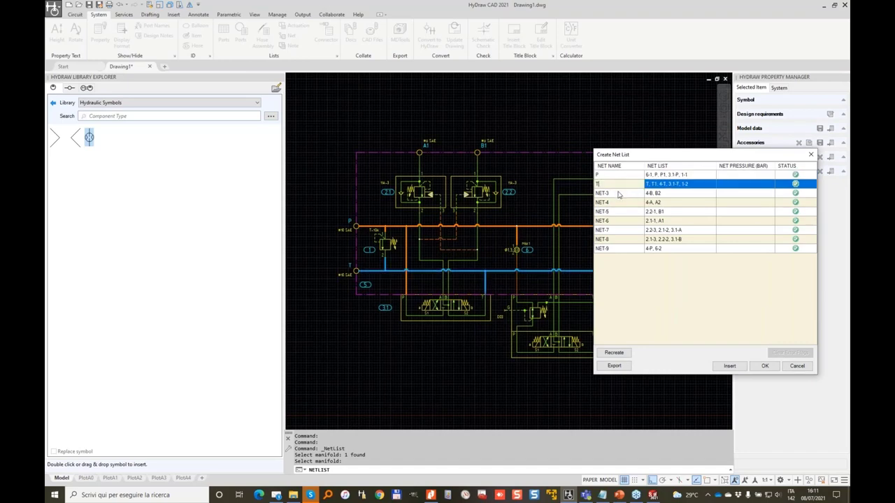
Rename NET-3 as B2 and NET-4 as A2 in the net list
{"action": "left_click", "coordinate": [619, 195]}
{"action": "left_click", "coordinate": [619, 195]}
{"action": "type", "text": "B"}
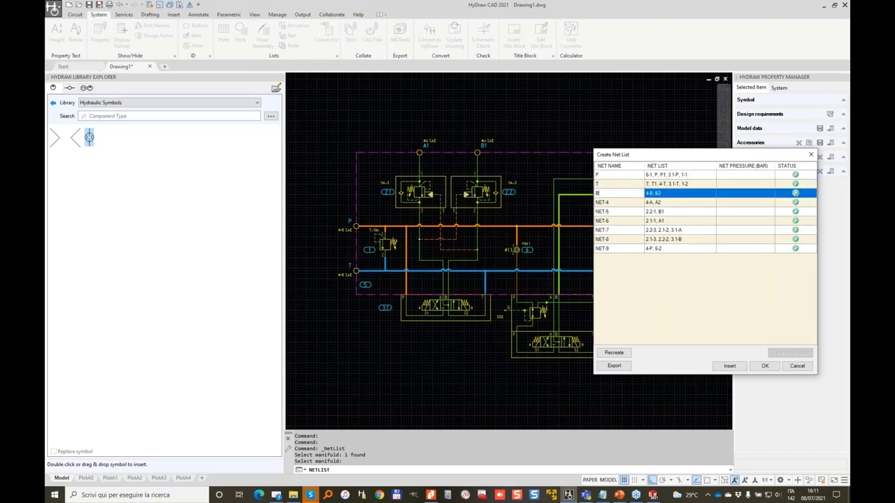
{"action": "left_click", "coordinate": [624, 196]}
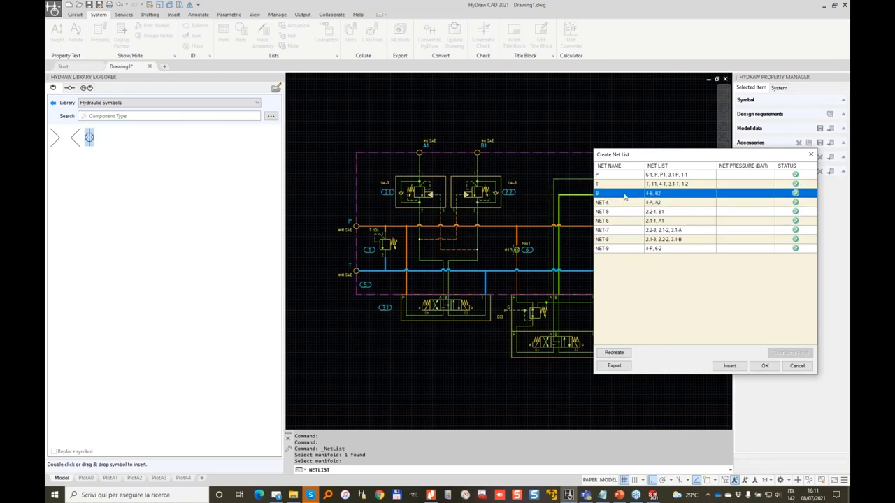
{"action": "left_click", "coordinate": [624, 196]}
{"action": "type", "text": "2"}
{"action": "left_click", "coordinate": [622, 203]}
{"action": "left_click", "coordinate": [622, 203]}
{"action": "type", "text": "A2"}
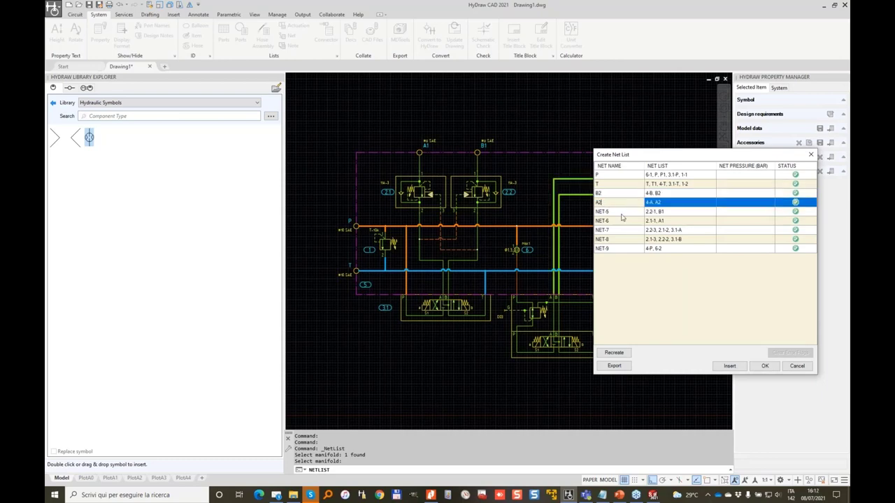
Rename NET-5 as B1 and NET-6 as A1 in the net list
{"action": "left_click", "coordinate": [621, 212]}
{"action": "left_click", "coordinate": [621, 213]}
{"action": "type", "text": "B1"}
{"action": "left_click", "coordinate": [618, 221]}
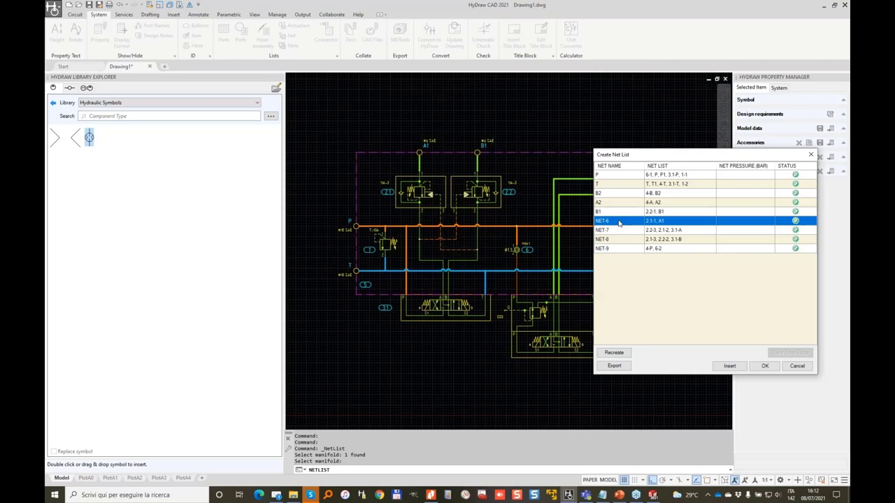
{"action": "left_click", "coordinate": [618, 221]}
{"action": "type", "text": "A1"}
Highlight the unnamed nets and nets A2, P and T in the schematic, and accept the net list
{"action": "left_click", "coordinate": [617, 231]}
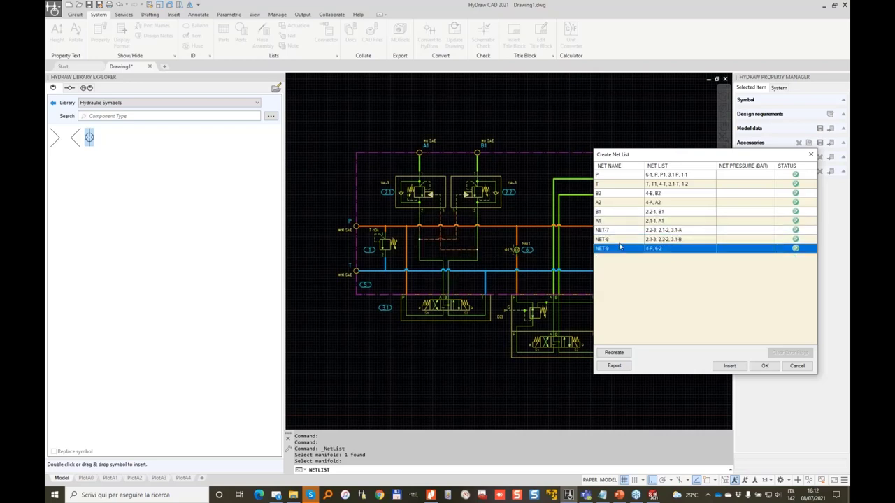
{"action": "left_click", "coordinate": [618, 242]}
{"action": "left_click", "coordinate": [620, 249]}
{"action": "left_click", "coordinate": [619, 232]}
{"action": "left_click", "coordinate": [617, 205]}
{"action": "left_click", "coordinate": [621, 175]}
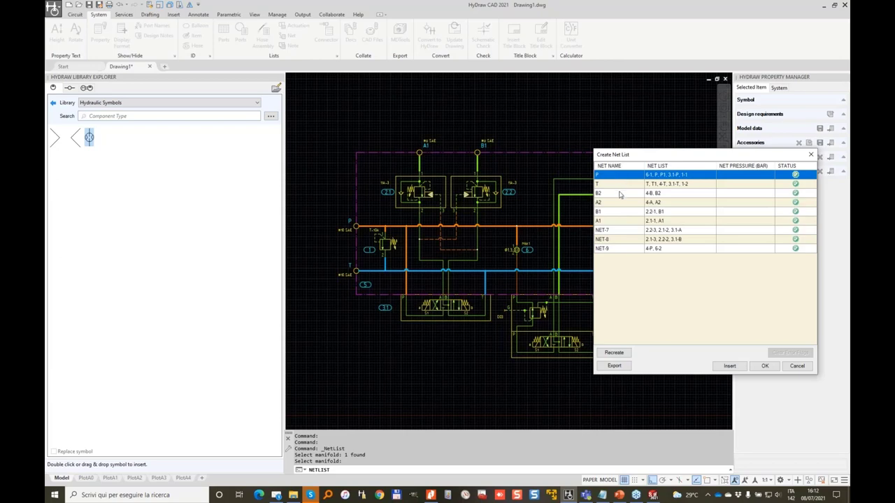
{"action": "left_click", "coordinate": [619, 184]}
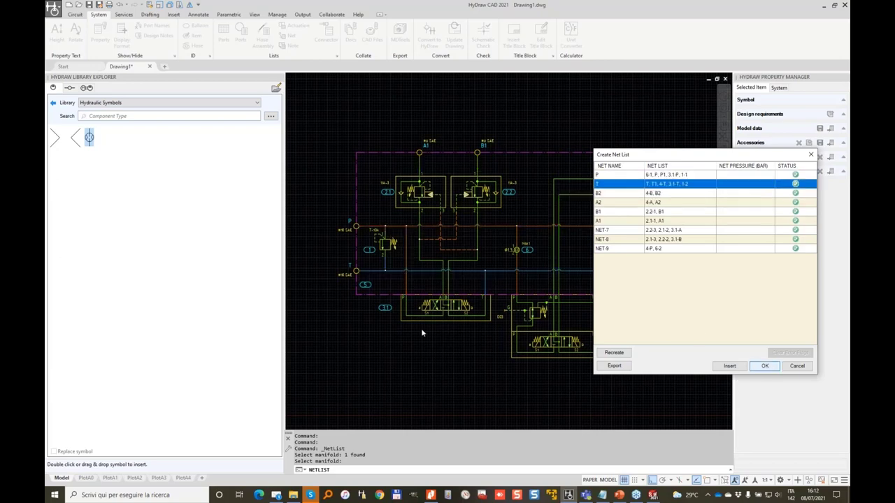
{"action": "key", "text": "Return"}
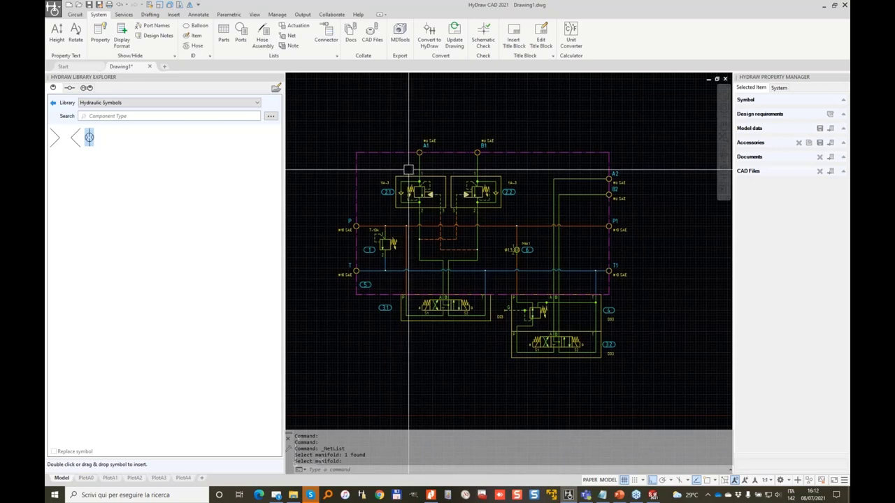
Start the MDTools export with the whole manifold schematic selected, and close the library explorer
{"action": "left_click", "coordinate": [400, 31]}
{"action": "left_click", "coordinate": [666, 374]}
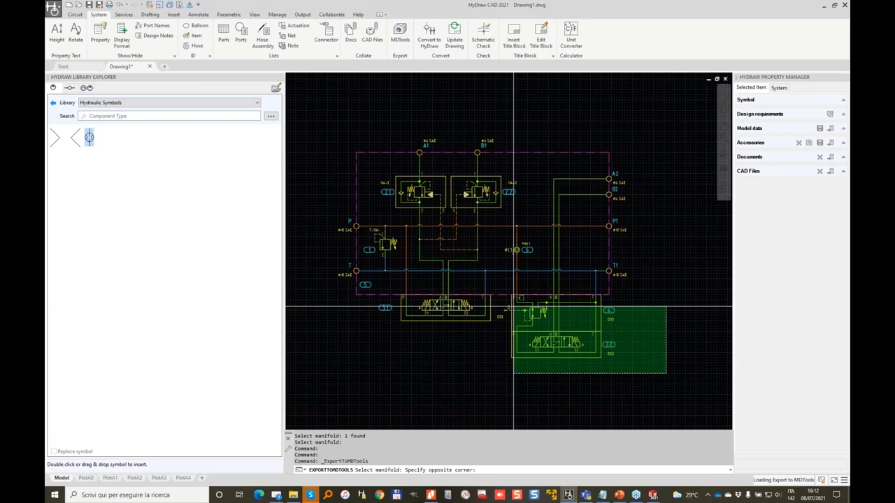
{"action": "left_click", "coordinate": [322, 111]}
{"action": "key", "text": "Return"}
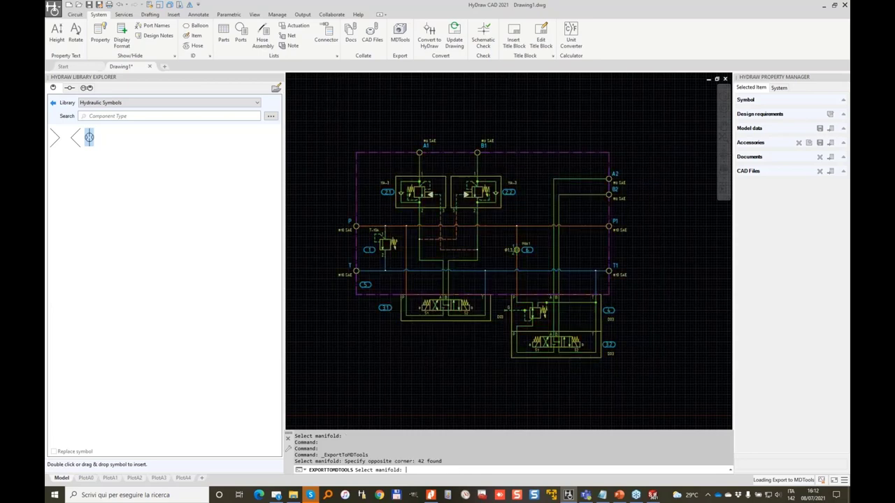
{"action": "left_click", "coordinate": [464, 261]}
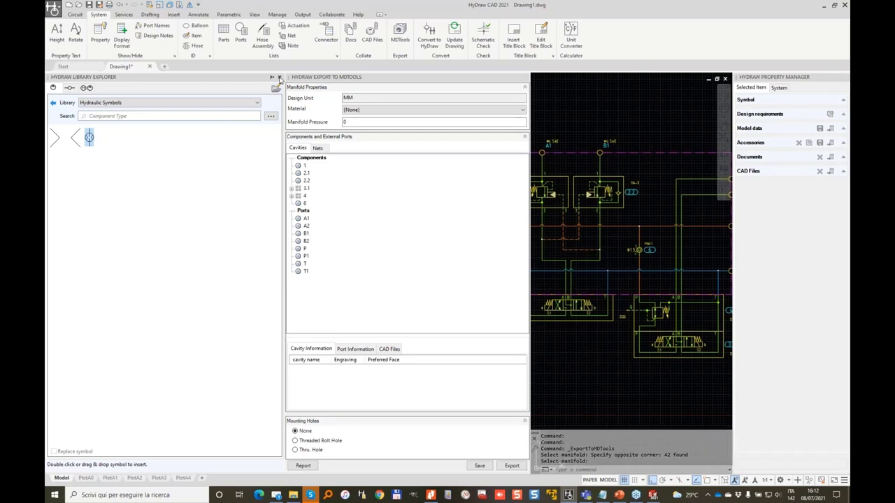
{"action": "left_click", "coordinate": [279, 78]}
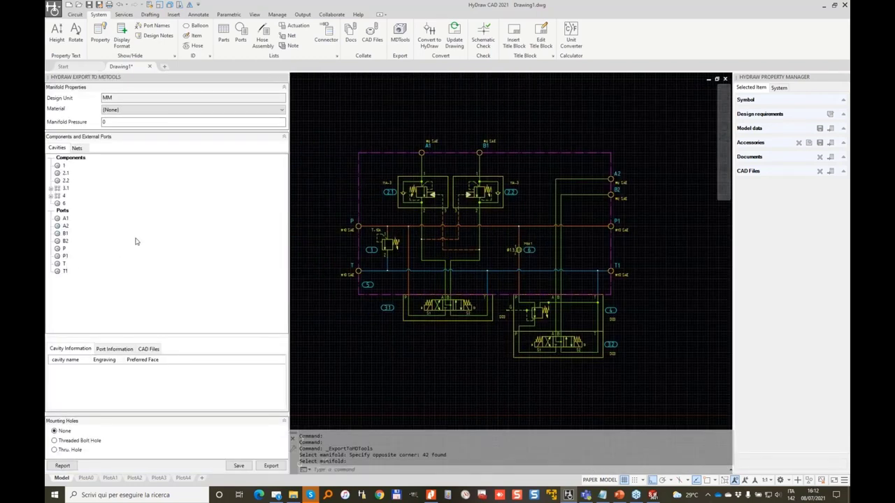
Examine the linked CAD file, port information, cavity information and preferred face options of component 2.1
{"action": "left_click", "coordinate": [66, 173]}
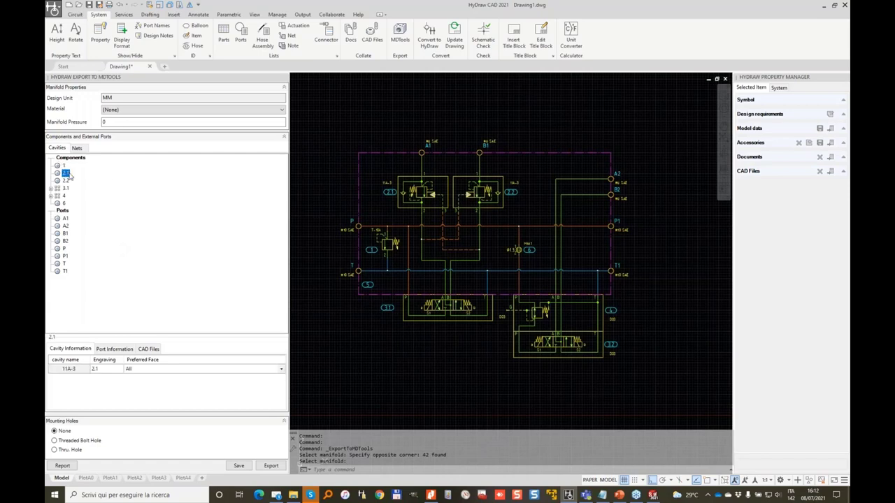
{"action": "left_click", "coordinate": [148, 348]}
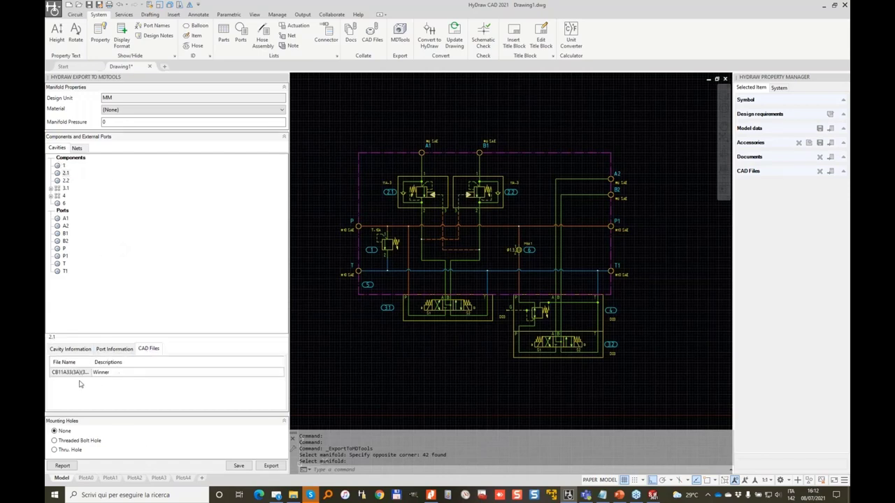
{"action": "left_click_drag", "start_coordinate": [90, 362], "coordinate": [164, 362]}
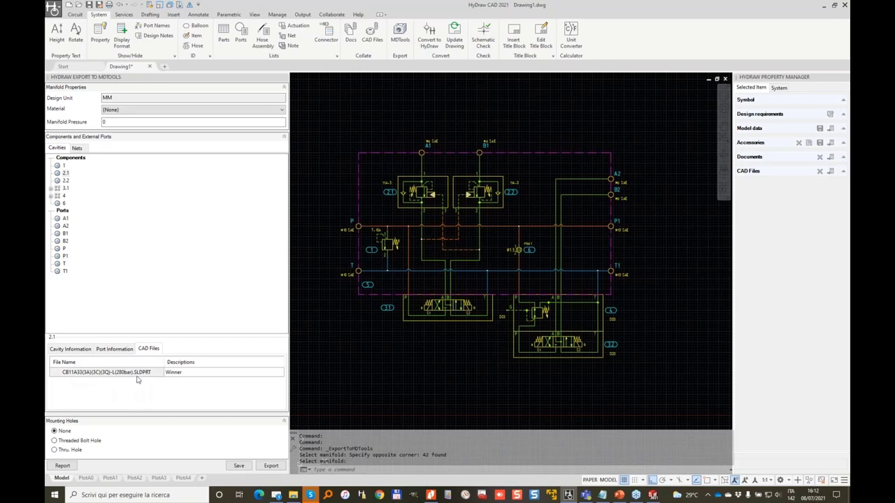
{"action": "left_click", "coordinate": [114, 349]}
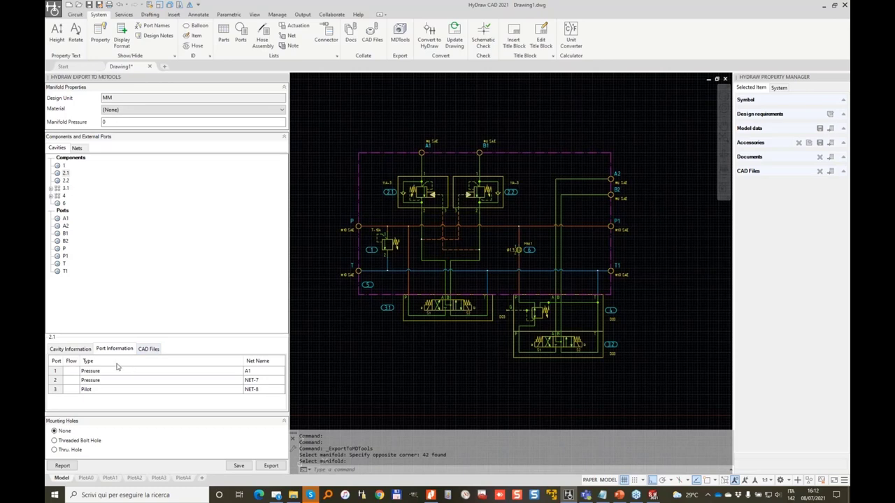
{"action": "left_click", "coordinate": [71, 349]}
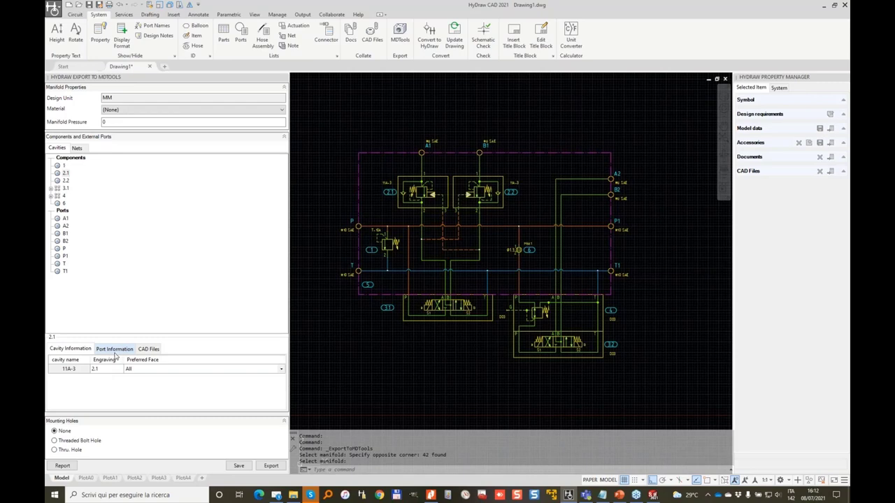
{"action": "left_click", "coordinate": [193, 371]}
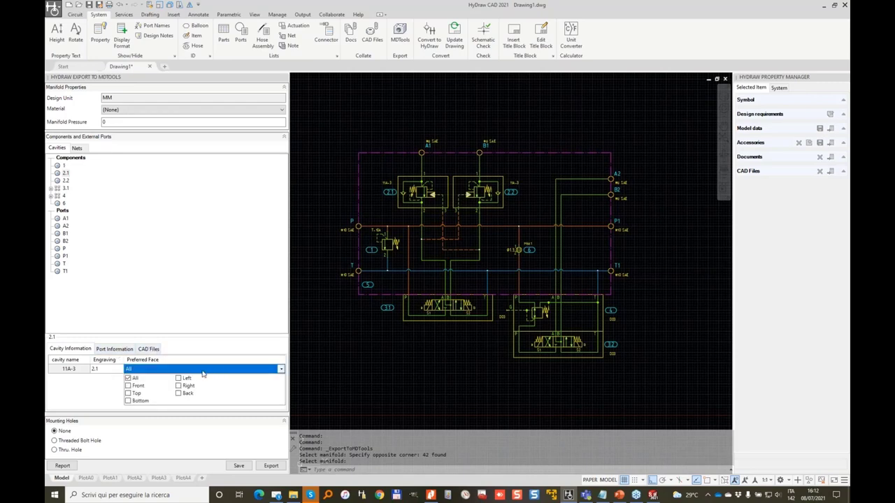
Export the manifold data as an XML file named WEBINAR_075 in the 09_MDTools folder
{"action": "left_click", "coordinate": [271, 466]}
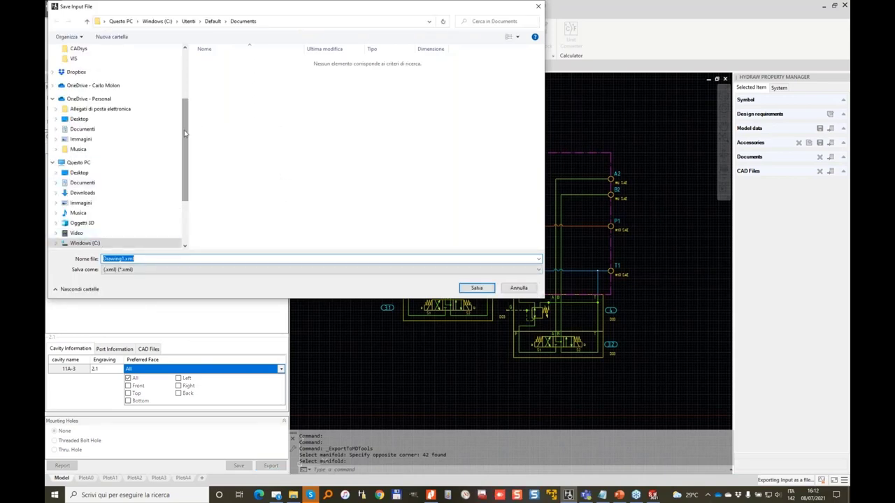
{"action": "scroll", "coordinate": [185, 133], "scroll_direction": "up", "scroll_amount": 3}
{"action": "left_click", "coordinate": [91, 127]}
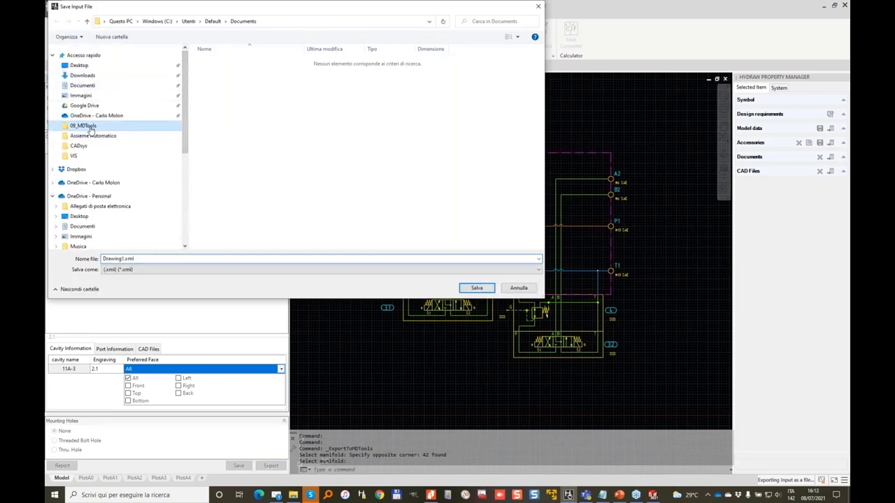
{"action": "left_click", "coordinate": [153, 257]}
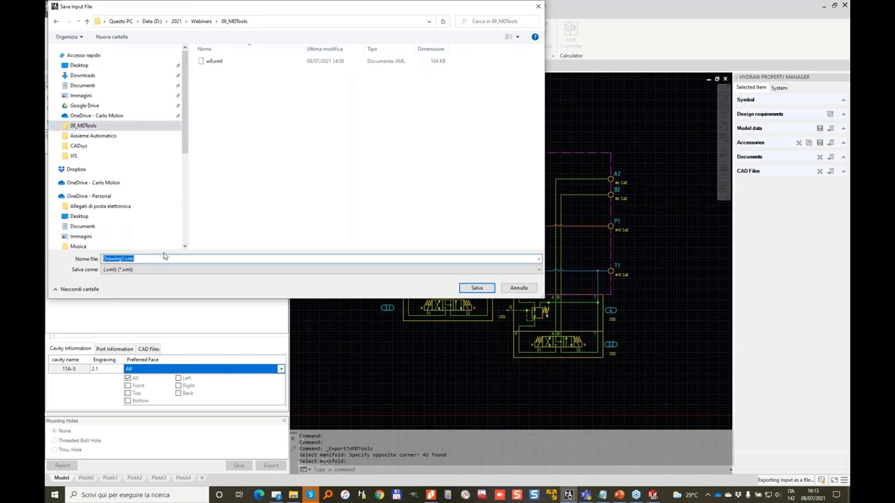
{"action": "type", "text": "WEBINAR_075"}
{"action": "left_click", "coordinate": [475, 288]}
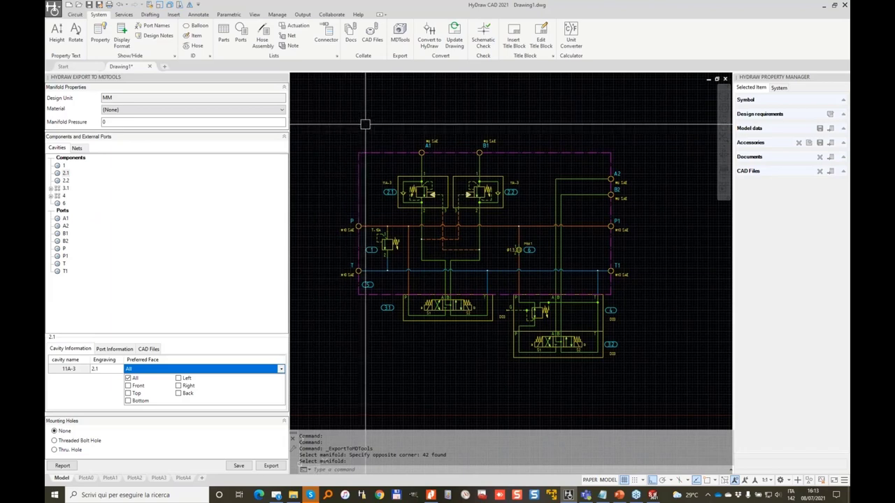
Switch to SOLIDWORKS and create a new part document
{"action": "left_click", "coordinate": [826, 7]}
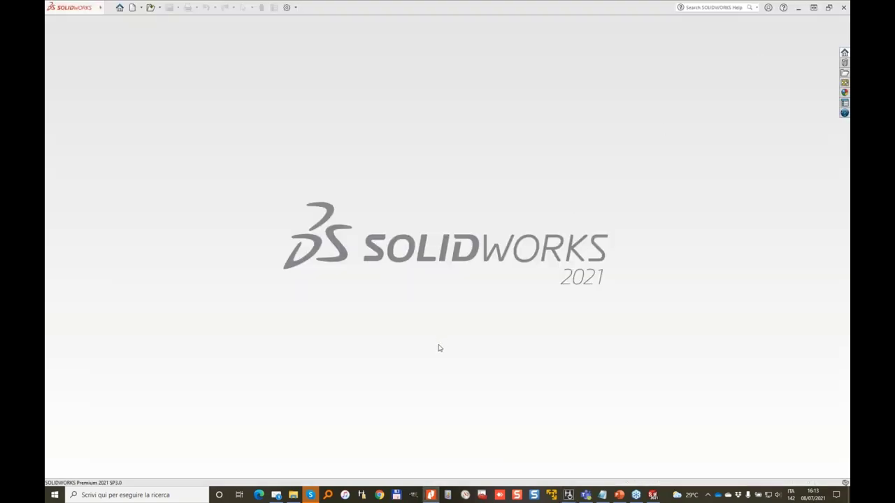
{"action": "left_click", "coordinate": [132, 7]}
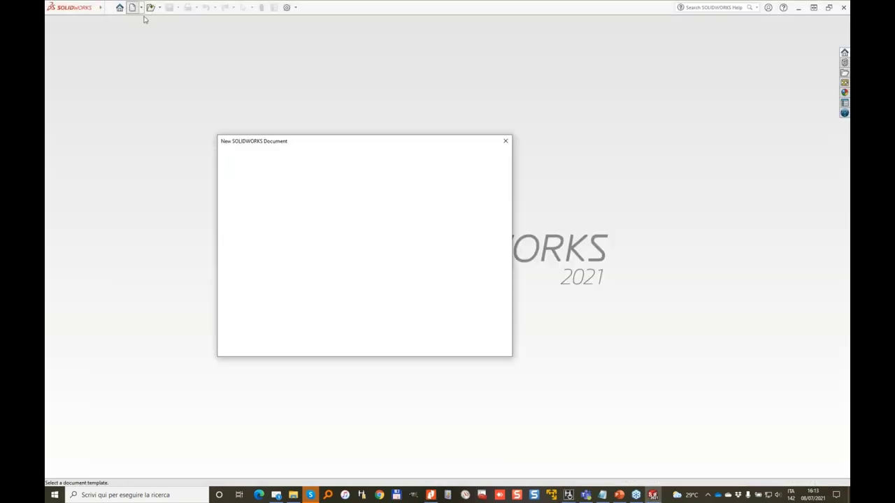
{"action": "left_click", "coordinate": [240, 172]}
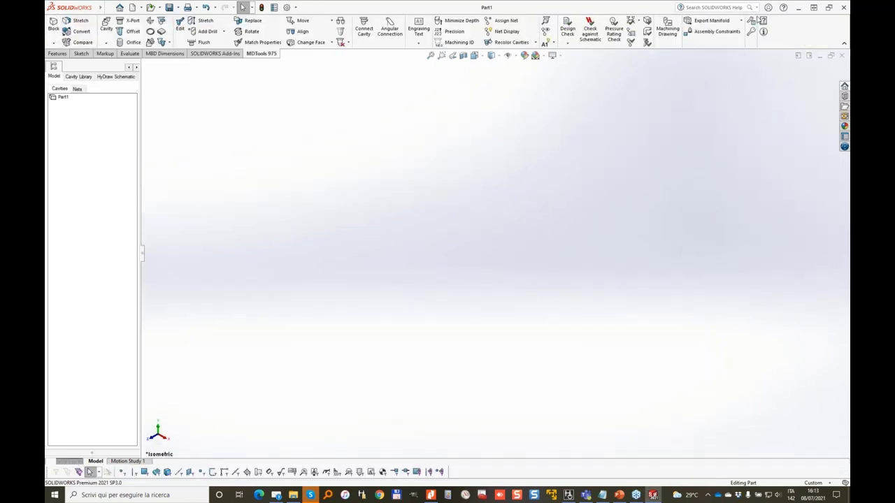
Check the library path in the MDTools options and remove all preferred construction port cavities
{"action": "left_click", "coordinate": [751, 21]}
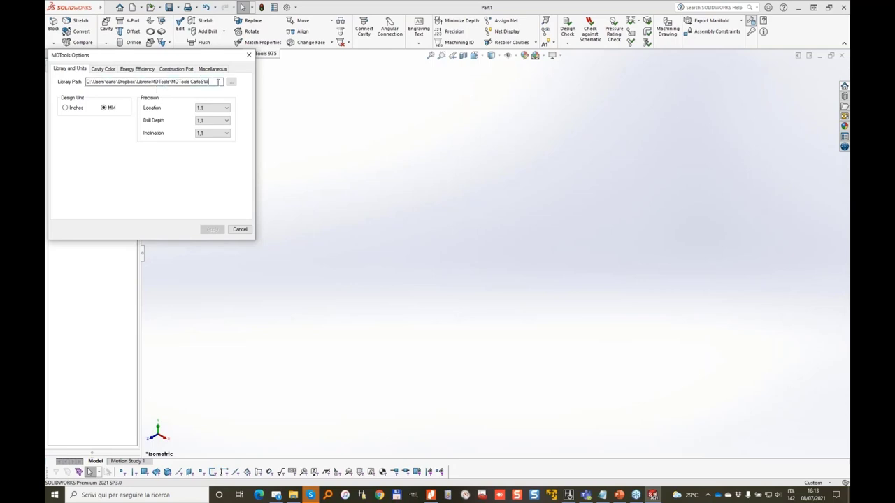
{"action": "left_click_drag", "start_coordinate": [217, 82], "coordinate": [76, 82]}
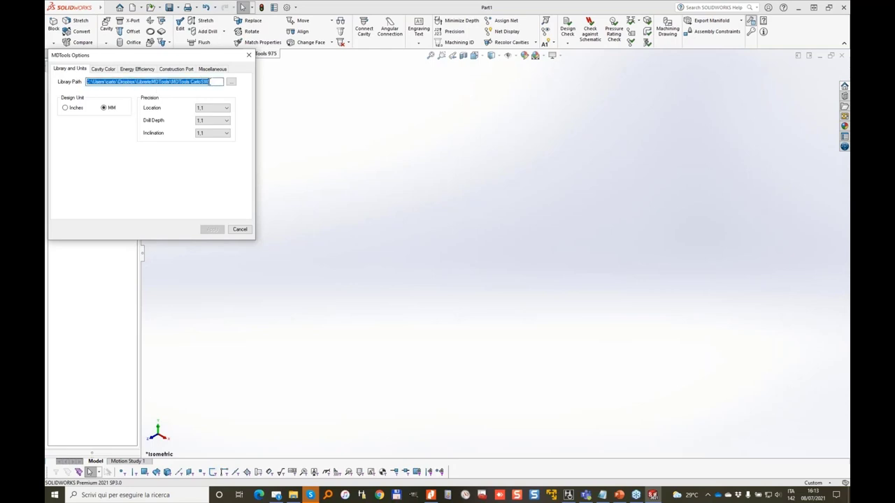
{"action": "left_click", "coordinate": [183, 69]}
{"action": "left_click_drag", "start_coordinate": [185, 57], "coordinate": [332, 71]}
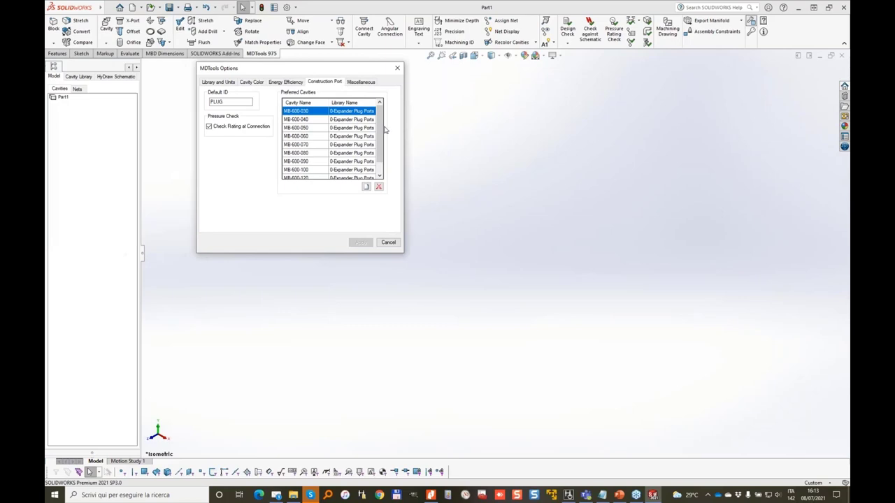
{"action": "scroll", "coordinate": [378, 133], "scroll_direction": "down", "scroll_amount": 1}
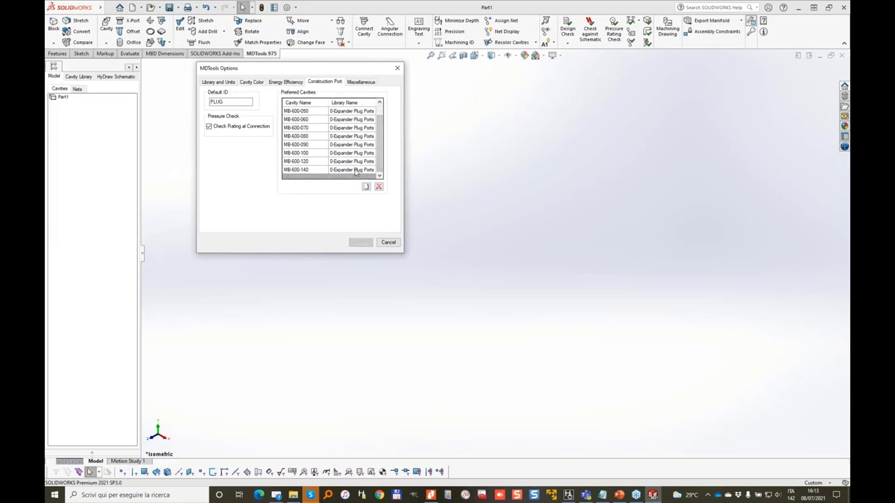
{"action": "left_click", "coordinate": [355, 172], "text": "shift"}
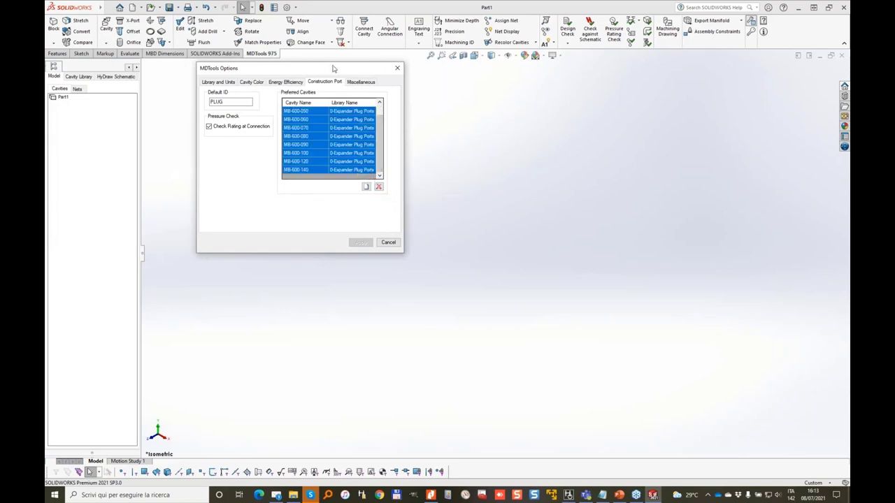
{"action": "scroll", "coordinate": [379, 140], "scroll_direction": "up", "scroll_amount": 1}
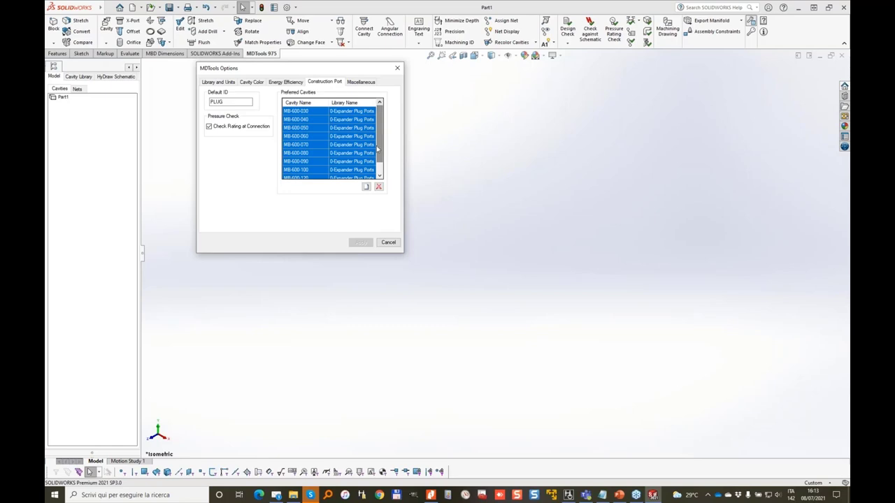
{"action": "left_click", "coordinate": [379, 187]}
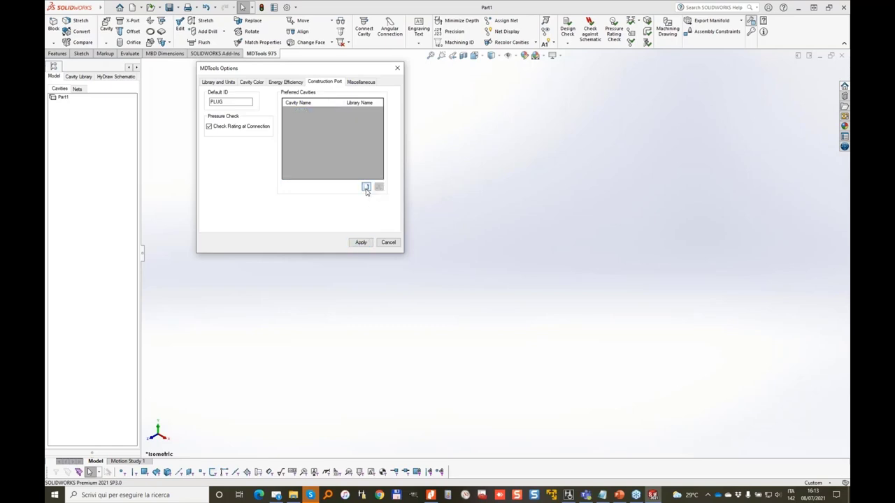
Add all cavities of the 0-Expander Plug Ports library as preferred construction port cavities and apply the MDTools options
{"action": "left_click", "coordinate": [366, 187]}
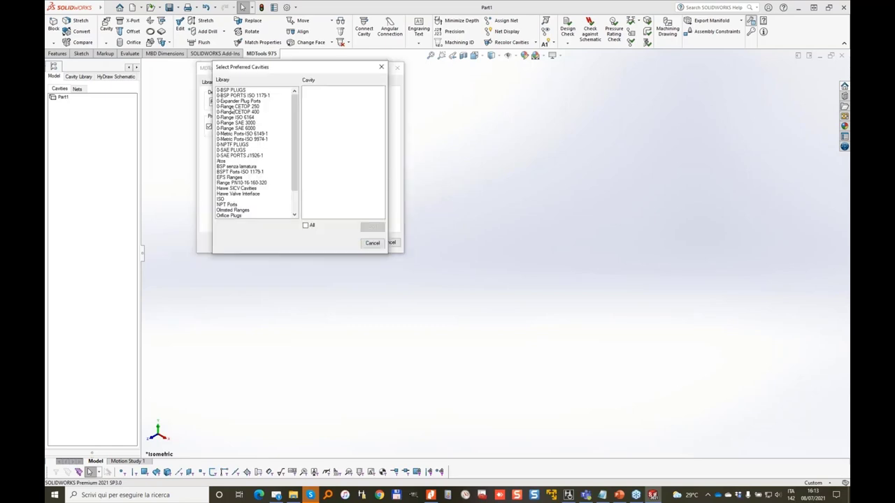
{"action": "left_click", "coordinate": [255, 102]}
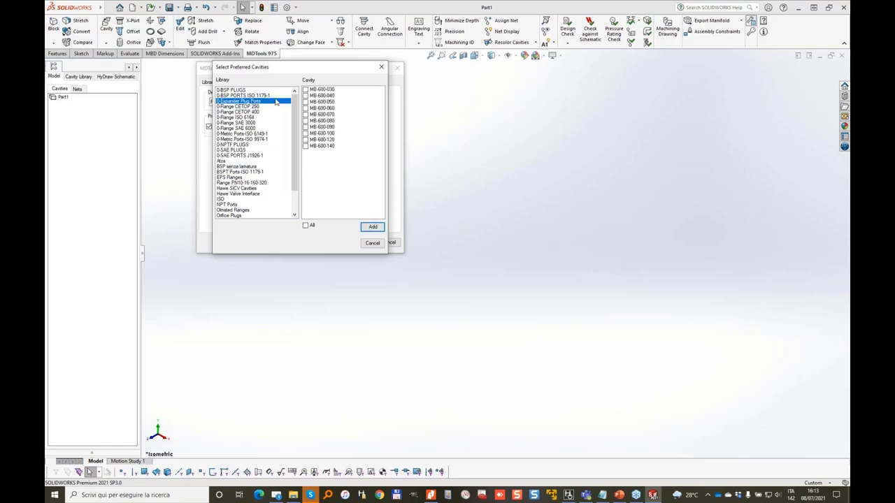
{"action": "left_click", "coordinate": [305, 226]}
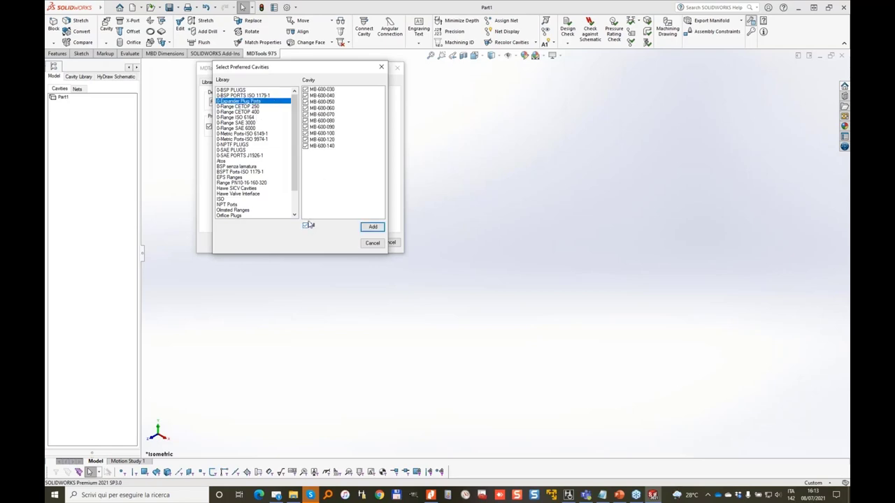
{"action": "left_click", "coordinate": [372, 227]}
{"action": "left_click", "coordinate": [373, 243]}
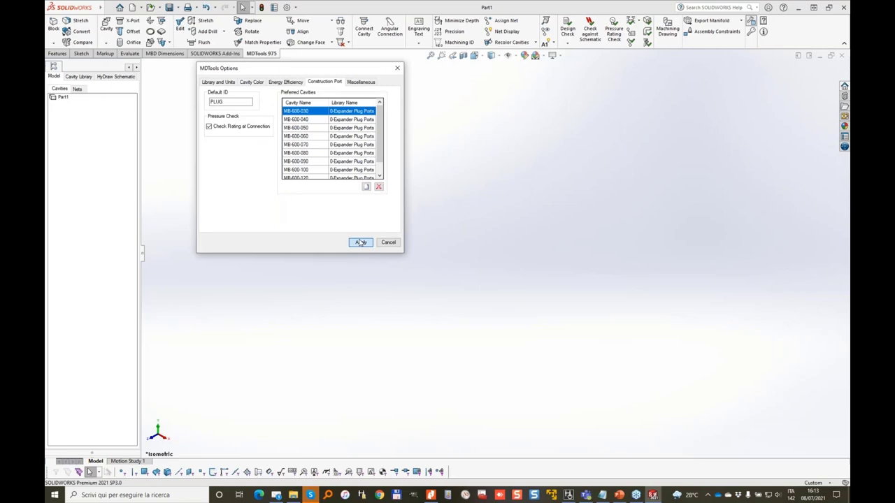
{"action": "left_click", "coordinate": [361, 242]}
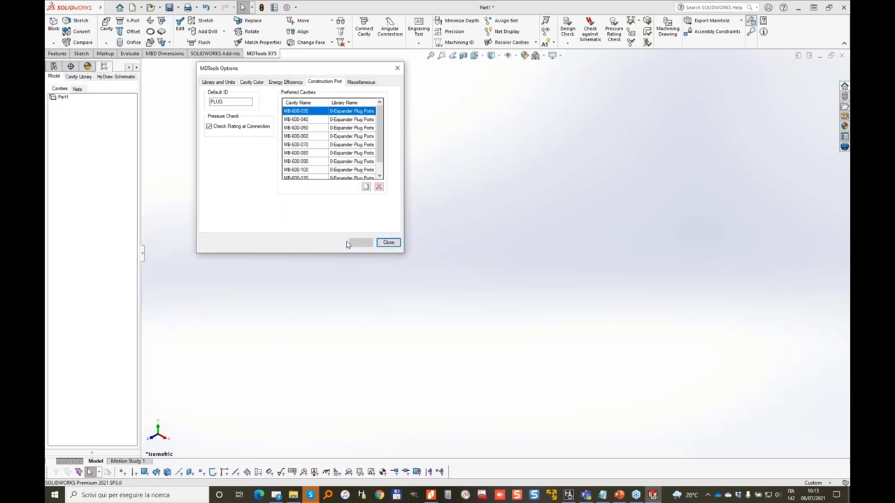
{"action": "left_click", "coordinate": [388, 242]}
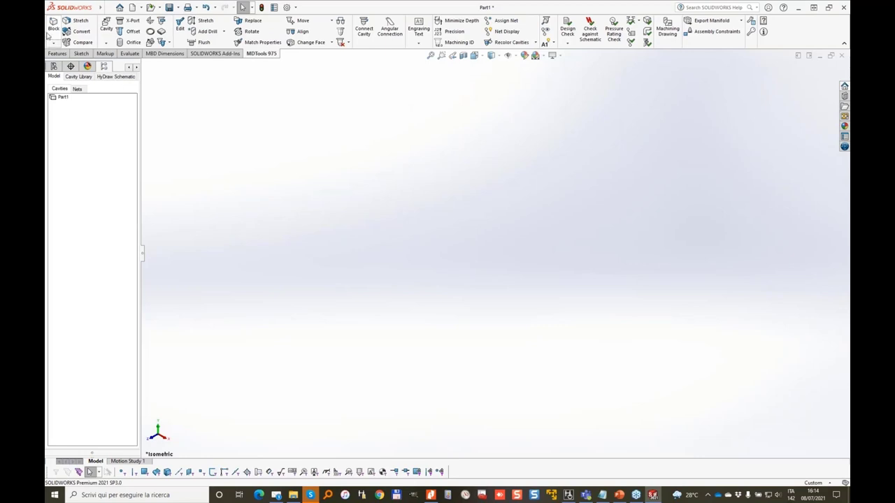
Create an aluminum manifold block 200 mm long, 100 mm wide and 100 mm high
{"action": "left_click", "coordinate": [53, 27]}
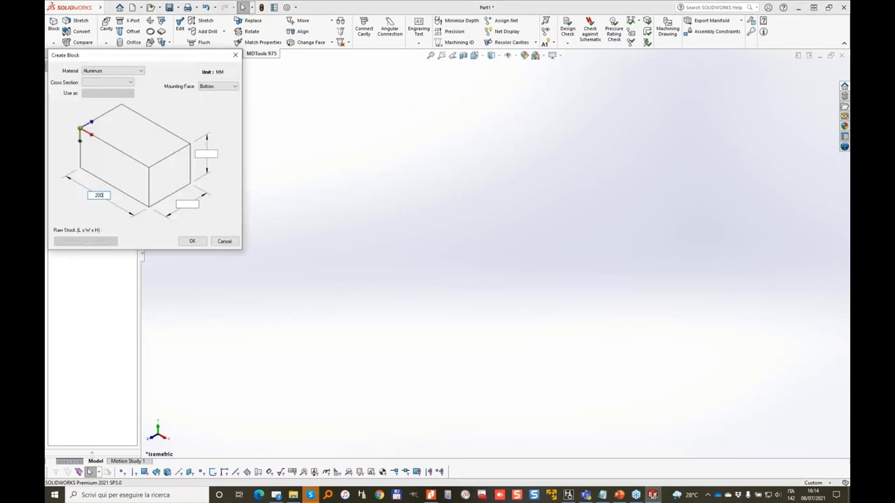
{"action": "key", "text": "Tab"}
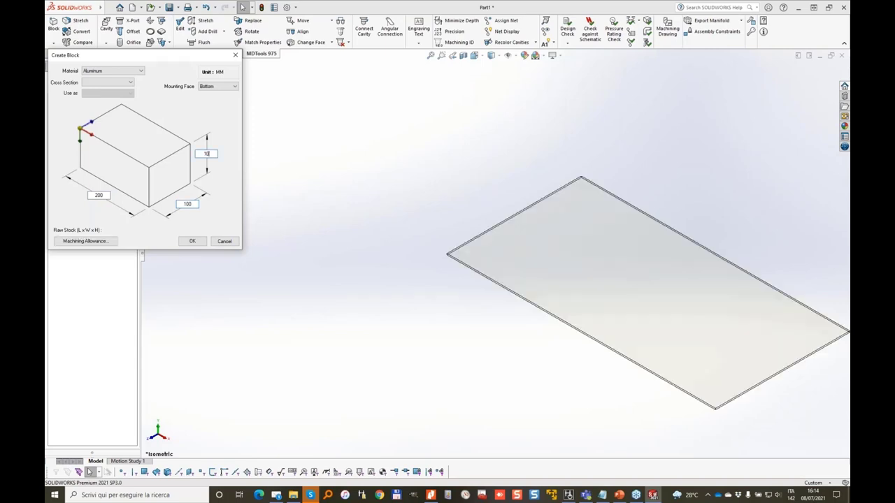
{"action": "type", "text": "100"}
{"action": "left_click", "coordinate": [192, 240]}
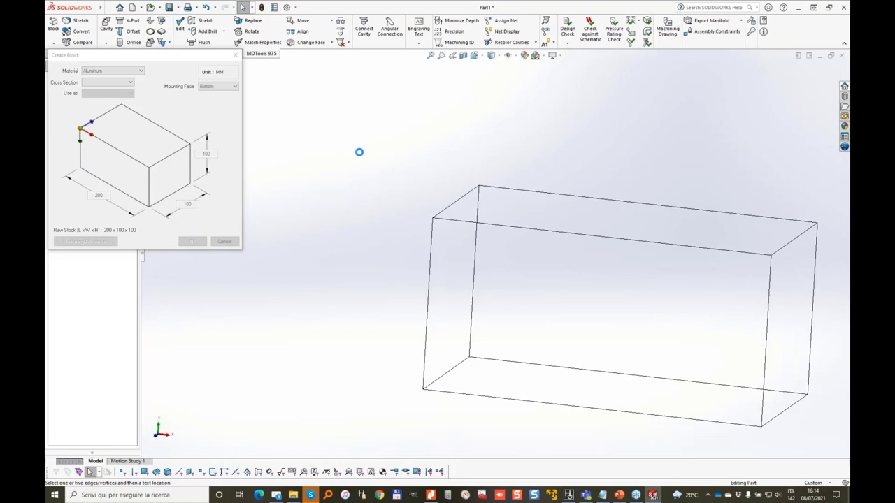
Load the HyDraw schematic file WEBINAR_975.xml from the 09_MDTools folder into the part
{"action": "left_click", "coordinate": [116, 76]}
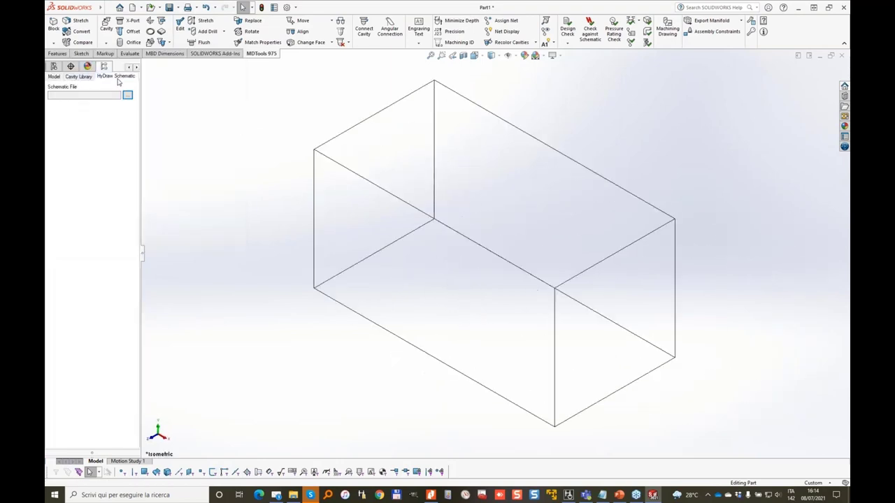
{"action": "left_click", "coordinate": [128, 95]}
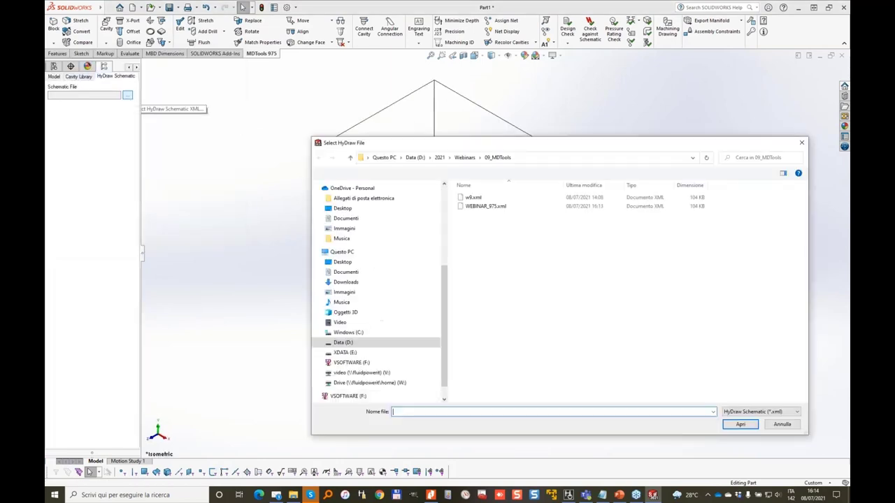
{"action": "double_click", "coordinate": [463, 206]}
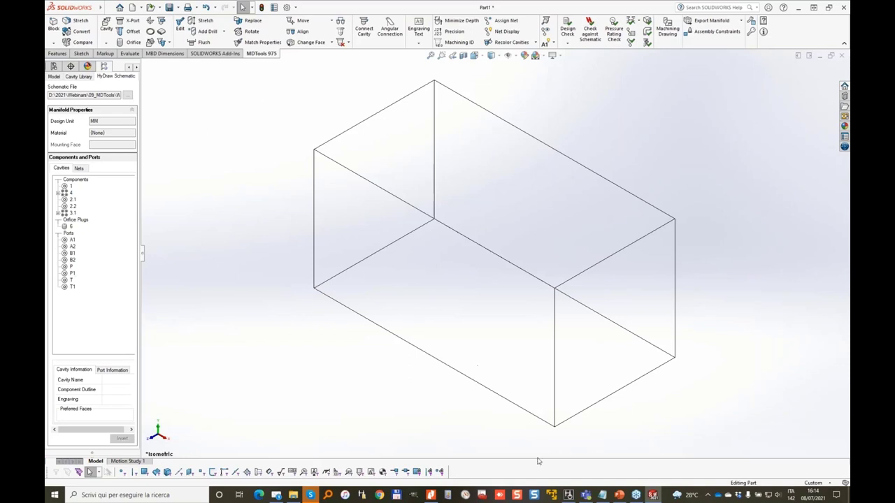
Switch to HyDraw CAD, check the cavity assigned to orifice plug 6 in its model data, and return to SOLIDWORKS
{"action": "mouse_move", "coordinate": [568, 493]}
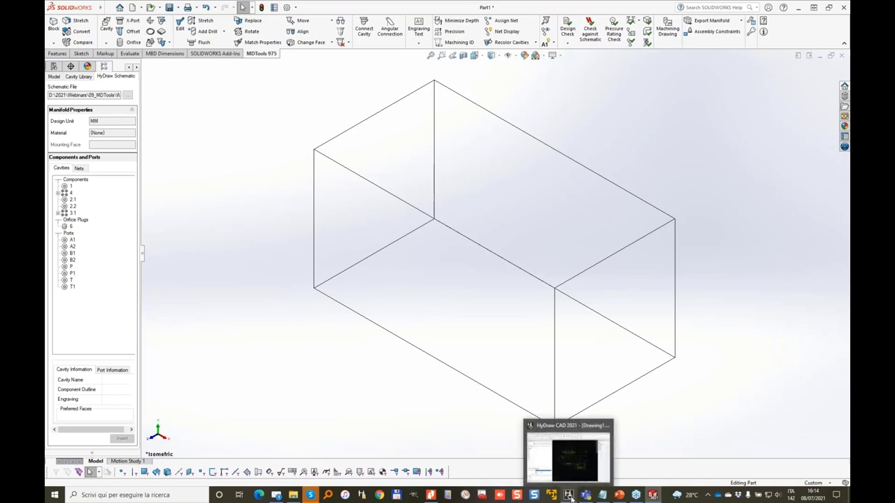
{"action": "left_click", "coordinate": [589, 455]}
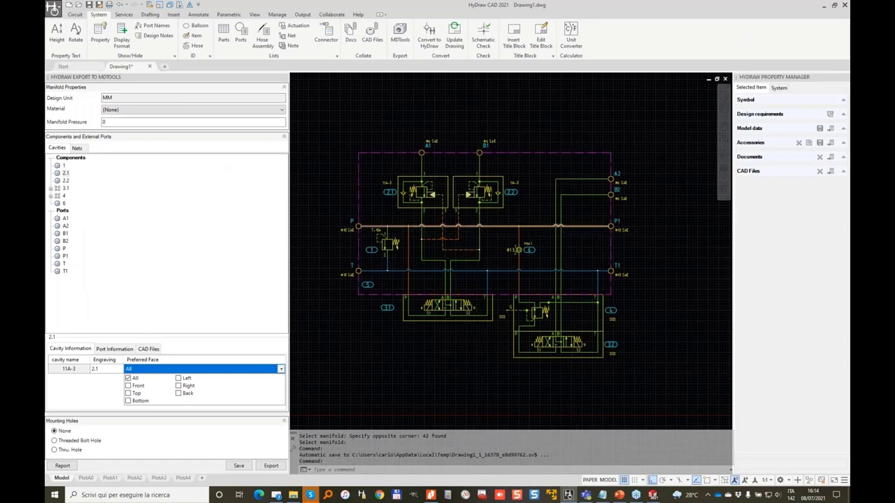
{"action": "left_click", "coordinate": [613, 284]}
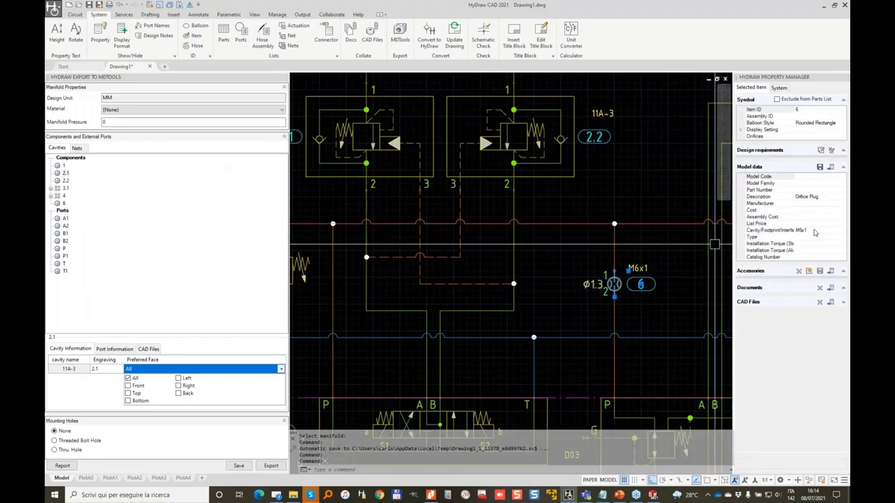
{"action": "left_click", "coordinate": [827, 6]}
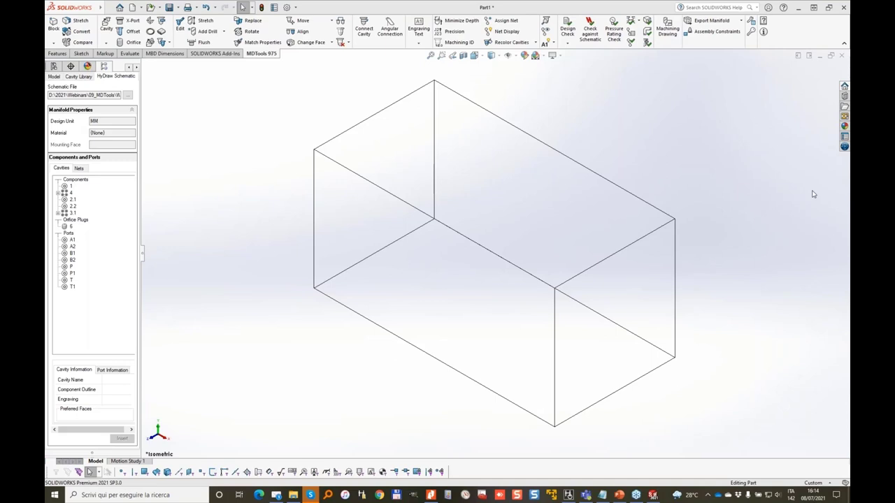
{"action": "mouse_move", "coordinate": [72, 172]}
{"action": "left_mouse_down"}
{"action": "mouse_move", "coordinate": [49, 203]}
{"action": "mouse_move", "coordinate": [75, 308]}
{"action": "mouse_move", "coordinate": [94, 176]}
{"action": "mouse_move", "coordinate": [52, 162]}
{"action": "mouse_move", "coordinate": [73, 161]}
{"action": "left_mouse_up"}
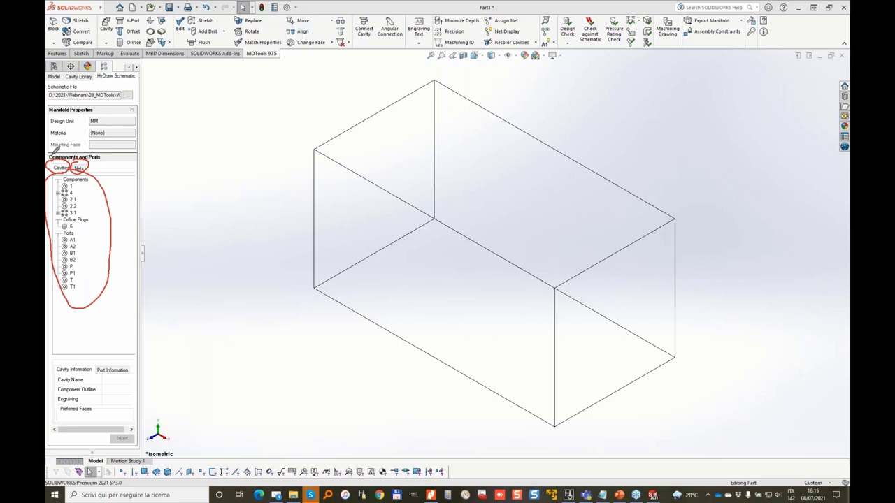
{"action": "left_click_drag", "start_coordinate": [52, 156], "coordinate": [88, 285]}
{"action": "left_click_drag", "start_coordinate": [90, 160], "coordinate": [45, 300]}
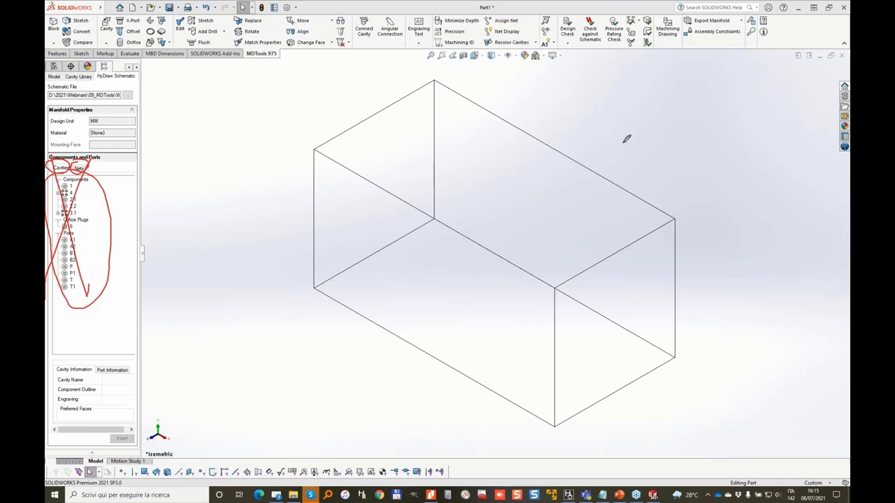
{"action": "key", "text": "Escape"}
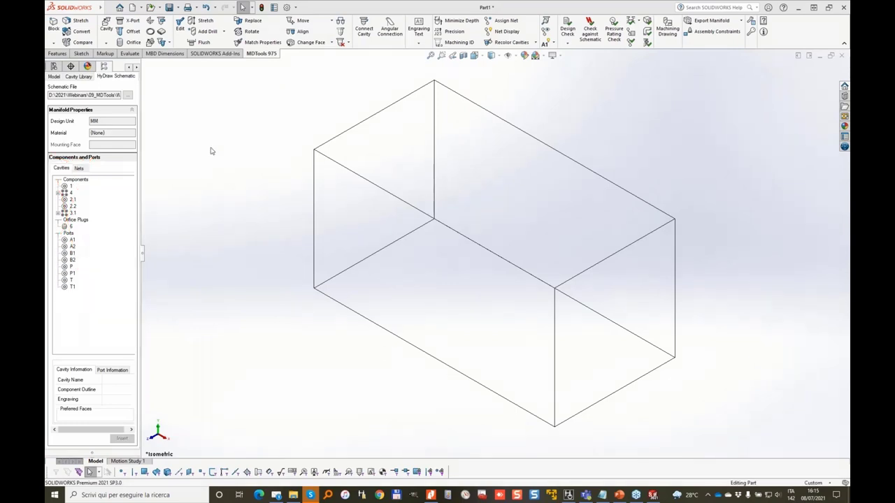
Insert the D03 cavity of component 3.1 on the block's top face, rotated, at X 50 and Y 30
{"action": "left_click", "coordinate": [71, 213]}
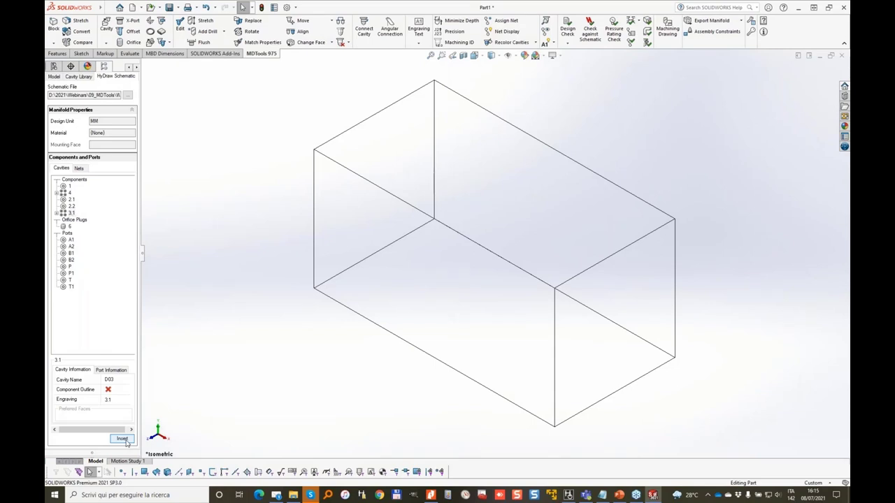
{"action": "left_click", "coordinate": [404, 176]}
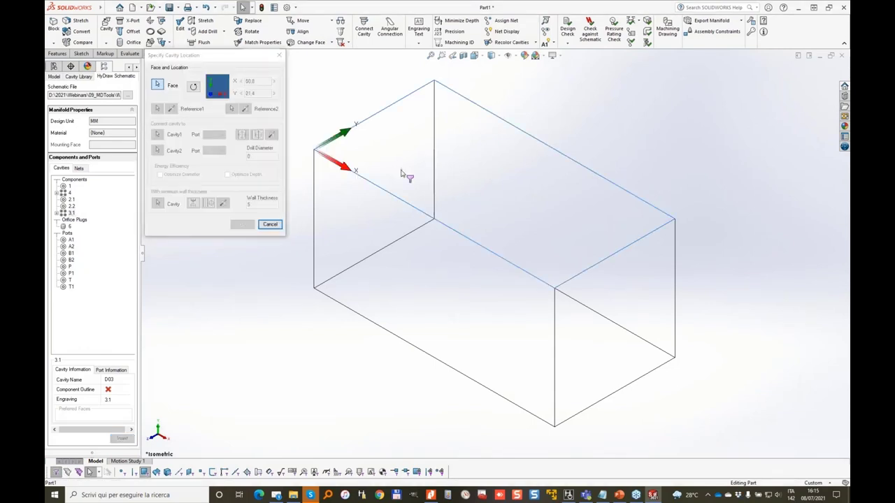
{"action": "left_click", "coordinate": [194, 85]}
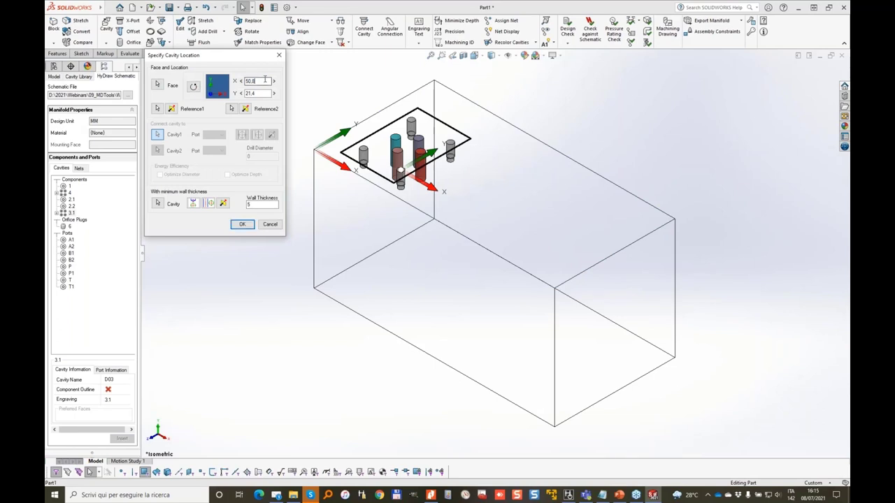
{"action": "double_click", "coordinate": [266, 80]}
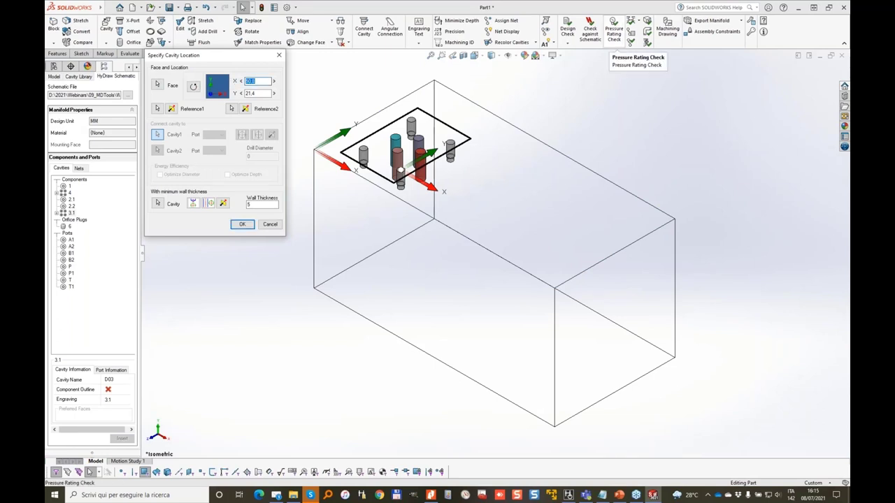
{"action": "type", "text": "50"}
{"action": "key", "text": "Tab"}
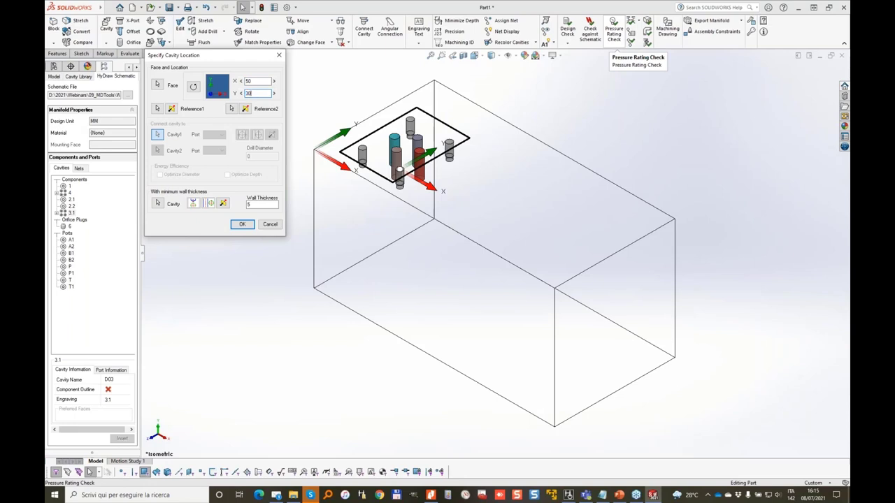
{"action": "type", "text": "30"}
{"action": "key", "text": "Tab"}
{"action": "key", "text": "Return"}
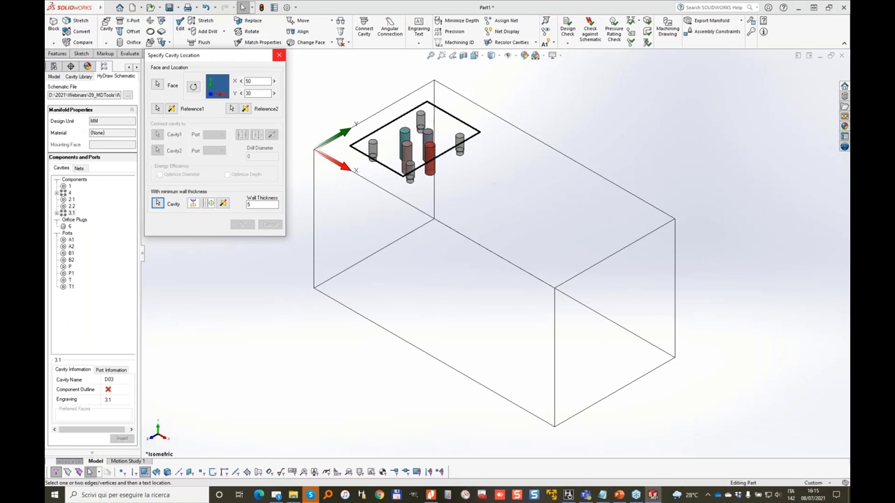
Inspect the inserted cavity's port colours and review the default net colours, including P and T, in the MDTools options
{"action": "left_click", "coordinate": [442, 131]}
{"action": "middle_click_drag", "start_coordinate": [442, 131], "coordinate": [508, 186]}
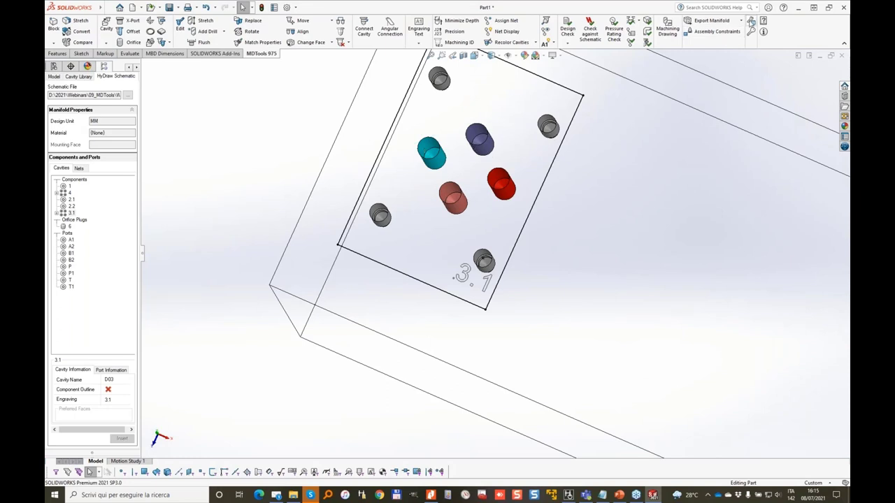
{"action": "left_click", "coordinate": [750, 23]}
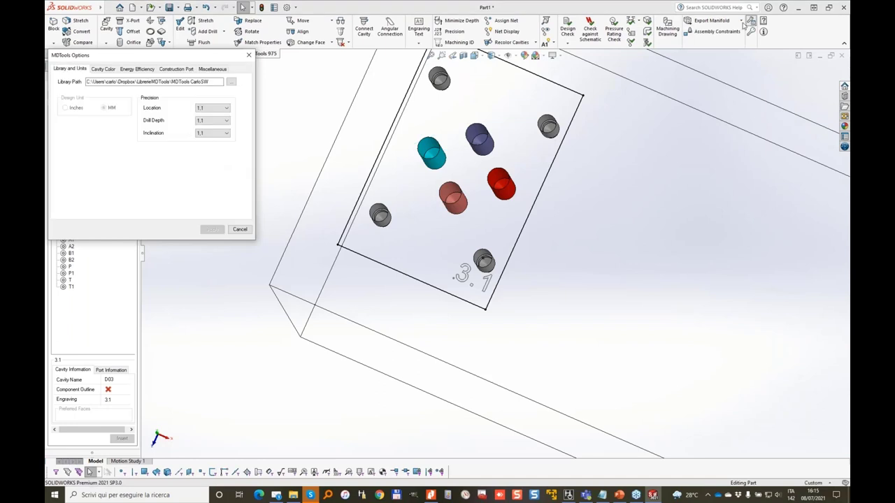
{"action": "left_click", "coordinate": [104, 69]}
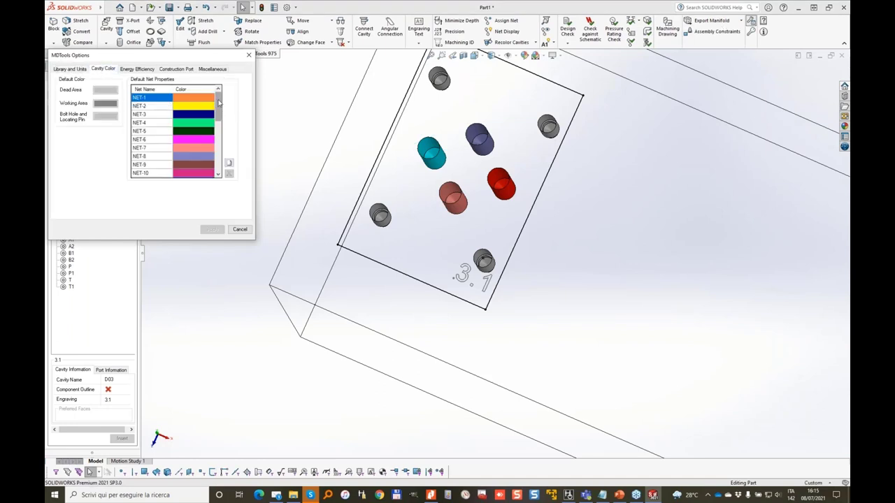
{"action": "left_click_drag", "start_coordinate": [218, 102], "coordinate": [224, 158]}
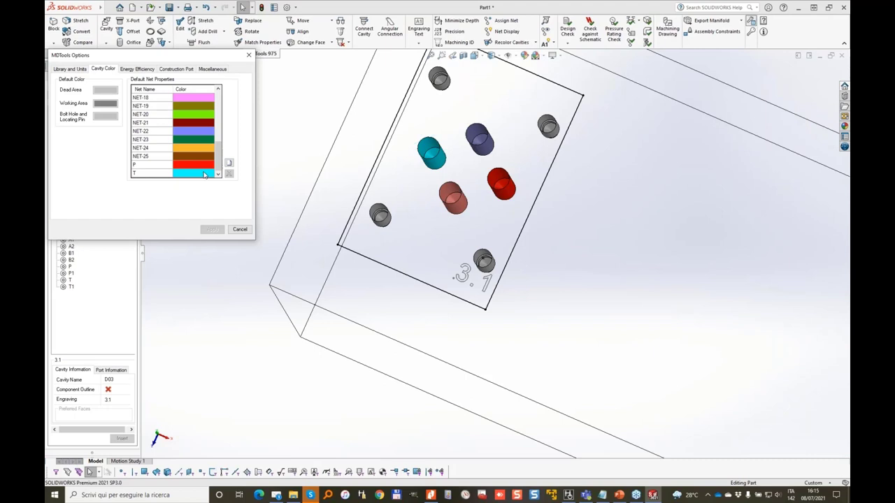
{"action": "left_click", "coordinate": [243, 230]}
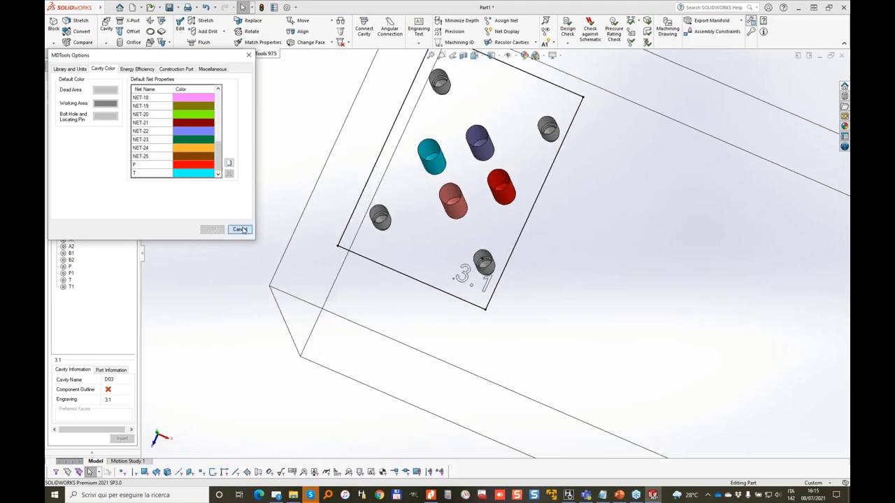
{"action": "left_click", "coordinate": [240, 229]}
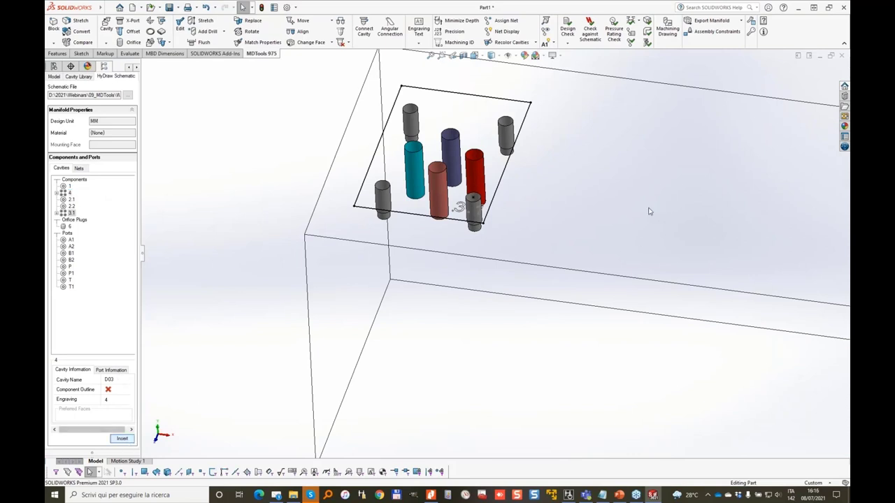
Insert component 4's D03 cavity on the top face, rotated, at X 60 and Y 0 relative to cavity 3.1
{"action": "left_click", "coordinate": [666, 214]}
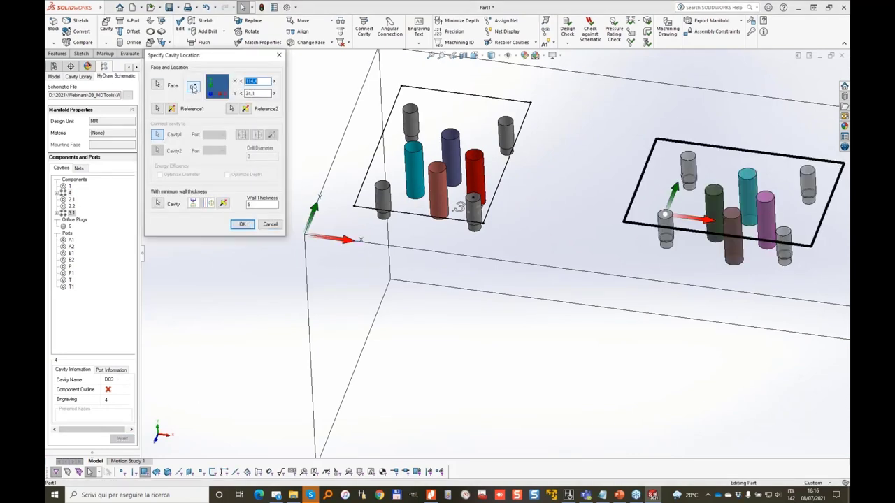
{"action": "left_click", "coordinate": [194, 87]}
{"action": "left_click", "coordinate": [157, 108]}
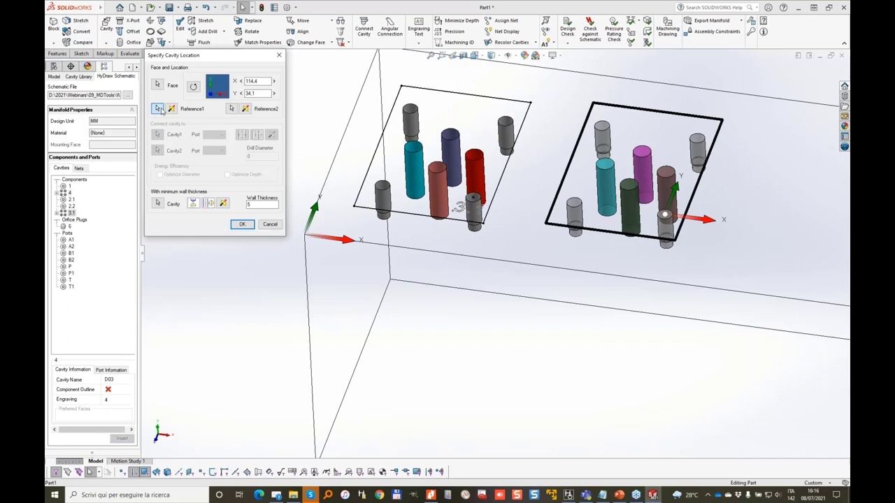
{"action": "left_click", "coordinate": [474, 219]}
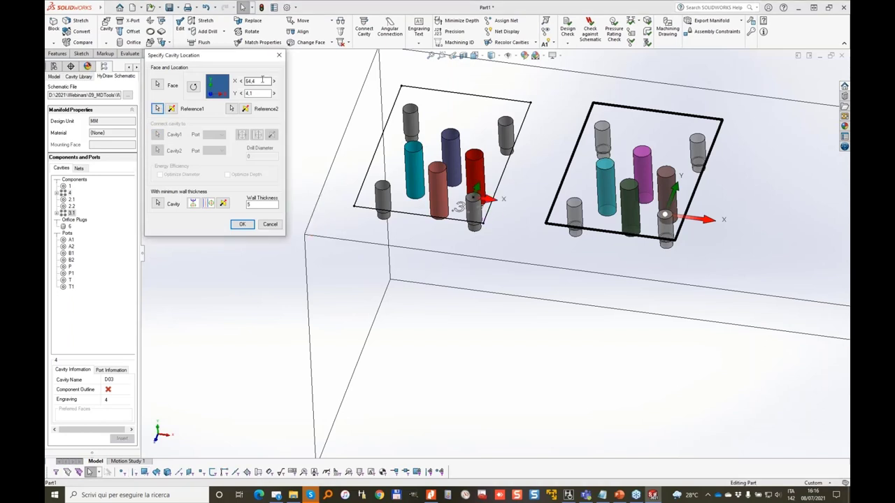
{"action": "key", "text": "Tab"}
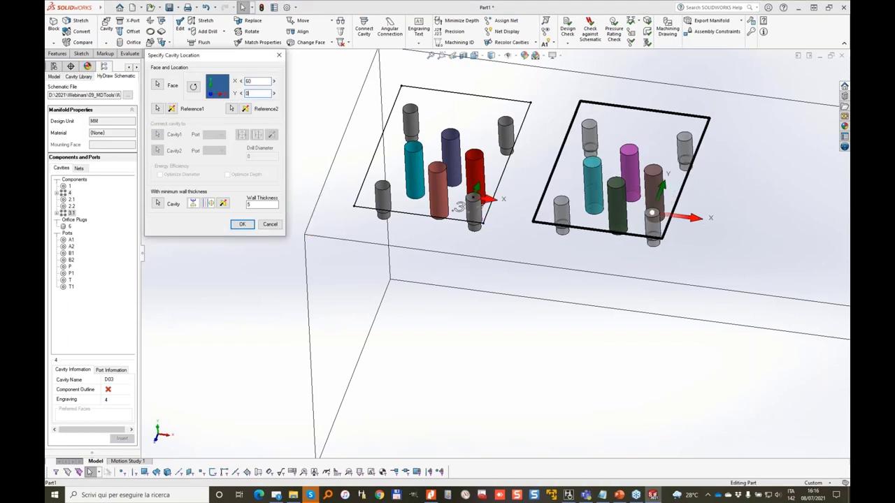
{"action": "type", "text": "0"}
{"action": "key", "text": "Tab"}
{"action": "key", "text": "Return"}
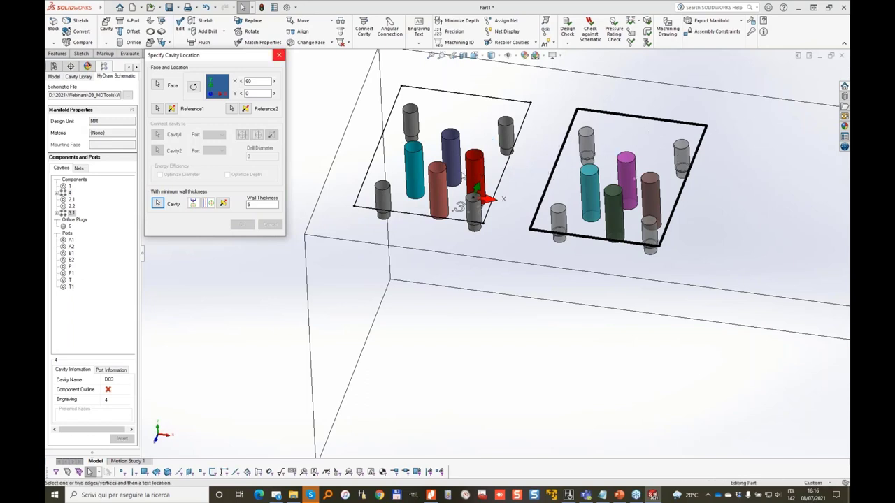
Move cavities 3.1 and 4 together 20 mm along X on the block's top face
{"action": "scroll", "coordinate": [396, 130], "scroll_direction": "up", "scroll_amount": 2}
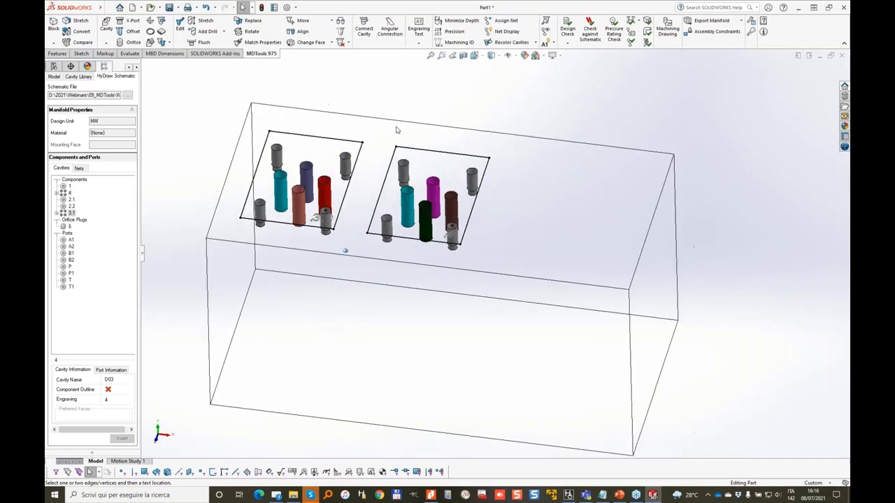
{"action": "left_click", "coordinate": [332, 21]}
{"action": "left_click", "coordinate": [318, 37]}
{"action": "left_click", "coordinate": [326, 222]}
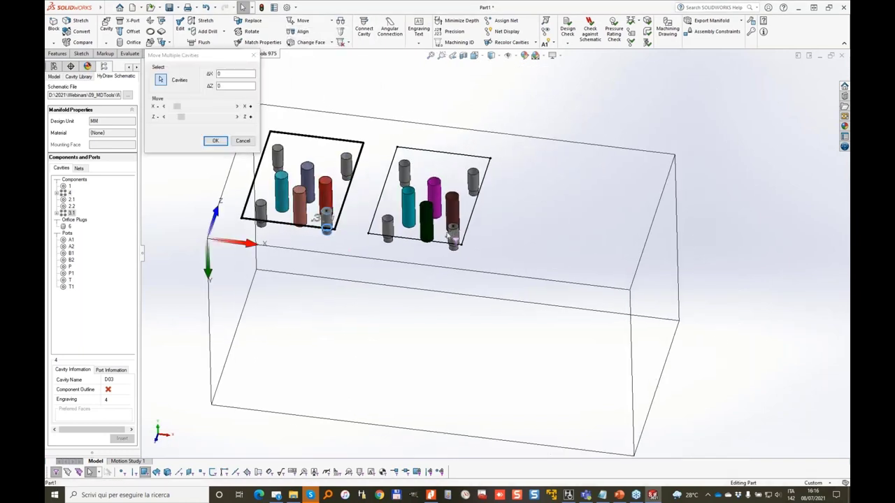
{"action": "left_click", "coordinate": [453, 235]}
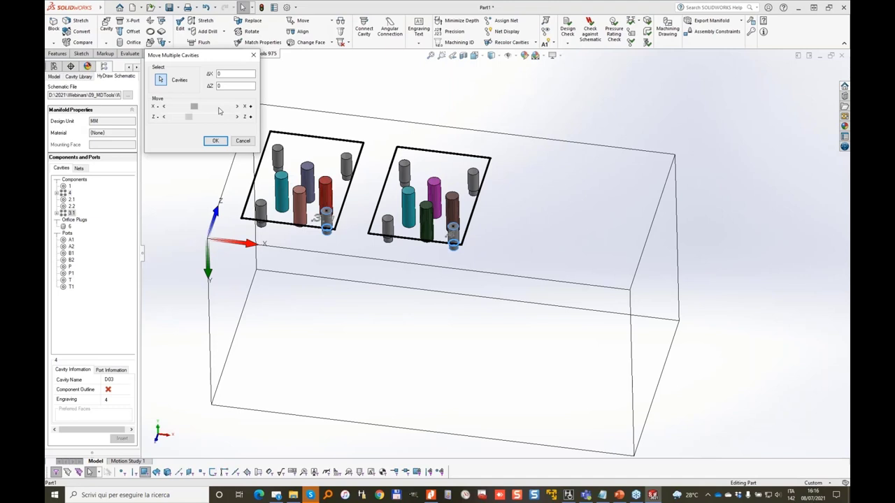
{"action": "left_click", "coordinate": [224, 106]}
{"action": "left_click", "coordinate": [224, 107]}
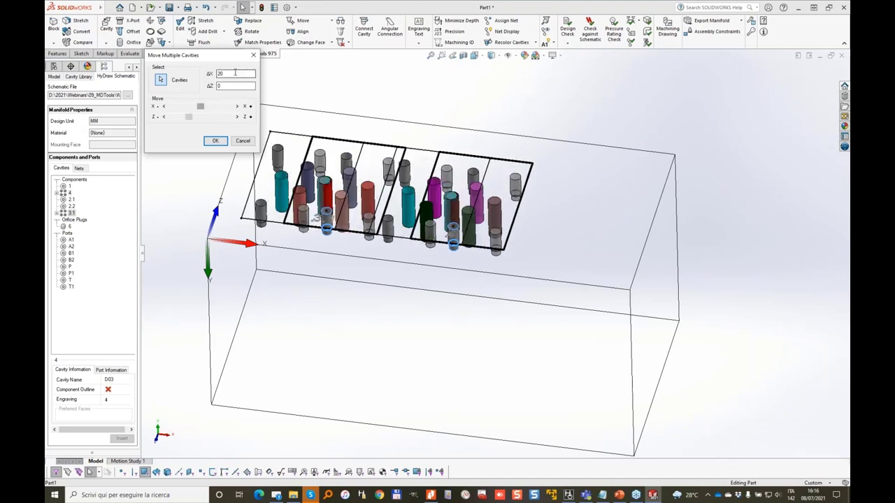
{"action": "left_click", "coordinate": [215, 140]}
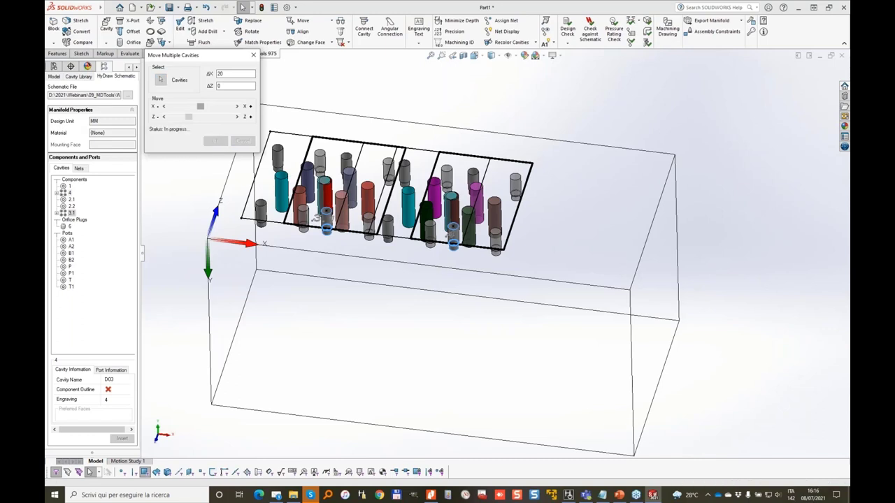
Shorten the block to 150 mm by stretching its end face on the component 4 side
{"action": "left_click", "coordinate": [668, 269]}
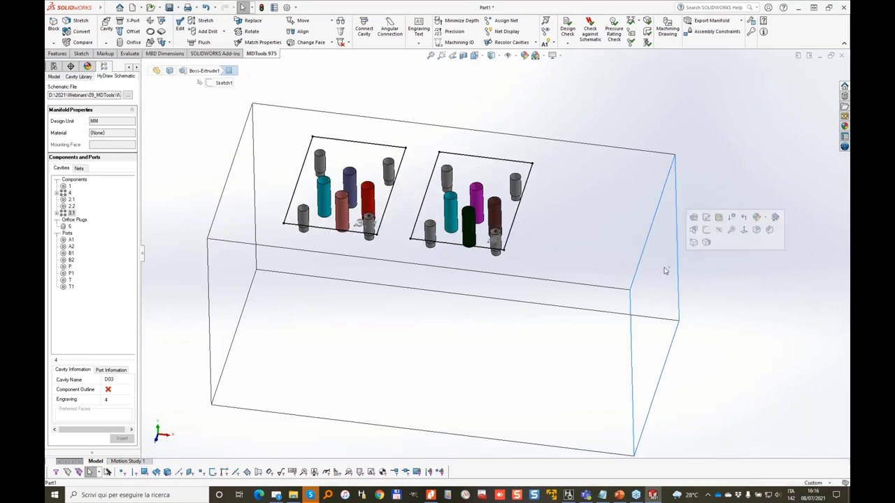
{"action": "left_click", "coordinate": [706, 242]}
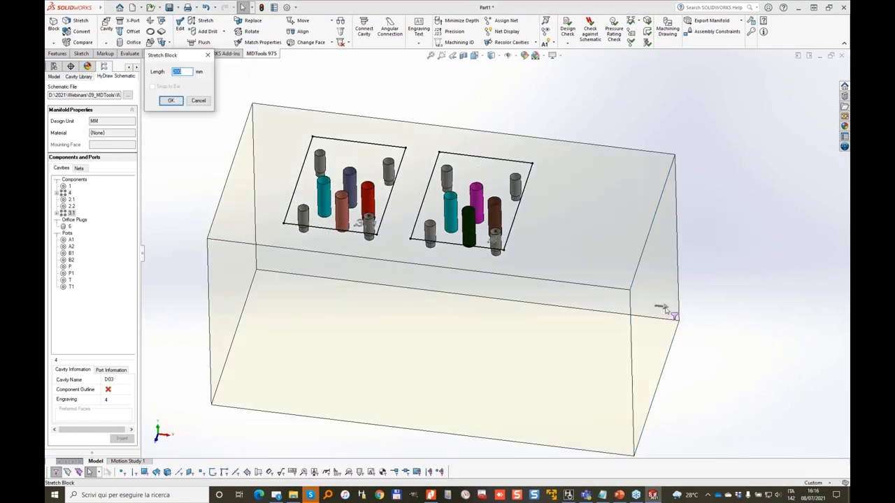
{"action": "left_click_drag", "start_coordinate": [669, 310], "coordinate": [535, 304]}
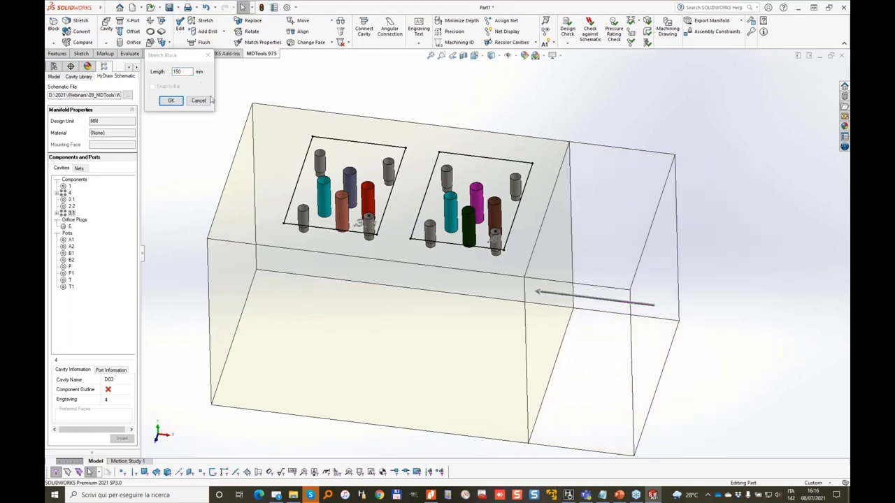
{"action": "left_click", "coordinate": [169, 102]}
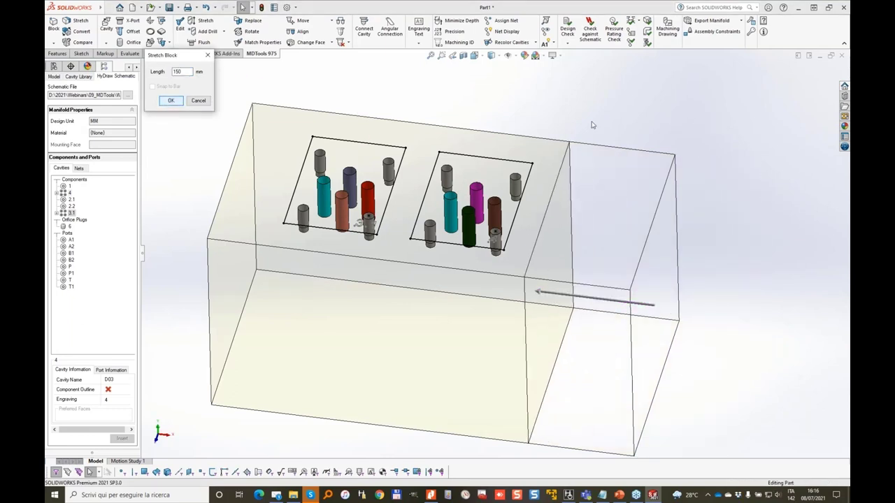
Stretch the block's end face beside component 4 to give the block a length of 180 mm
{"action": "left_click", "coordinate": [562, 248]}
{"action": "left_click", "coordinate": [596, 218]}
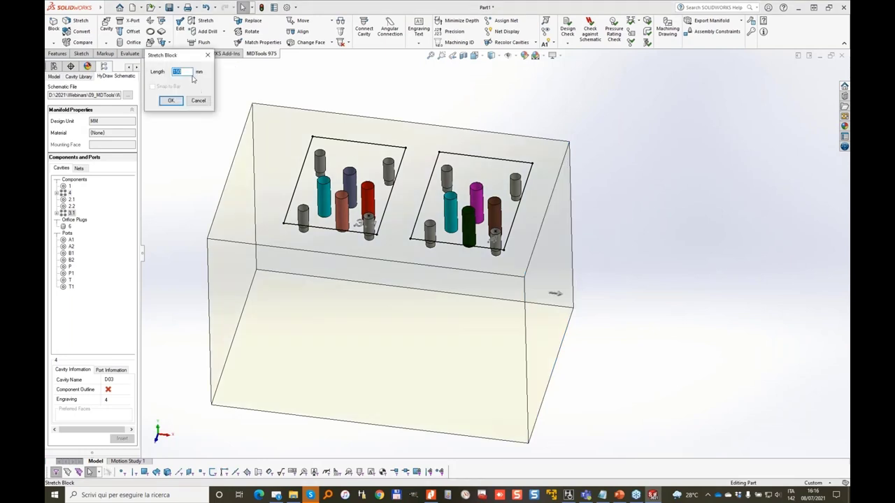
{"action": "type", "text": "180"}
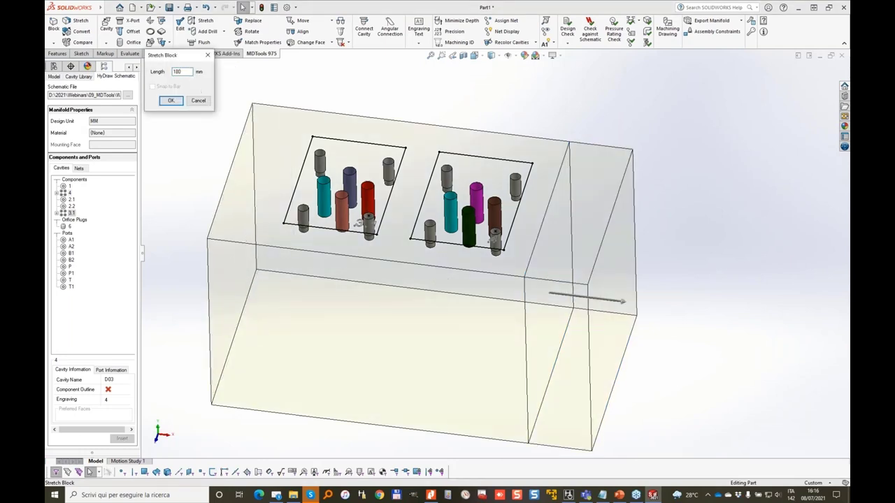
{"action": "key", "text": "Return"}
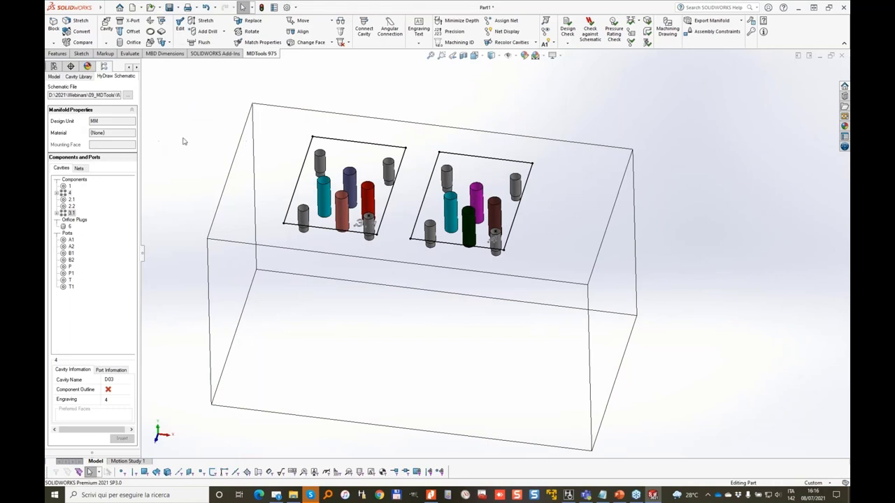
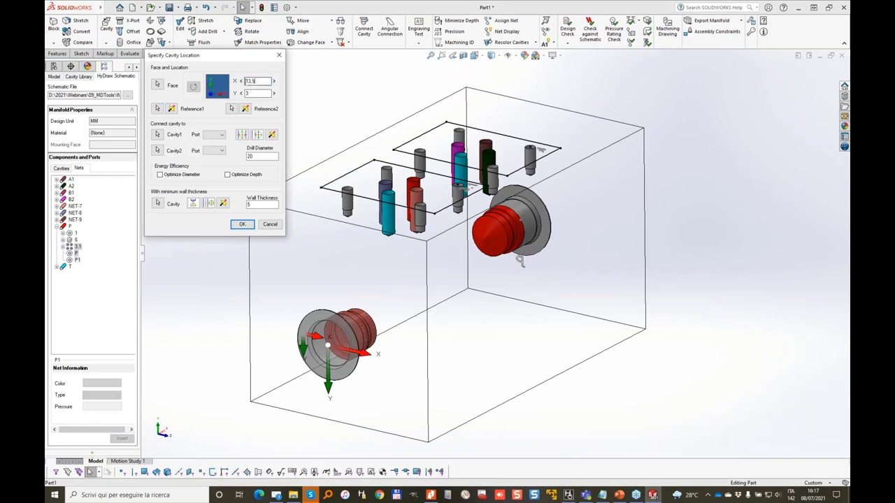
Place port P1's cavity on the end face opposite port P, in line with it, with X and Y offsets of 0
{"action": "type", "text": "0"}
{"action": "key", "text": "Tab"}
{"action": "type", "text": "0"}
{"action": "key", "text": "Tab"}
{"action": "key", "text": "Return"}
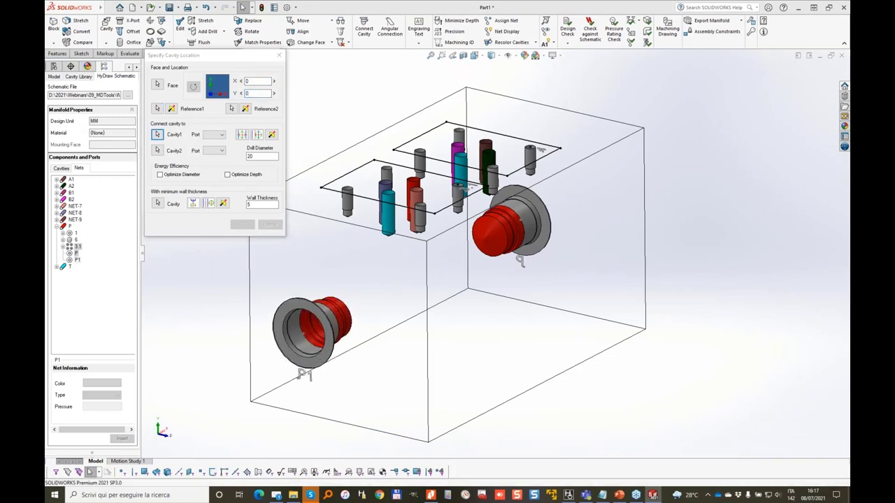
Stretch port P's drill to a depth of 92 mm
{"action": "mouse_move", "coordinate": [369, 122]}
{"action": "middle_mouse_down"}
{"action": "mouse_move", "coordinate": [452, 204]}
{"action": "mouse_move", "coordinate": [439, 187]}
{"action": "mouse_move", "coordinate": [399, 208]}
{"action": "mouse_move", "coordinate": [465, 191]}
{"action": "middle_mouse_up"}
{"action": "key", "text": "ctrl+7"}
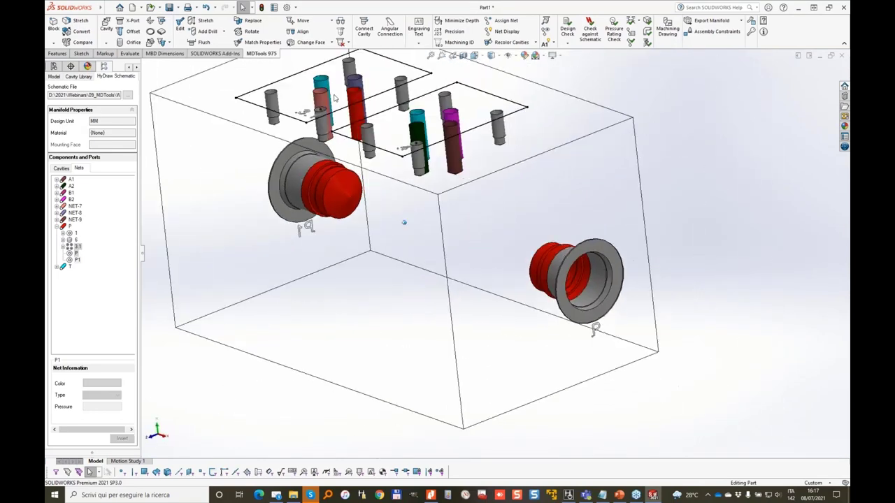
{"action": "left_click", "coordinate": [203, 20]}
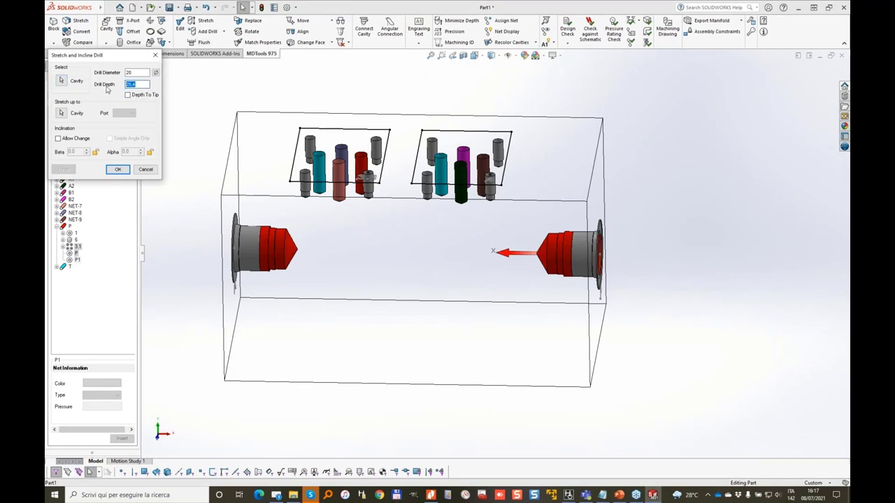
{"action": "type", "text": "92"}
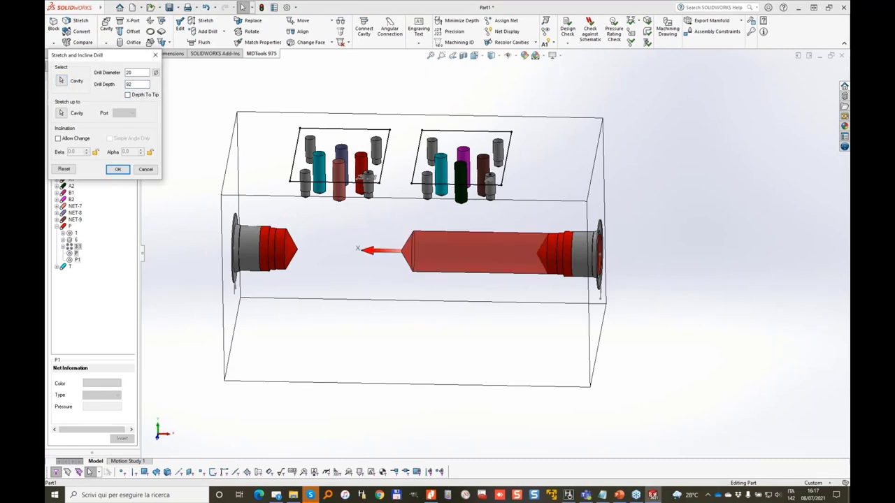
{"action": "key", "text": "Return"}
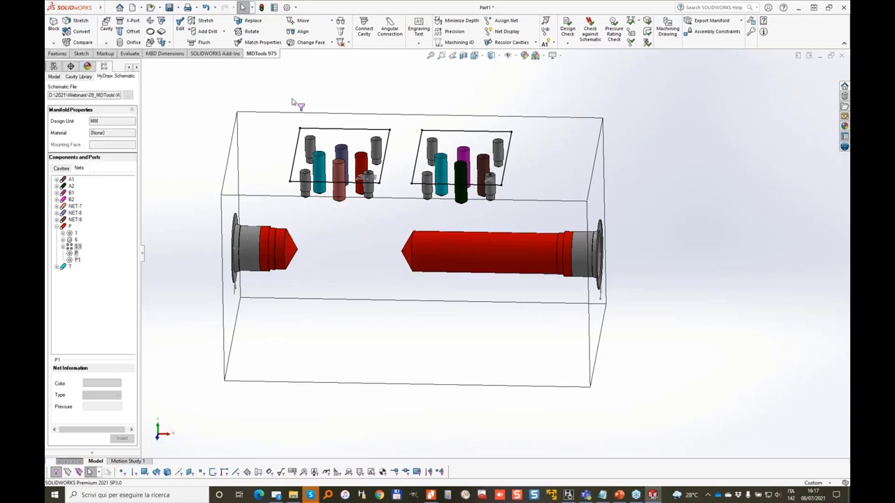
Stretch port P1's drill to a depth of 92 mm so it meets the drill from port P
{"action": "left_click", "coordinate": [200, 21]}
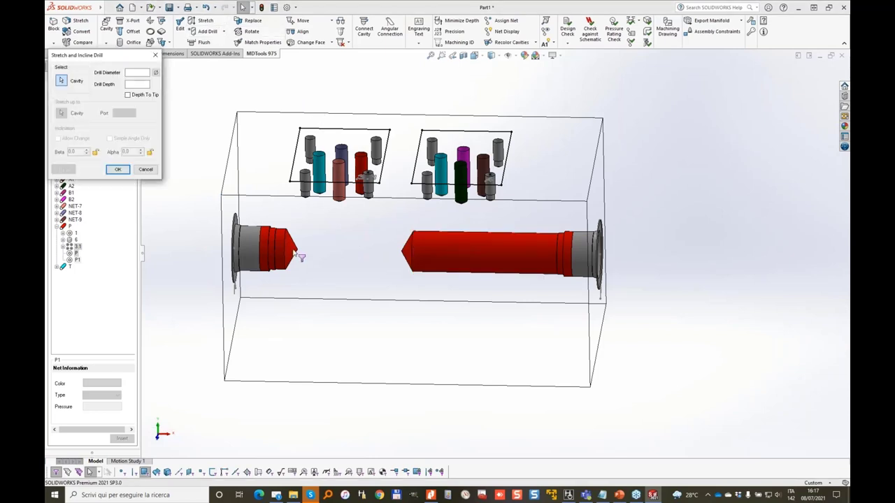
{"action": "left_click", "coordinate": [260, 224]}
{"action": "type", "text": "92"}
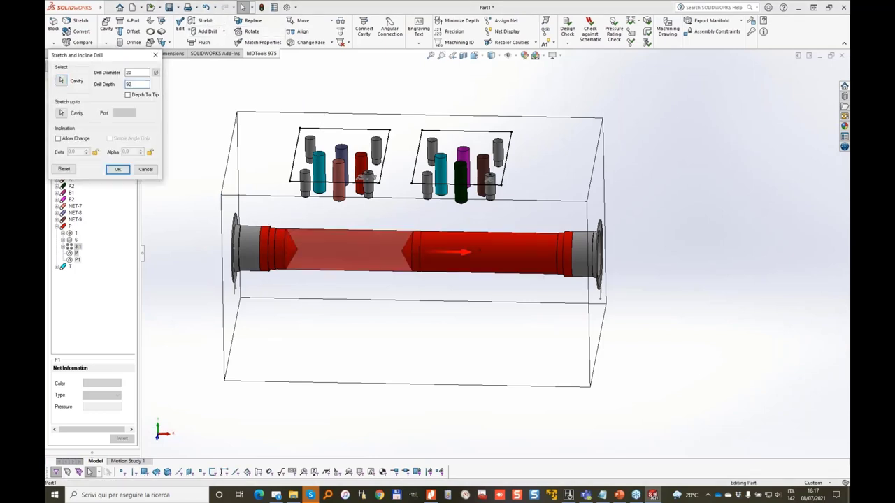
{"action": "key", "text": "Return"}
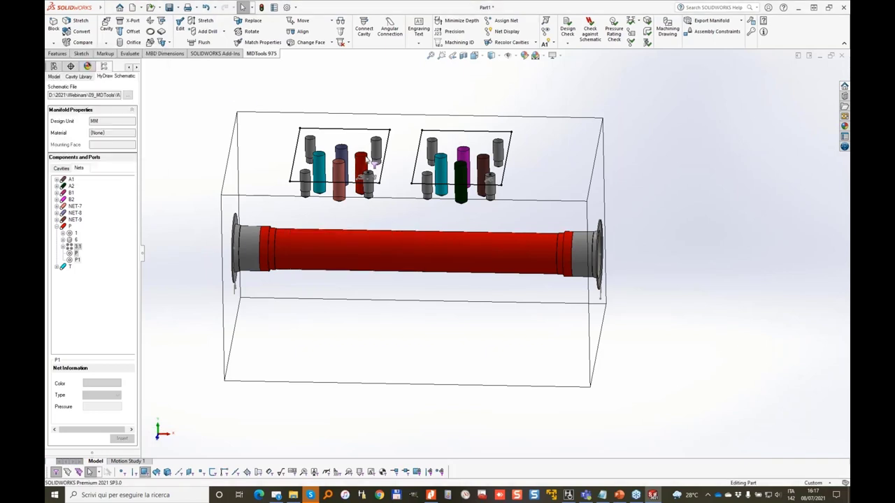
Stretch the P port drill of cavity 3.1 up to the main P bore, allowing its inclination to change
{"action": "middle_click_drag", "start_coordinate": [365, 159], "coordinate": [410, 215]}
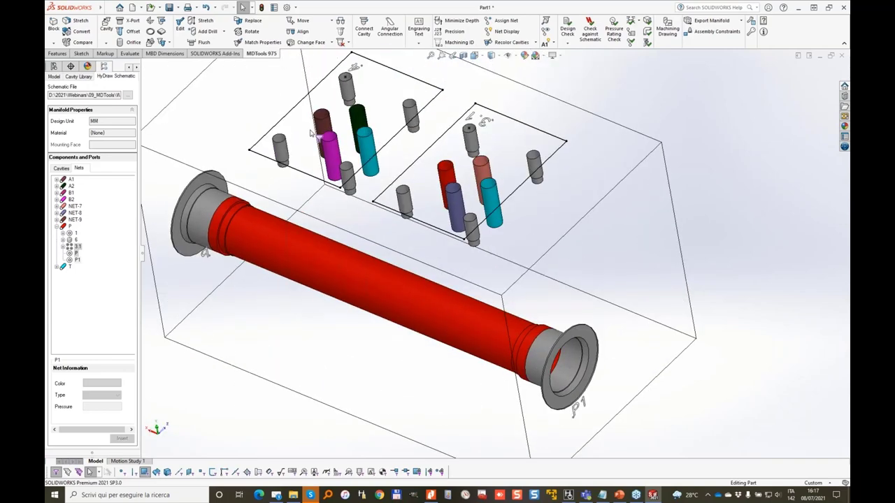
{"action": "left_click", "coordinate": [202, 20]}
{"action": "left_click", "coordinate": [450, 178]}
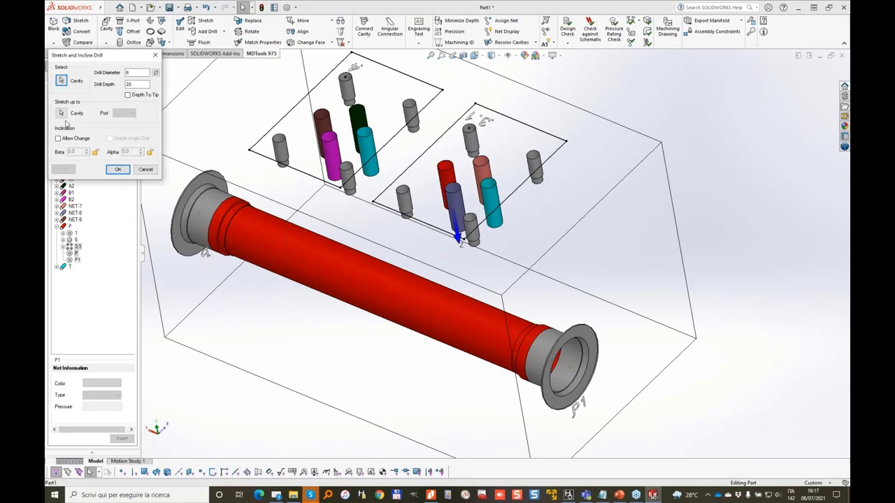
{"action": "left_click", "coordinate": [61, 137]}
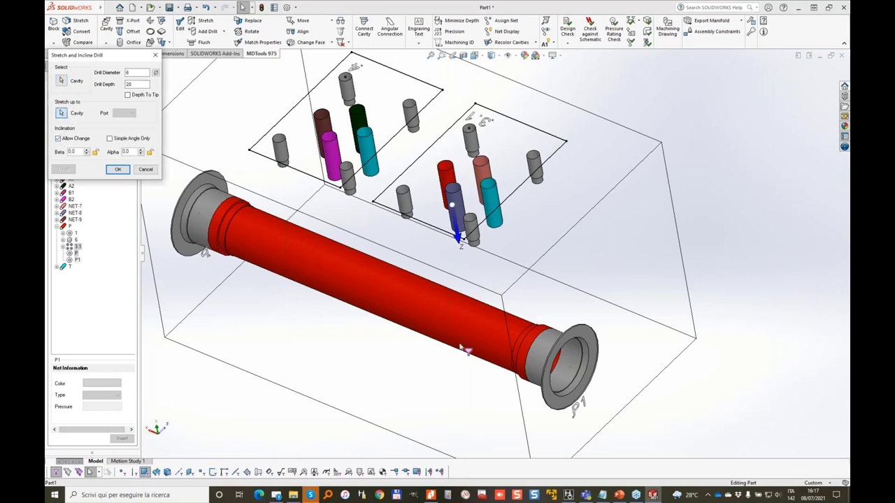
{"action": "left_click", "coordinate": [479, 330]}
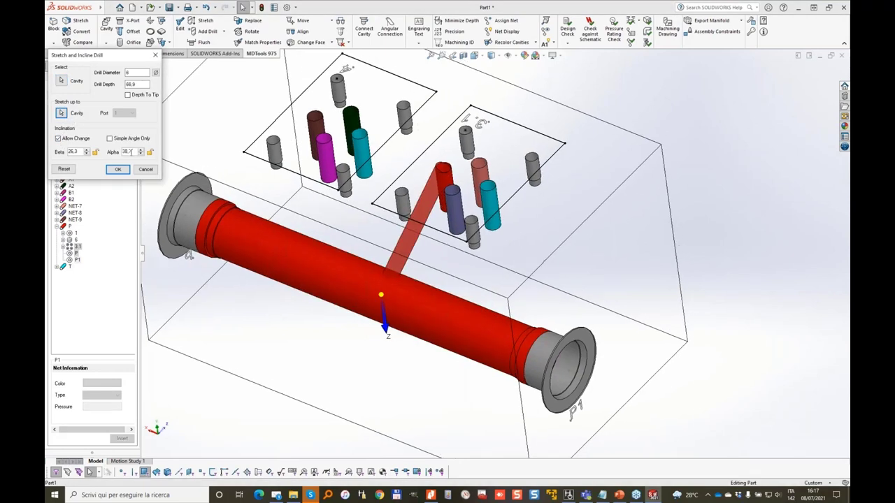
Set the alpha angle of cavity 3.1's inclined P drill to 90
{"action": "type", "text": "90"}
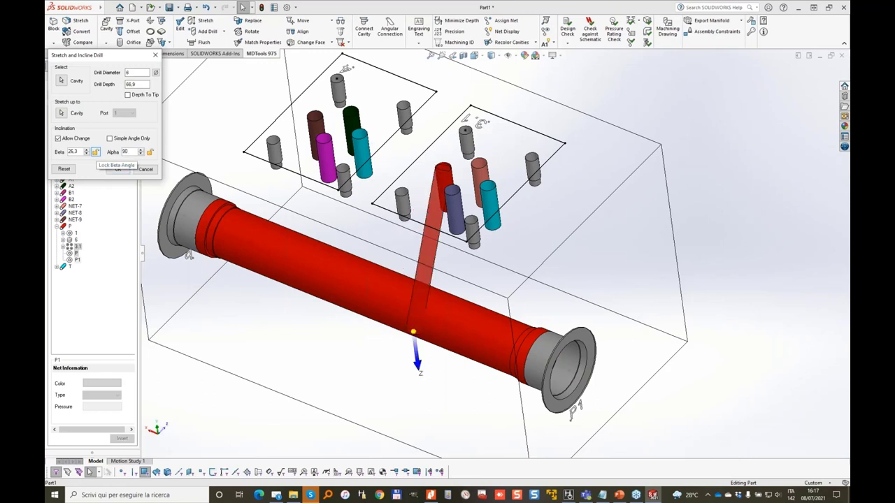
{"action": "double_click", "coordinate": [131, 85]}
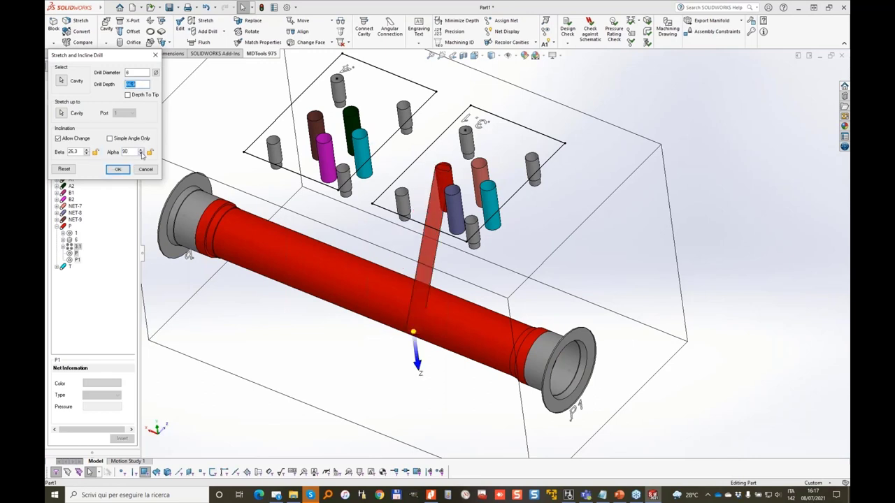
{"action": "left_click", "coordinate": [140, 154]}
{"action": "left_click", "coordinate": [140, 154]}
Reduce the beta angle of cavity 3.1's P drill to 10 and set its drill depth to 60 mm
{"action": "middle_click_drag", "start_coordinate": [482, 234], "coordinate": [481, 108]}
{"action": "left_click", "coordinate": [86, 154]}
{"action": "left_click", "coordinate": [86, 154]}
{"action": "left_click", "coordinate": [86, 154]}
{"action": "left_click", "coordinate": [86, 154]}
{"action": "left_click", "coordinate": [86, 154]}
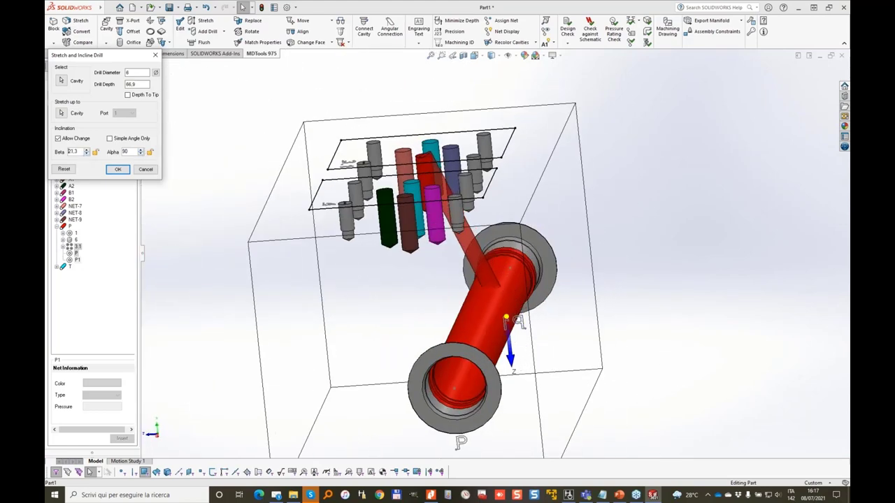
{"action": "left_click", "coordinate": [86, 154]}
{"action": "left_click", "coordinate": [86, 153]}
{"action": "left_click", "coordinate": [86, 154]}
{"action": "left_click", "coordinate": [86, 154]}
{"action": "left_click", "coordinate": [86, 154]}
{"action": "left_click", "coordinate": [86, 154]}
{"action": "left_click", "coordinate": [86, 154]}
{"action": "middle_click_drag", "start_coordinate": [501, 283], "coordinate": [507, 254]}
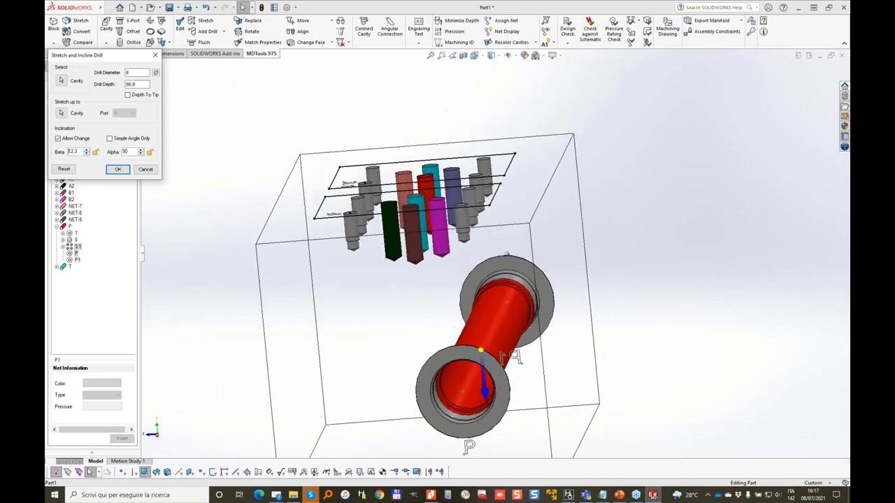
{"action": "left_click_drag", "start_coordinate": [82, 151], "coordinate": [51, 152]}
{"action": "key", "text": "Tab"}
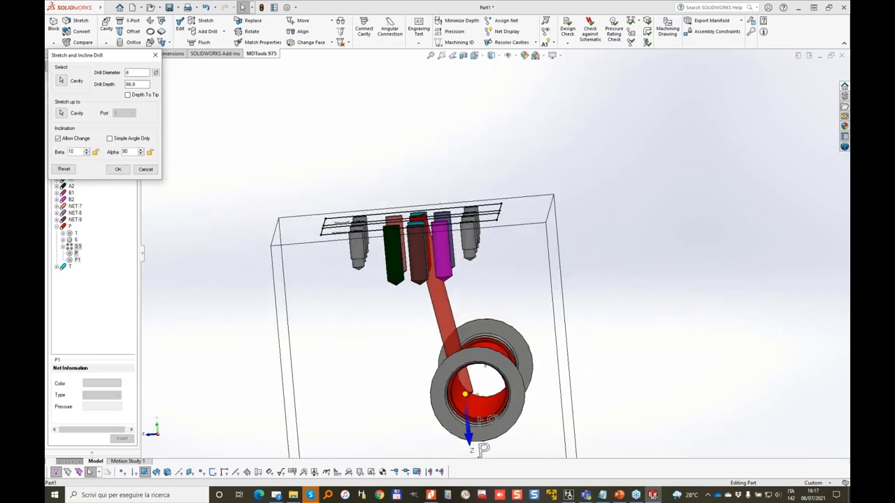
{"action": "key", "text": "Tab"}
{"action": "type", "text": "60"}
{"action": "key", "text": "Tab"}
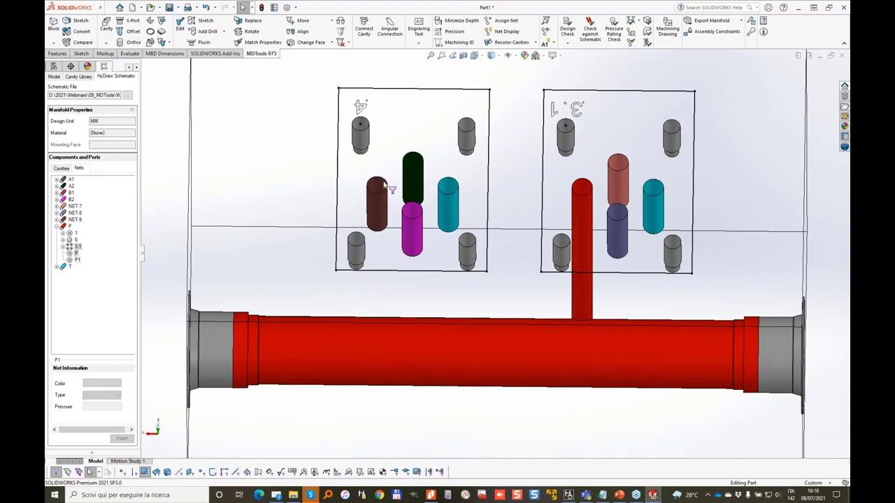
Examine the components connected to NET-9 and the cavity information of orifice plug 6
{"action": "left_click", "coordinate": [56, 220]}
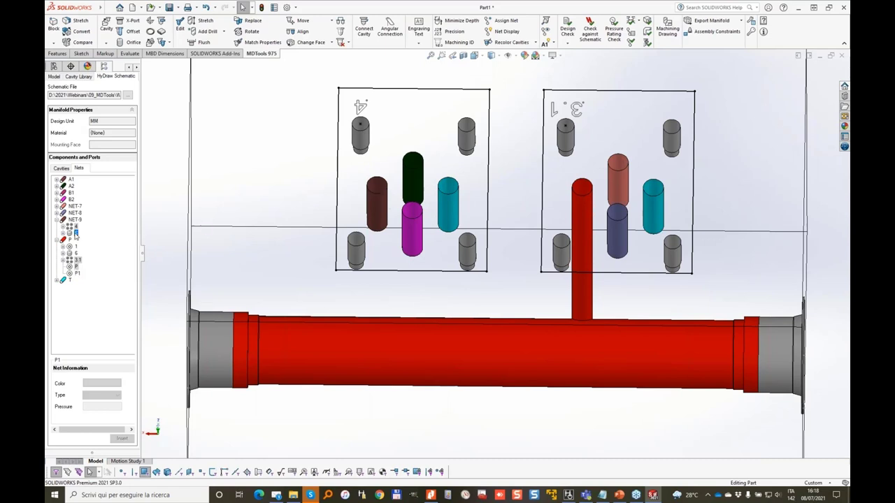
{"action": "left_click", "coordinate": [60, 169]}
{"action": "left_click", "coordinate": [69, 227]}
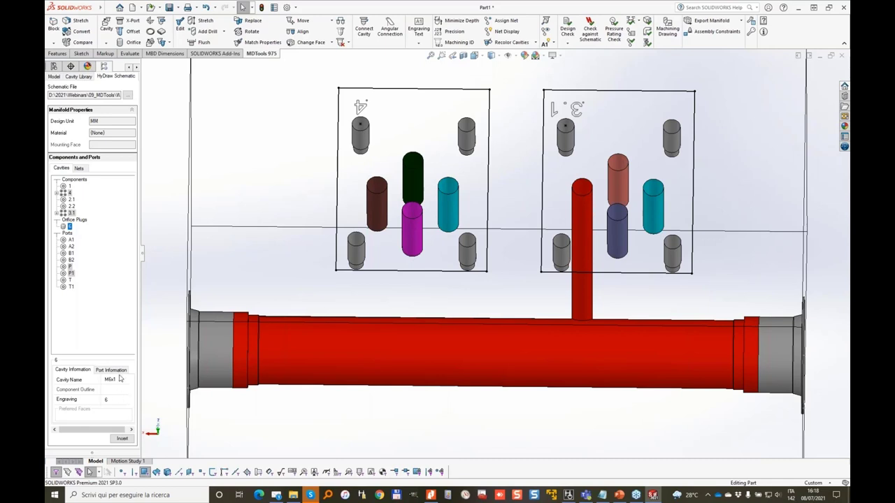
Change the P port drill of cavity 4 to a 7 mm diameter and a 2 mm depth
{"action": "left_click", "coordinate": [378, 189]}
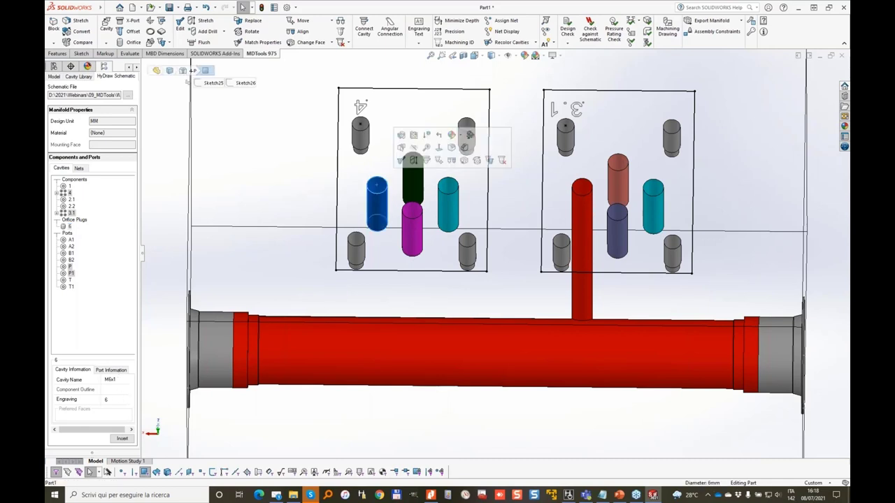
{"action": "left_click", "coordinate": [413, 160]}
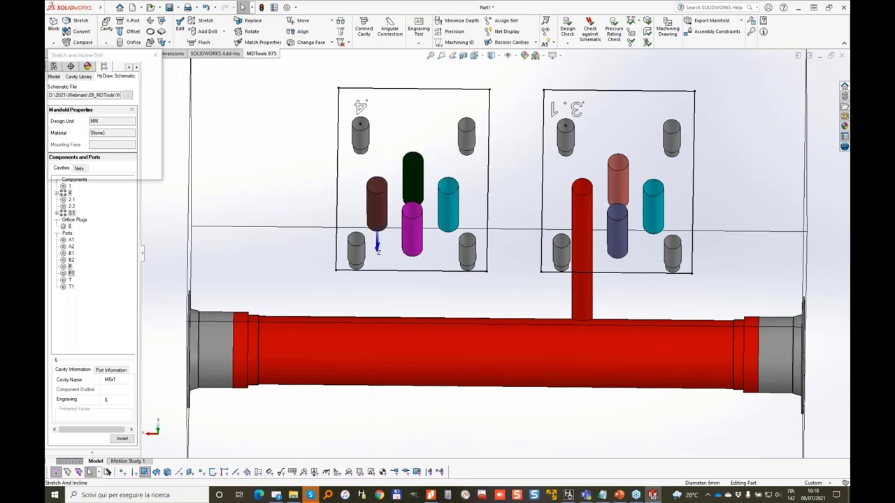
{"action": "double_click", "coordinate": [136, 72]}
{"action": "type", "text": "7"}
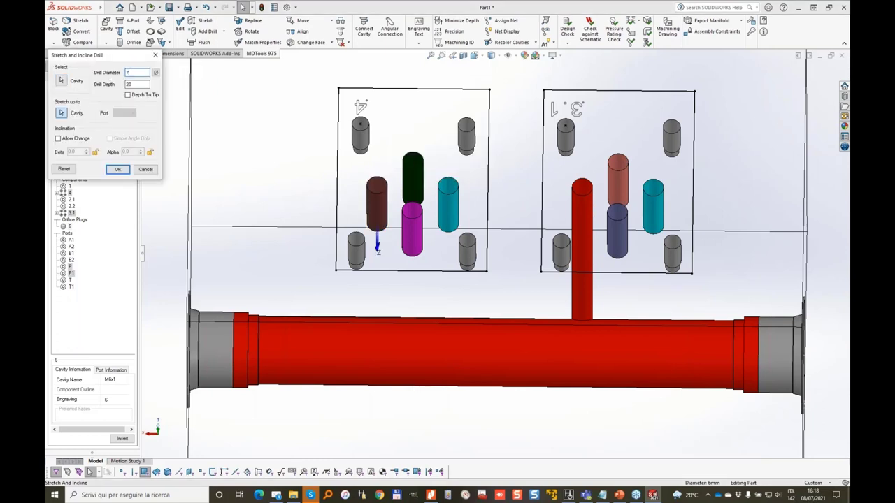
{"action": "key", "text": "Tab"}
{"action": "type", "text": "2"}
{"action": "left_click", "coordinate": [118, 169]}
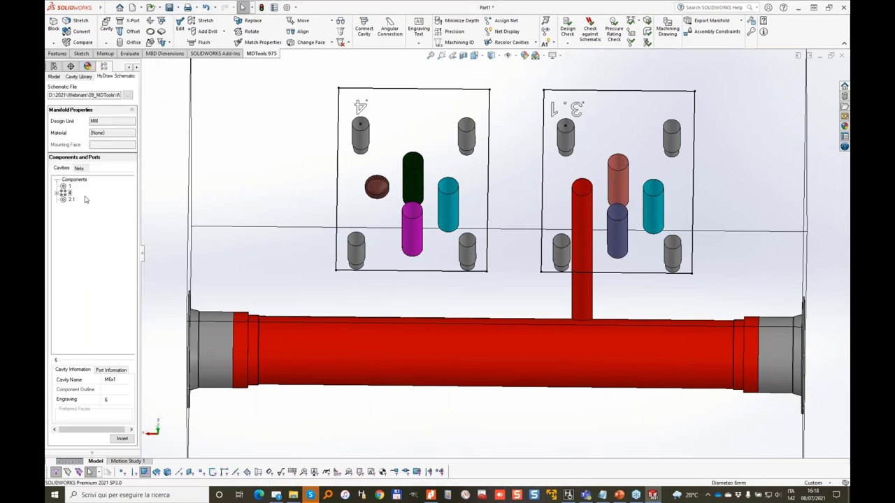
Insert orifice plug 6 into the P port drill of cavity 4 without merging it with the cavity
{"action": "double_click", "coordinate": [69, 228]}
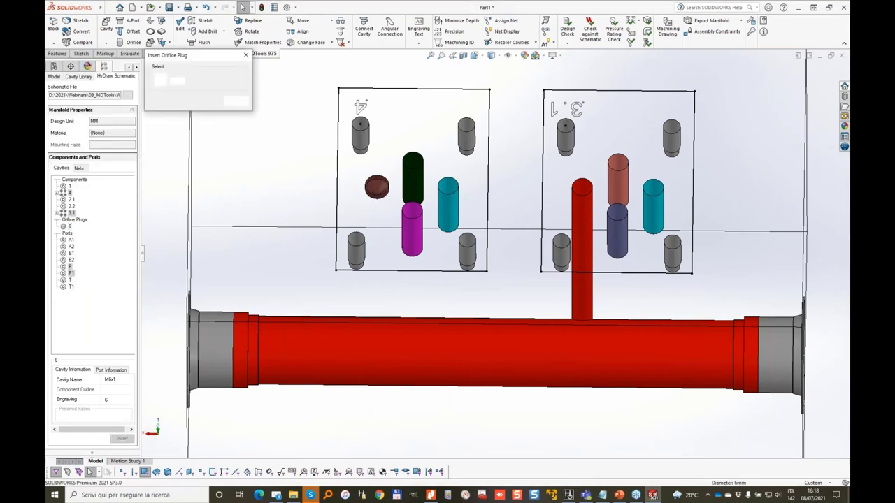
{"action": "left_click", "coordinate": [377, 189]}
{"action": "left_click", "coordinate": [209, 122]}
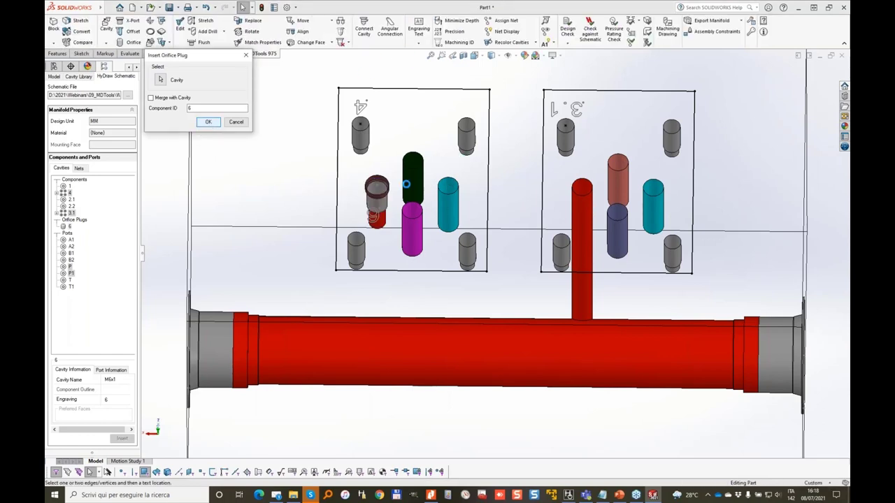
{"action": "middle_click_drag", "start_coordinate": [412, 256], "coordinate": [475, 216]}
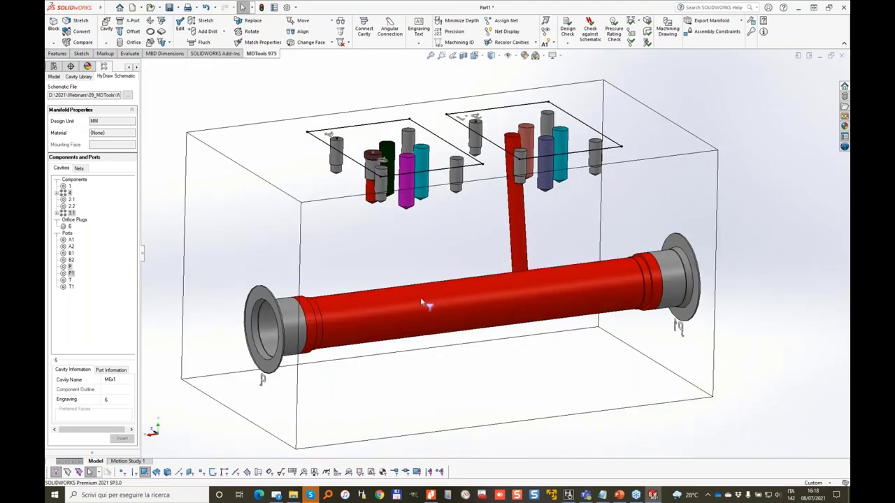
Insert an MB-600-060 construction port on the block's back face to connect orifice plug 6's drill with the main P port drilling
{"action": "middle_click_drag", "start_coordinate": [370, 171], "coordinate": [424, 243]}
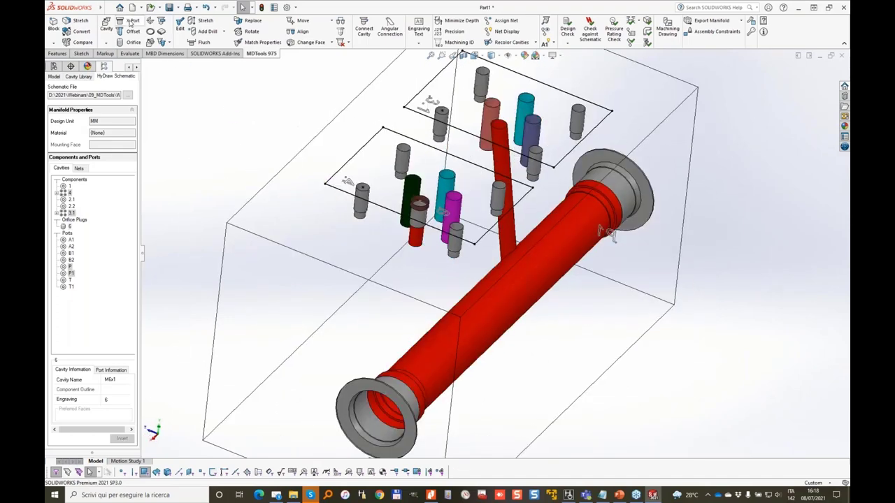
{"action": "left_click", "coordinate": [130, 22]}
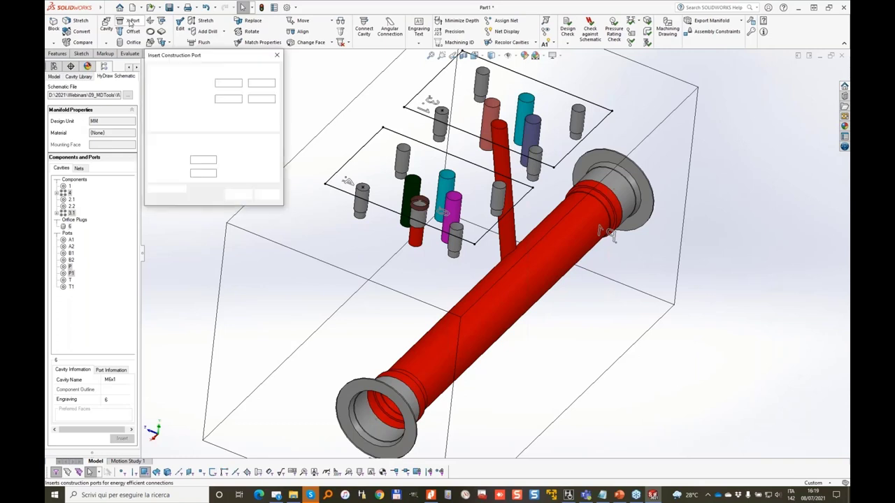
{"action": "left_click", "coordinate": [418, 243]}
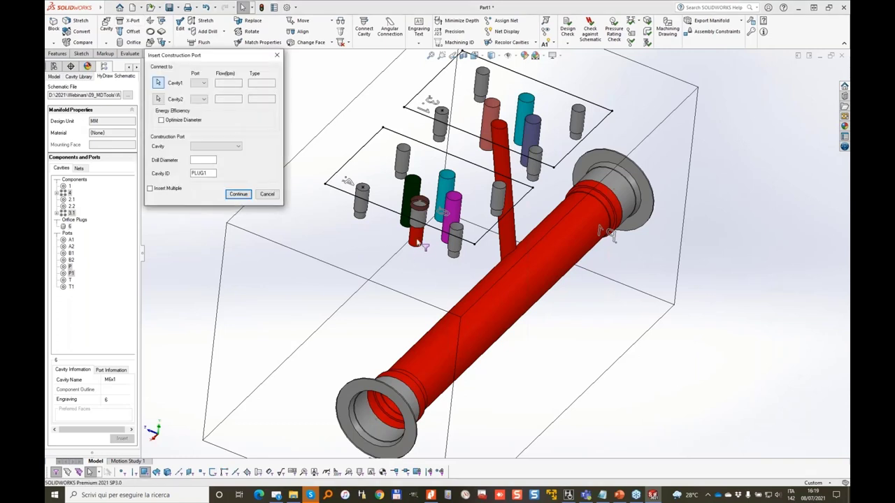
{"action": "left_click", "coordinate": [381, 431]}
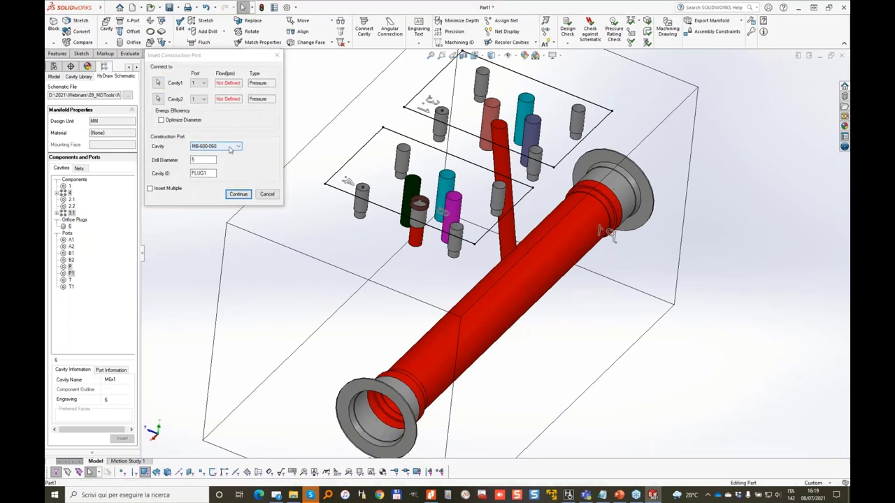
{"action": "left_click", "coordinate": [230, 148]}
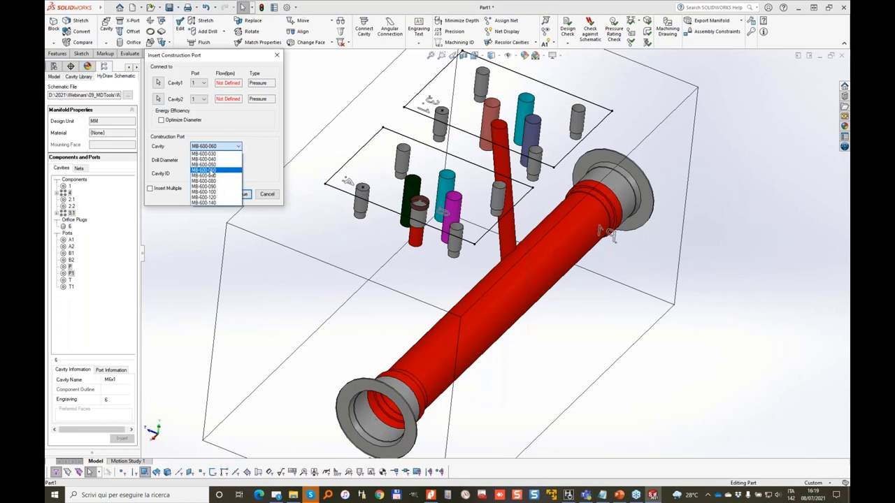
{"action": "left_click", "coordinate": [209, 171]}
{"action": "left_click", "coordinate": [236, 193]}
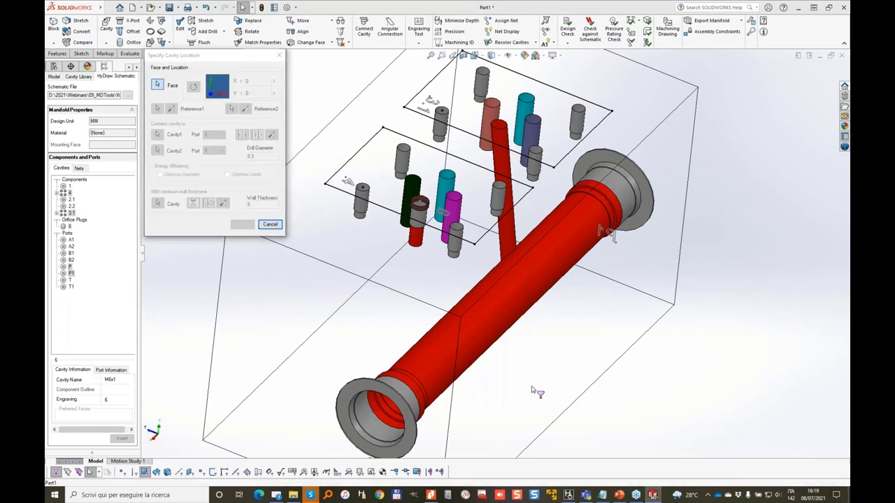
{"action": "left_click", "coordinate": [243, 225]}
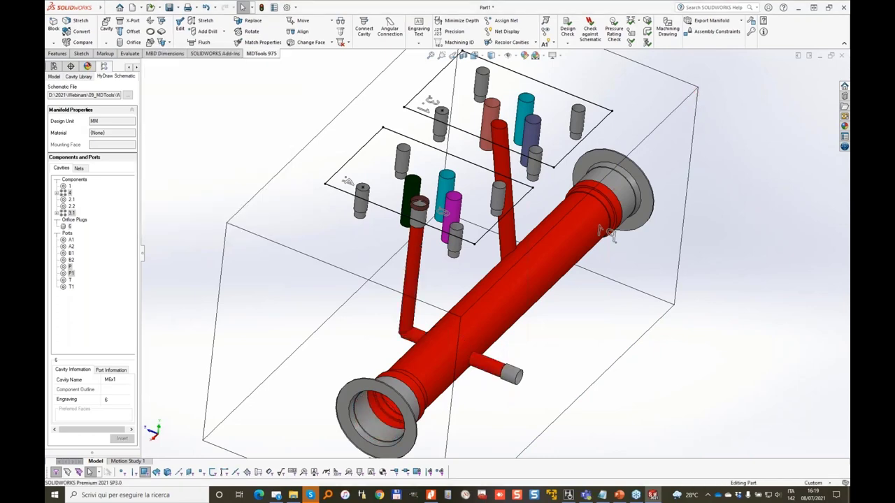
Place cavity 1 of net P on the block's front face and connect it in line with the main P drilling
{"action": "middle_click_drag", "start_coordinate": [600, 229], "coordinate": [476, 254]}
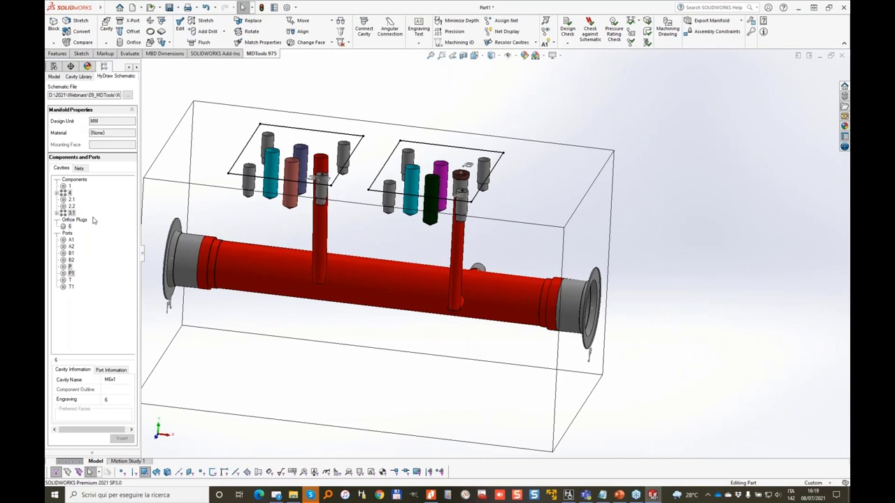
{"action": "left_click", "coordinate": [81, 169]}
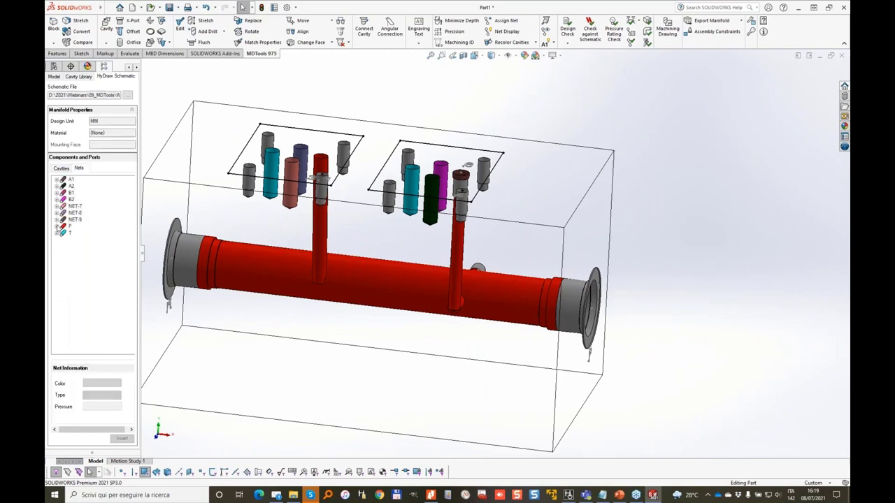
{"action": "left_click", "coordinate": [56, 226]}
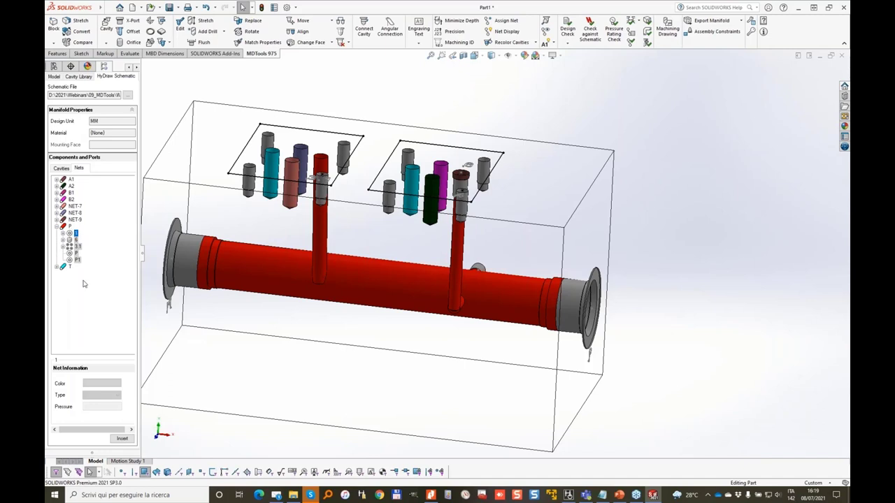
{"action": "left_click", "coordinate": [122, 438]}
{"action": "left_click", "coordinate": [335, 434]}
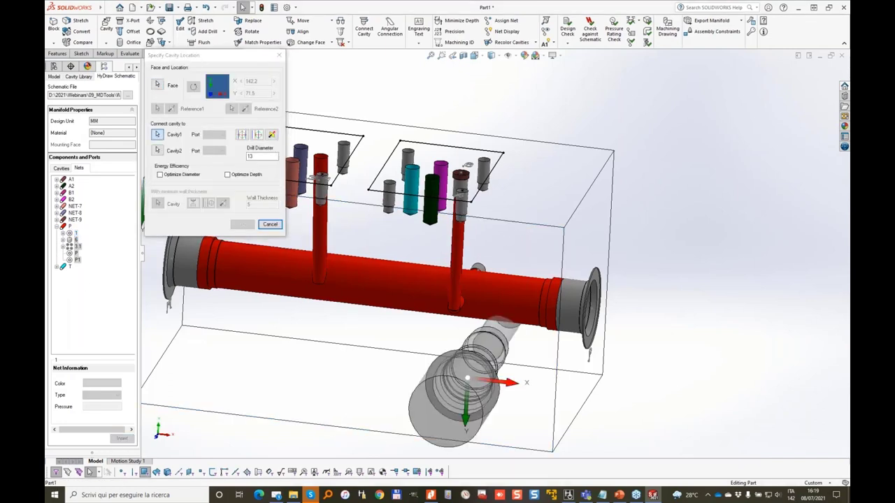
{"action": "left_click", "coordinate": [243, 135]}
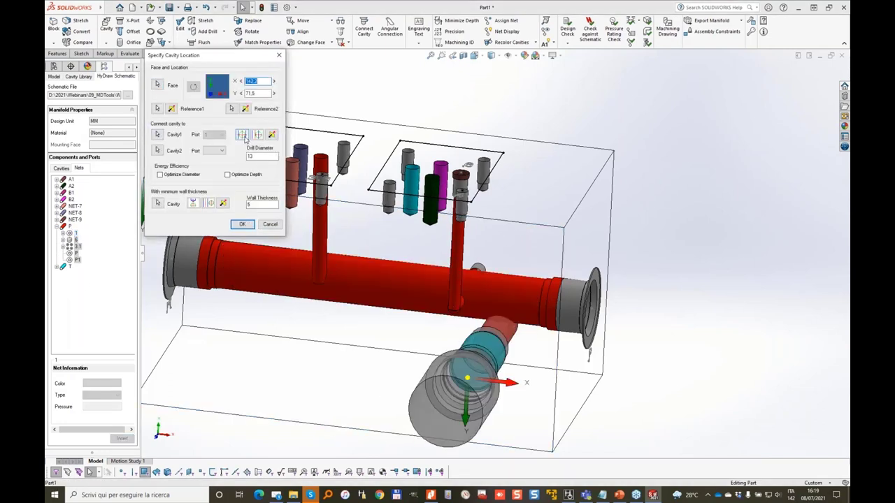
Align cavity 1 with orifice plug 6's drill by setting the X offset to 0, and insert it
{"action": "middle_click_drag", "start_coordinate": [300, 160], "coordinate": [393, 226]}
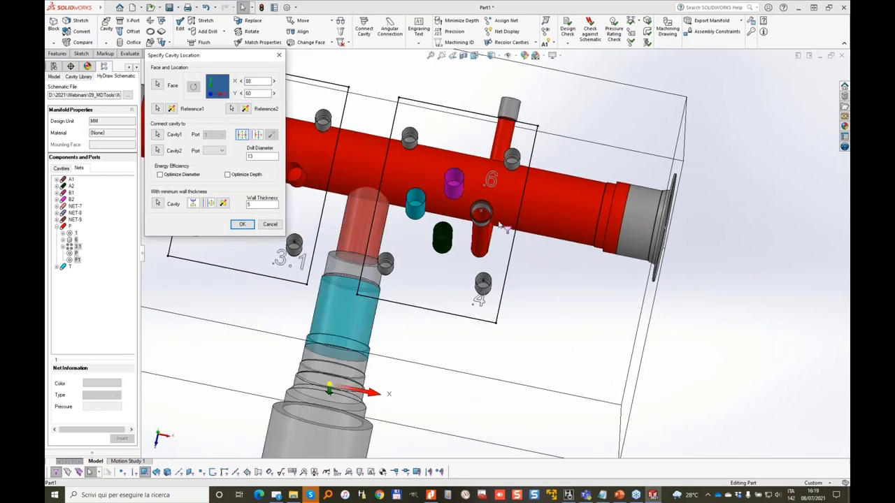
{"action": "middle_click_drag", "start_coordinate": [514, 122], "coordinate": [504, 133]}
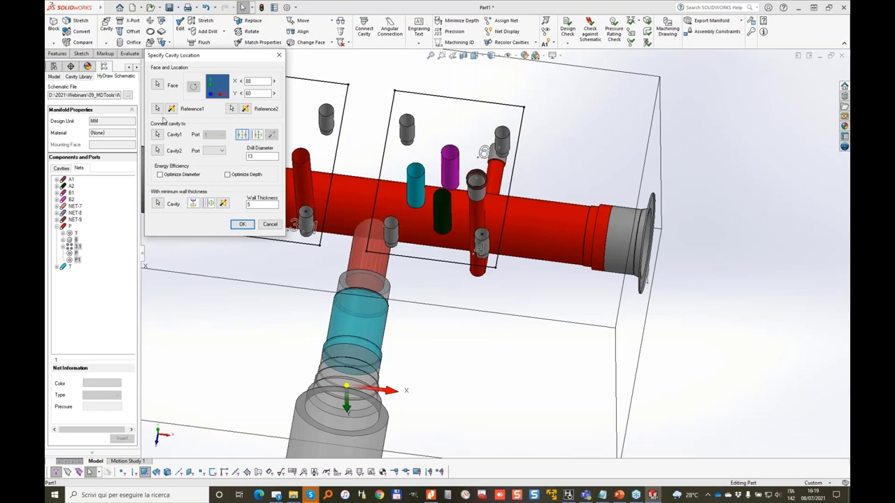
{"action": "left_click", "coordinate": [477, 221]}
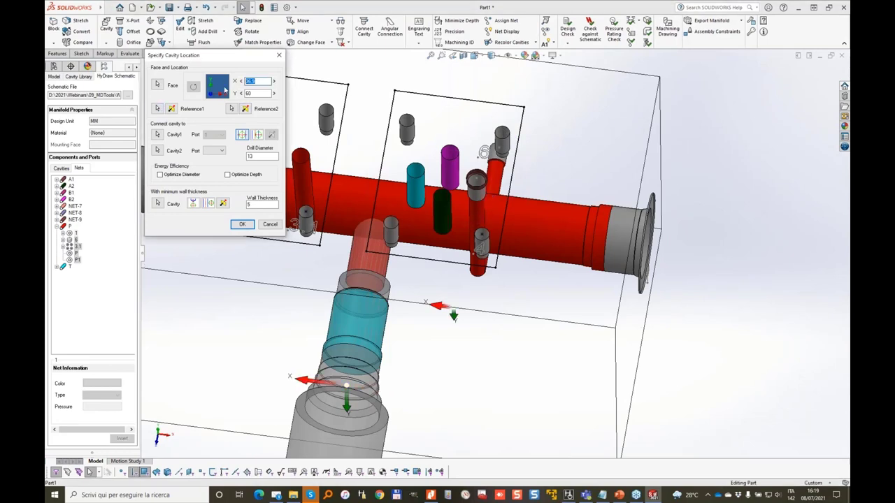
{"action": "type", "text": "0"}
{"action": "key", "text": "Tab"}
{"action": "key", "text": "Return"}
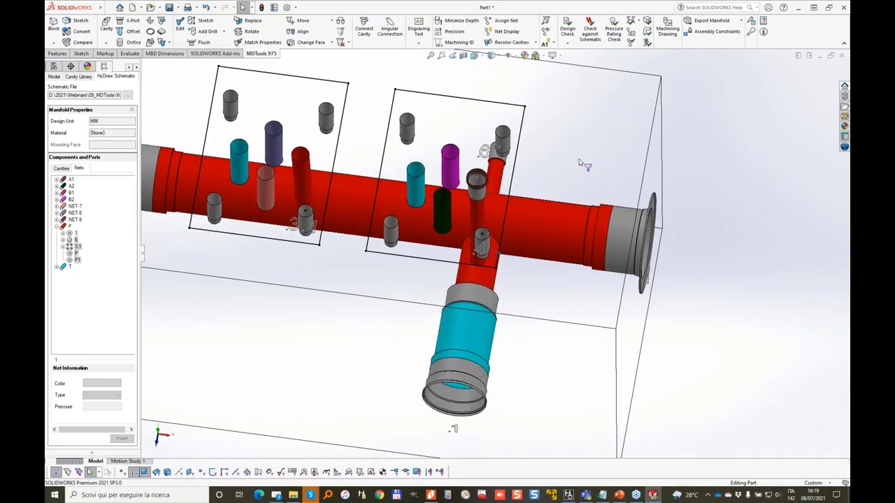
Delete the construction port PLUG1 from the back of the block
{"action": "middle_click_drag", "start_coordinate": [581, 163], "coordinate": [630, 336]}
{"action": "left_click", "coordinate": [635, 338]}
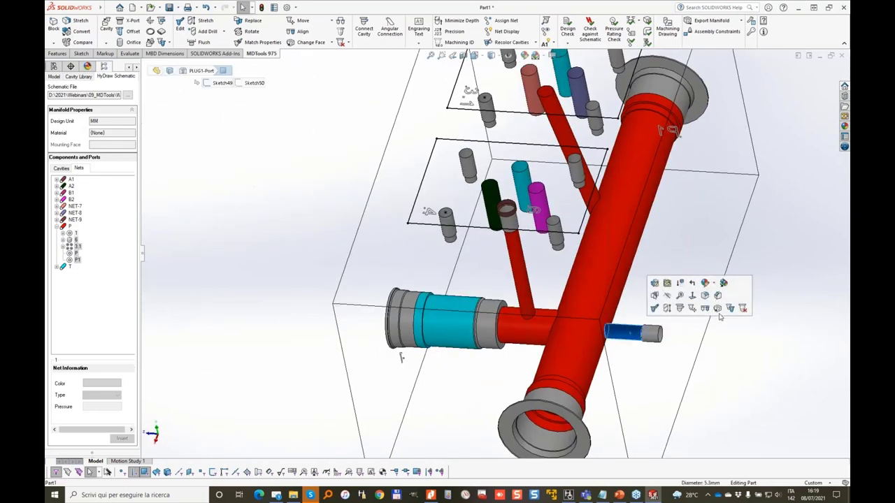
{"action": "left_click", "coordinate": [743, 310]}
{"action": "left_click", "coordinate": [433, 265]}
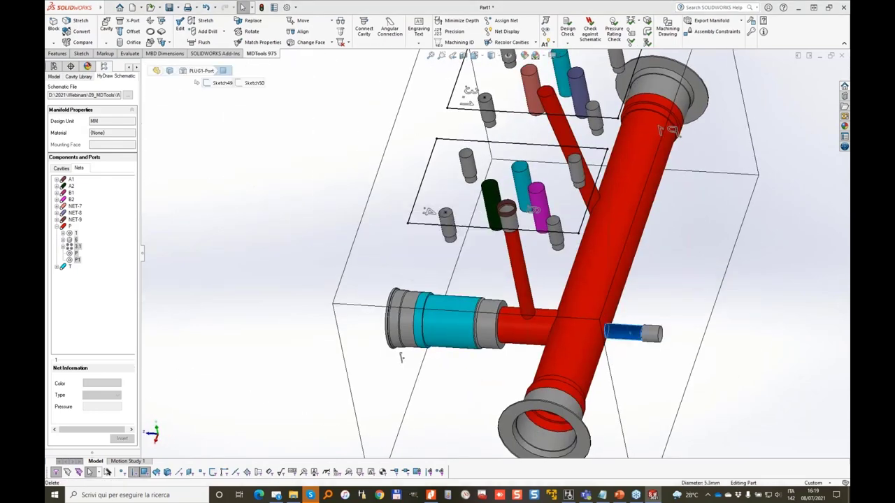
Insert port T of net T beside port P, connected to cavity 1, and port T1 on the opposite end face
{"action": "middle_click_drag", "start_coordinate": [242, 270], "coordinate": [255, 266]}
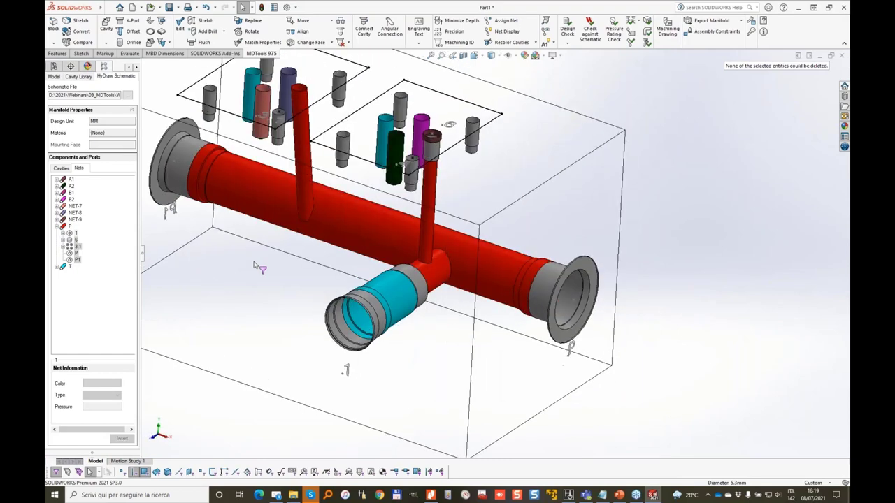
{"action": "middle_click_drag", "start_coordinate": [486, 265], "coordinate": [153, 214]}
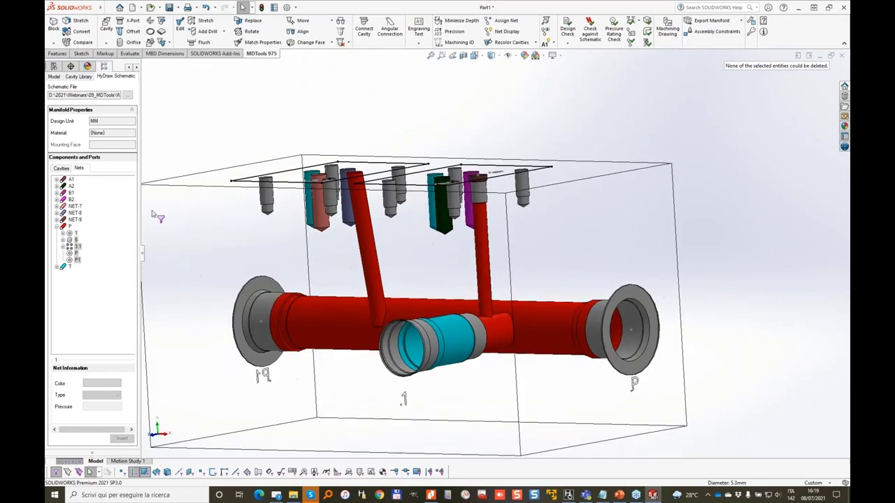
{"action": "left_click", "coordinate": [57, 268]}
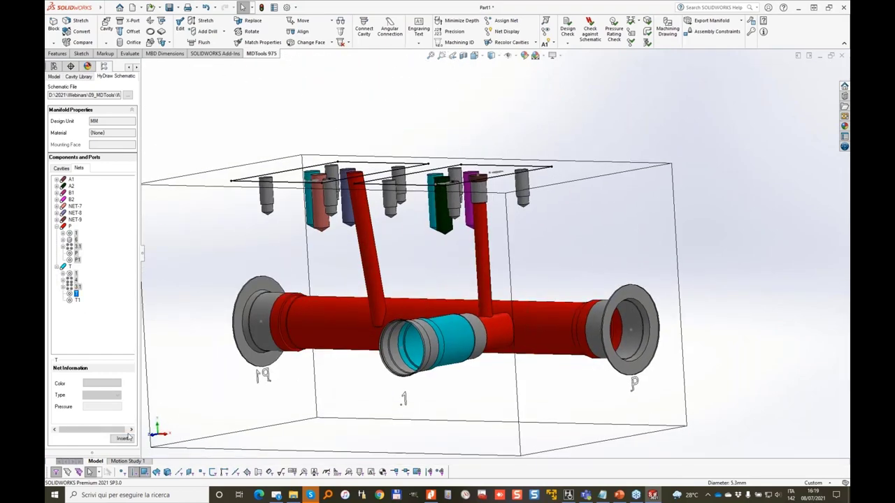
{"action": "left_click", "coordinate": [122, 439]}
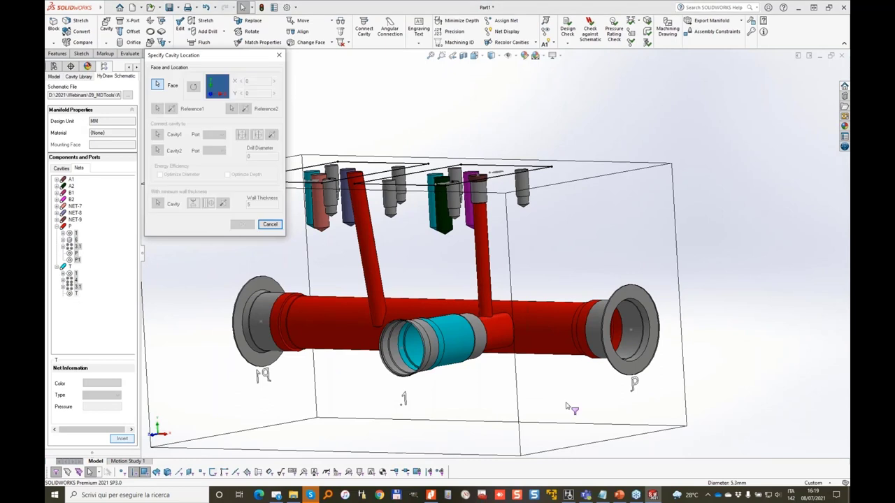
{"action": "left_click", "coordinate": [456, 341]}
{"action": "left_click", "coordinate": [243, 224]}
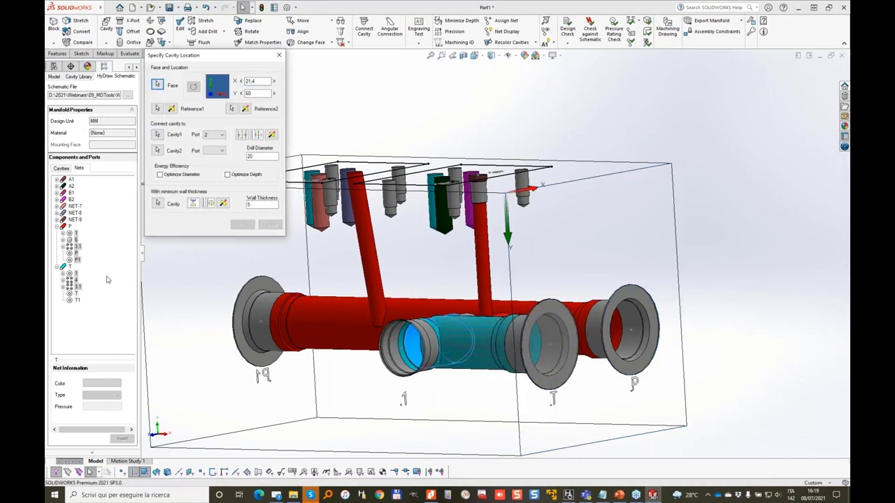
{"action": "left_click", "coordinate": [77, 301]}
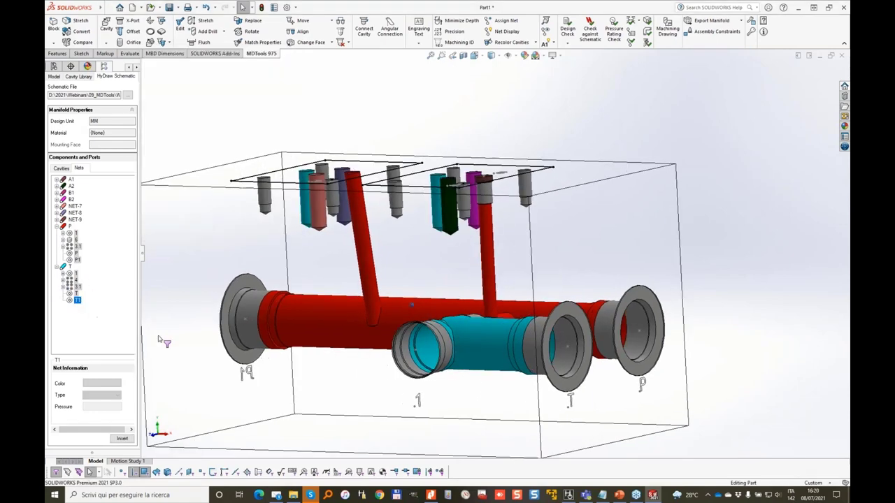
{"action": "left_click", "coordinate": [122, 438]}
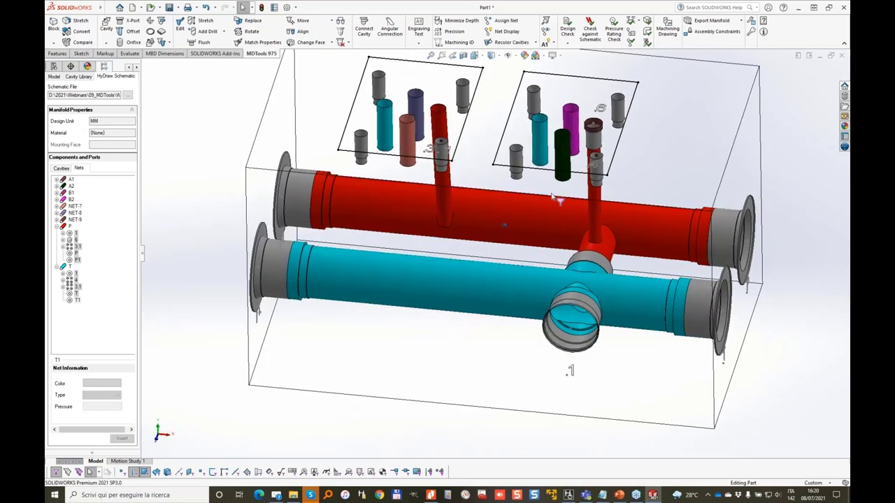
Stretch the port P drill to a 15 mm diameter, keeping its depth
{"action": "middle_click_drag", "start_coordinate": [559, 199], "coordinate": [447, 220]}
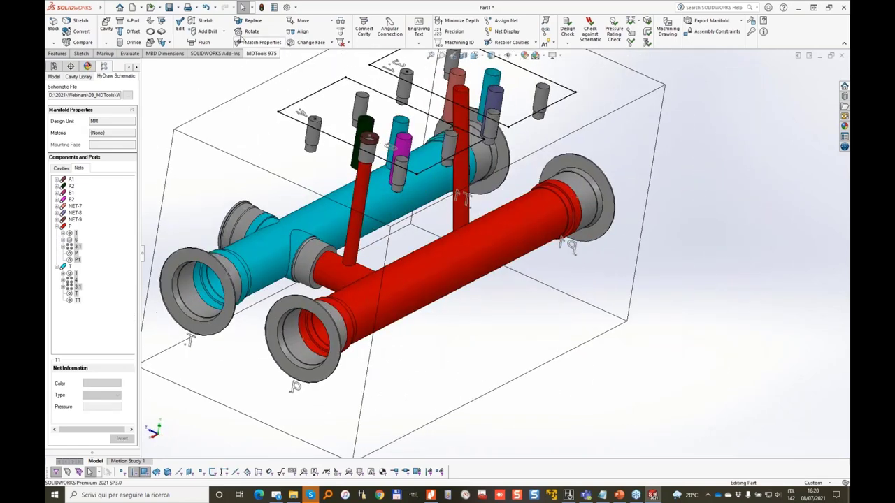
{"action": "left_click", "coordinate": [201, 21]}
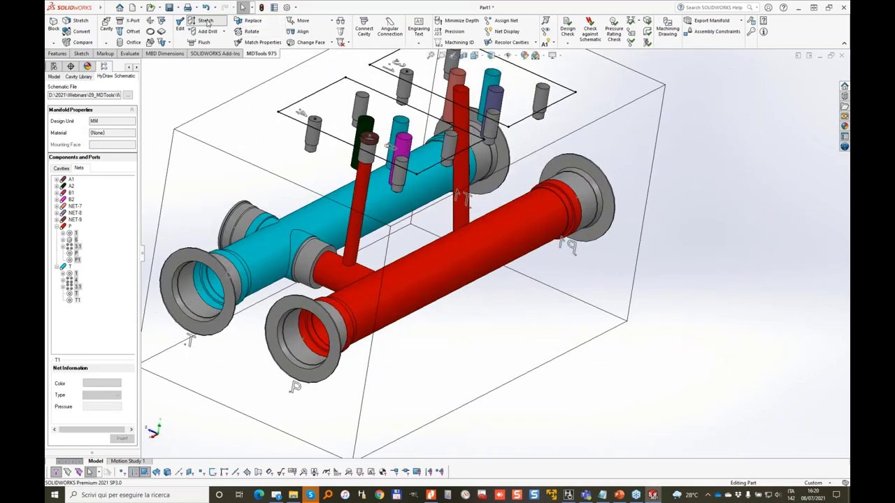
{"action": "left_click", "coordinate": [338, 338]}
{"action": "type", "text": "15"}
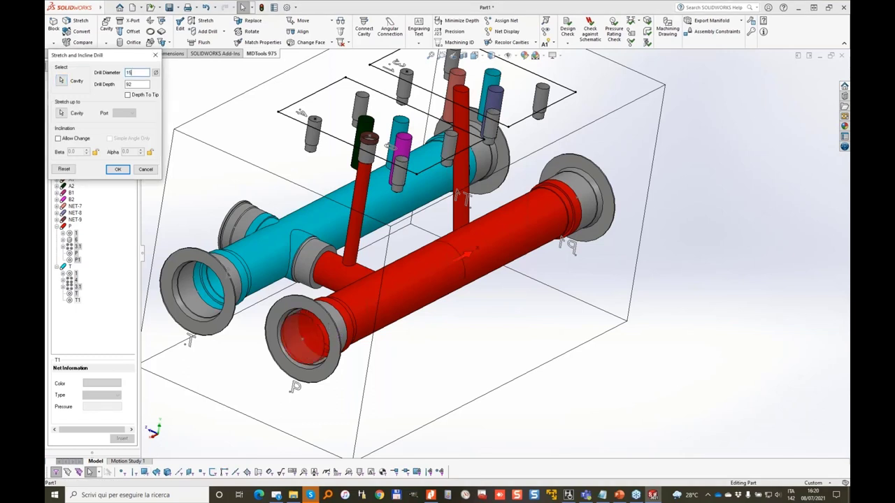
{"action": "key", "text": "Tab"}
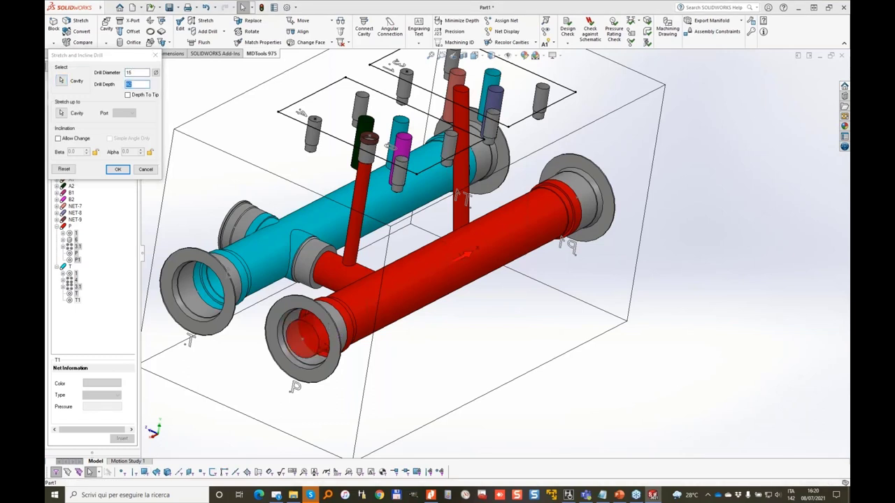
{"action": "key", "text": "Return"}
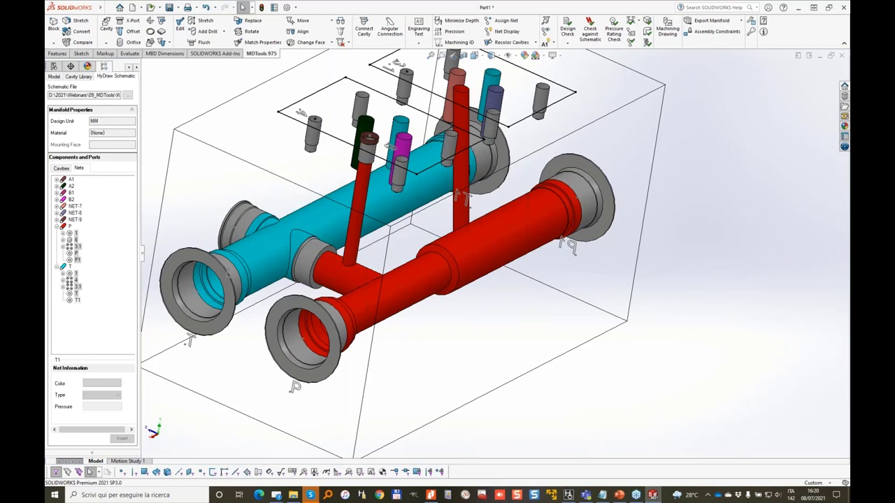
Match the drill diameter of ports T, T1 and P1 to that of port P
{"action": "left_click", "coordinate": [261, 42]}
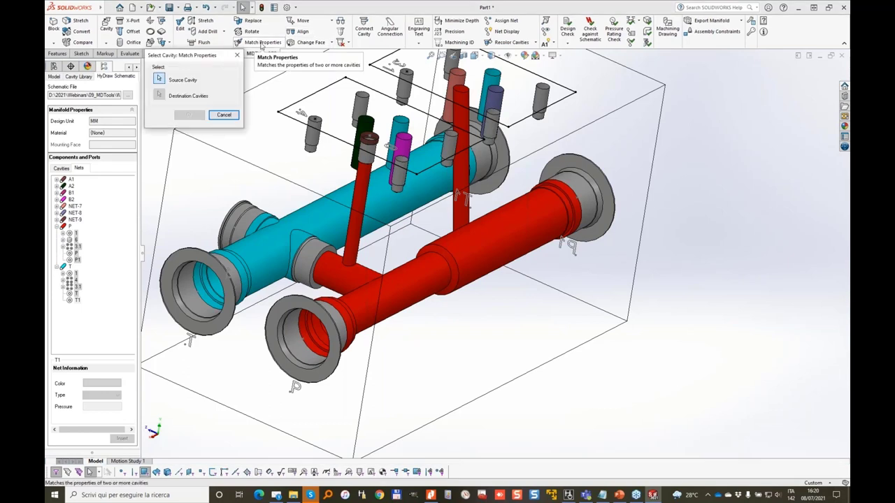
{"action": "left_click", "coordinate": [414, 269]}
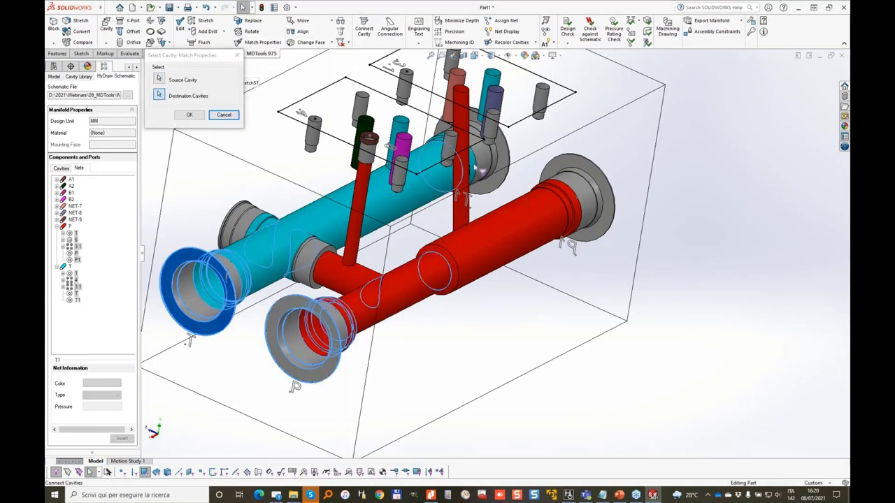
{"action": "left_click", "coordinate": [479, 169]}
{"action": "left_click", "coordinate": [590, 182]}
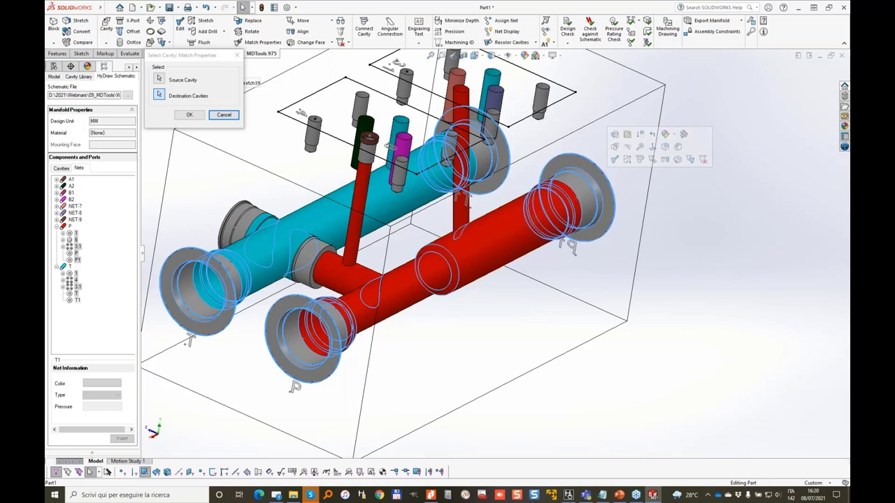
{"action": "left_click", "coordinate": [190, 115]}
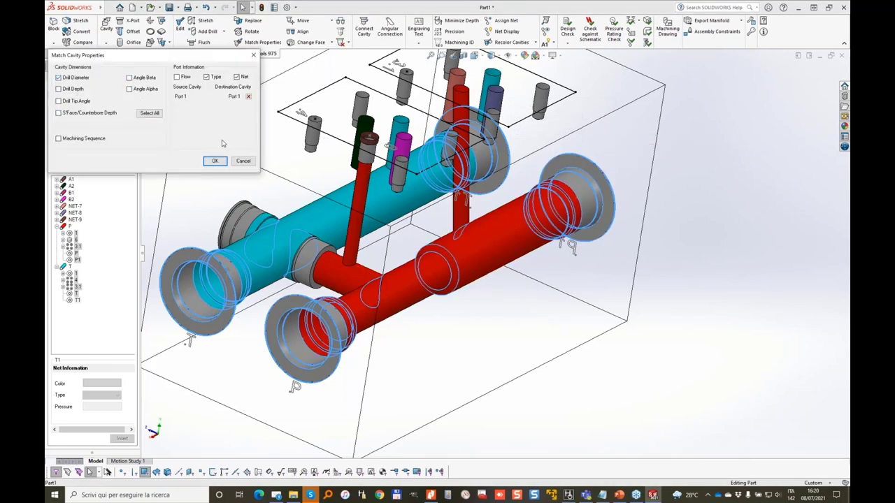
{"action": "left_click", "coordinate": [214, 160]}
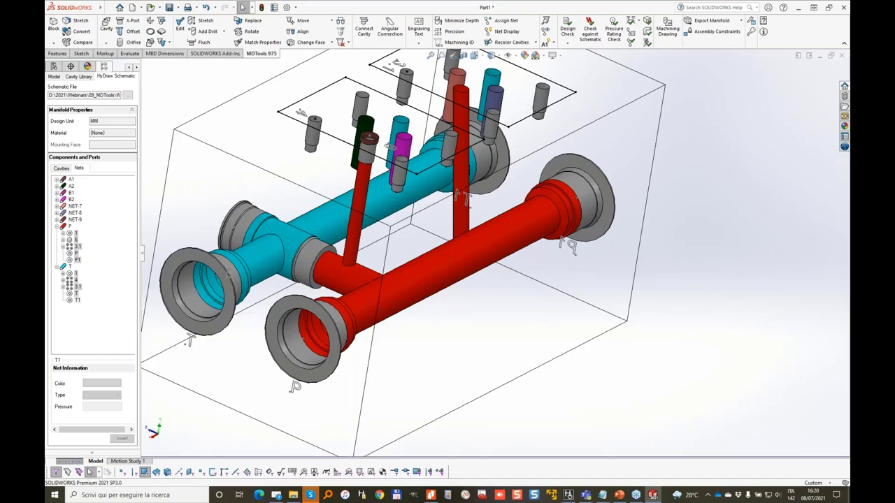
Insert a construction port with a 6 mm drill on cavity 1's face, linking footprint 3.1's tank port to the T drilling
{"action": "middle_click_drag", "start_coordinate": [341, 183], "coordinate": [236, 125]}
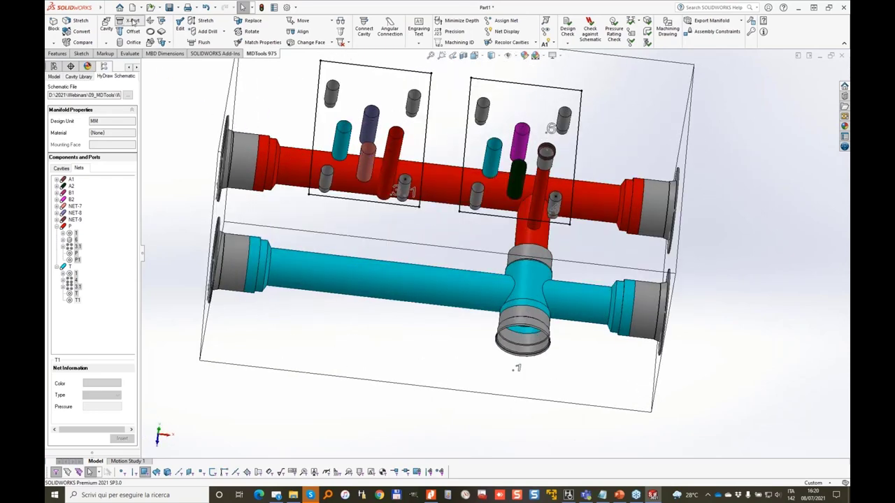
{"action": "left_click", "coordinate": [128, 20]}
{"action": "left_click", "coordinate": [343, 140]}
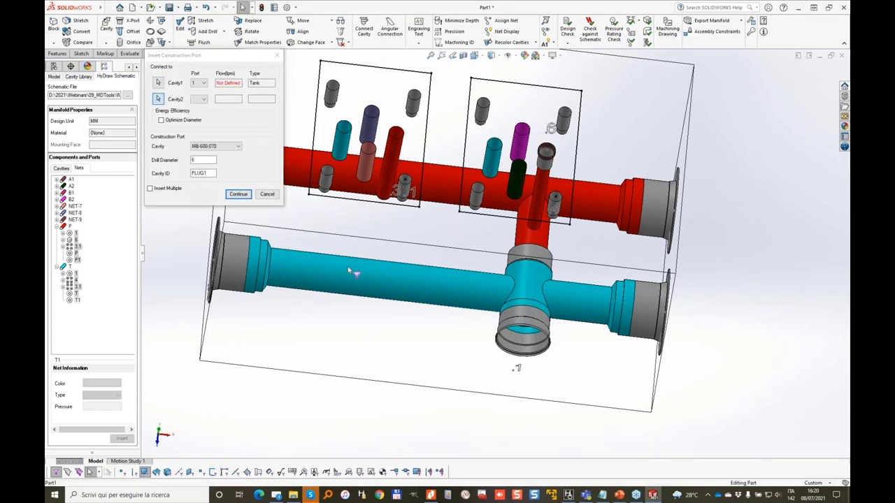
{"action": "left_click", "coordinate": [237, 194]}
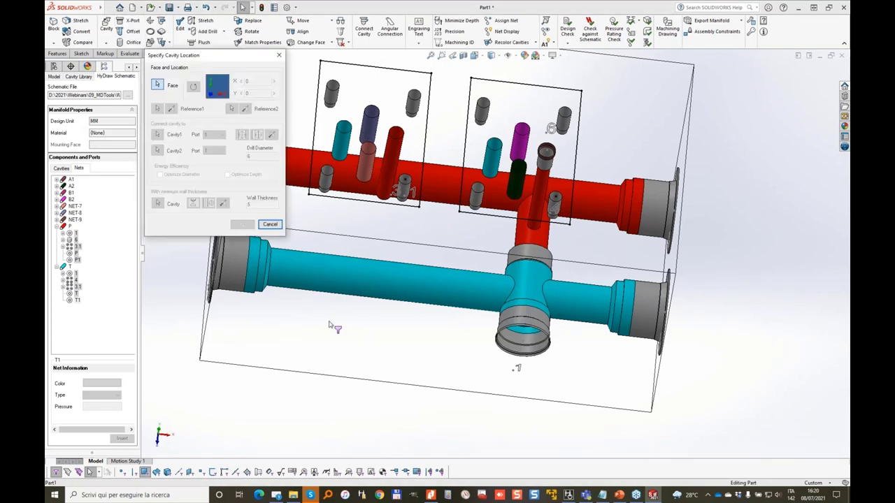
{"action": "left_click", "coordinate": [320, 308]}
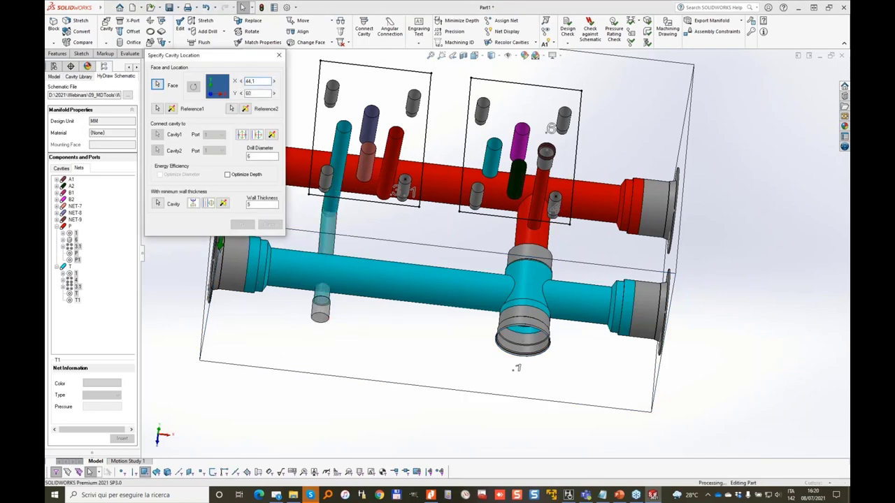
Insert a second 6 mm construction port on the same face, linking footprint 4's tank port to the T drilling
{"action": "left_click", "coordinate": [130, 23]}
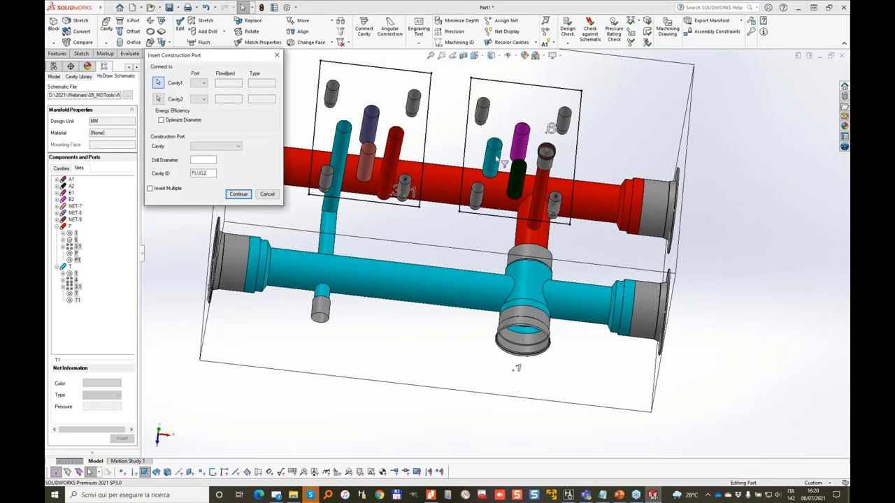
{"action": "left_click", "coordinate": [238, 194]}
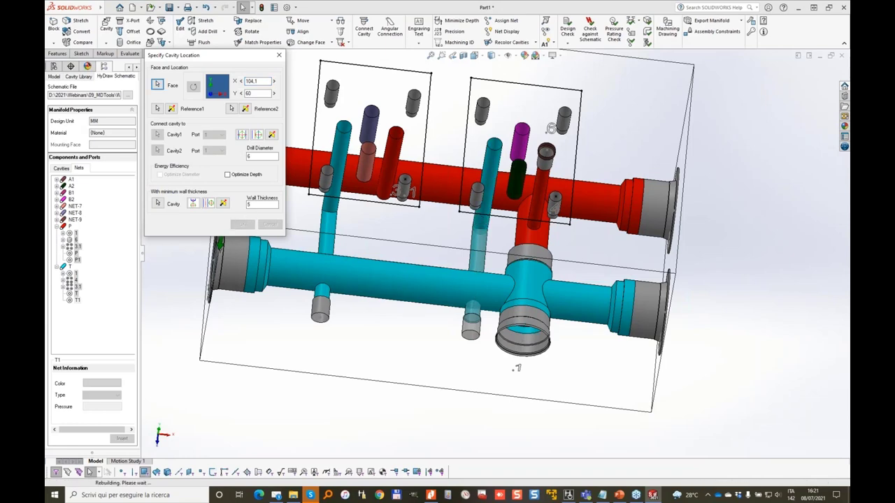
{"action": "left_click", "coordinate": [279, 55]}
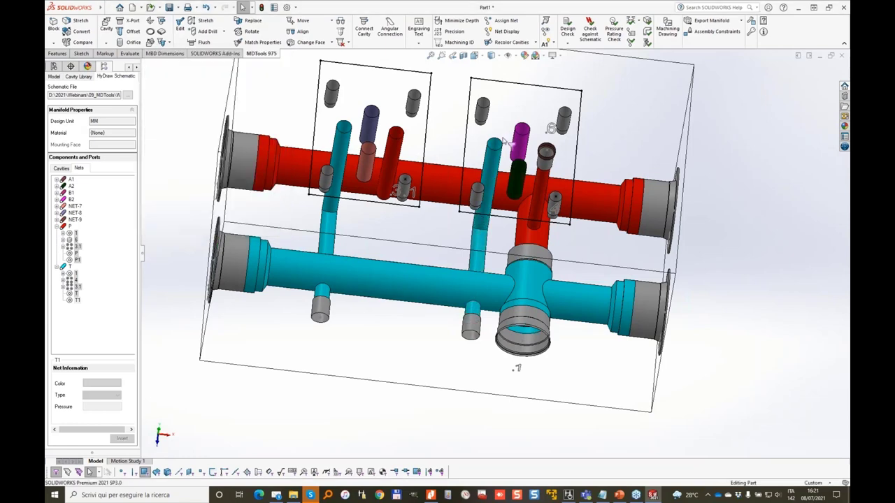
Insert port A2 of net A2 on cavity 1's face at X 115, Y 20, connected to footprint 4 with a 10 mm drill
{"action": "middle_click_drag", "start_coordinate": [498, 144], "coordinate": [400, 162]}
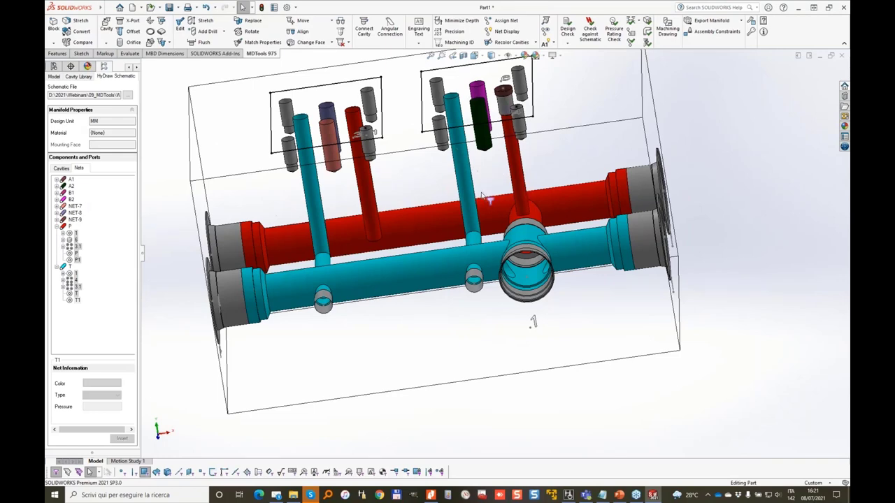
{"action": "middle_click_drag", "start_coordinate": [450, 161], "coordinate": [409, 204]}
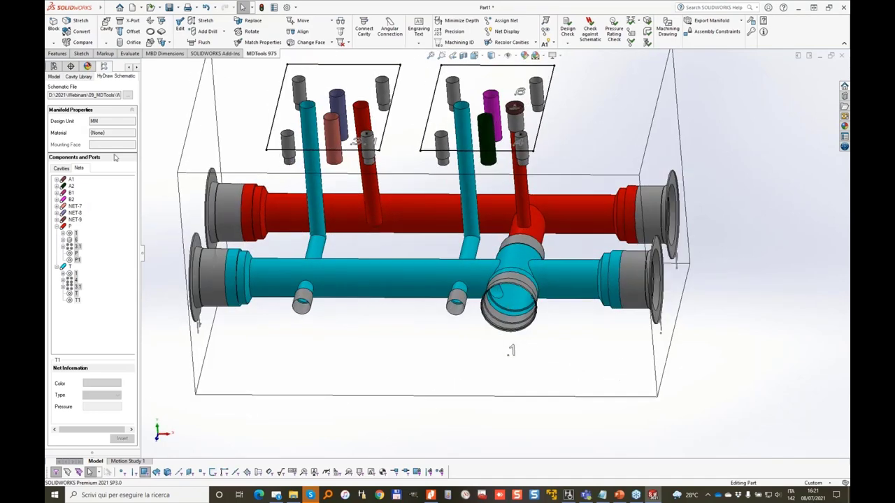
{"action": "left_click", "coordinate": [62, 169]}
{"action": "left_click", "coordinate": [81, 168]}
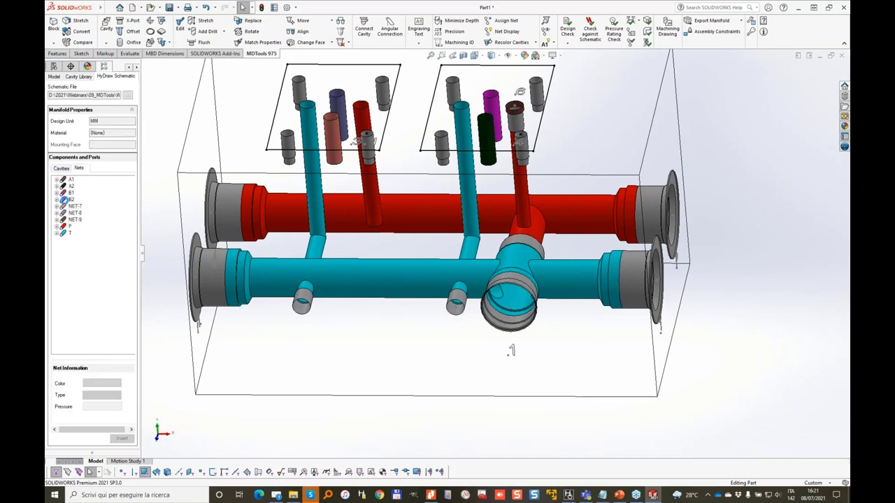
{"action": "left_click", "coordinate": [57, 200]}
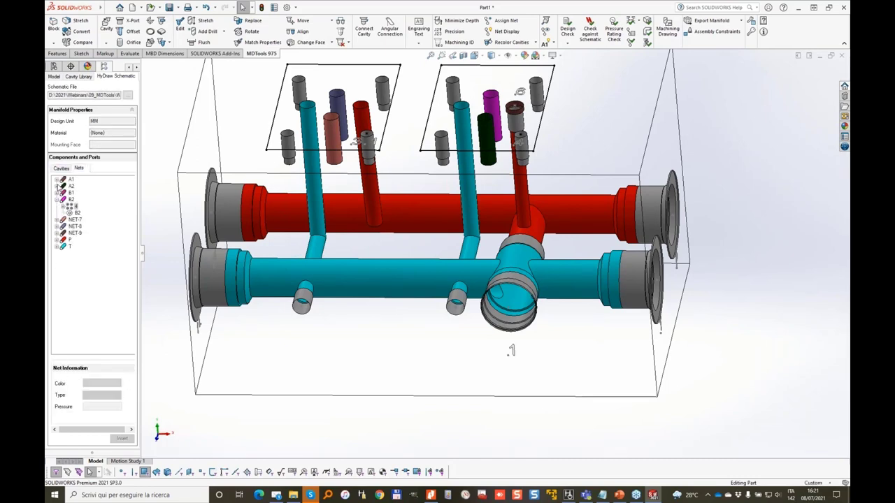
{"action": "left_click", "coordinate": [57, 186]}
{"action": "left_click", "coordinate": [77, 199]}
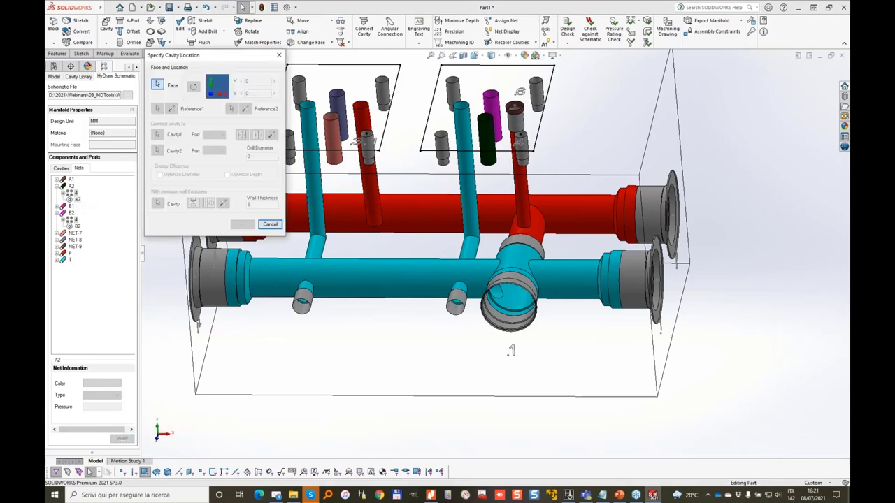
{"action": "left_click", "coordinate": [469, 218]}
{"action": "left_click", "coordinate": [242, 134]}
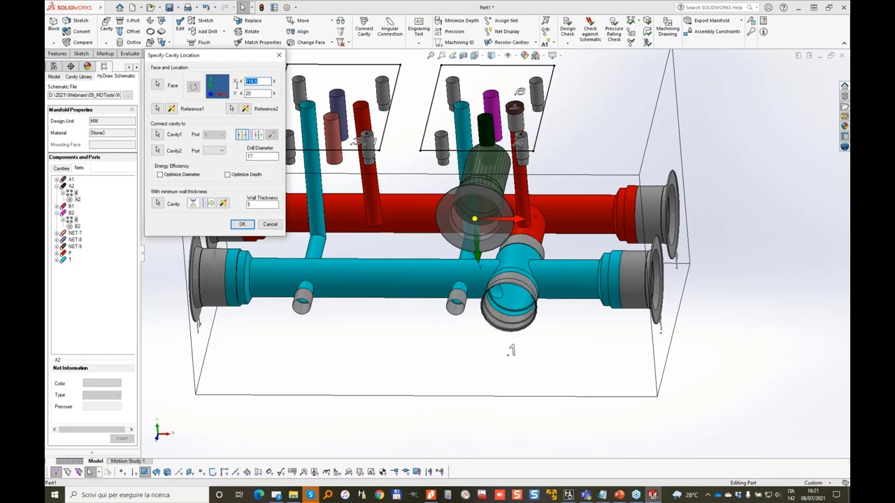
{"action": "key", "text": "Tab"}
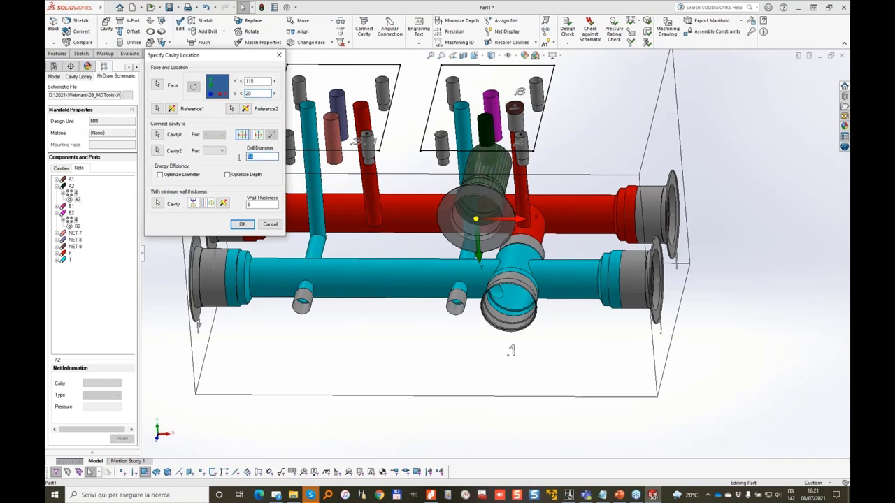
{"action": "type", "text": "10"}
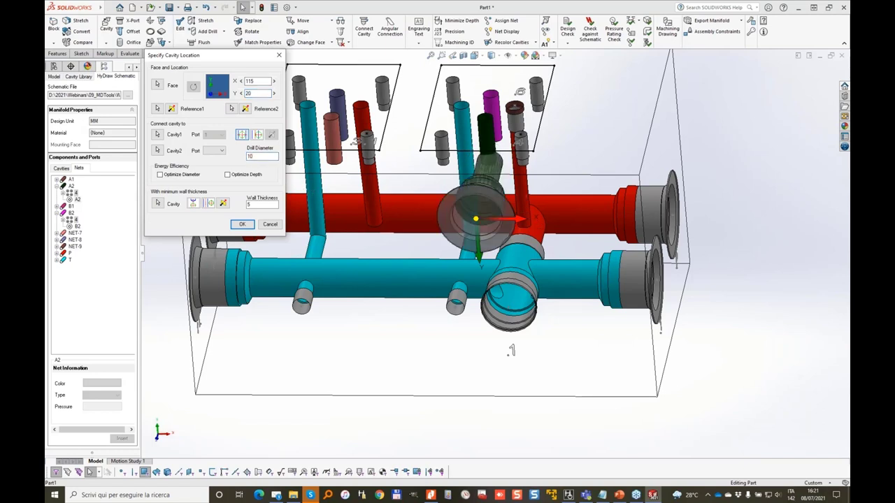
{"action": "key", "text": "Return"}
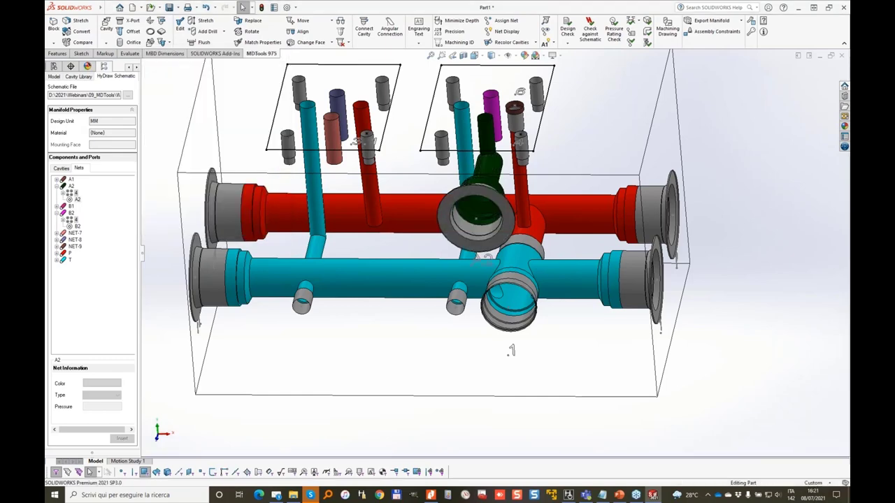
Relocate cavity 1's engraving text to just above and beside the cavity, at about X 141.2, Y 44
{"action": "middle_click_drag", "start_coordinate": [525, 365], "coordinate": [523, 311]}
{"action": "scroll", "coordinate": [537, 306], "scroll_direction": "down", "scroll_amount": 1}
{"action": "mouse_move", "coordinate": [521, 72]}
{"action": "middle_mouse_down"}
{"action": "mouse_move", "coordinate": [519, 91]}
{"action": "mouse_move", "coordinate": [529, 79]}
{"action": "middle_mouse_up"}
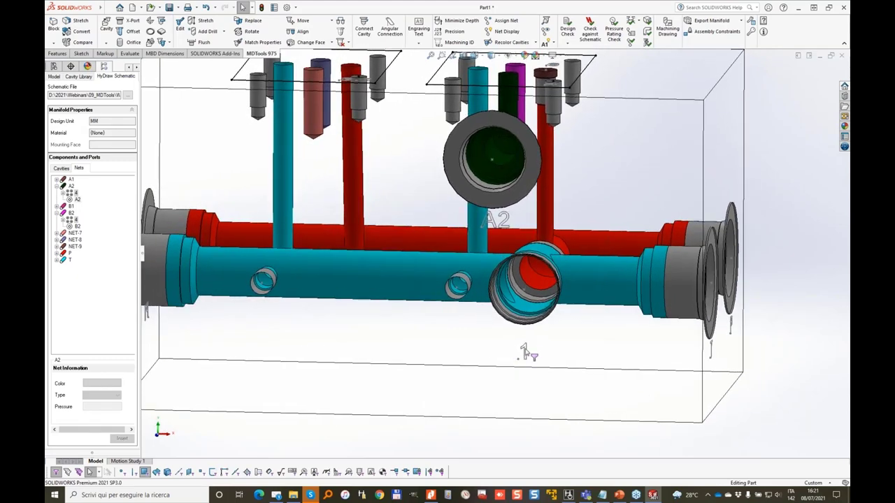
{"action": "left_click", "coordinate": [419, 30]}
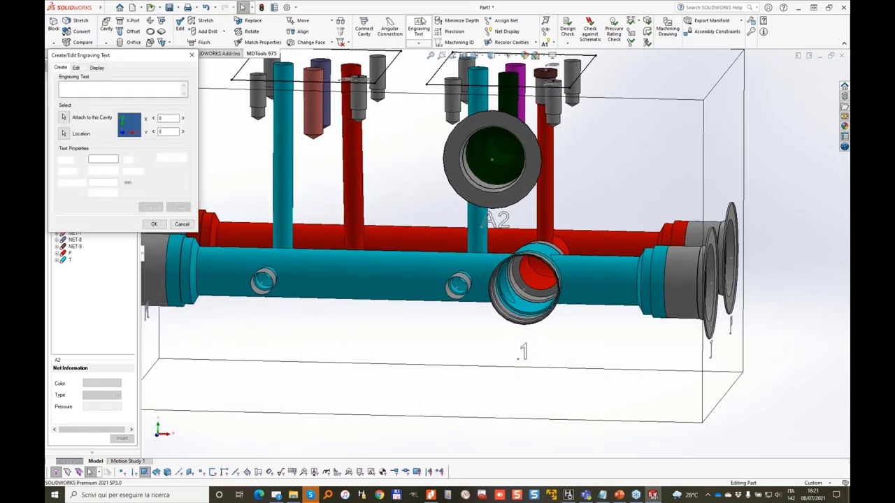
{"action": "left_click", "coordinate": [76, 67]}
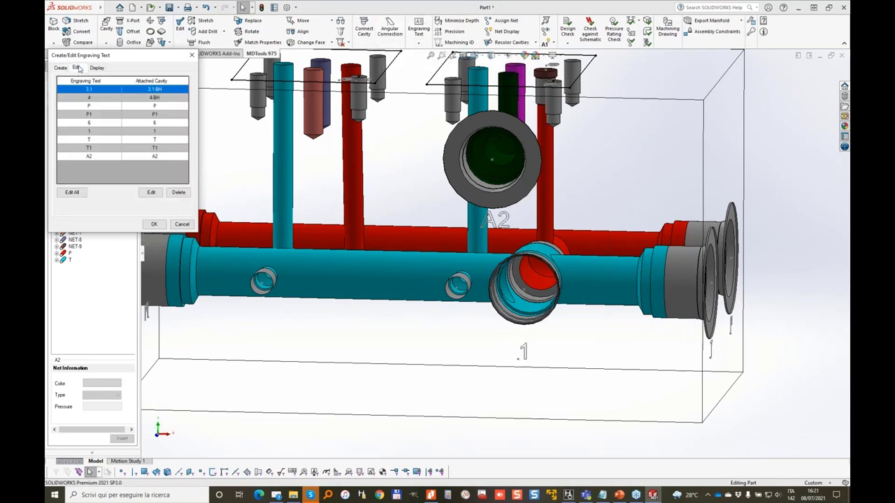
{"action": "left_click", "coordinate": [90, 132]}
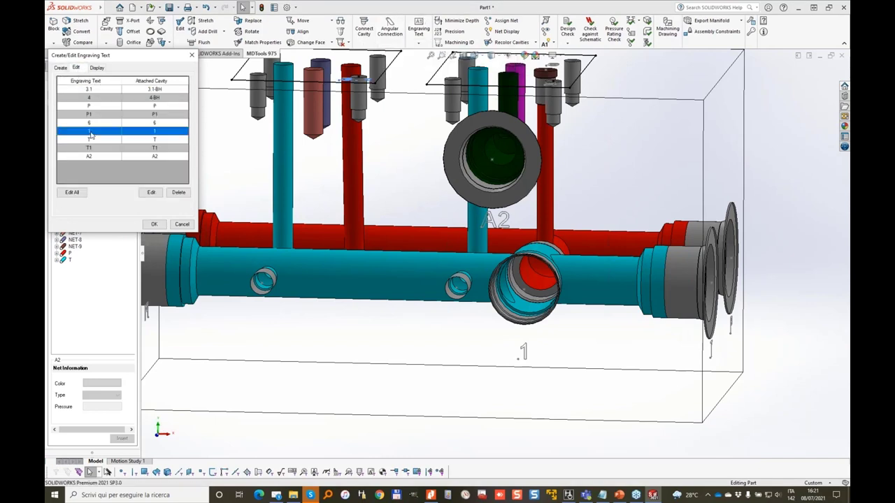
{"action": "left_click", "coordinate": [151, 193]}
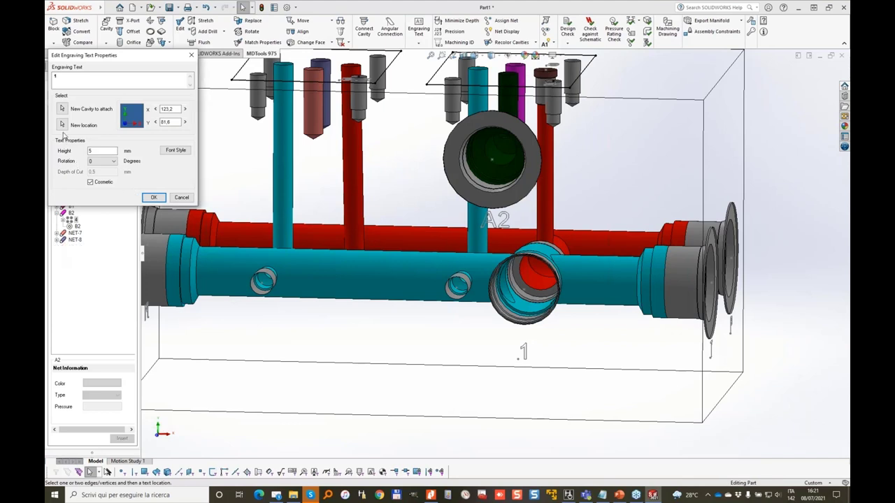
{"action": "left_click", "coordinate": [62, 127]}
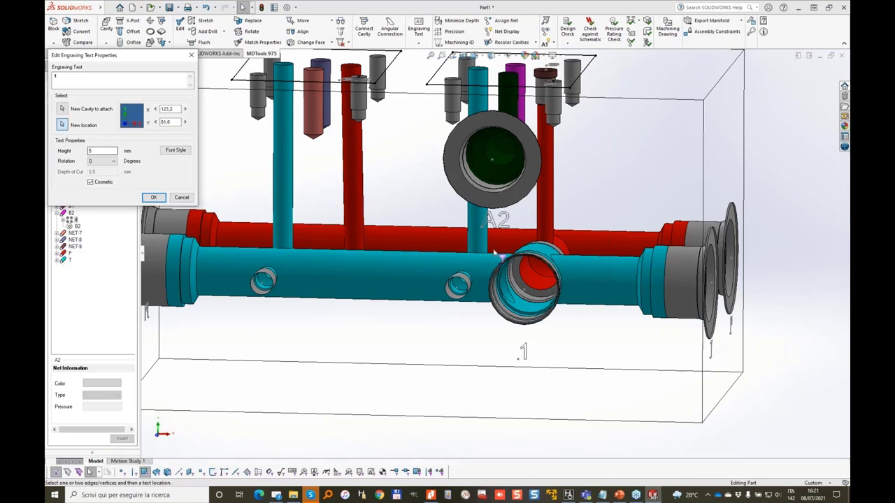
{"action": "left_click", "coordinate": [574, 240]}
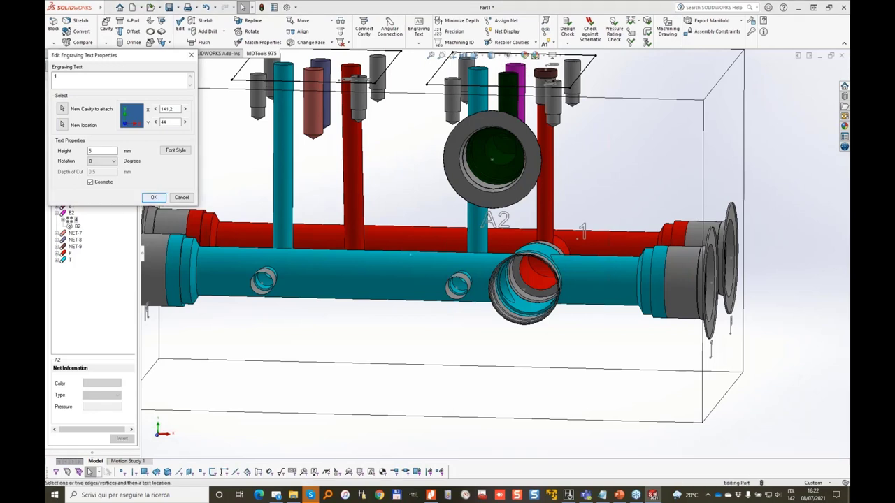
{"action": "left_click", "coordinate": [154, 197]}
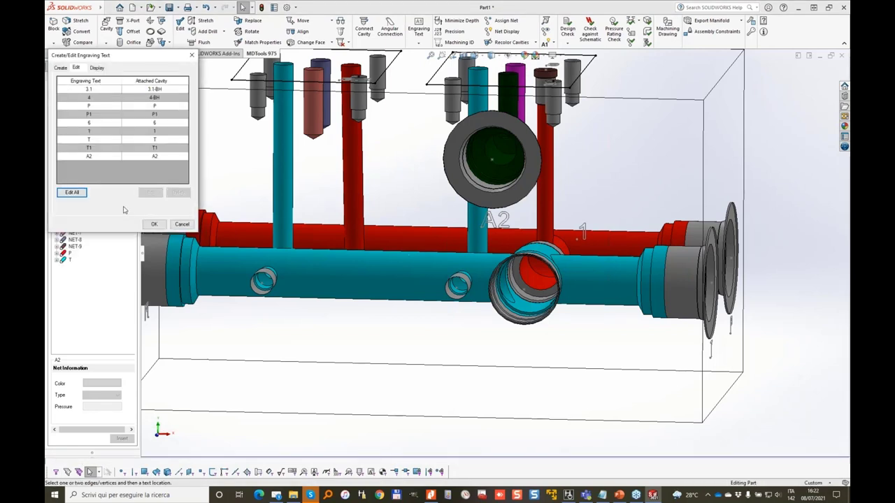
{"action": "left_click", "coordinate": [154, 225]}
Insert port B2 of net B2 below cavity 1 on the same face at X 115, Y 80, connected to footprint 4
{"action": "left_click", "coordinate": [78, 228]}
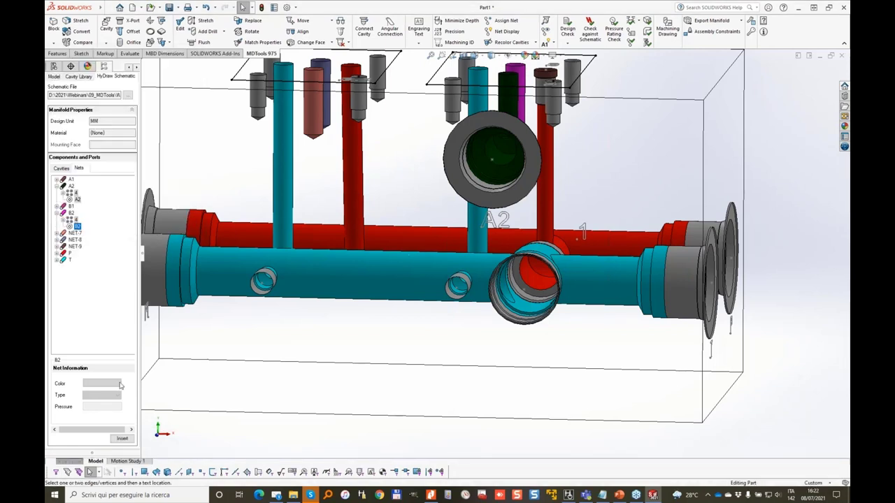
{"action": "left_click", "coordinate": [123, 441]}
{"action": "left_click", "coordinate": [495, 364]}
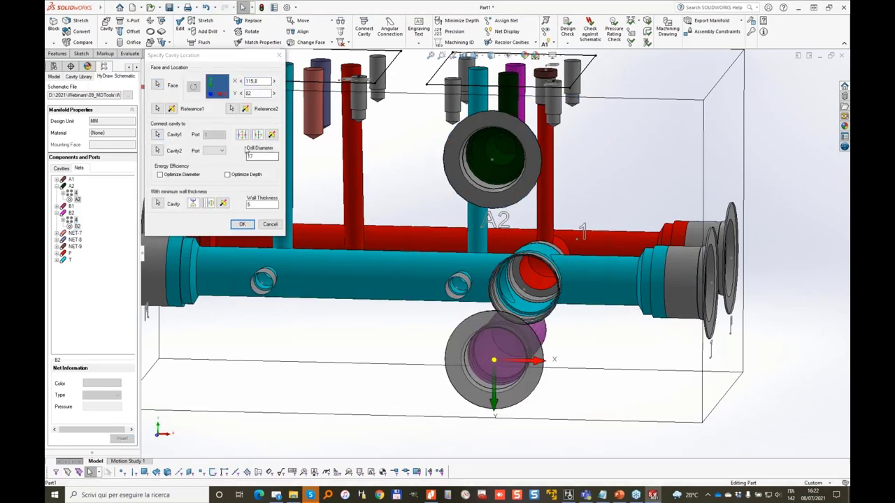
{"action": "left_click", "coordinate": [242, 135]}
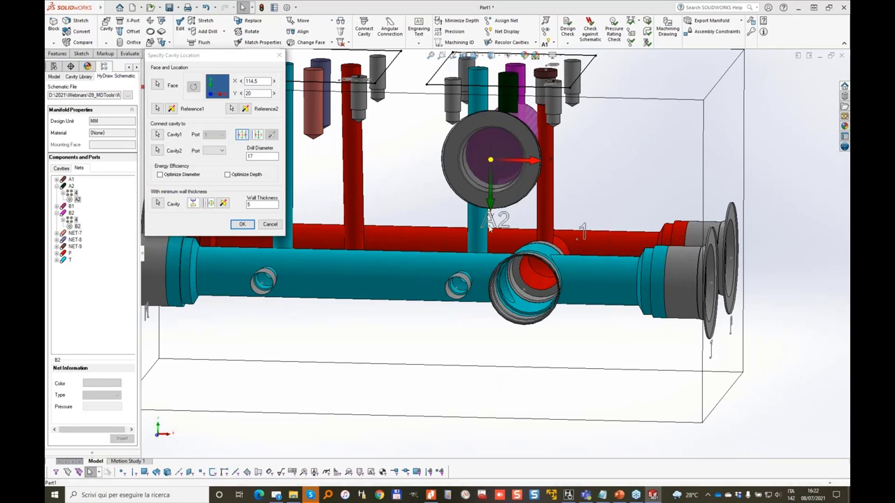
{"action": "left_click_drag", "start_coordinate": [491, 201], "coordinate": [490, 365]}
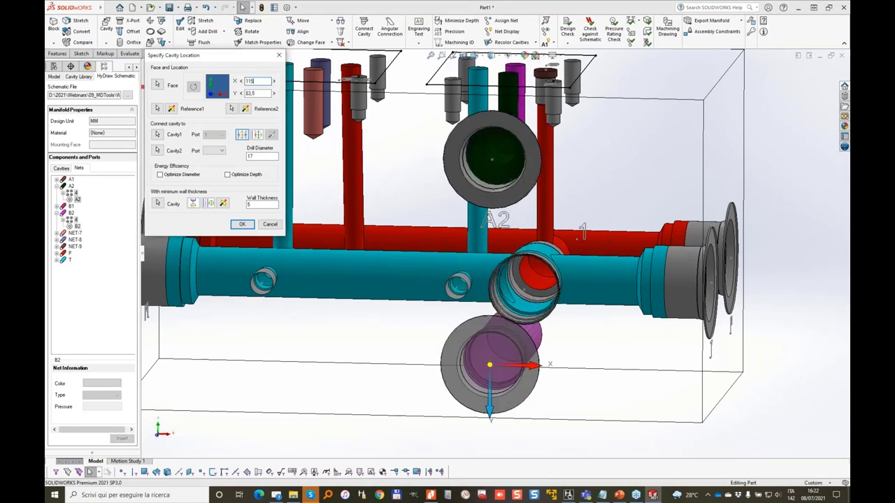
{"action": "key", "text": "Tab"}
{"action": "type", "text": "85"}
{"action": "key", "text": "Tab"}
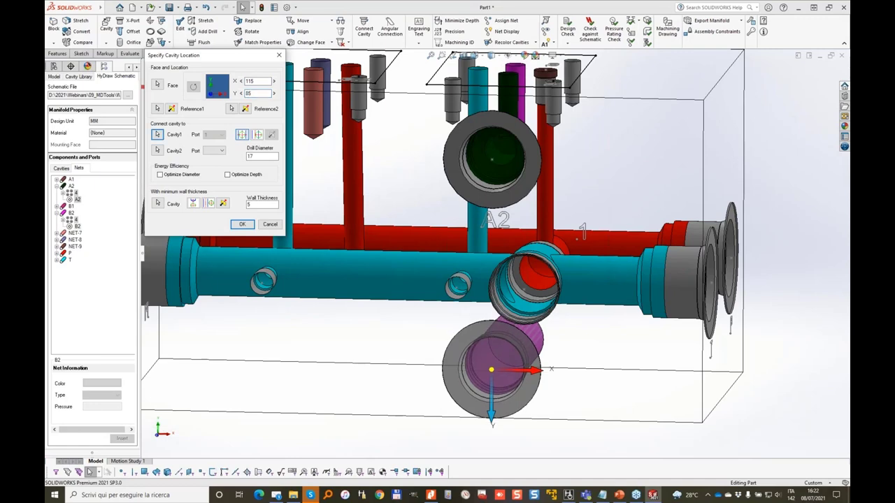
{"action": "type", "text": "80"}
{"action": "key", "text": "Tab"}
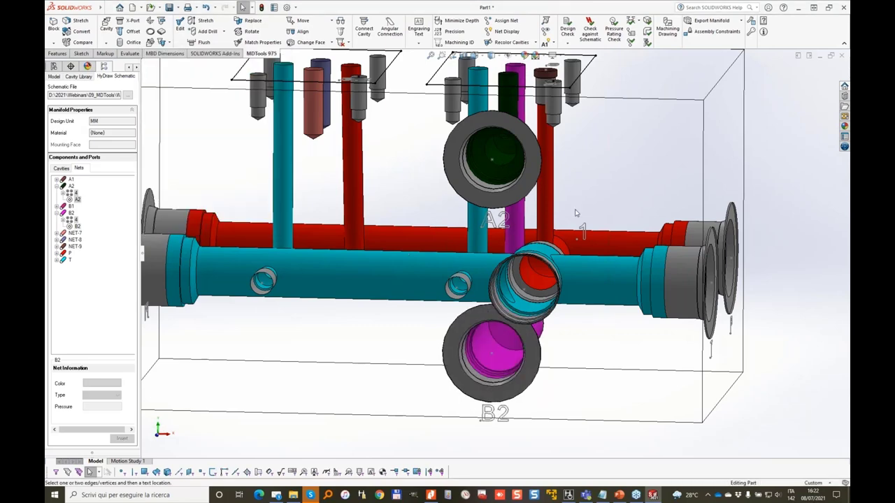
Move the T drilling's end ports, the two 6 mm construction ports and cavity 1 together by ΔY -10
{"action": "scroll", "coordinate": [575, 210], "scroll_direction": "up", "scroll_amount": 1}
{"action": "middle_click_drag", "start_coordinate": [576, 210], "coordinate": [584, 208]}
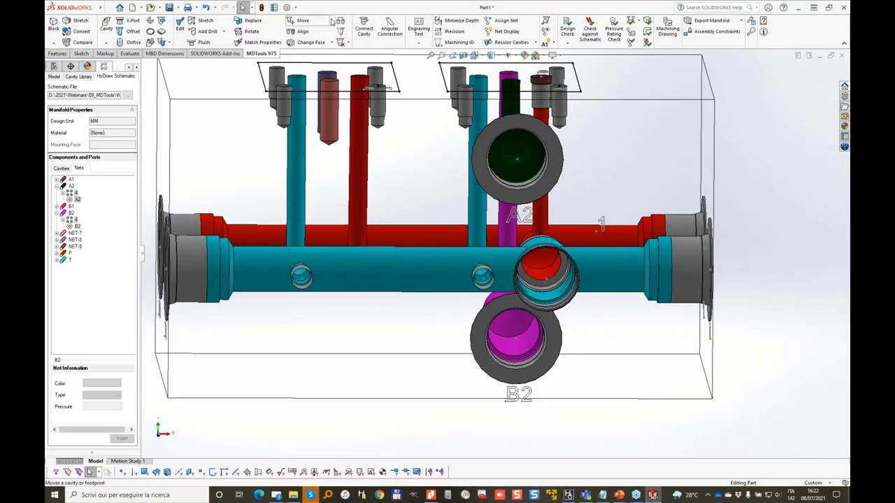
{"action": "left_click", "coordinate": [333, 22]}
{"action": "left_click", "coordinate": [318, 41]}
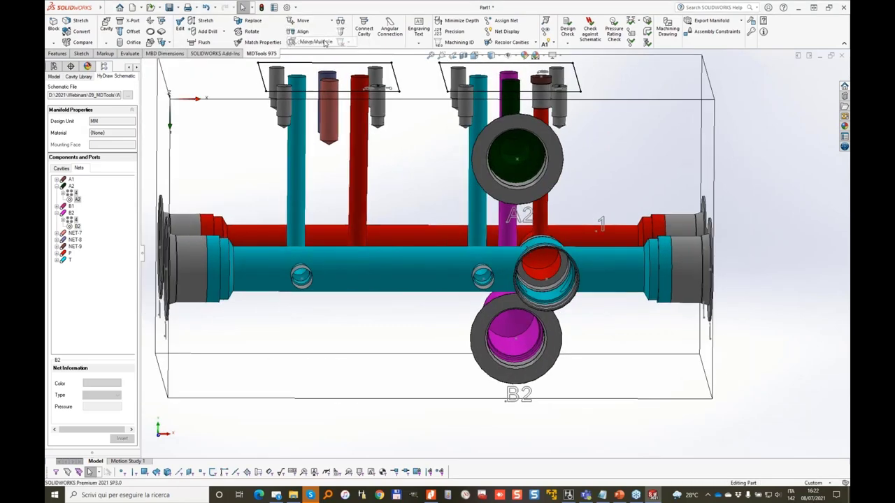
{"action": "left_click", "coordinate": [689, 266]}
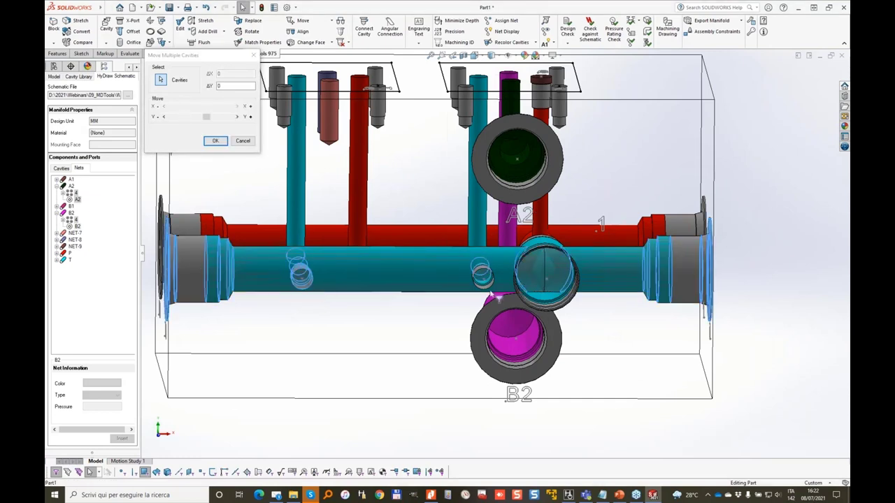
{"action": "left_click", "coordinate": [571, 305]}
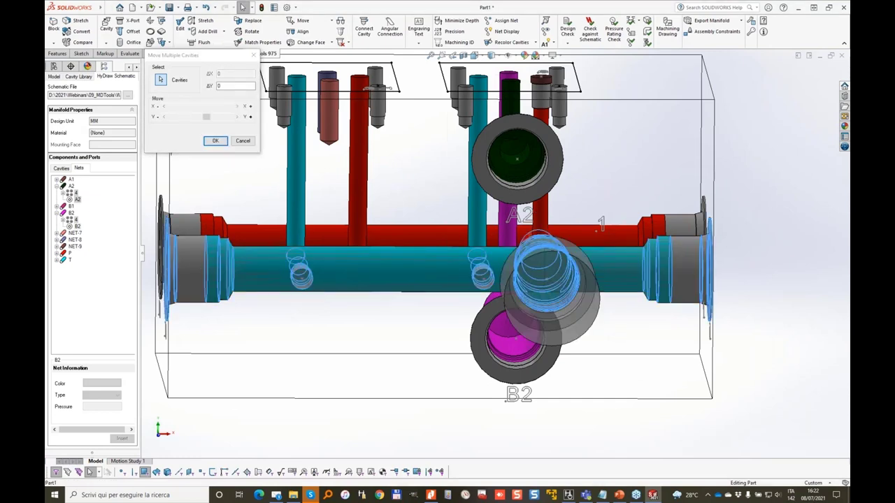
{"action": "left_click", "coordinate": [179, 118]}
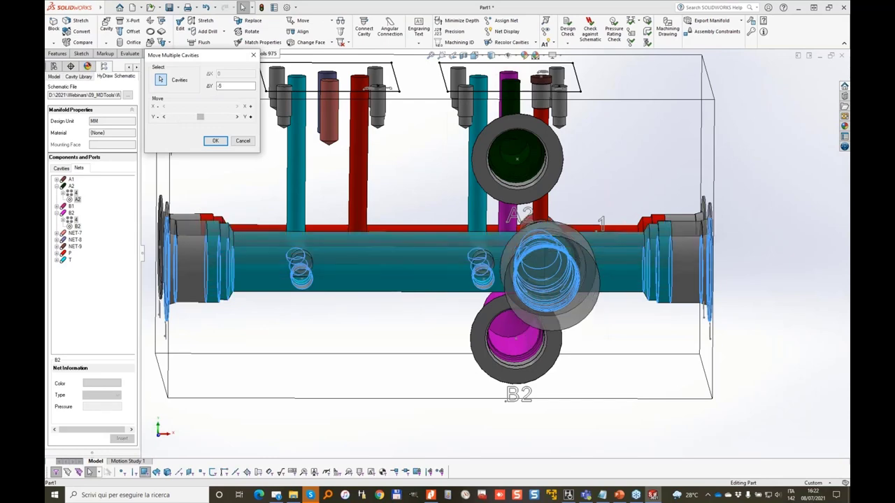
{"action": "left_click", "coordinate": [216, 141]}
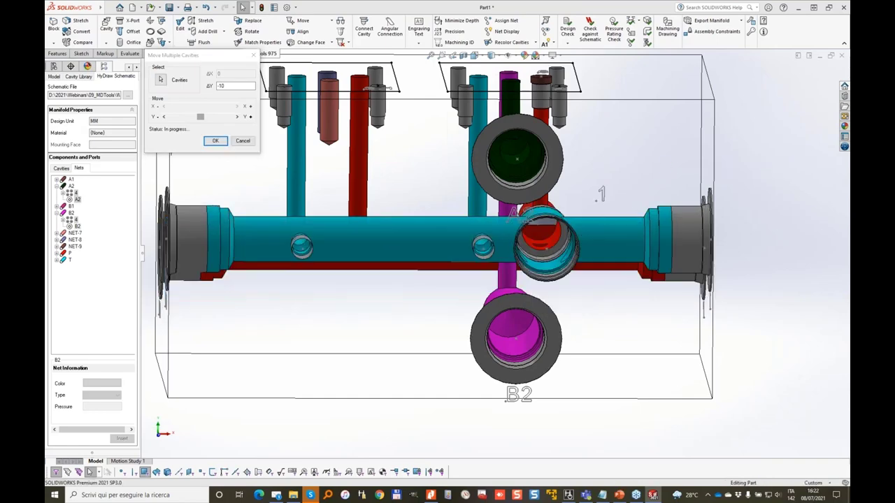
Relocate port A2's engraving text to just above and beside the port, at about X 132.2, Y 10.4
{"action": "middle_click_drag", "start_coordinate": [526, 171], "coordinate": [455, 210]}
{"action": "scroll", "coordinate": [456, 209], "scroll_direction": "down", "scroll_amount": 1}
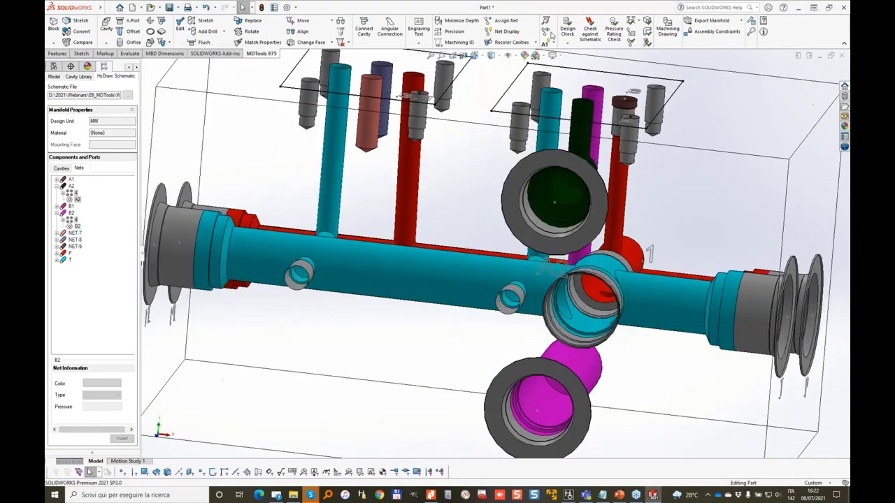
{"action": "left_click", "coordinate": [418, 28]}
{"action": "left_click", "coordinate": [76, 67]}
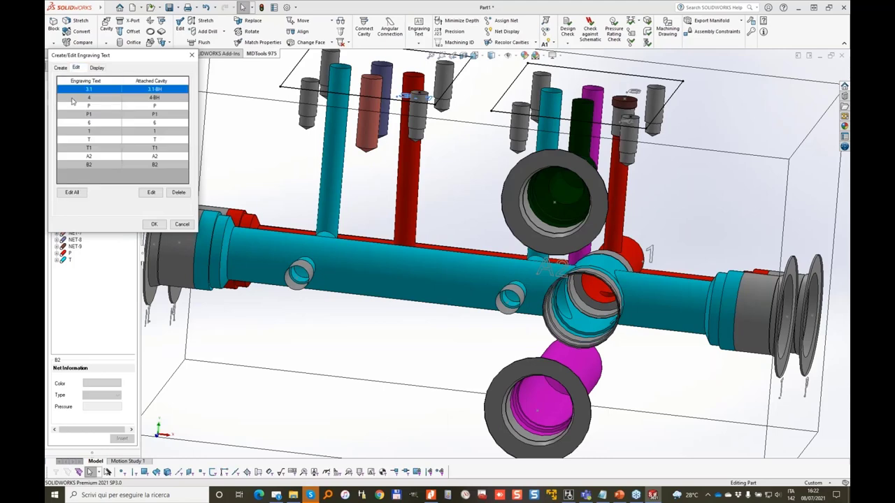
{"action": "left_click", "coordinate": [89, 157]}
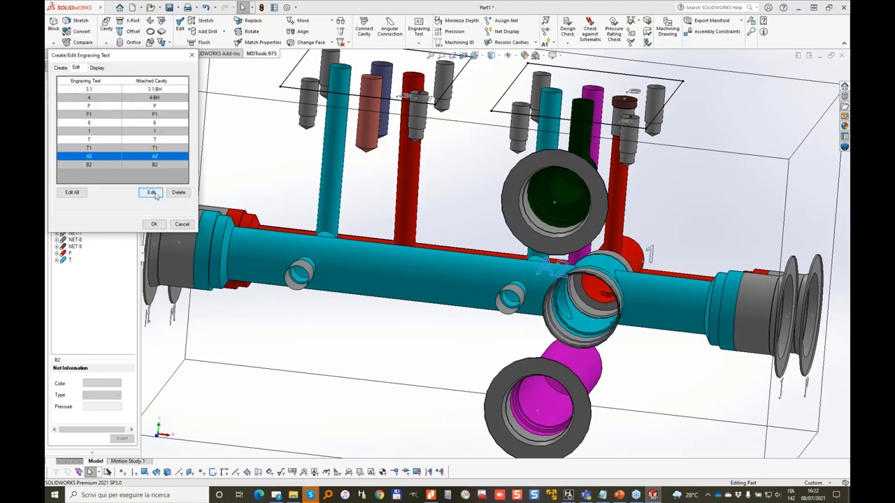
{"action": "left_click", "coordinate": [153, 193]}
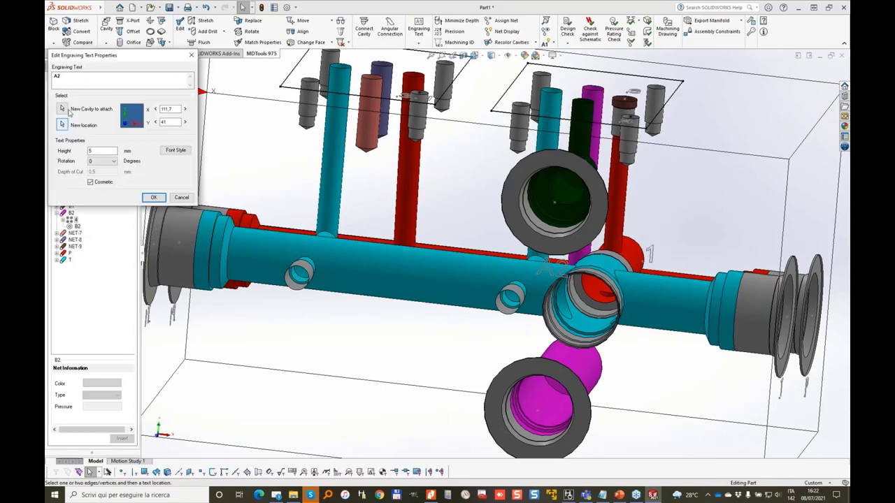
{"action": "left_click", "coordinate": [635, 184]}
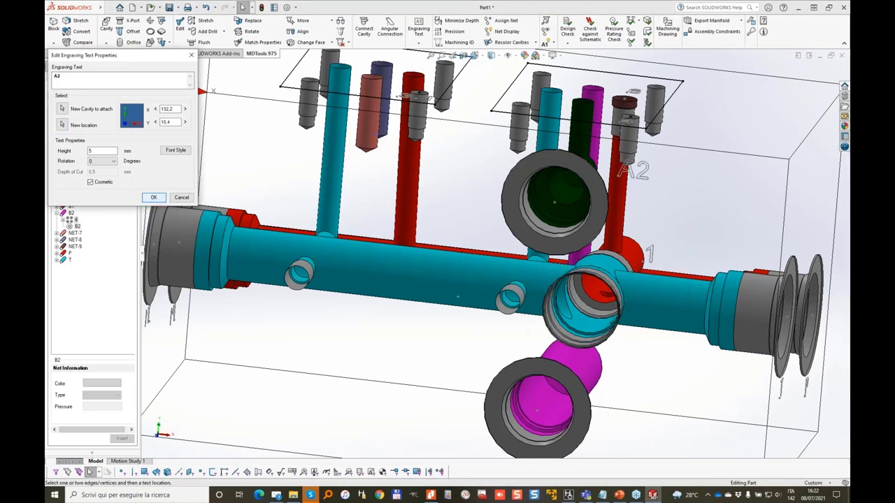
{"action": "middle_click_drag", "start_coordinate": [640, 262], "coordinate": [641, 226]}
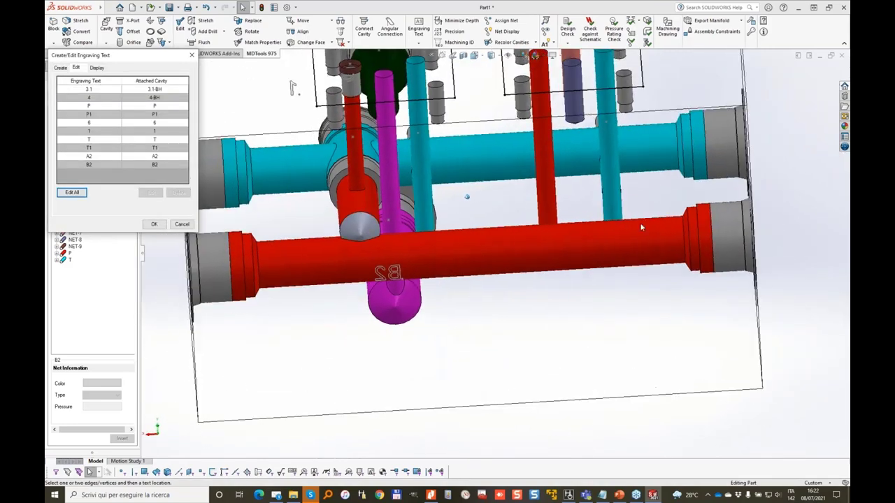
{"action": "left_click", "coordinate": [181, 225]}
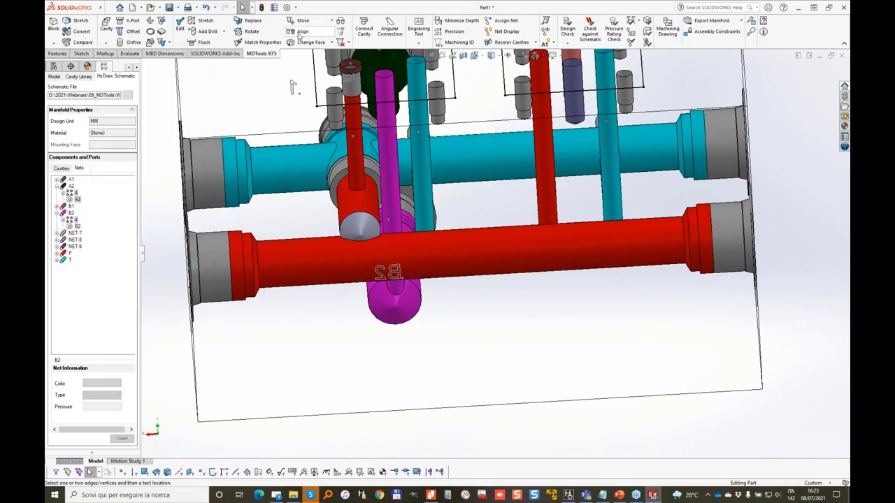
Align the P drilling's two end ports, one after the other, to the level of the raised cavity 1 and T drilling
{"action": "left_click", "coordinate": [303, 31]}
{"action": "left_click", "coordinate": [216, 264]}
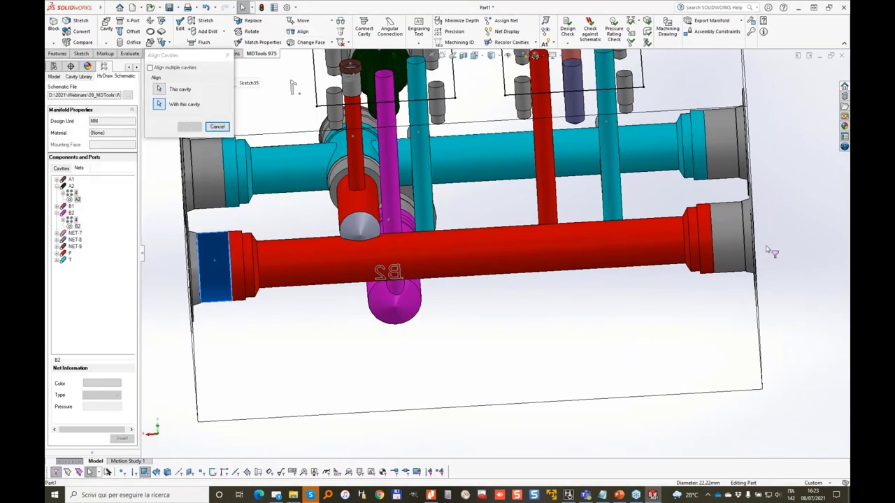
{"action": "left_click", "coordinate": [734, 237]}
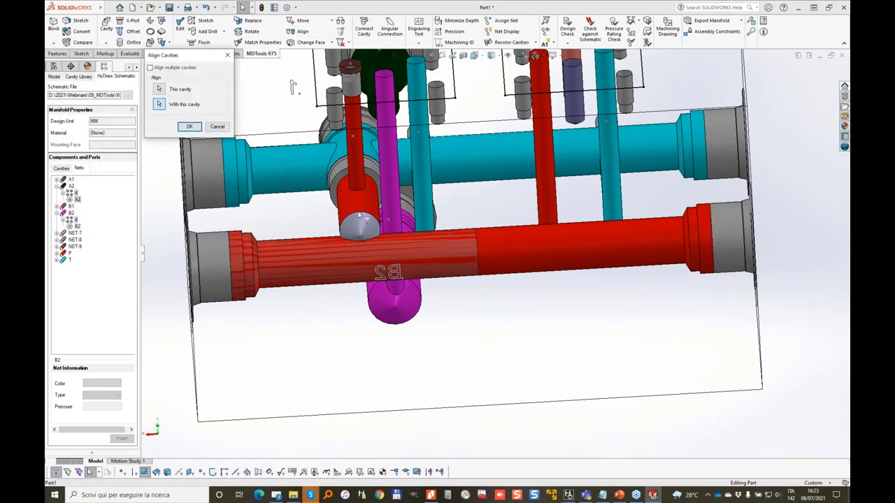
{"action": "left_click", "coordinate": [189, 126]}
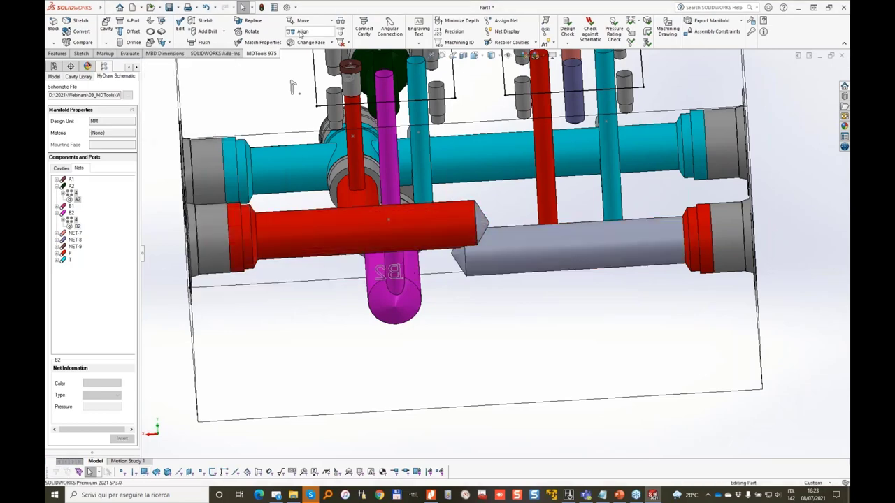
{"action": "left_click", "coordinate": [726, 221]}
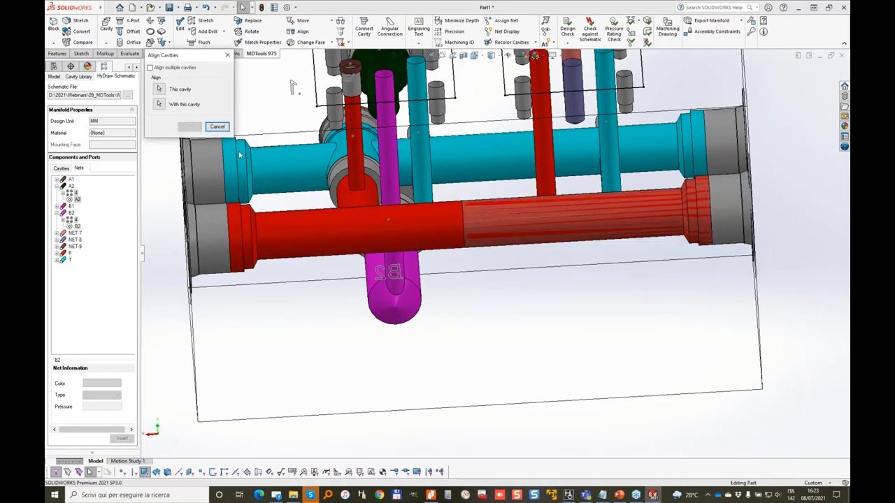
{"action": "middle_click_drag", "start_coordinate": [395, 213], "coordinate": [446, 286]}
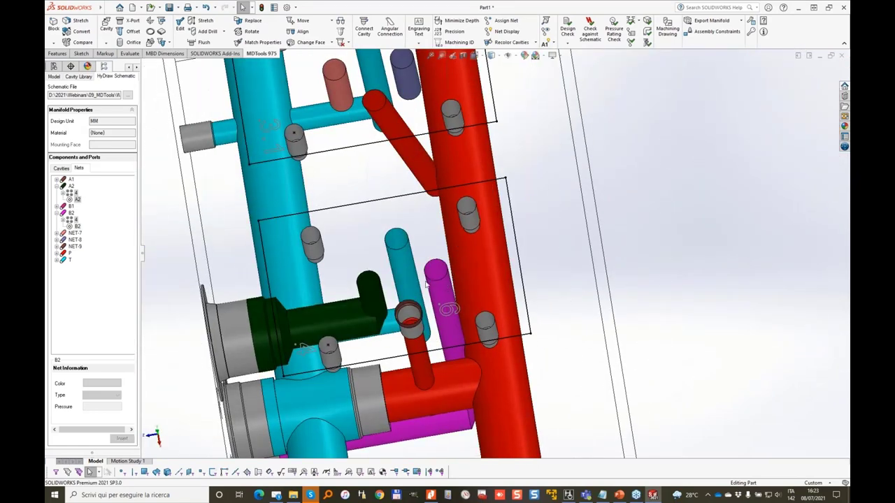
Run the connection check with the poor connections list included and zoom to the wrong connection between 4-B and P
{"action": "left_click", "coordinate": [631, 35]}
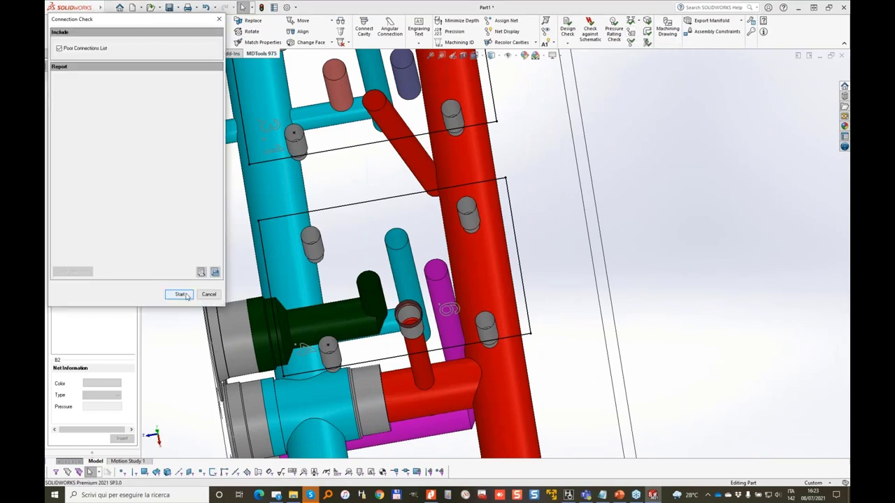
{"action": "left_click", "coordinate": [186, 296]}
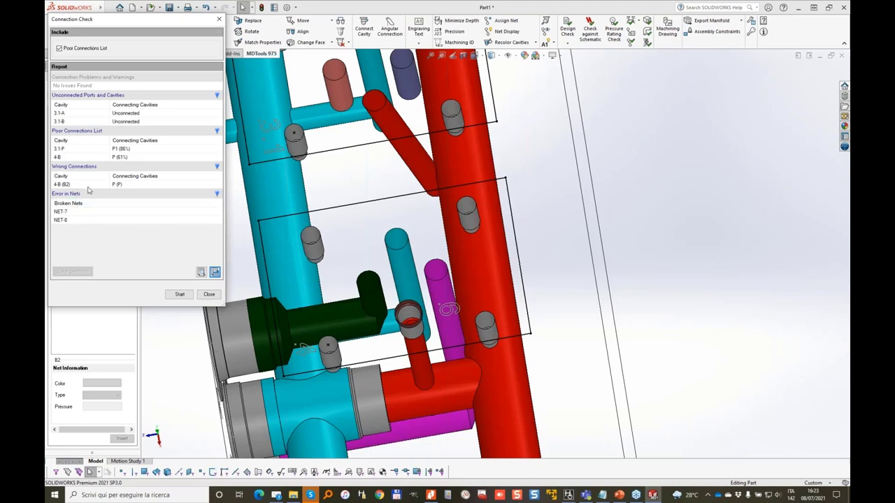
{"action": "left_click", "coordinate": [124, 185]}
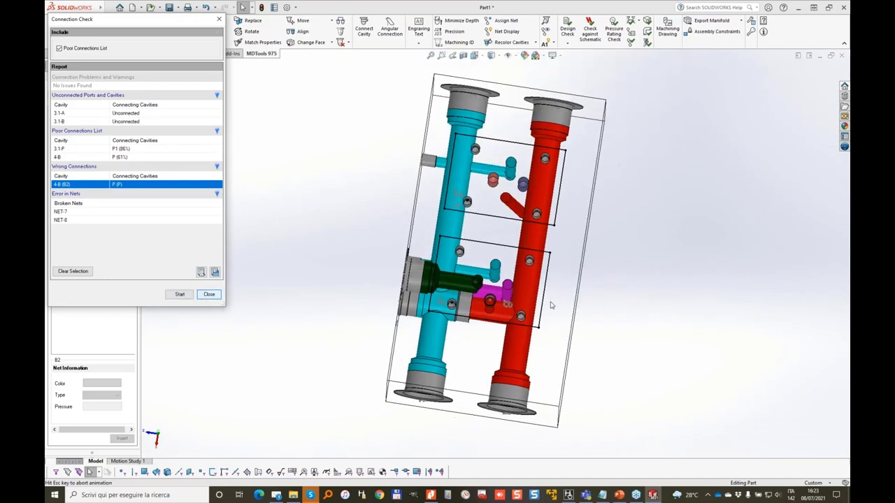
{"action": "left_click", "coordinate": [209, 294]}
Incline the 4-B drill with Stretch and Incline, allowing inclination changes and setting Beta to 7 and Alpha to 270
{"action": "left_click", "coordinate": [579, 239]}
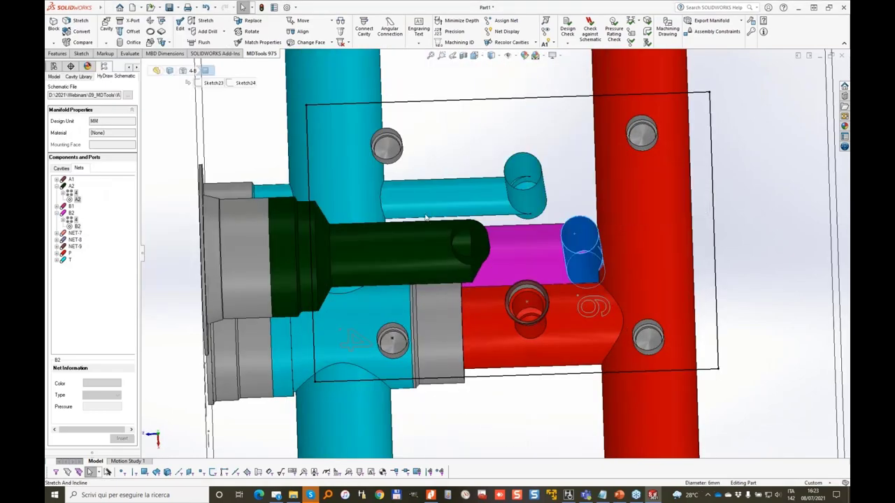
{"action": "left_click", "coordinate": [205, 21]}
{"action": "left_click", "coordinate": [70, 139]}
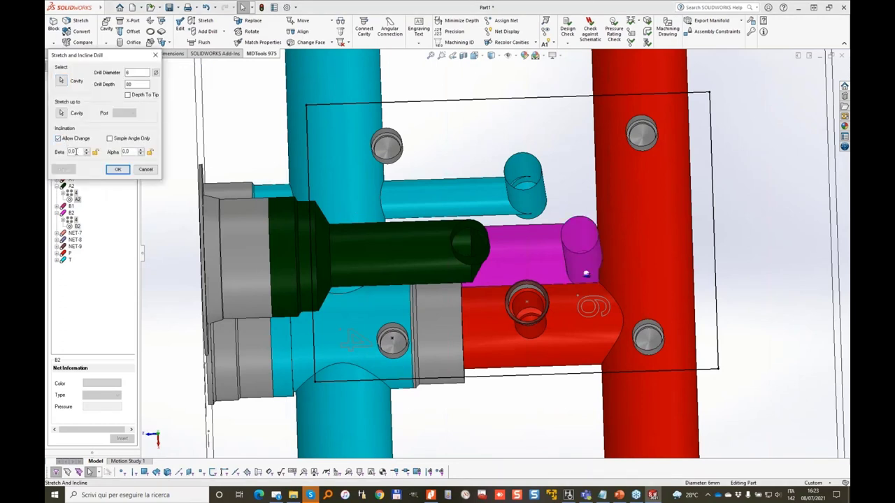
{"action": "key", "text": "Tab"}
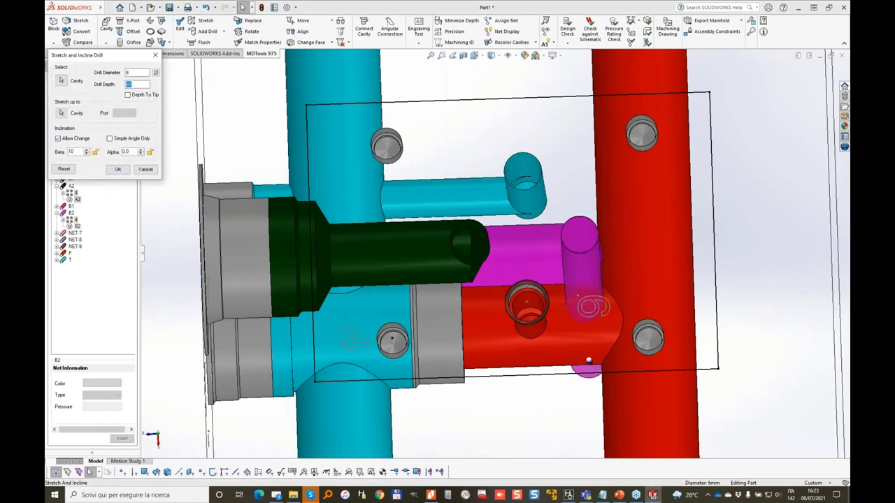
{"action": "type", "text": "270"}
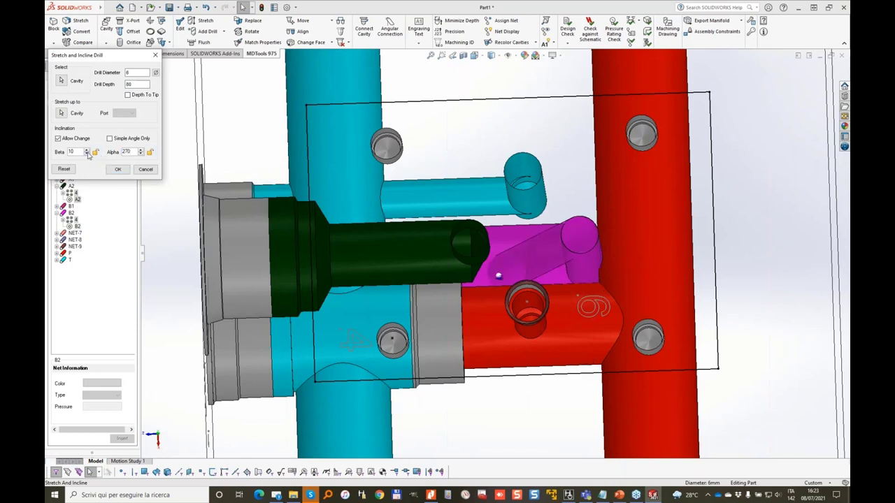
{"action": "left_click", "coordinate": [86, 154]}
{"action": "left_click", "coordinate": [86, 154]}
{"action": "left_click", "coordinate": [87, 154]}
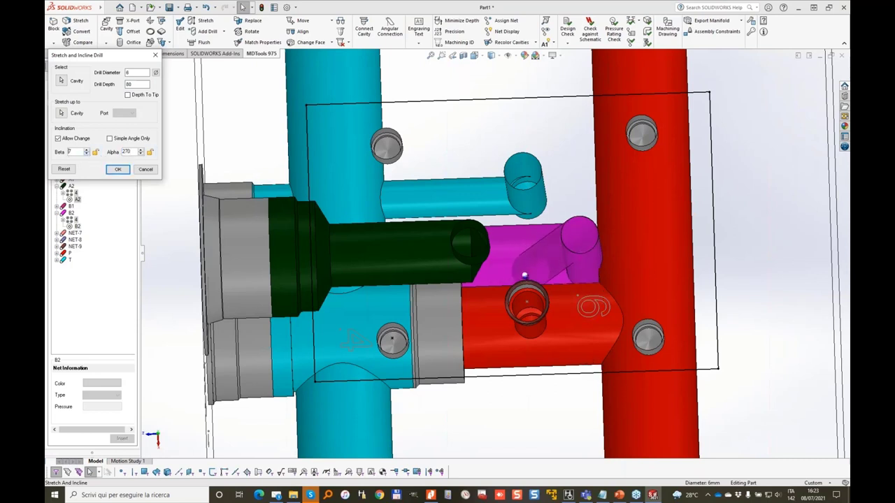
{"action": "left_click", "coordinate": [118, 170]}
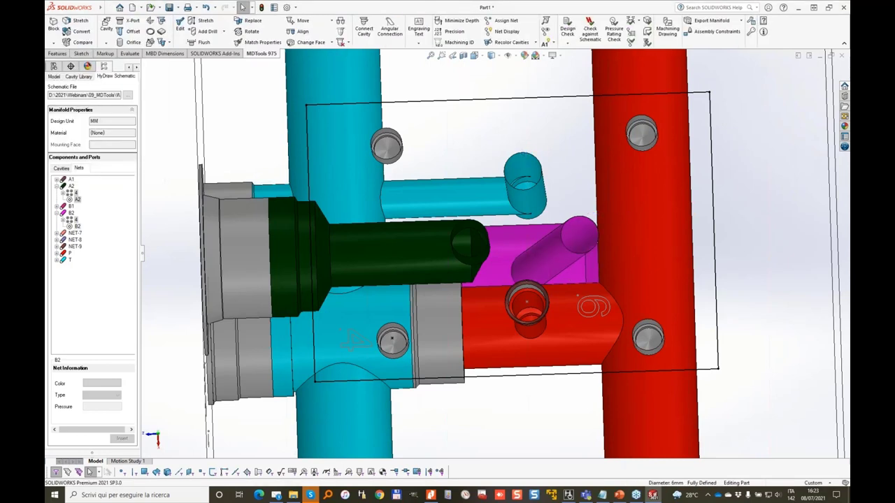
Check the wall thickness between cavities 4-B and 1 against a 5 mm minimum
{"action": "middle_click_drag", "start_coordinate": [587, 300], "coordinate": [639, 265]}
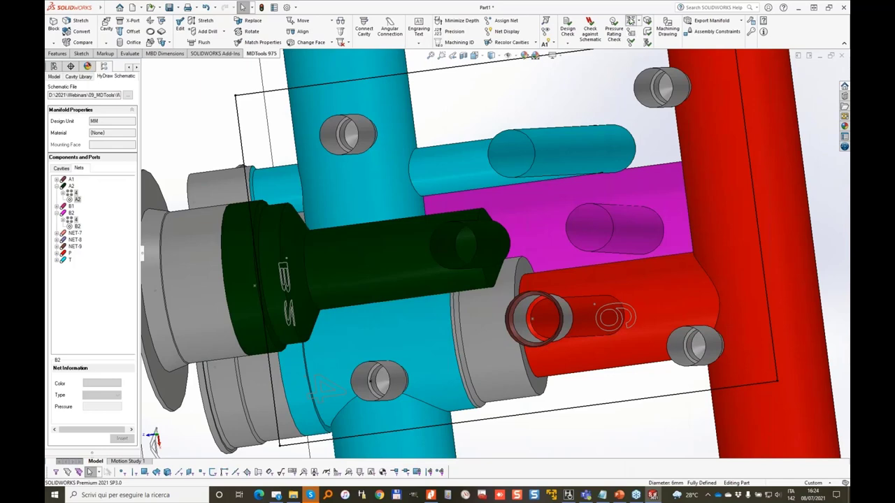
{"action": "left_click", "coordinate": [630, 21]}
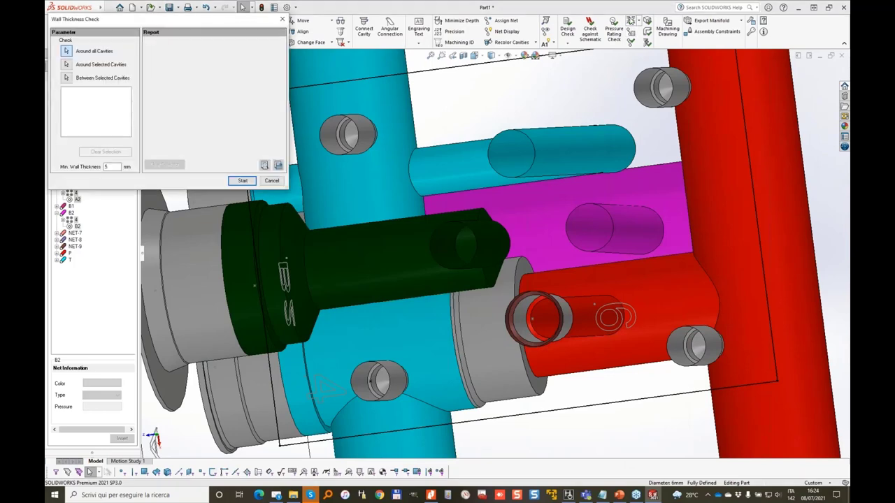
{"action": "left_click", "coordinate": [65, 78]}
{"action": "left_click", "coordinate": [639, 236]}
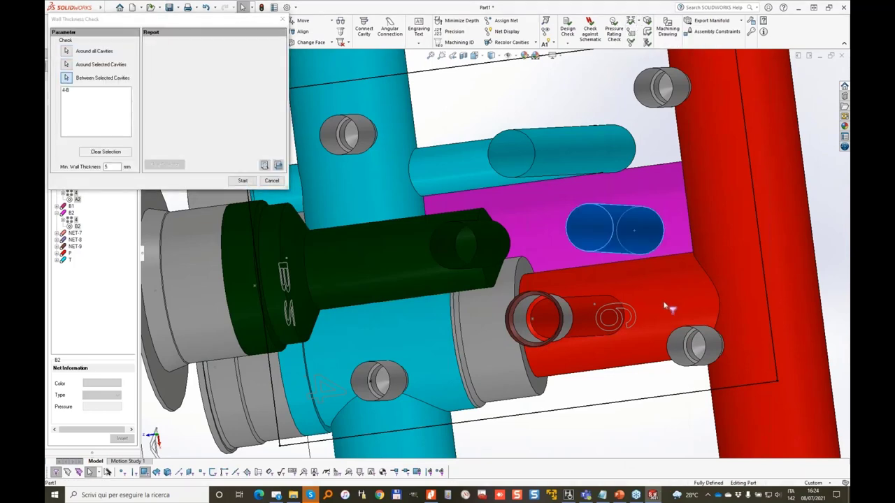
{"action": "left_click", "coordinate": [666, 308]}
{"action": "left_click", "coordinate": [242, 181]}
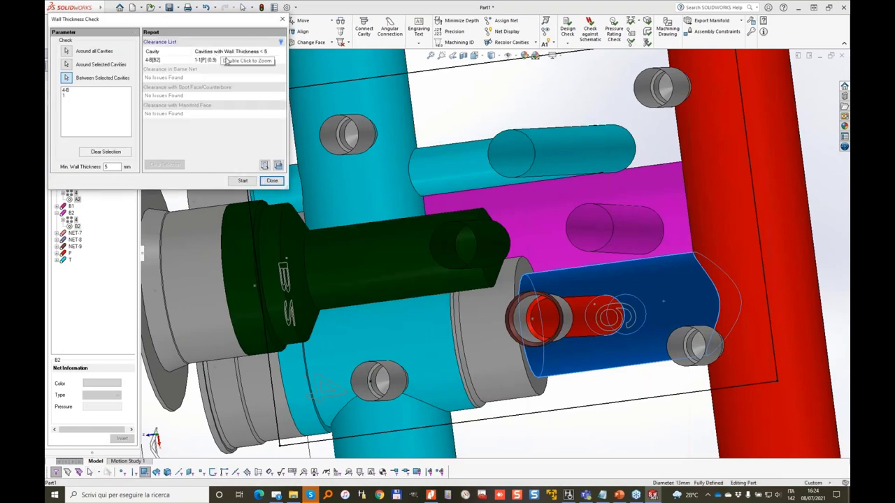
{"action": "left_click", "coordinate": [275, 185]}
Move cavity 1 along the positive X direction to X 128.9 mm
{"action": "middle_click_drag", "start_coordinate": [470, 313], "coordinate": [495, 269]}
{"action": "scroll", "coordinate": [533, 283], "scroll_direction": "down", "scroll_amount": 4}
{"action": "left_click", "coordinate": [451, 303]}
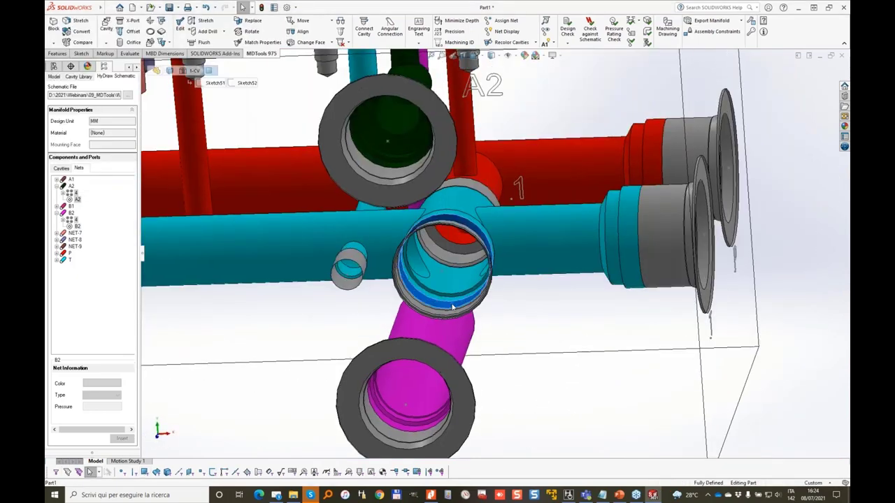
{"action": "left_click", "coordinate": [514, 279]}
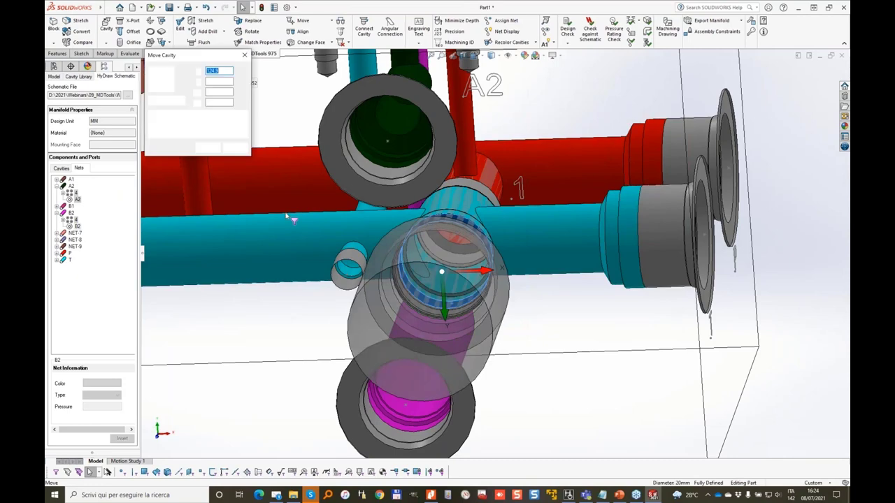
{"action": "left_click", "coordinate": [230, 121]}
{"action": "left_click", "coordinate": [230, 121]}
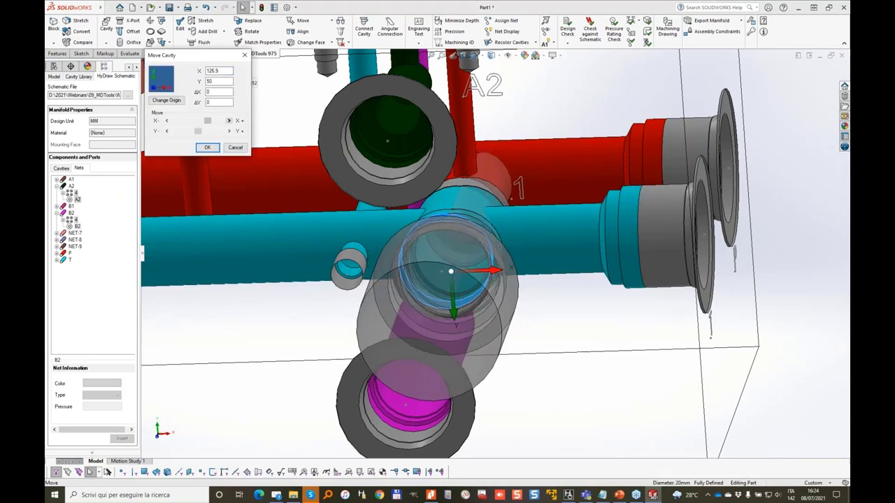
{"action": "left_click", "coordinate": [229, 121]}
{"action": "left_click", "coordinate": [230, 121]}
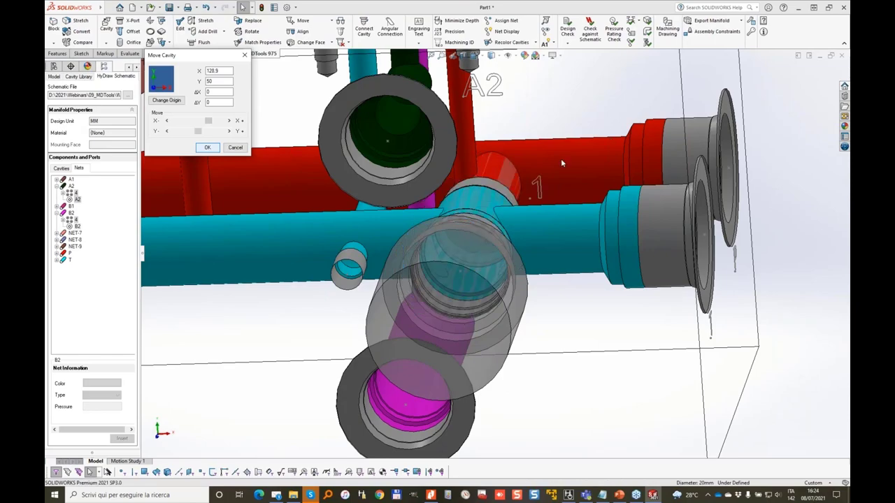
Move cavity 1 to X 130 mm, leaving its Y position at 50 mm
{"action": "middle_click_drag", "start_coordinate": [604, 194], "coordinate": [510, 261]}
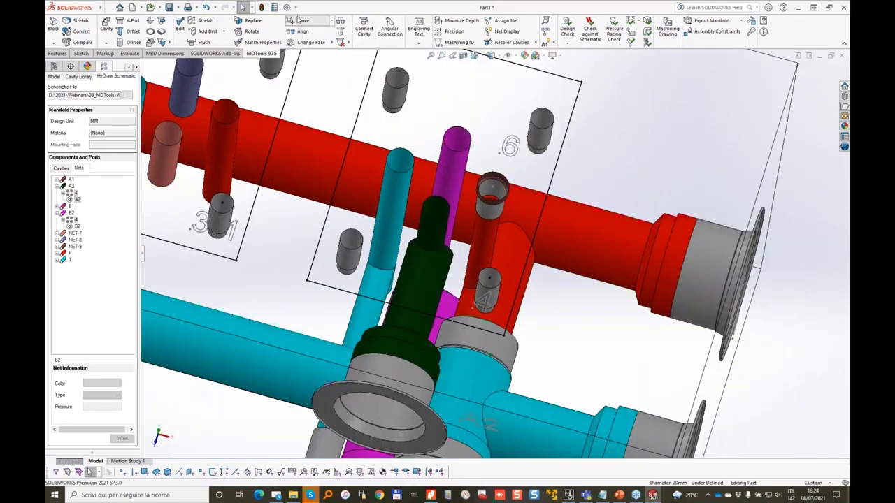
{"action": "left_click", "coordinate": [511, 261]}
{"action": "left_click", "coordinate": [302, 21]}
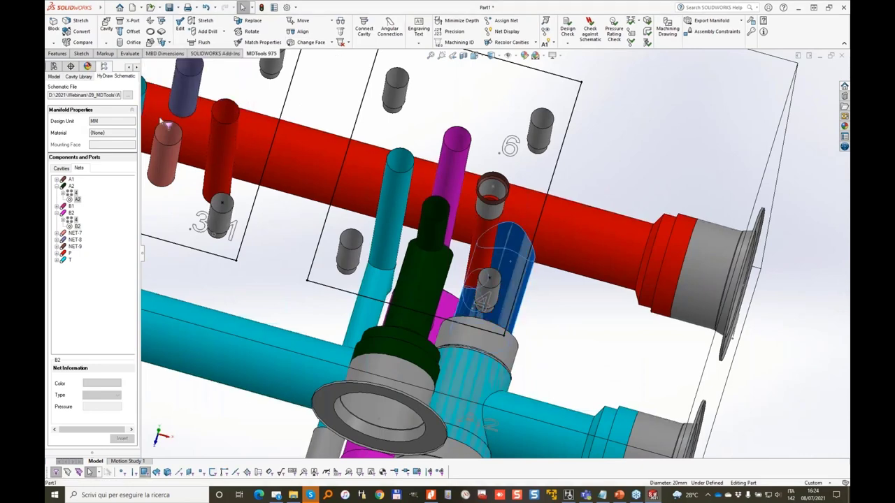
{"action": "double_click", "coordinate": [223, 69]}
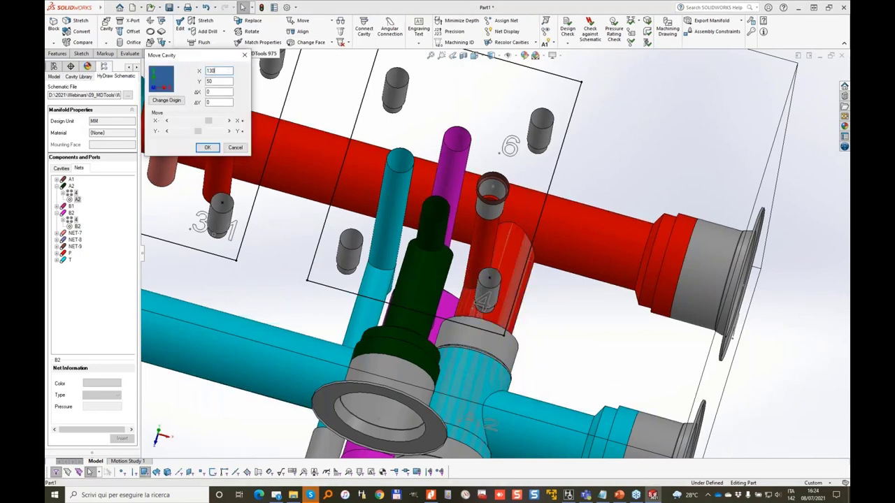
{"action": "key", "text": "Tab"}
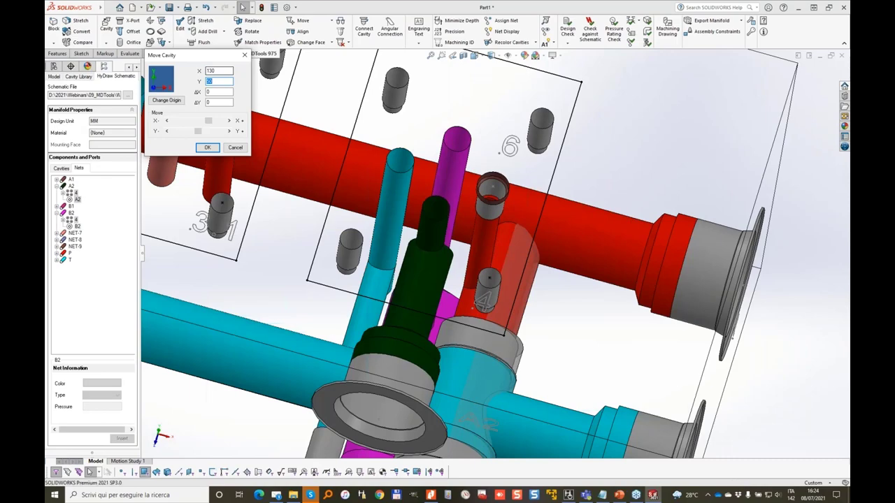
{"action": "key", "text": "Return"}
Set the drill depth of the 5 mm pressure drill below the orifice plug to 55 mm
{"action": "middle_click_drag", "start_coordinate": [499, 262], "coordinate": [500, 168]}
{"action": "left_click", "coordinate": [203, 21]}
{"action": "left_click", "coordinate": [529, 113]}
{"action": "double_click", "coordinate": [132, 84]}
{"action": "key", "text": "Return"}
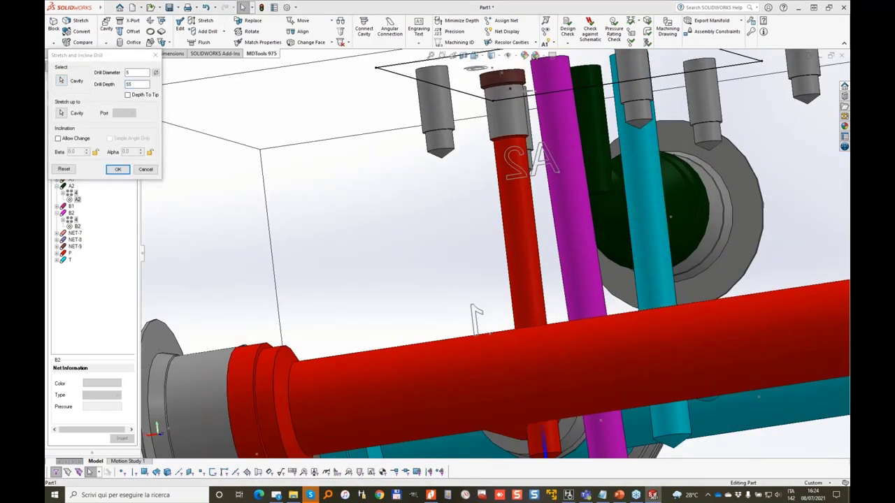
Connect valve 4's vertical T drill to the horizontal cross drill so that it ends at their intersection
{"action": "middle_click_drag", "start_coordinate": [419, 164], "coordinate": [360, 227]}
{"action": "scroll", "coordinate": [427, 174], "scroll_direction": "up", "scroll_amount": 3}
{"action": "scroll", "coordinate": [360, 231], "scroll_direction": "down", "scroll_amount": 2}
{"action": "scroll", "coordinate": [608, 242], "scroll_direction": "down", "scroll_amount": 3}
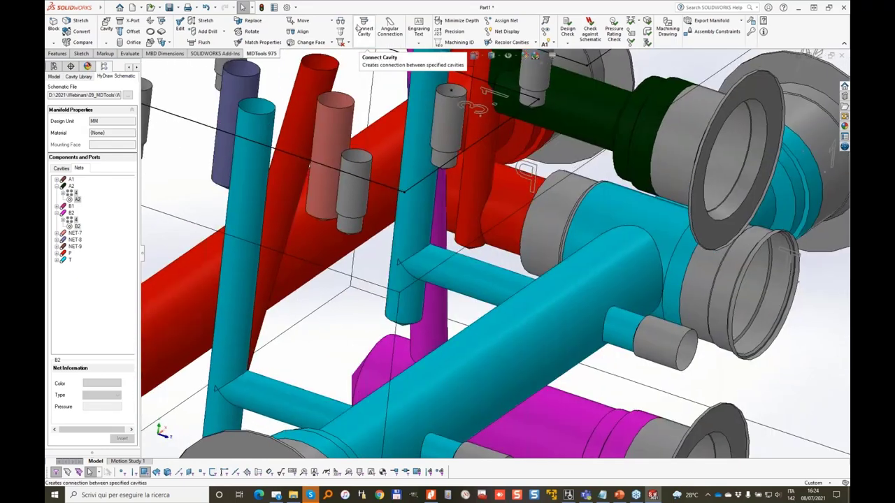
{"action": "left_click", "coordinate": [372, 25]}
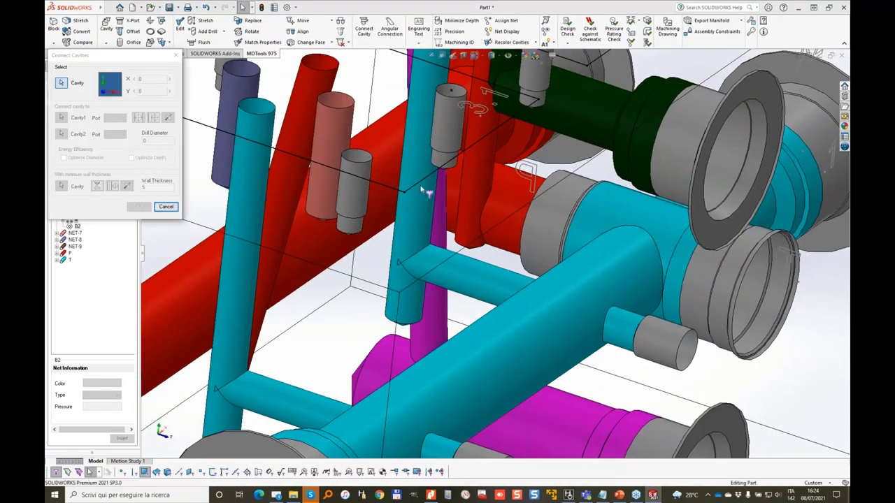
{"action": "left_click", "coordinate": [461, 273]}
{"action": "left_click", "coordinate": [137, 207]}
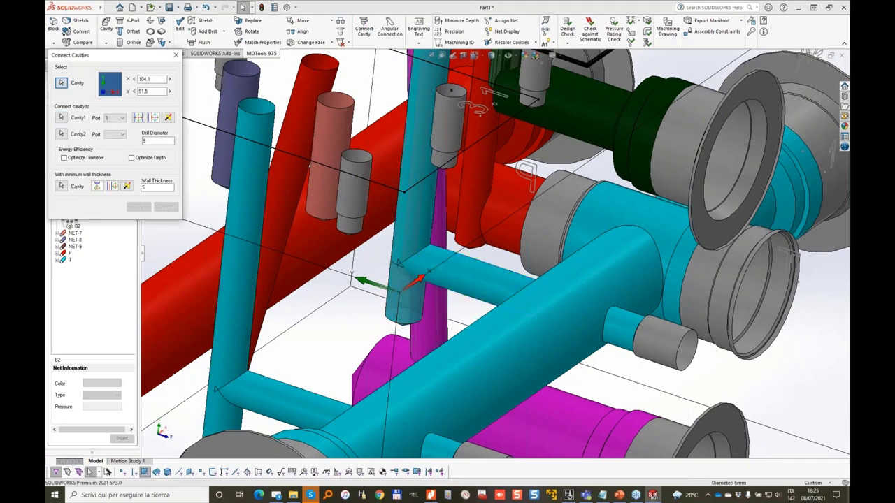
Connect the vertical 3.1-T drill to its horizontal cross drill so that it ends at their intersection
{"action": "left_click", "coordinate": [365, 26]}
{"action": "left_click", "coordinate": [260, 268]}
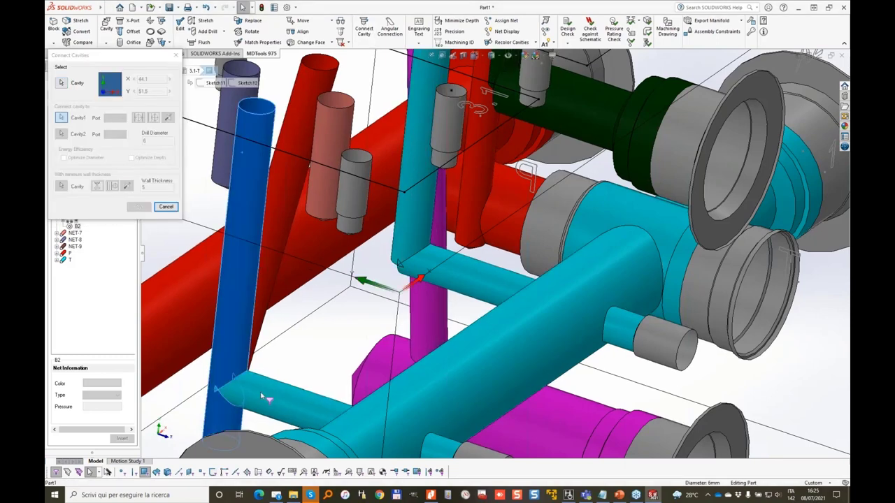
{"action": "left_click", "coordinate": [267, 272]}
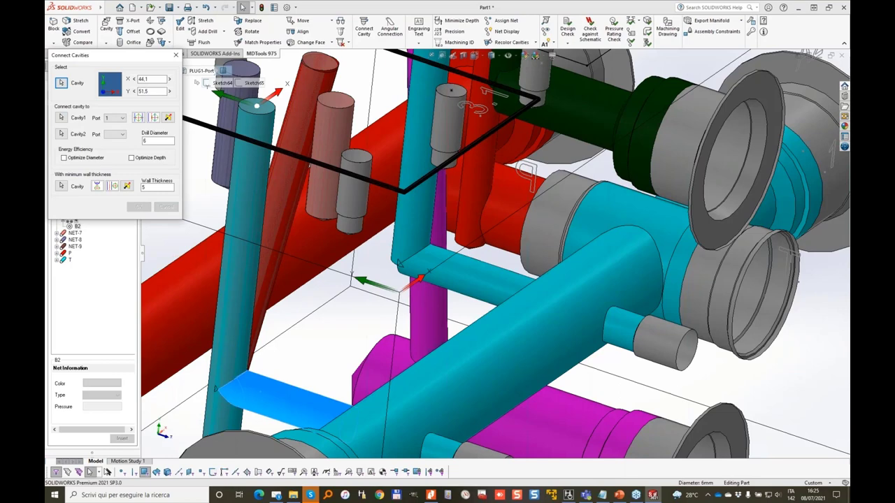
{"action": "key", "text": "Escape"}
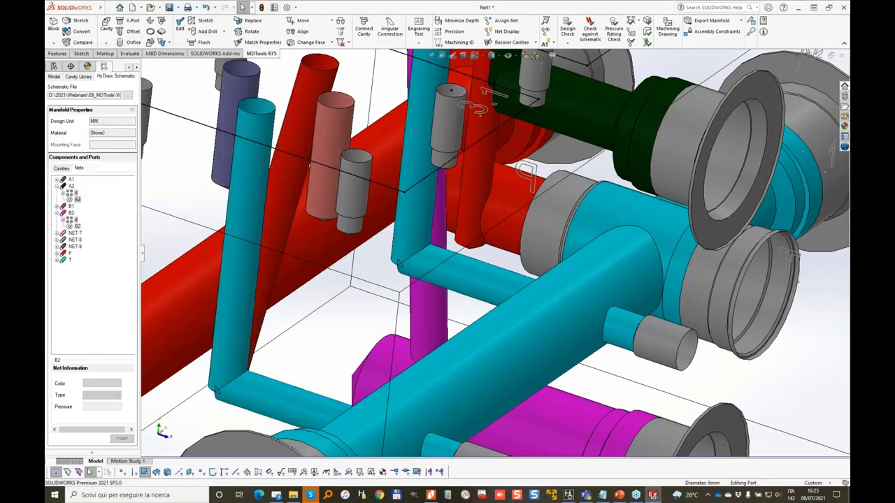
Insert component 2.1 (cavity 11A-3) on the manifold's rear face, beside the valve 3.1 drills, at X 20 mm
{"action": "scroll", "coordinate": [412, 287], "scroll_direction": "up", "scroll_amount": 4}
{"action": "middle_click_drag", "start_coordinate": [454, 280], "coordinate": [359, 297]}
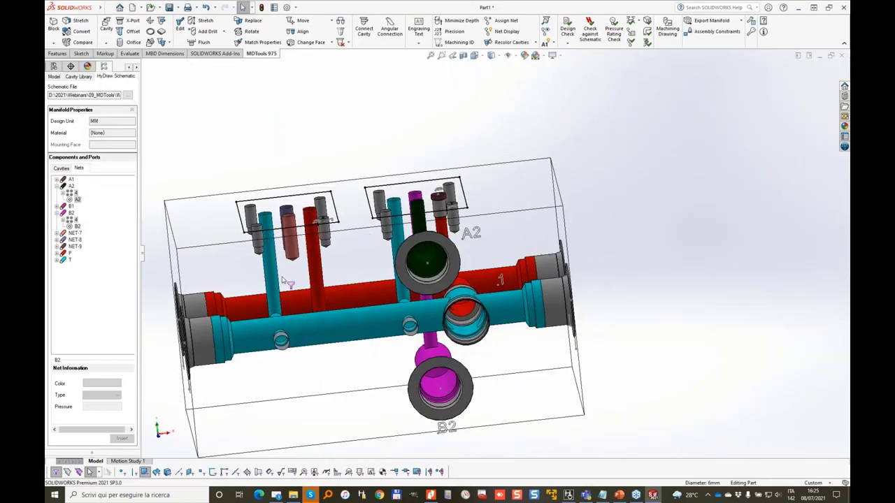
{"action": "middle_click_drag", "start_coordinate": [367, 361], "coordinate": [357, 332]}
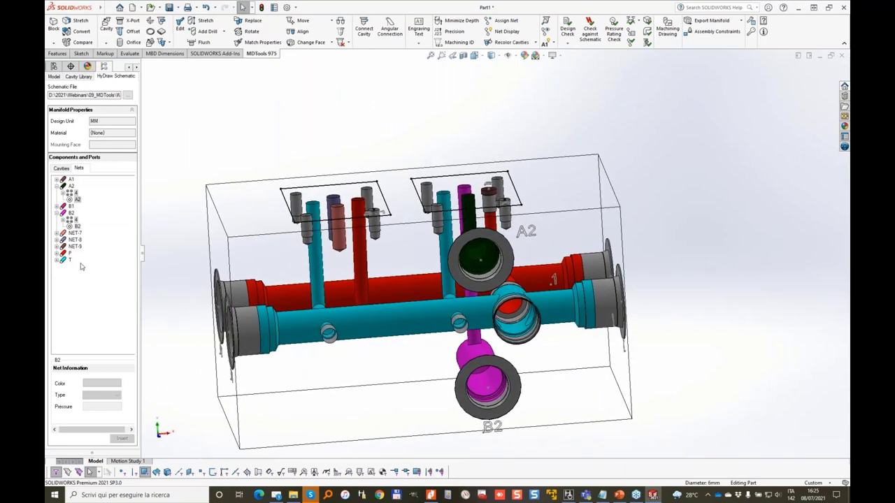
{"action": "key", "text": "ctrl+1"}
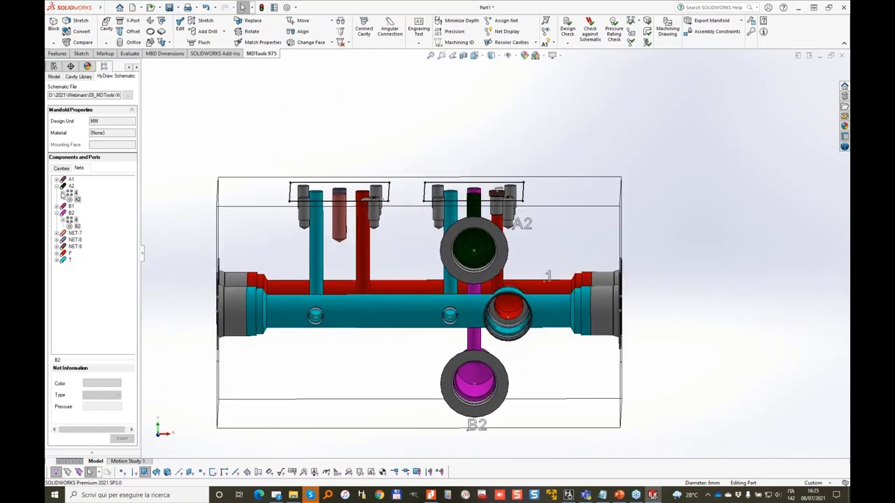
{"action": "left_click", "coordinate": [61, 168]}
{"action": "left_click", "coordinate": [72, 200]}
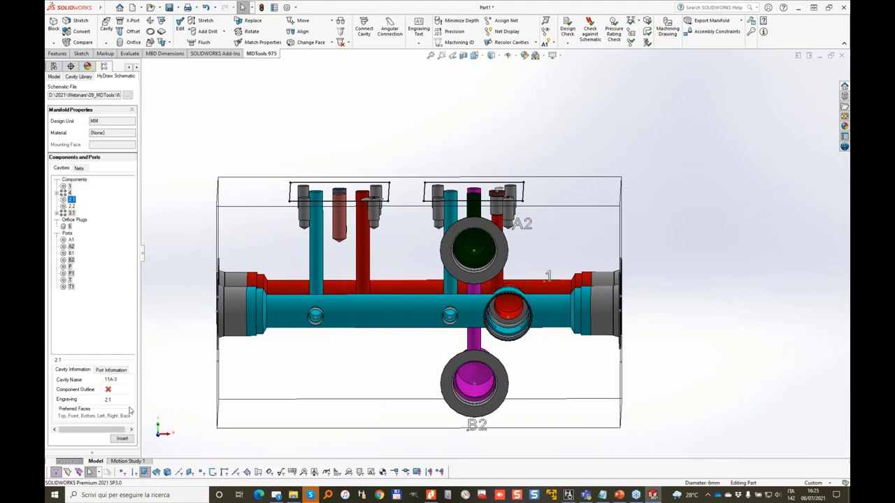
{"action": "left_click", "coordinate": [126, 441]}
{"action": "middle_click_drag", "start_coordinate": [364, 296], "coordinate": [567, 244]}
{"action": "left_click", "coordinate": [567, 245]}
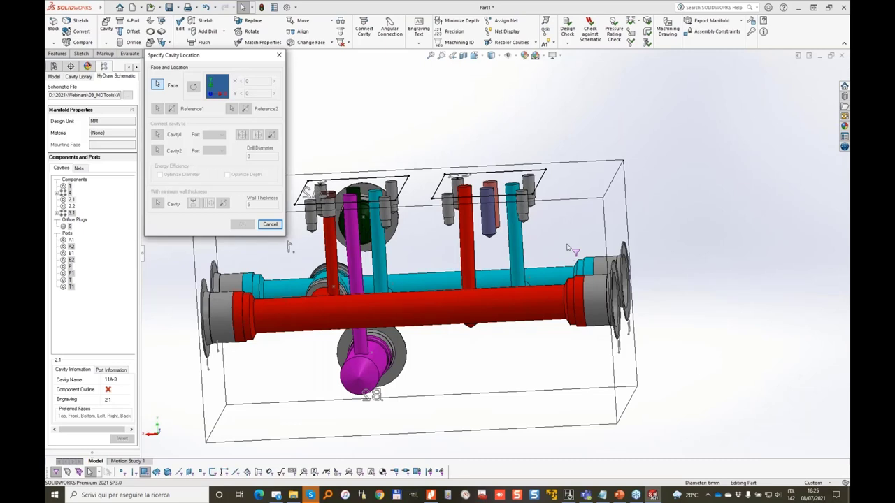
{"action": "type", "text": "2"}
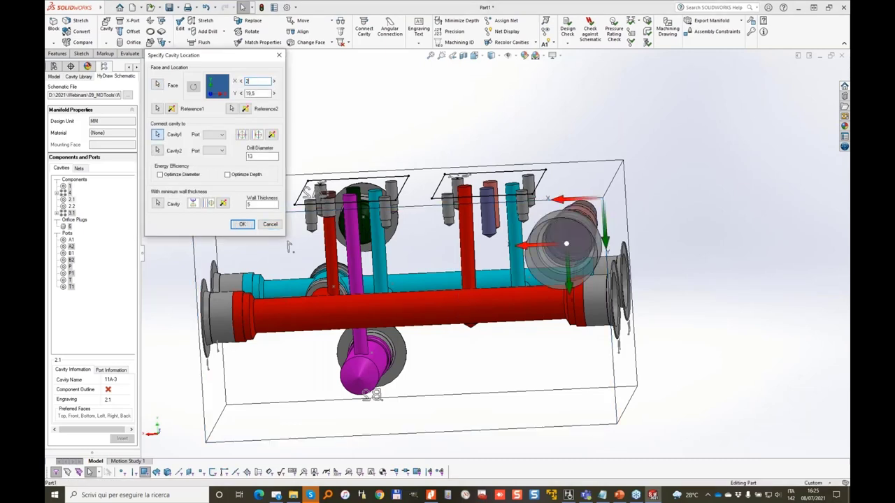
{"action": "type", "text": "0"}
{"action": "key", "text": "Tab"}
{"action": "key", "text": "Return"}
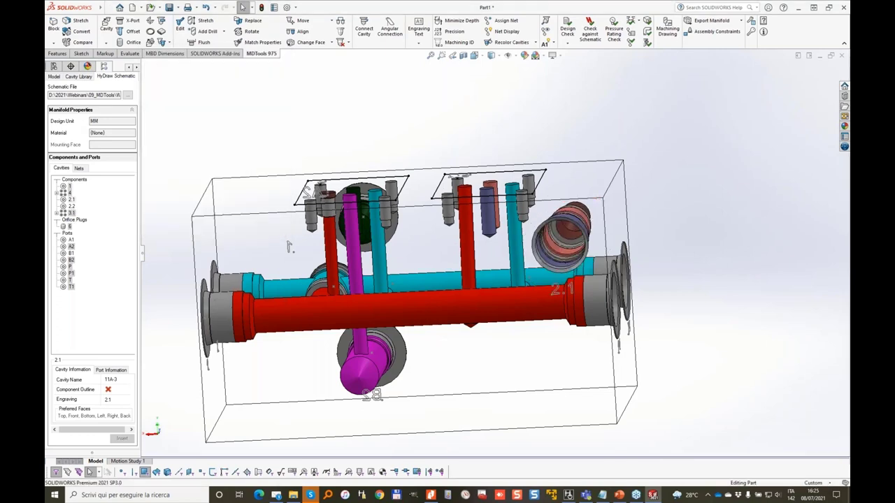
Insert component 2.2 (cavity 11A-3) on the rear face at X 65 mm and Y 0 from cavity 2.1
{"action": "left_click", "coordinate": [123, 439]}
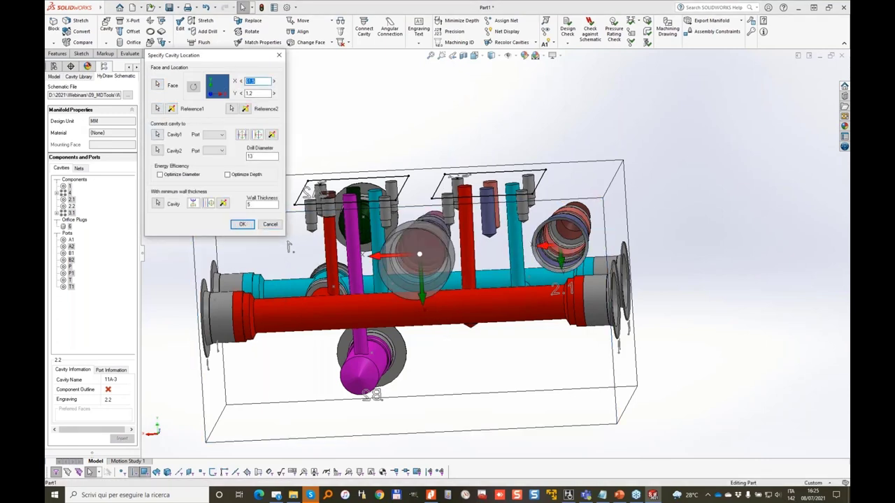
{"action": "type", "text": "65"}
{"action": "key", "text": "Tab"}
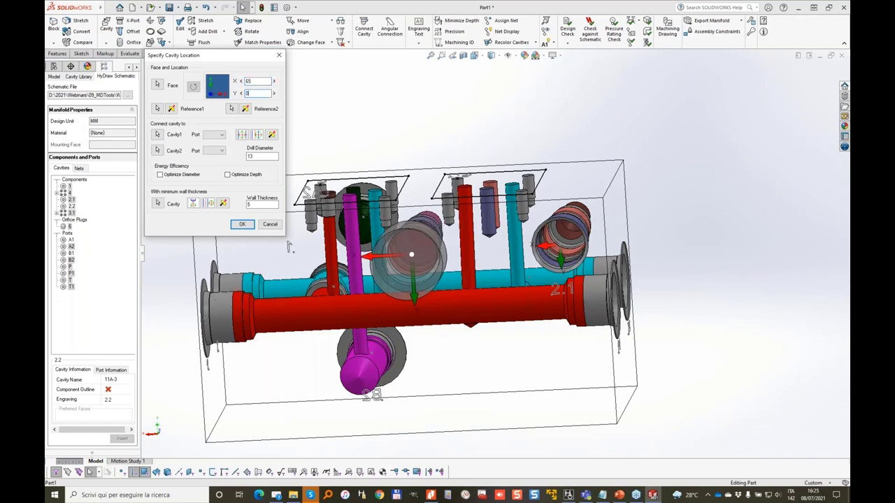
{"action": "type", "text": "0"}
{"action": "key", "text": "Return"}
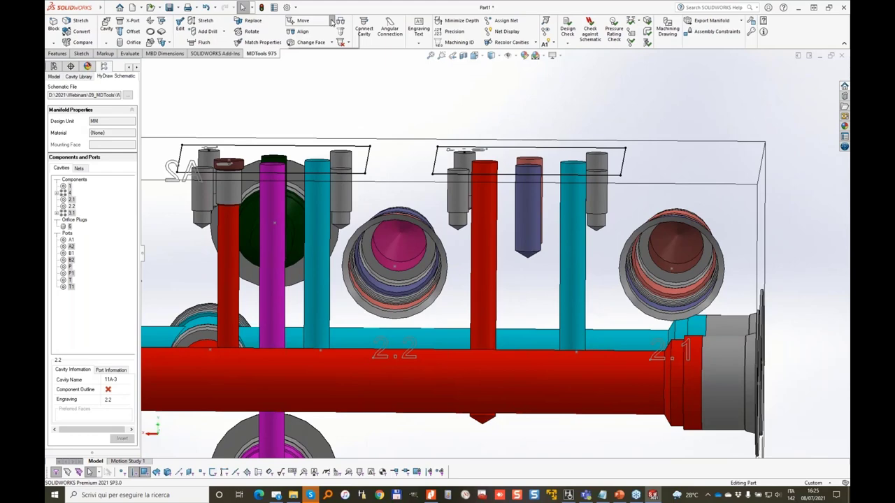
Move cavities 2.1 and 2.2 together by 5 mm in Y
{"action": "left_click", "coordinate": [331, 20]}
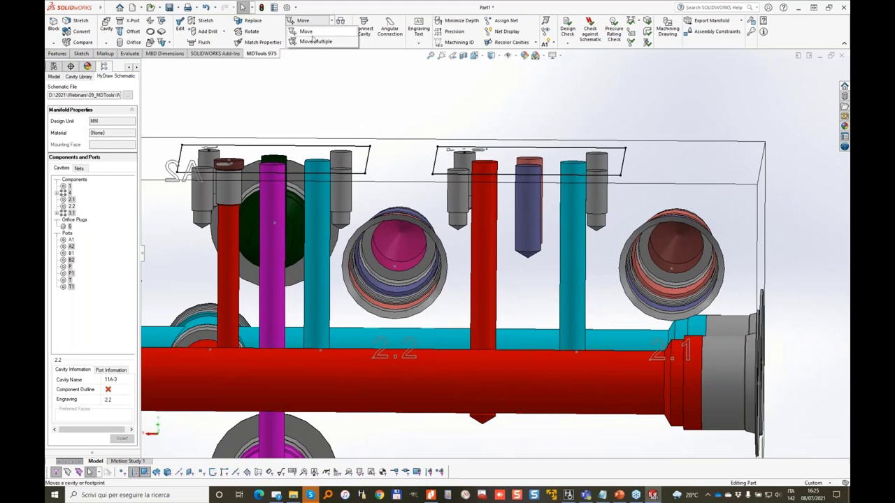
{"action": "left_click", "coordinate": [312, 42]}
{"action": "left_click", "coordinate": [681, 257]}
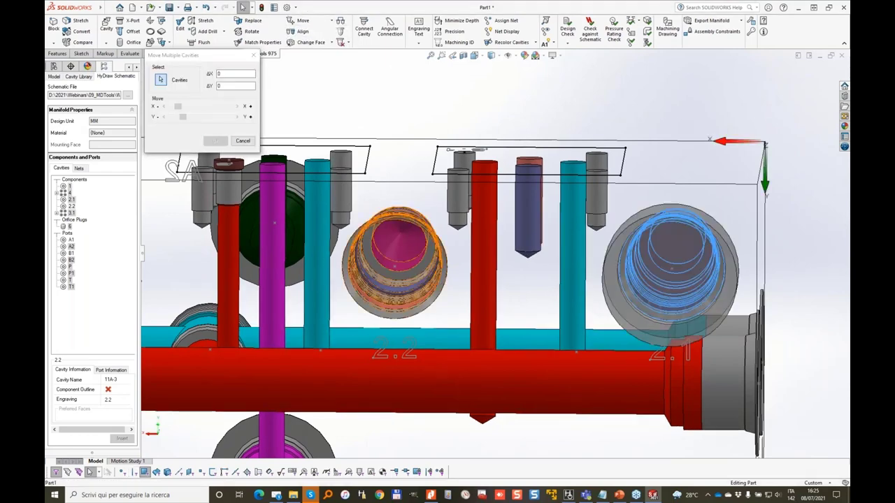
{"action": "left_click", "coordinate": [395, 259]}
{"action": "left_click", "coordinate": [225, 117]}
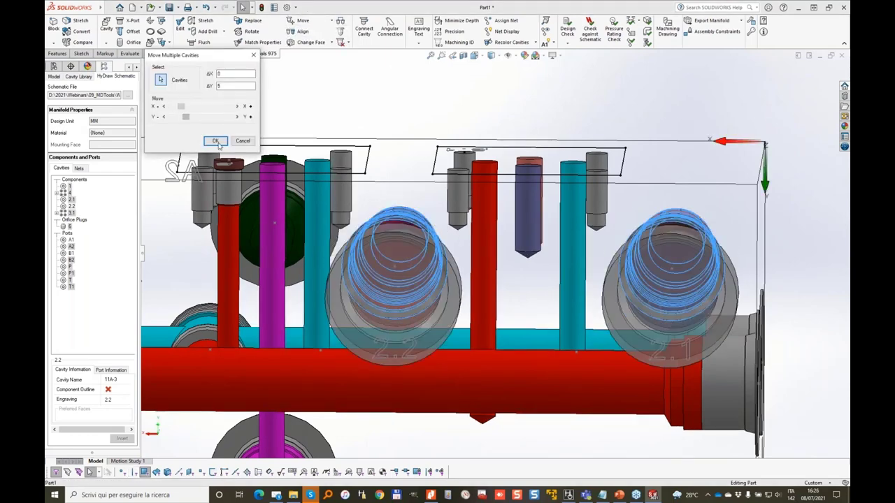
{"action": "left_click", "coordinate": [217, 142]}
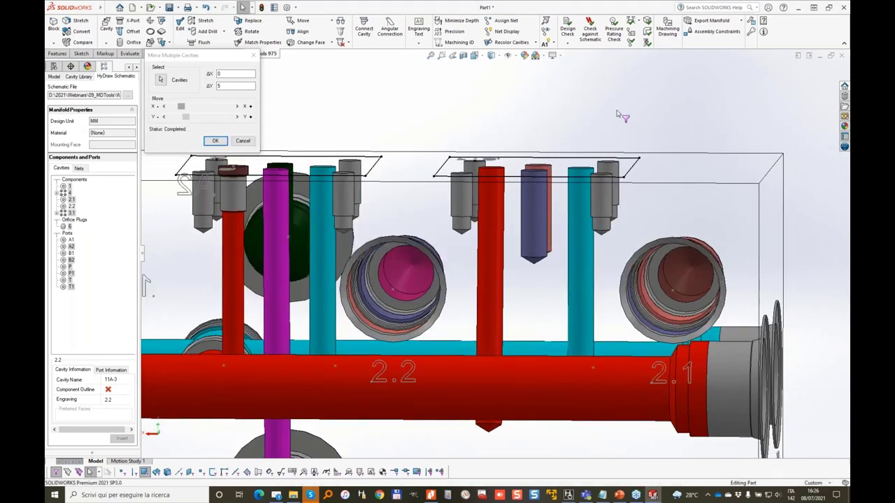
Move the P and P1 port cavities of the long red pressure line together by 5 mm in Y
{"action": "middle_click_drag", "start_coordinate": [616, 113], "coordinate": [668, 203]}
{"action": "scroll", "coordinate": [668, 203], "scroll_direction": "up", "scroll_amount": 1}
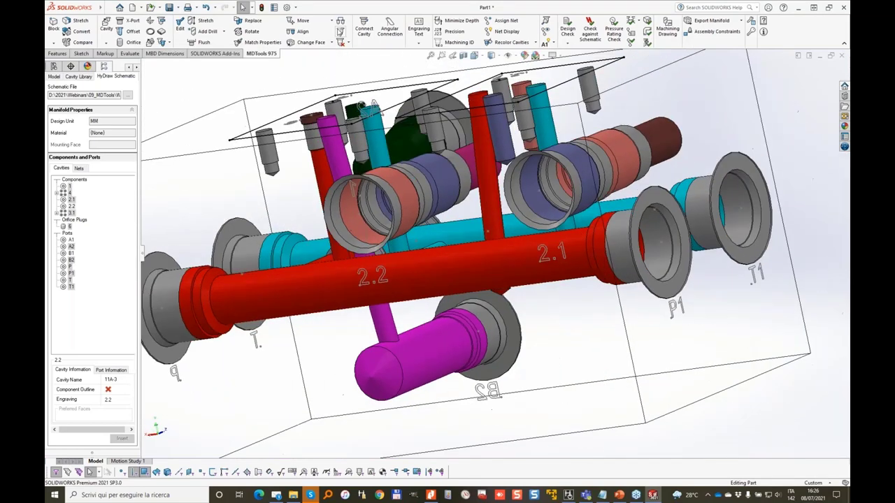
{"action": "left_click", "coordinate": [303, 20]}
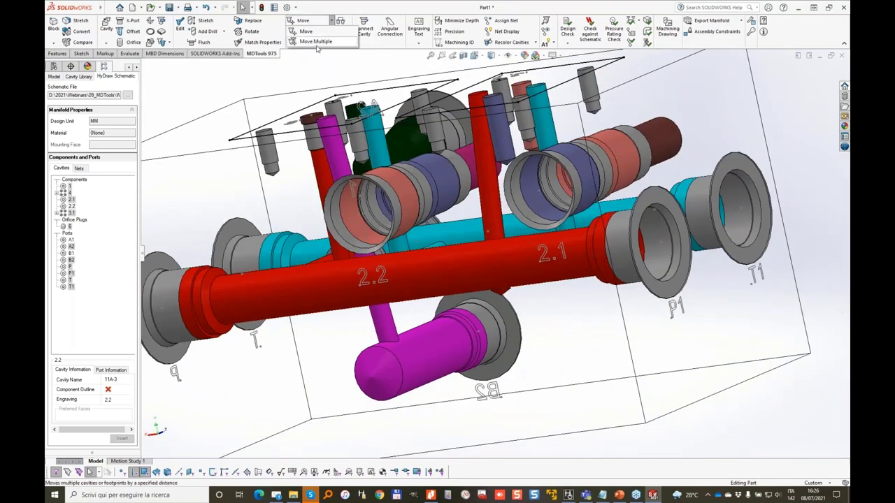
{"action": "left_click", "coordinate": [311, 38]}
{"action": "left_click", "coordinate": [654, 249]}
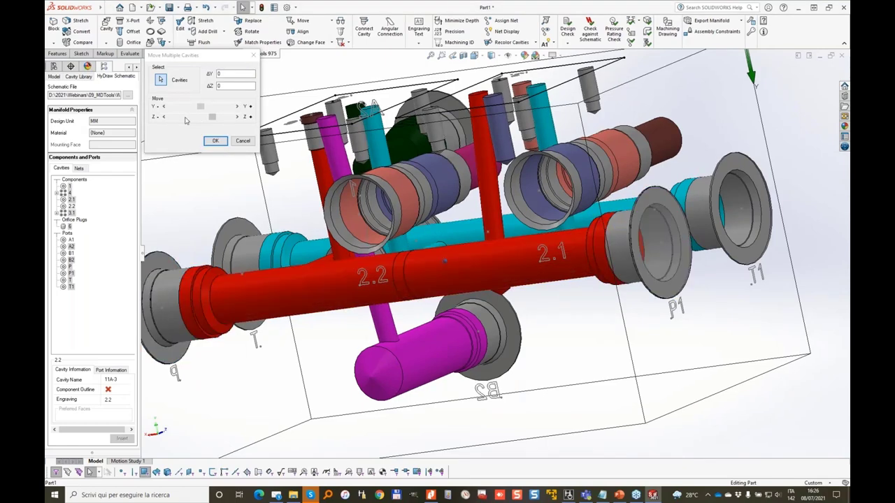
{"action": "left_click", "coordinate": [219, 106]}
{"action": "left_click", "coordinate": [215, 139]}
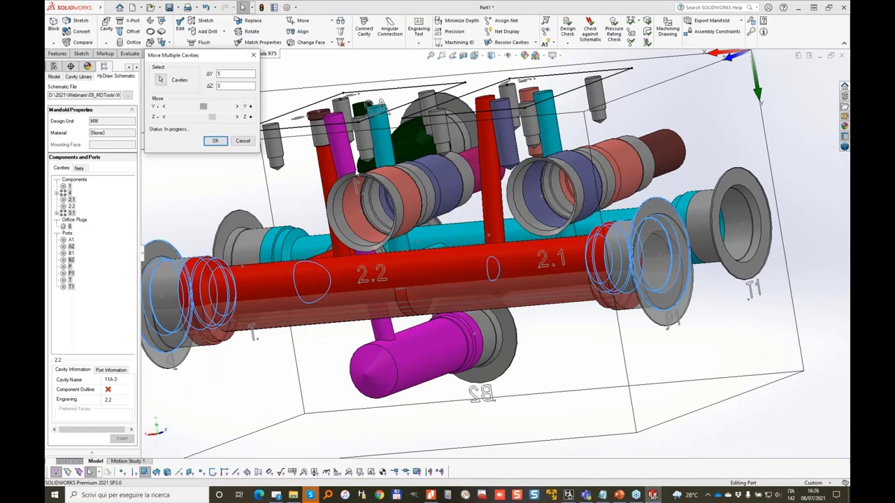
Swap the positions of cavities 2.1 and 2.2 on the rear face
{"action": "middle_click_drag", "start_coordinate": [475, 126], "coordinate": [423, 185]}
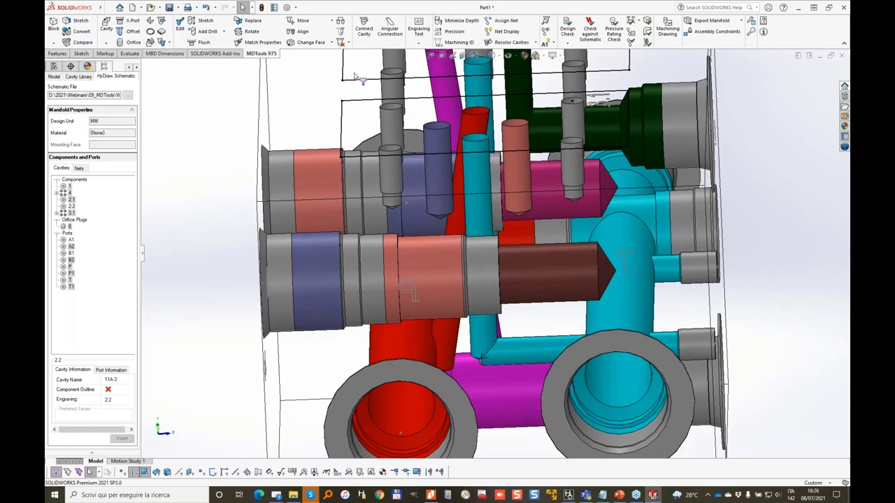
{"action": "left_click", "coordinate": [339, 43]}
{"action": "left_click", "coordinate": [311, 63]}
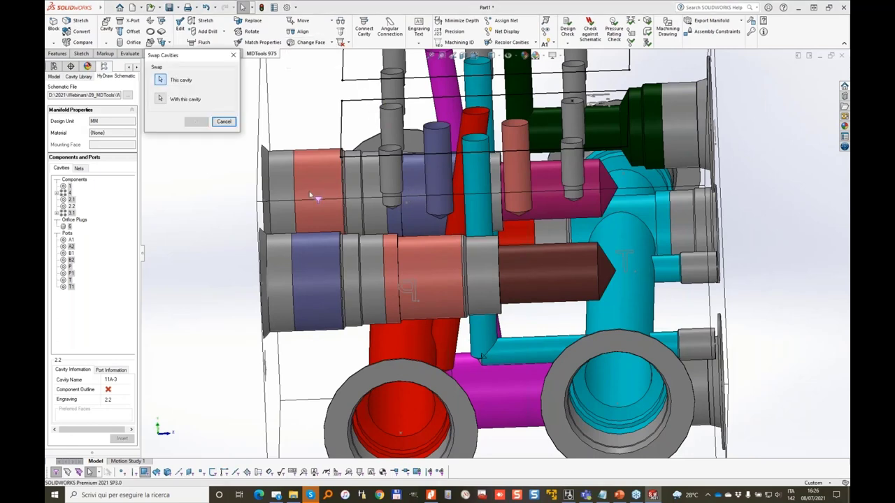
{"action": "left_click", "coordinate": [321, 277]}
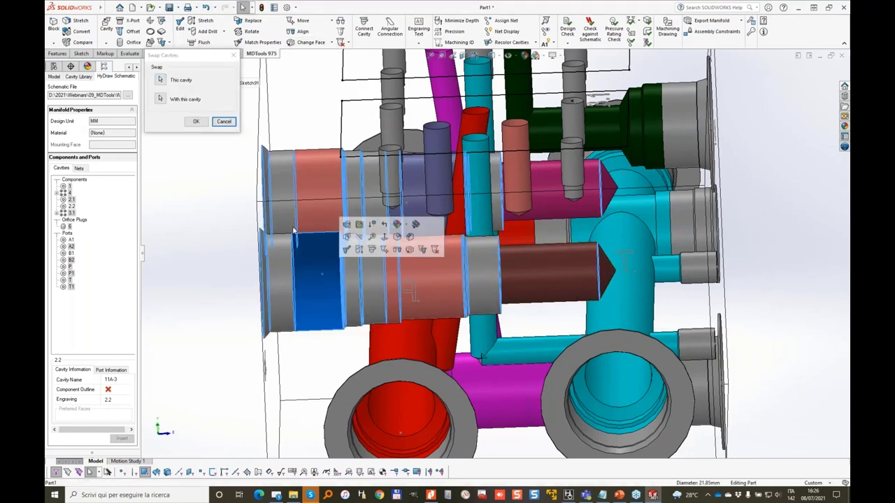
{"action": "left_click", "coordinate": [198, 122]}
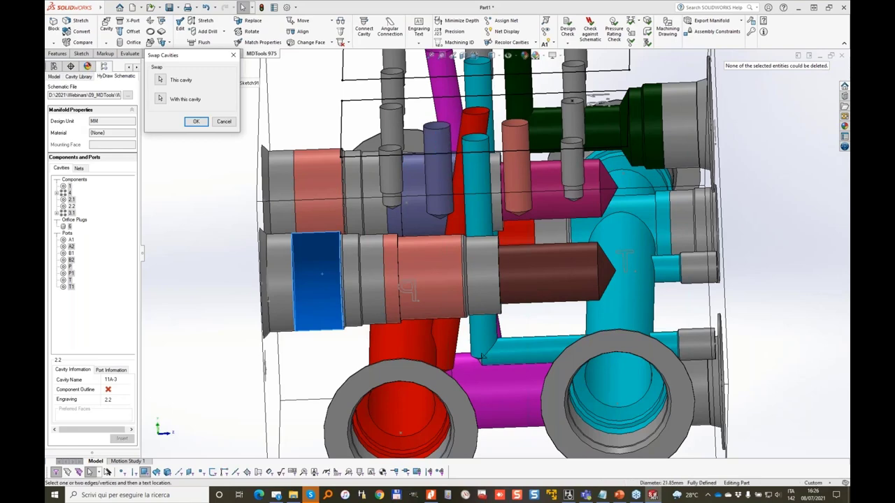
Insert an MB-600-070 construction port with a 6 mm drill connecting valve 3.1's vertical blue drill to port 2 of cavity 2.2
{"action": "middle_click_drag", "start_coordinate": [451, 201], "coordinate": [448, 215]}
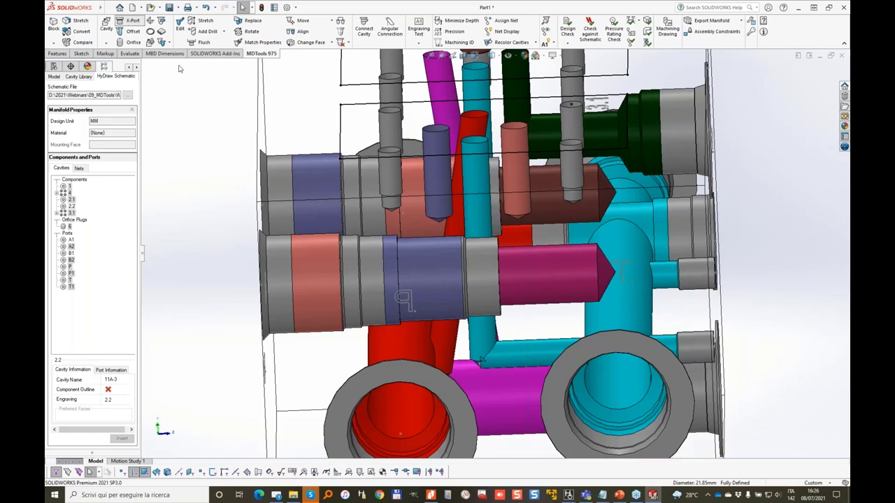
{"action": "left_click", "coordinate": [131, 21]}
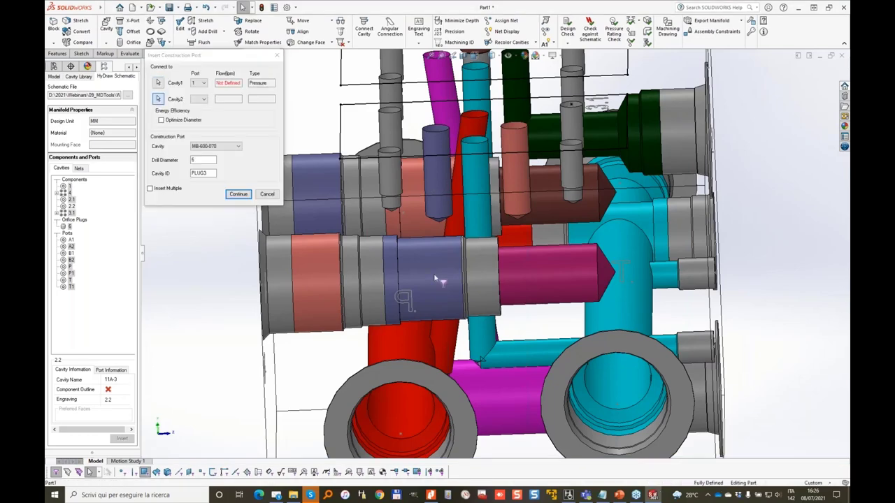
{"action": "left_click", "coordinate": [237, 193]}
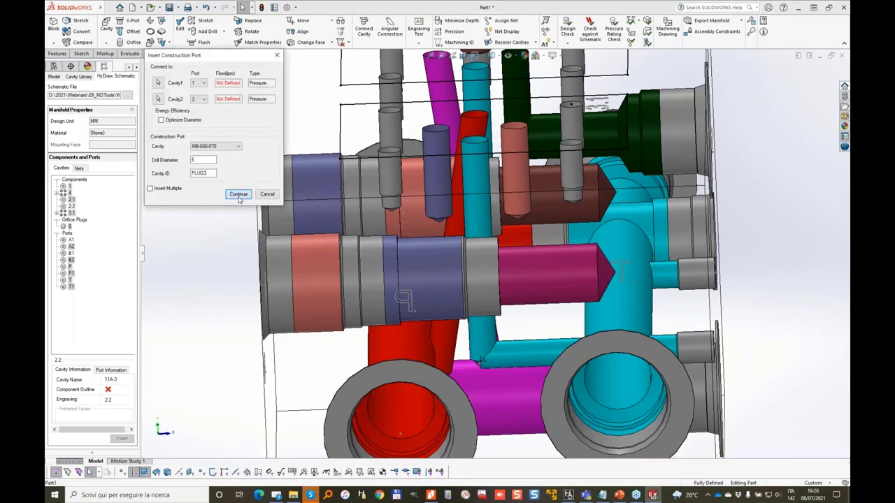
{"action": "left_click", "coordinate": [538, 343]}
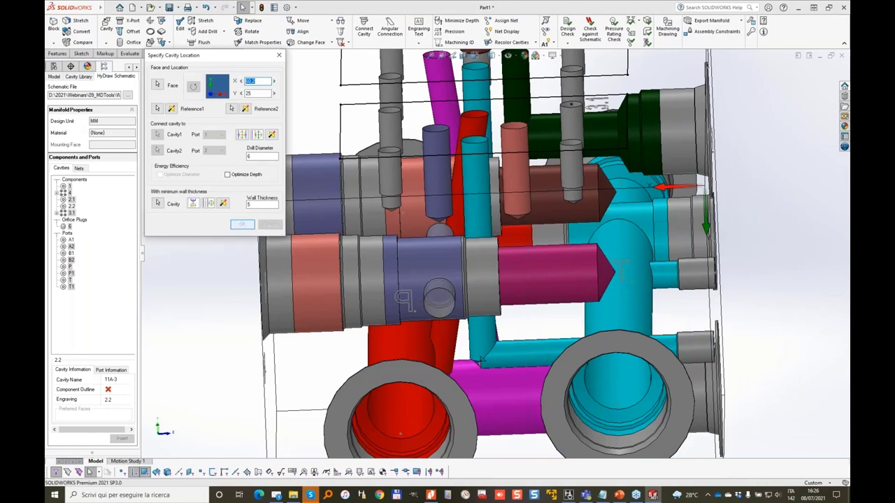
{"action": "key", "text": "Return"}
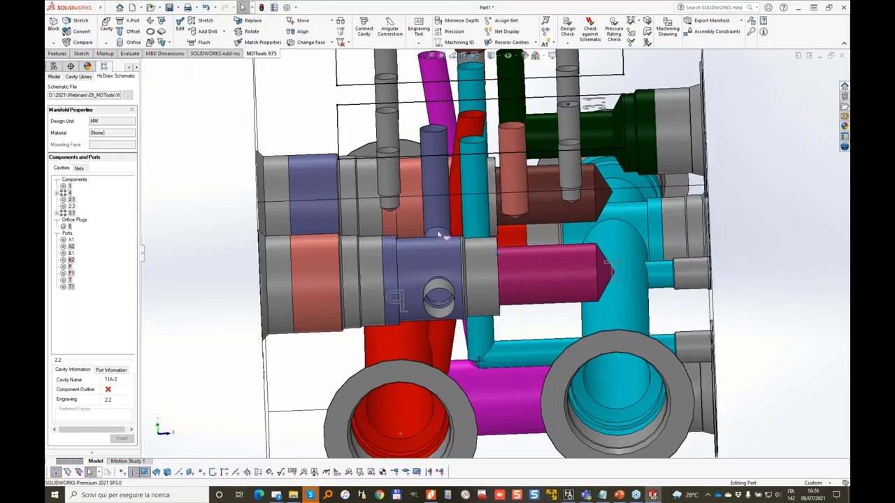
Insert an MB-600-070 construction port with a 6 mm drill from the P/T side face into port 3 of cavity 2.1
{"action": "middle_click_drag", "start_coordinate": [441, 234], "coordinate": [481, 244]}
{"action": "left_click", "coordinate": [130, 22]}
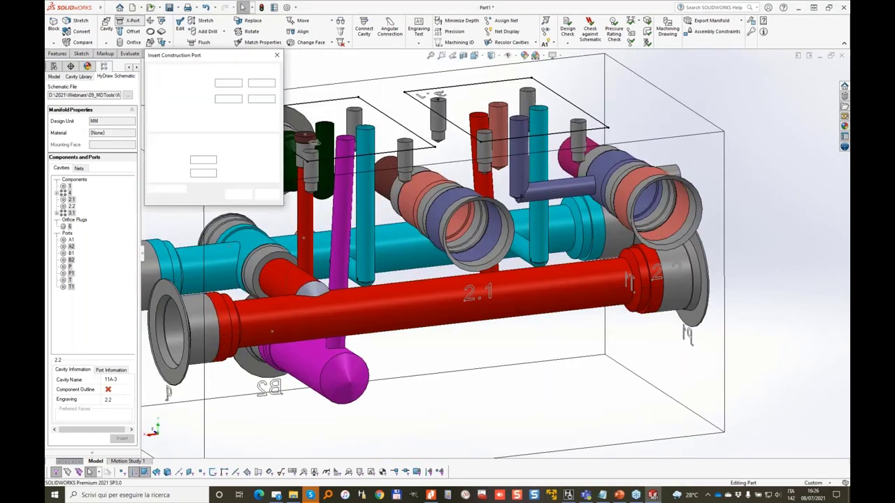
{"action": "left_click", "coordinate": [440, 210]}
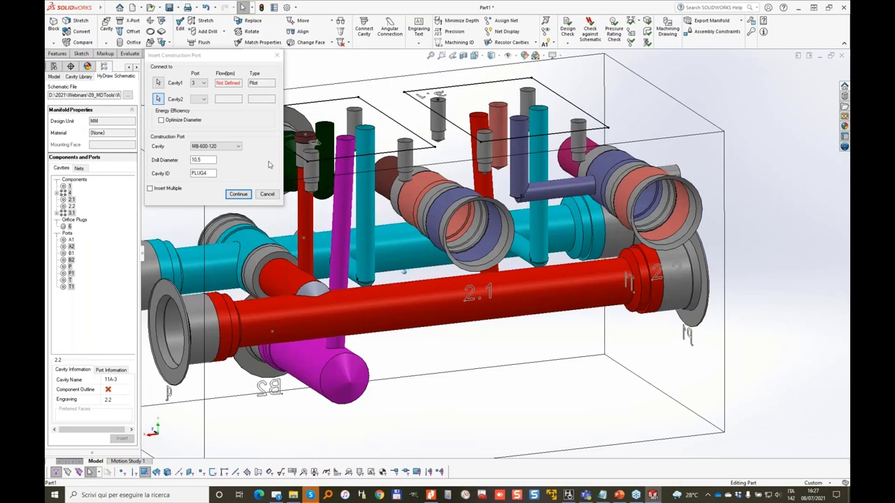
{"action": "left_click", "coordinate": [238, 148]}
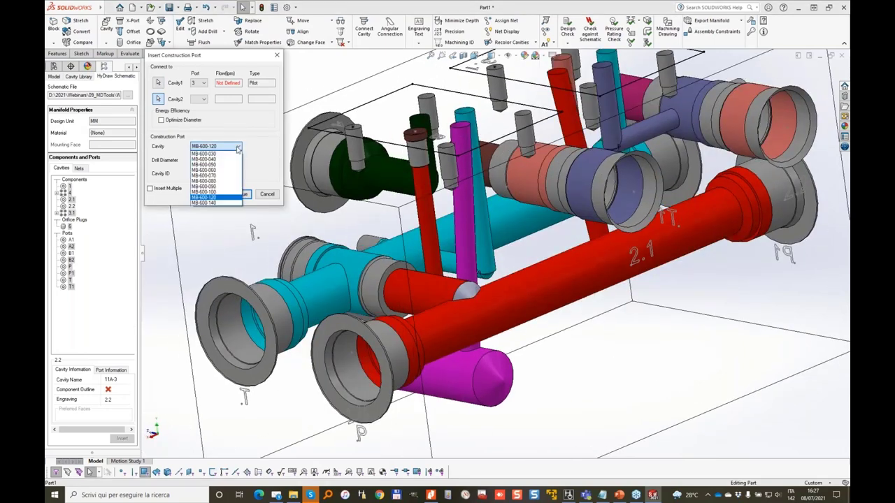
{"action": "left_click", "coordinate": [220, 176]}
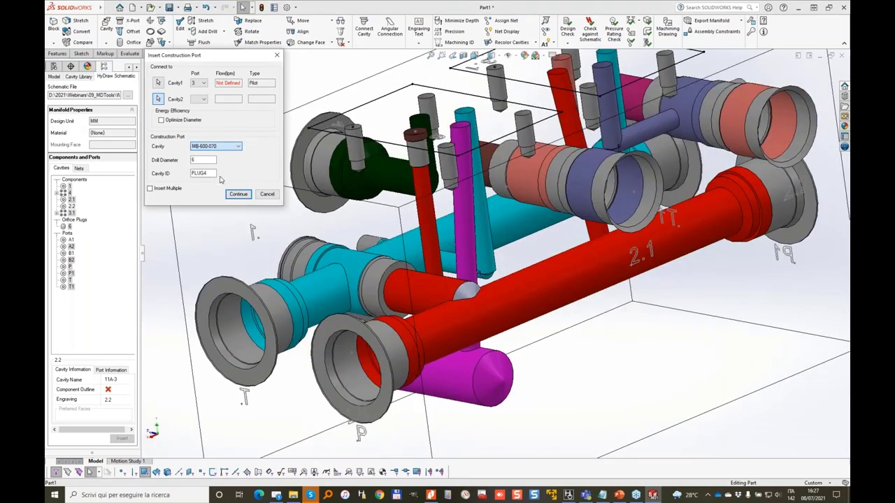
{"action": "left_click", "coordinate": [245, 195]}
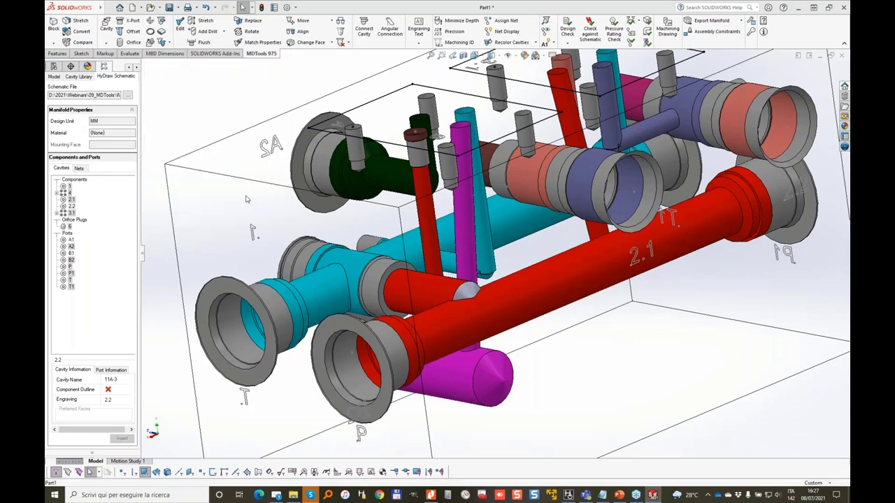
{"action": "left_click", "coordinate": [242, 224]}
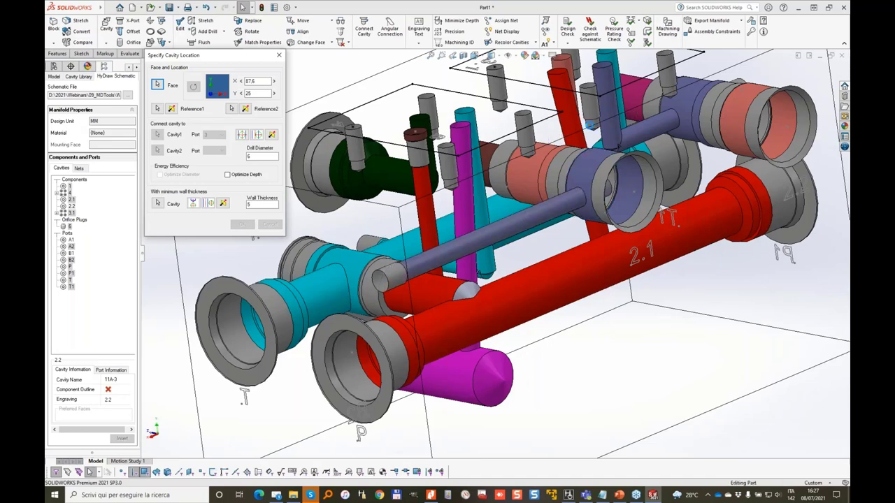
Insert a construction port with a 6 mm drill on the rear face, at X 0 from valve 3.1's vertical blue drill, to link it with cavity 2.1
{"action": "middle_click_drag", "start_coordinate": [489, 231], "coordinate": [469, 210]}
{"action": "left_click", "coordinate": [129, 20]}
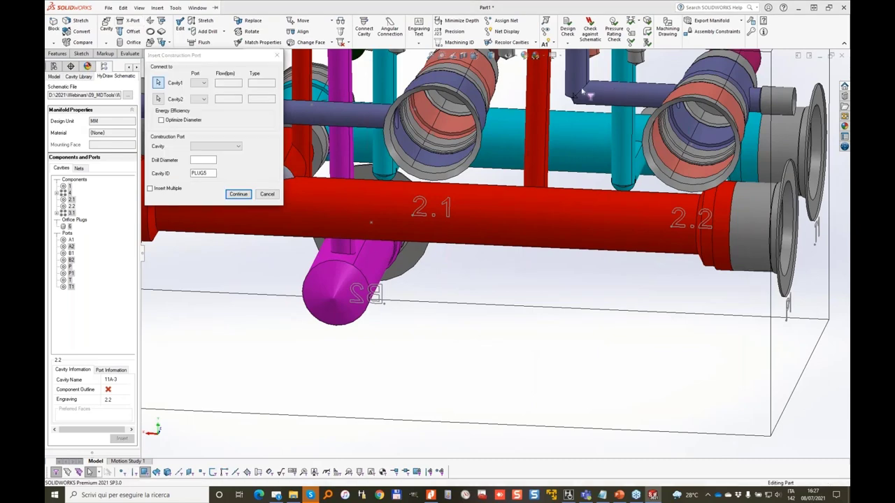
{"action": "left_click", "coordinate": [447, 106]}
{"action": "left_click", "coordinate": [237, 194]}
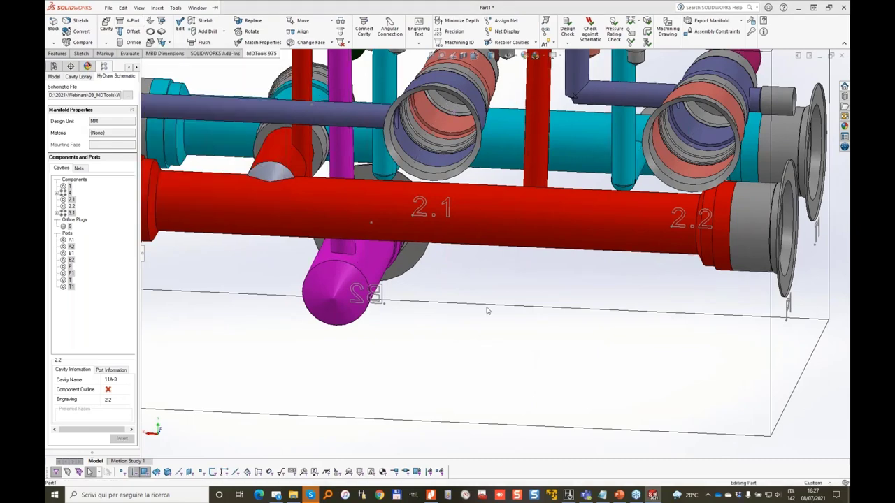
{"action": "left_click", "coordinate": [425, 126]}
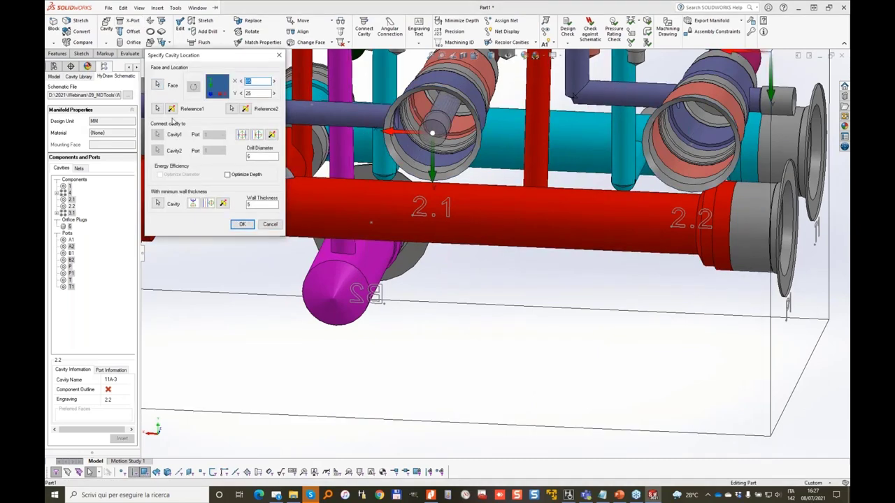
{"action": "left_click", "coordinate": [576, 72]}
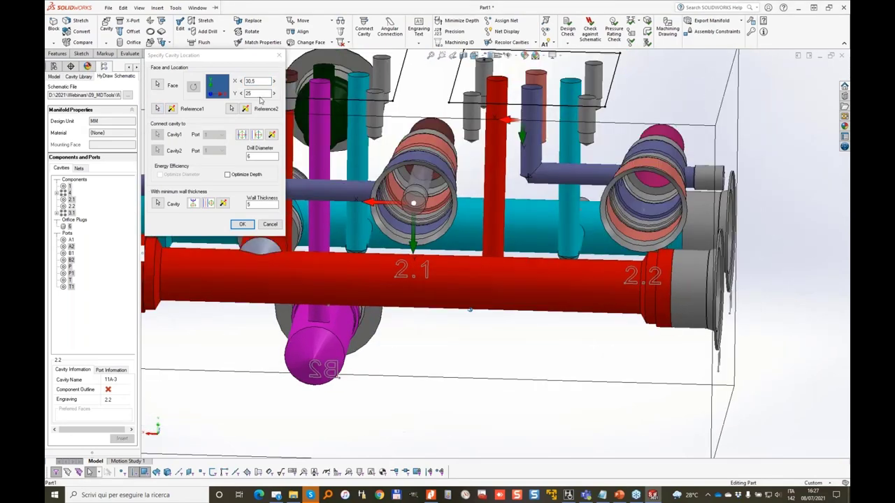
{"action": "double_click", "coordinate": [252, 82]}
{"action": "type", "text": "0"}
{"action": "key", "text": "Tab"}
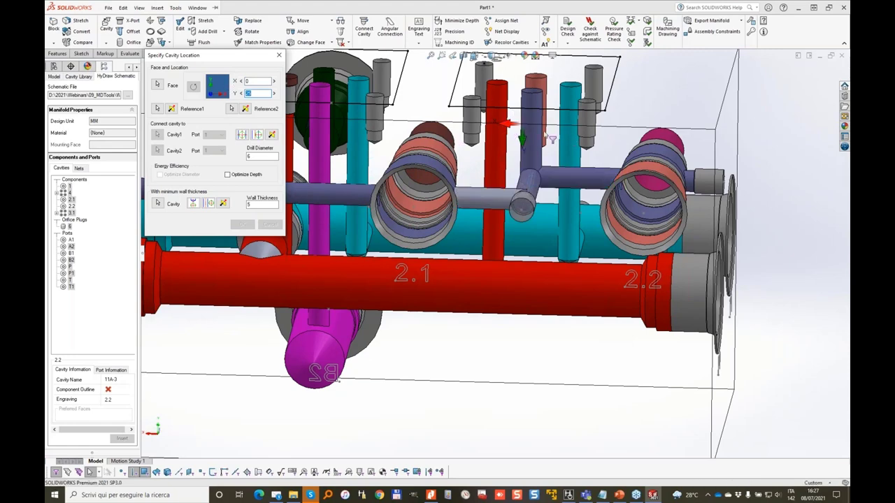
Examine the cavity dimensions and port net names of component 2.1
{"action": "middle_click_drag", "start_coordinate": [564, 121], "coordinate": [459, 162]}
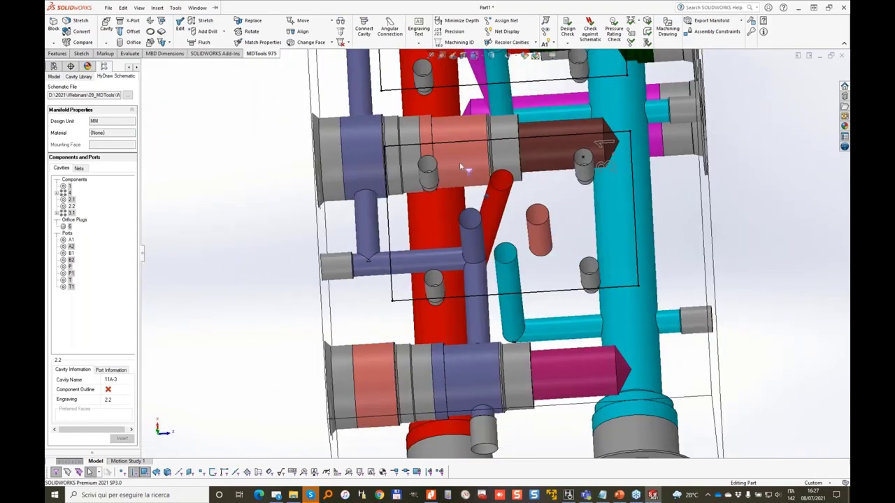
{"action": "left_click", "coordinate": [459, 155]}
{"action": "left_click", "coordinate": [180, 24]}
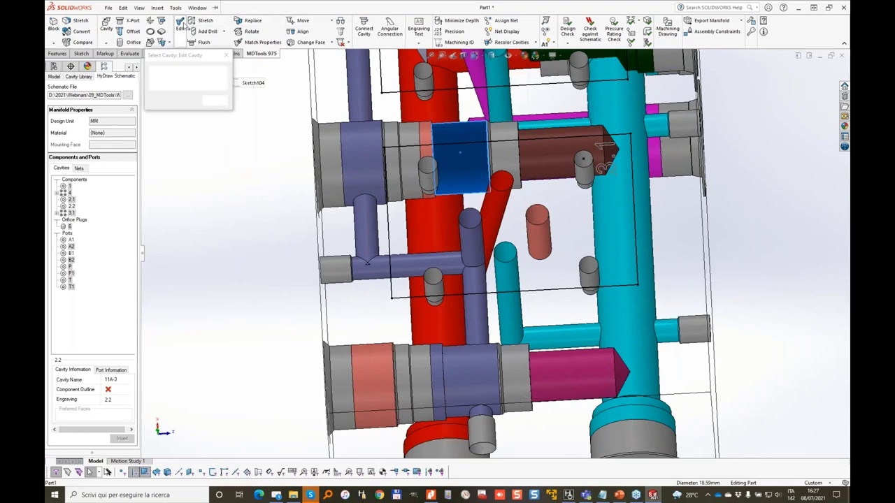
{"action": "left_click", "coordinate": [408, 139]}
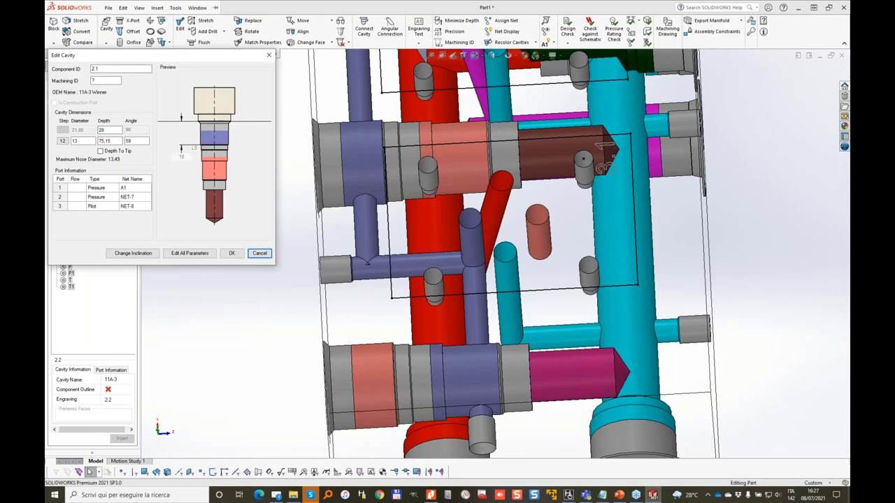
{"action": "left_click", "coordinate": [259, 253]}
{"action": "middle_click_drag", "start_coordinate": [446, 391], "coordinate": [582, 198]}
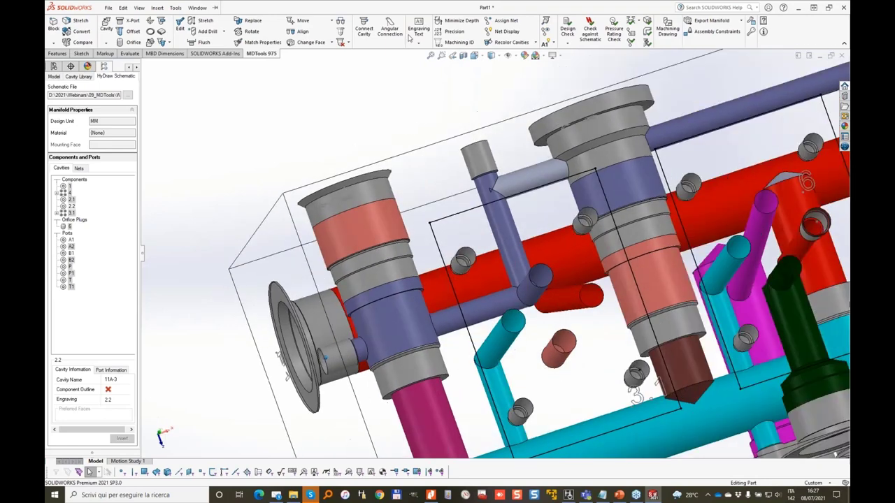
Move the P/T side-face construction drill that passes through port 3 of cavity 2.1 to X 77.6, with Y at 25
{"action": "left_click", "coordinate": [301, 21]}
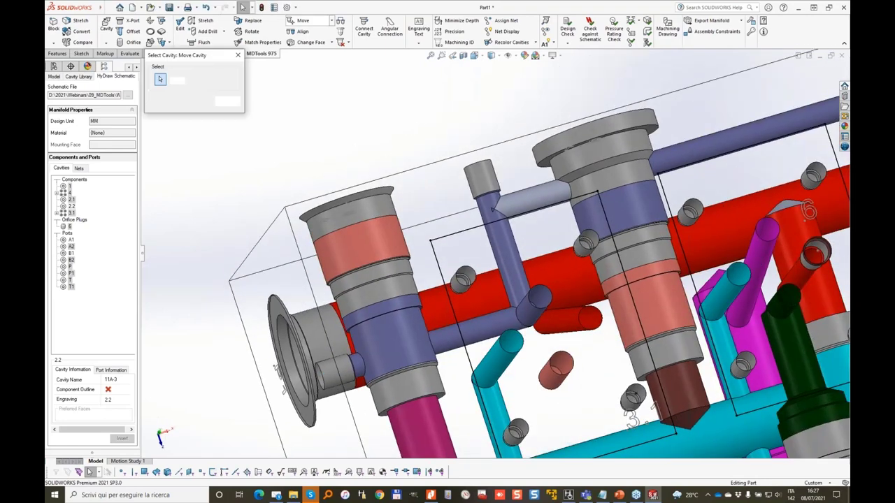
{"action": "left_click", "coordinate": [546, 202]}
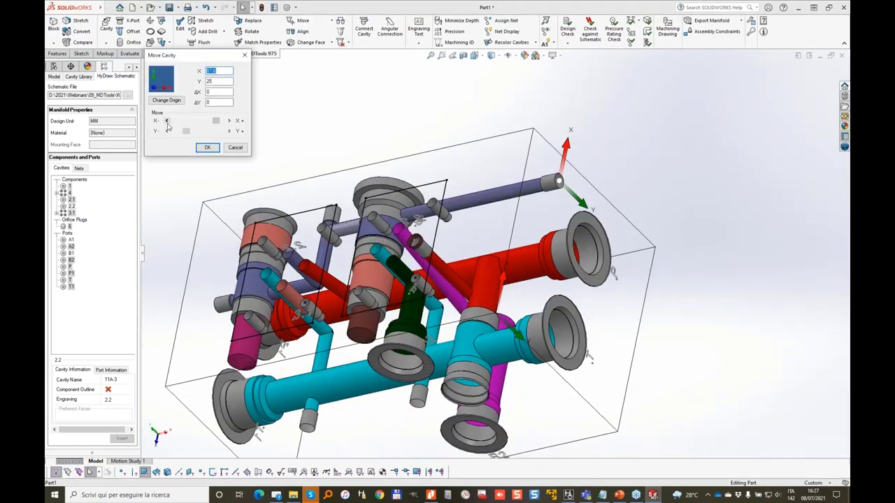
{"action": "left_click", "coordinate": [166, 121]}
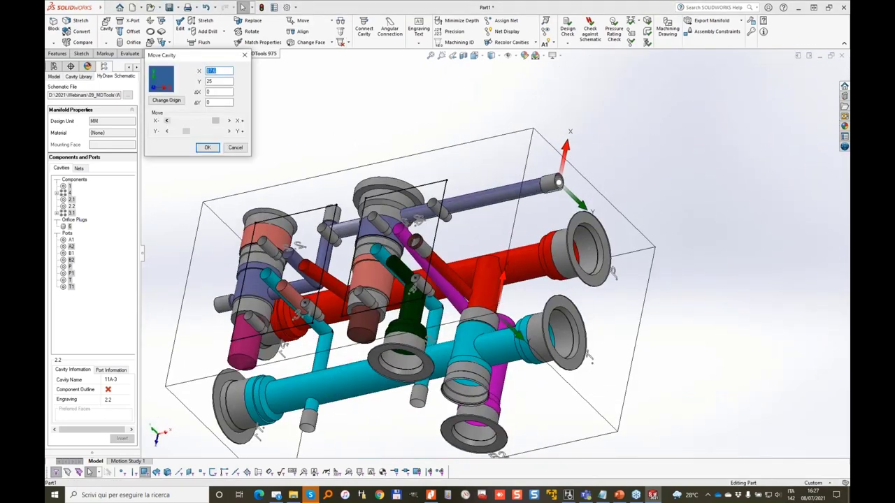
{"action": "left_click", "coordinate": [166, 121]}
{"action": "left_click", "coordinate": [166, 121]}
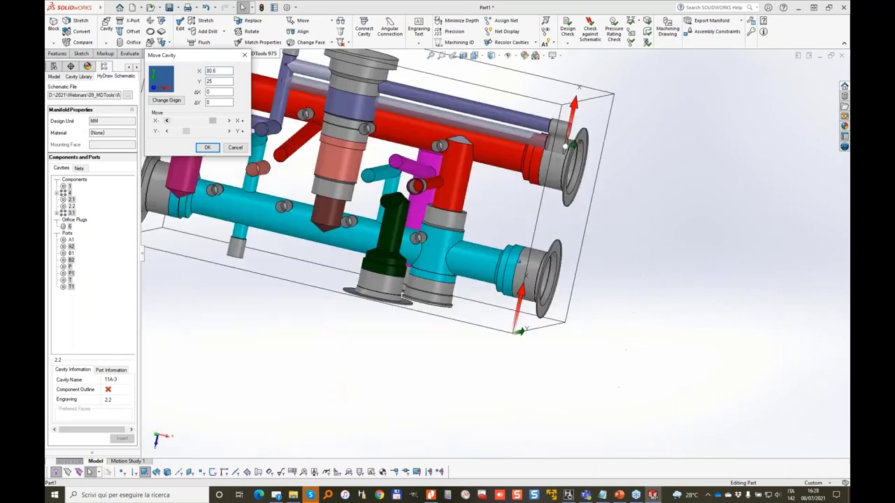
{"action": "left_click", "coordinate": [167, 121]}
{"action": "left_click", "coordinate": [166, 121]}
{"action": "left_click", "coordinate": [166, 121]}
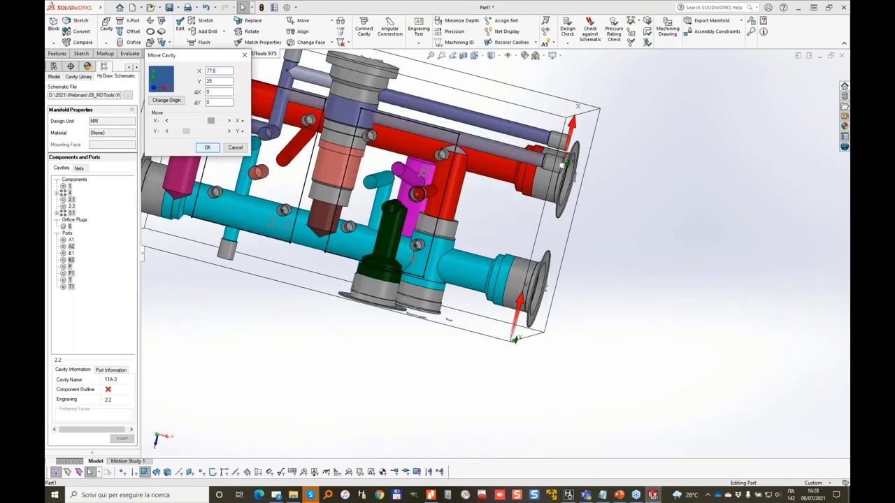
{"action": "left_click", "coordinate": [208, 148]}
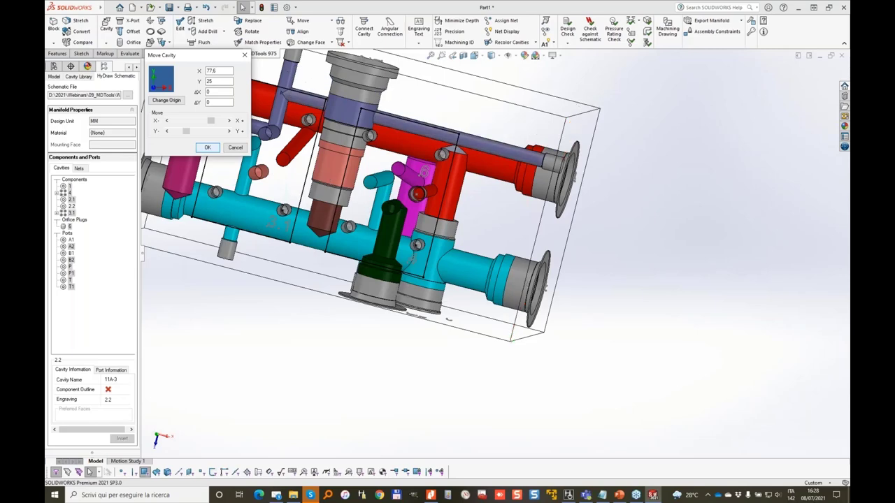
Insert a construction port with a 6 mm drill on the P1/T1 side face, in line with valve 3.1's pink drill, at X 42.8, Y 39.9
{"action": "middle_click_drag", "start_coordinate": [308, 259], "coordinate": [587, 87]}
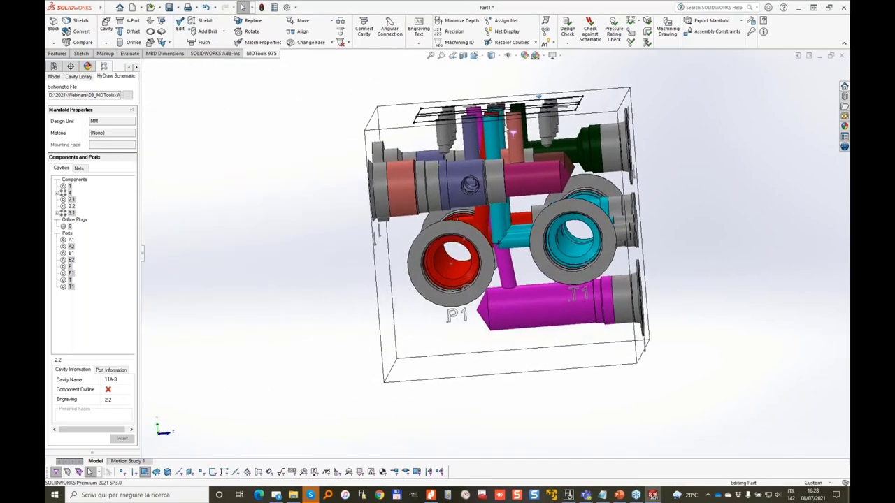
{"action": "left_click", "coordinate": [202, 42]}
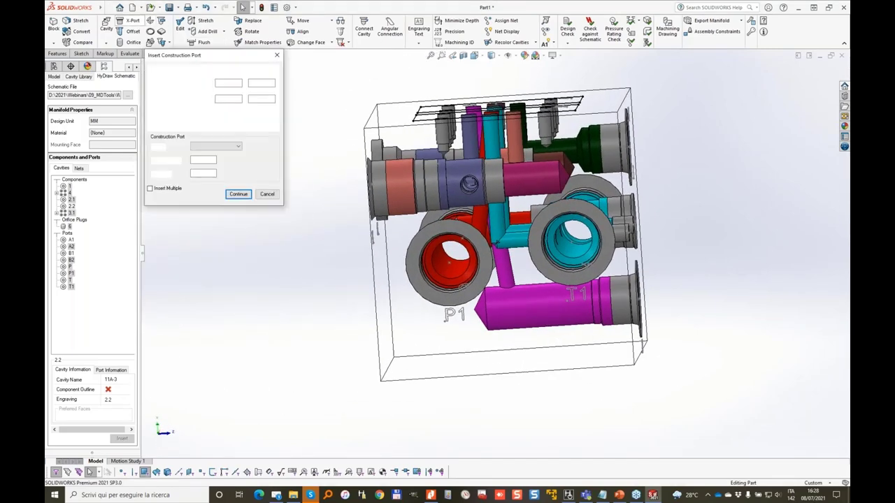
{"action": "left_click", "coordinate": [238, 194]}
{"action": "left_click", "coordinate": [521, 221]}
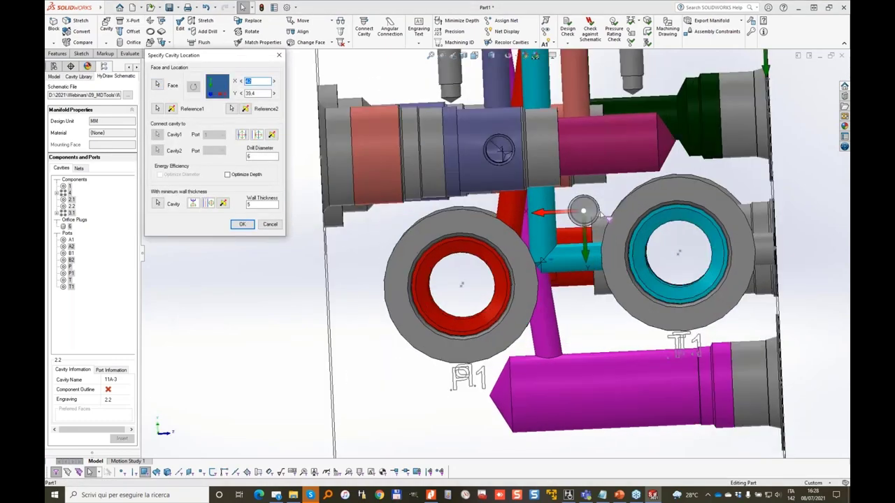
{"action": "left_click", "coordinate": [242, 225]}
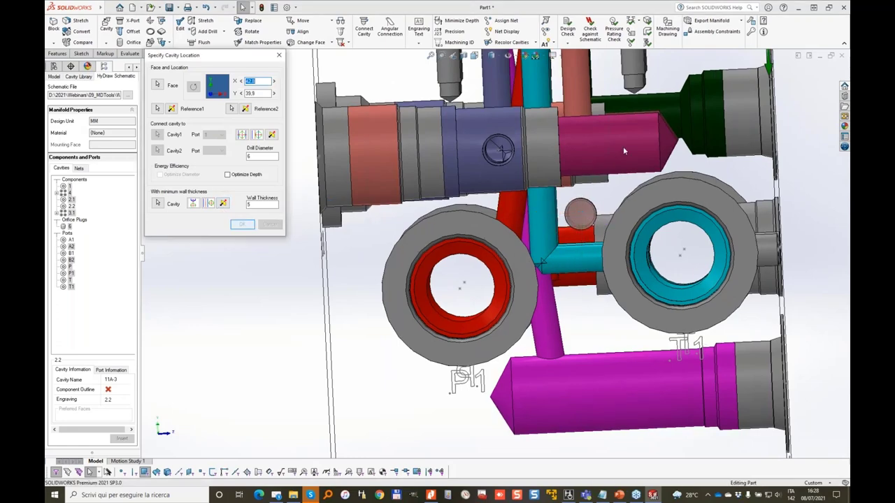
{"action": "key", "text": "Return"}
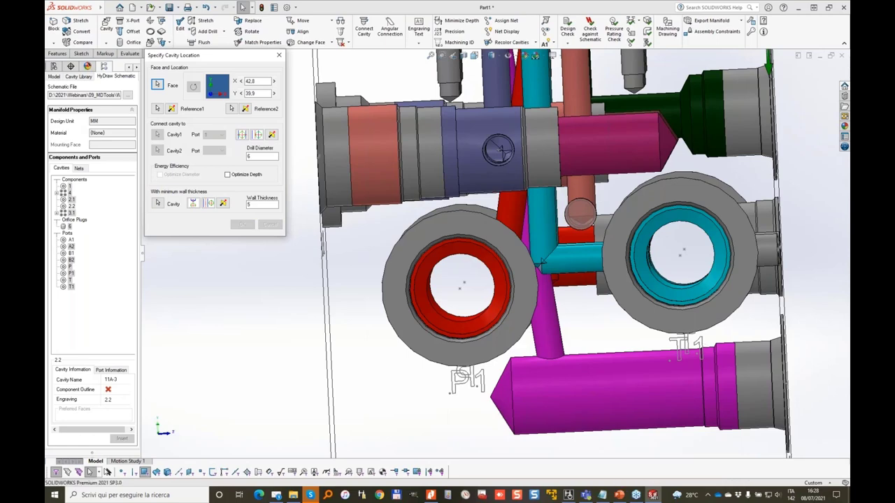
Stretch valve 3.1's pink 6 mm drill past its side-face construction port to a depth of 86.6 mm, overlapping cavity 2.1
{"action": "middle_click_drag", "start_coordinate": [631, 329], "coordinate": [601, 140]}
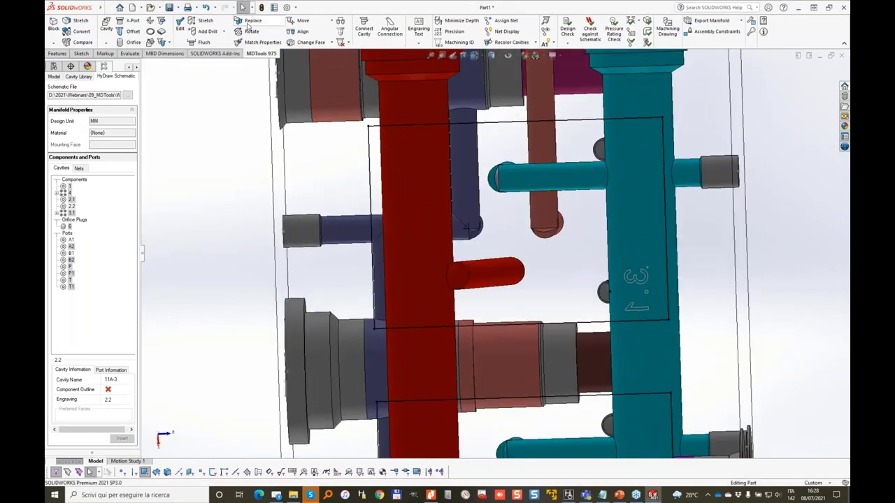
{"action": "left_click", "coordinate": [205, 20]}
{"action": "left_click", "coordinate": [547, 260]}
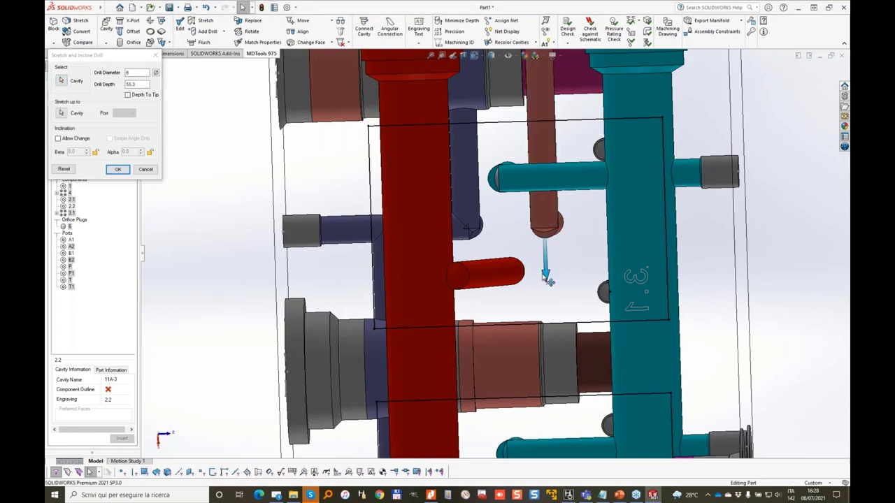
{"action": "left_click_drag", "start_coordinate": [547, 310], "coordinate": [547, 315]}
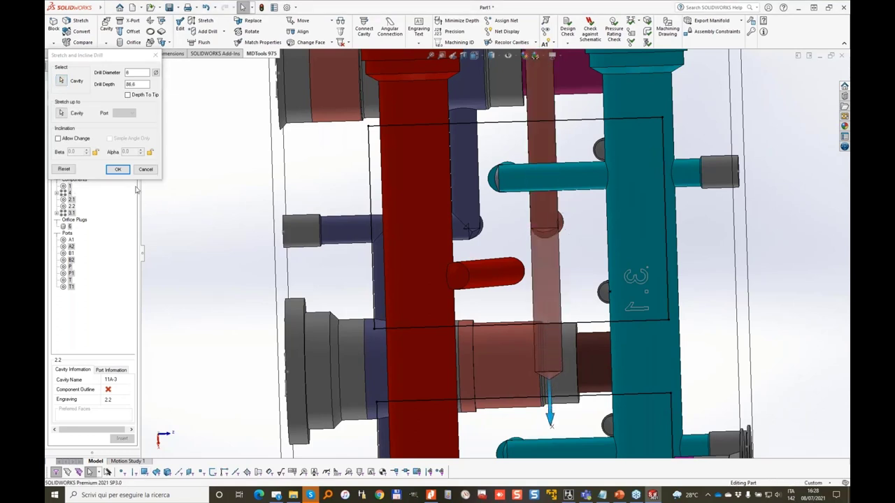
{"action": "left_click", "coordinate": [121, 172]}
{"action": "left_click", "coordinate": [120, 172]}
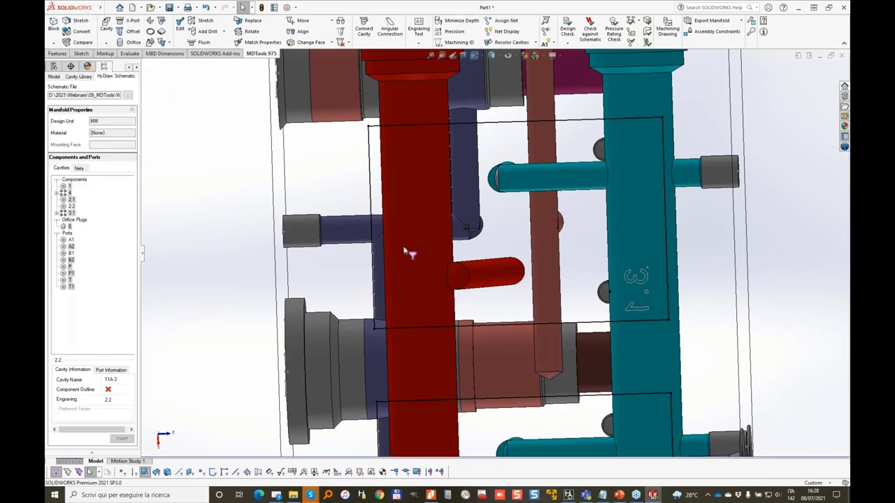
Set the adjustable shoulder depth of cavity 2.1 to 32 mm
{"action": "left_click", "coordinate": [313, 346]}
{"action": "left_click", "coordinate": [331, 318]}
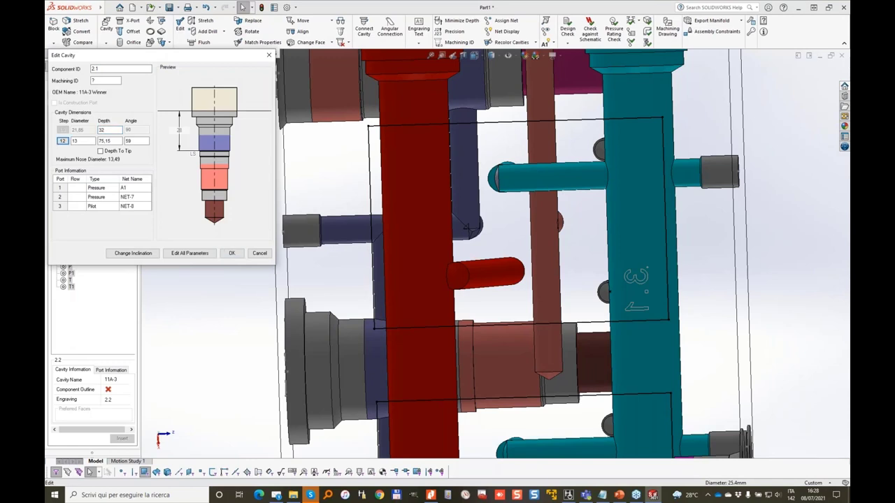
{"action": "left_click", "coordinate": [232, 253]}
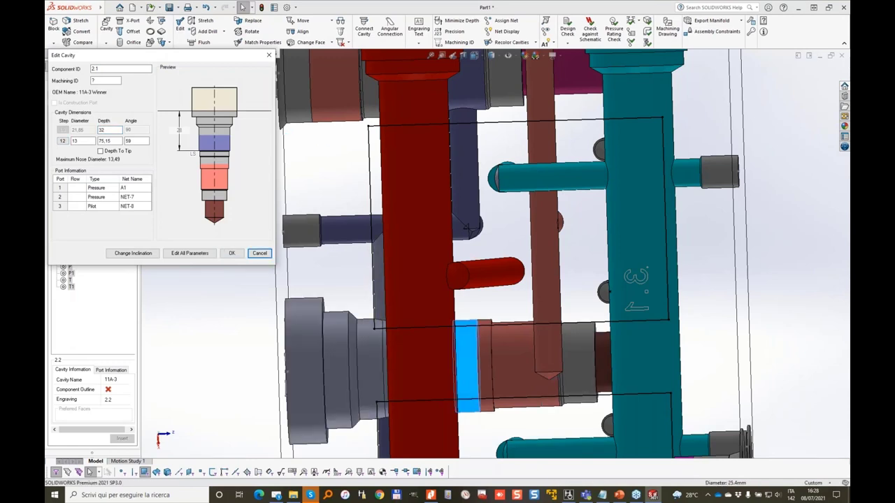
Insert an MB-600-070 construction port with a 6 mm drill at X 85 on the bottom face, connecting the pink drill to port 2 of cavity 2.1
{"action": "left_click", "coordinate": [141, 22]}
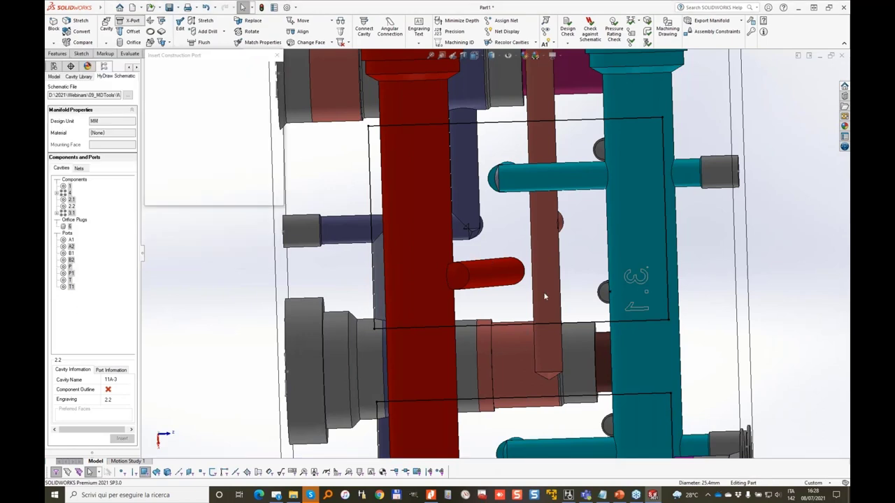
{"action": "left_click", "coordinate": [551, 298]}
{"action": "left_click", "coordinate": [512, 353]}
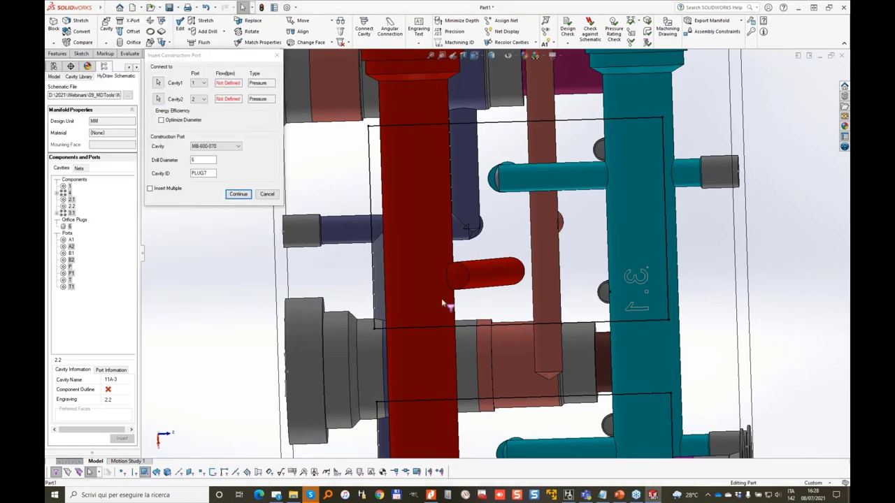
{"action": "left_click", "coordinate": [238, 194]}
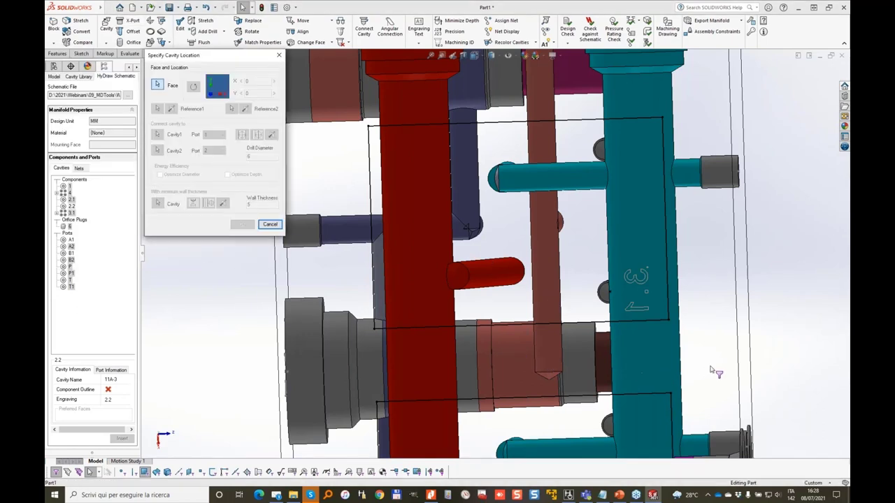
{"action": "left_click", "coordinate": [541, 367]}
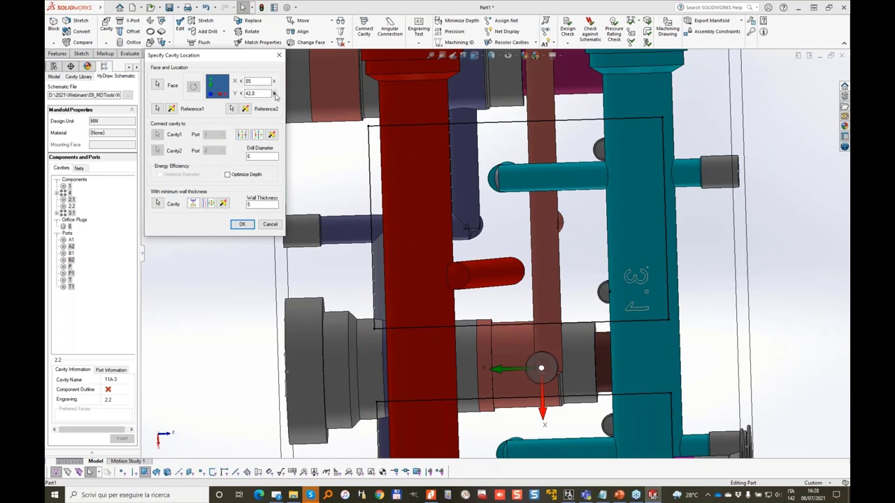
{"action": "left_click", "coordinate": [234, 224]}
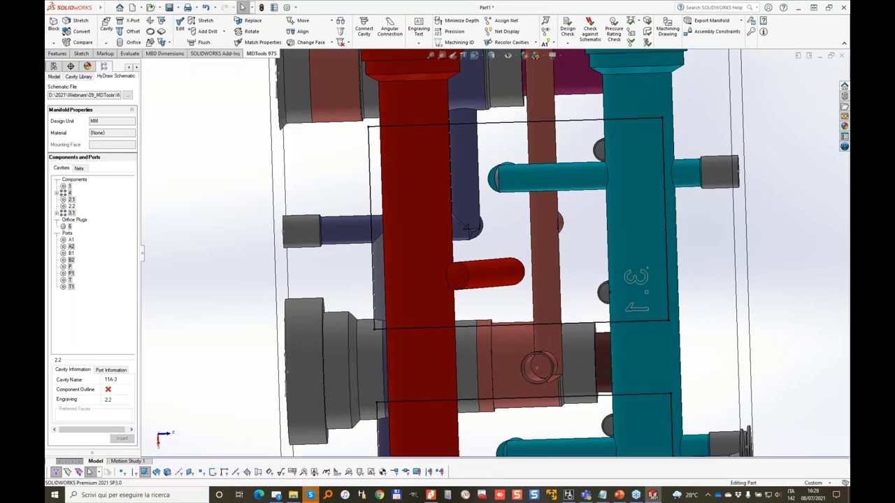
Check the wall thickness around the pink P1/T1 side-face construction port with a 4 mm minimum and examine its clearance from valve 3.1's T drill
{"action": "middle_click_drag", "start_coordinate": [585, 334], "coordinate": [458, 306]}
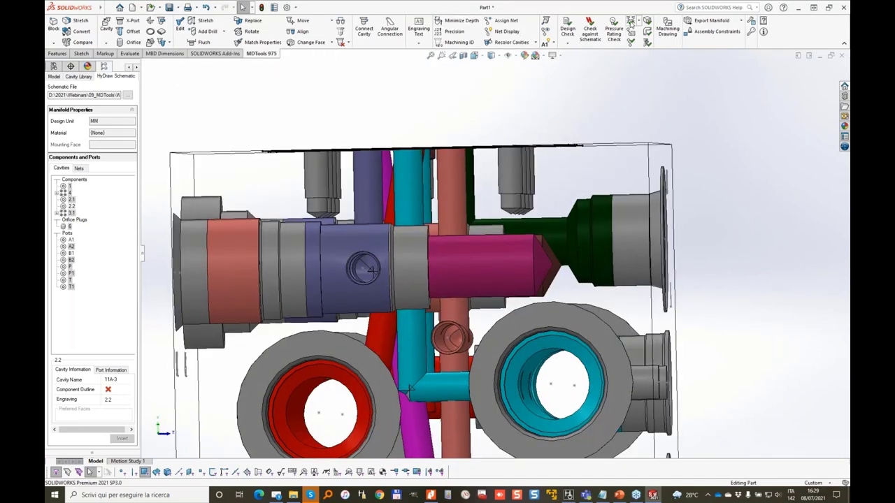
{"action": "left_click", "coordinate": [631, 22]}
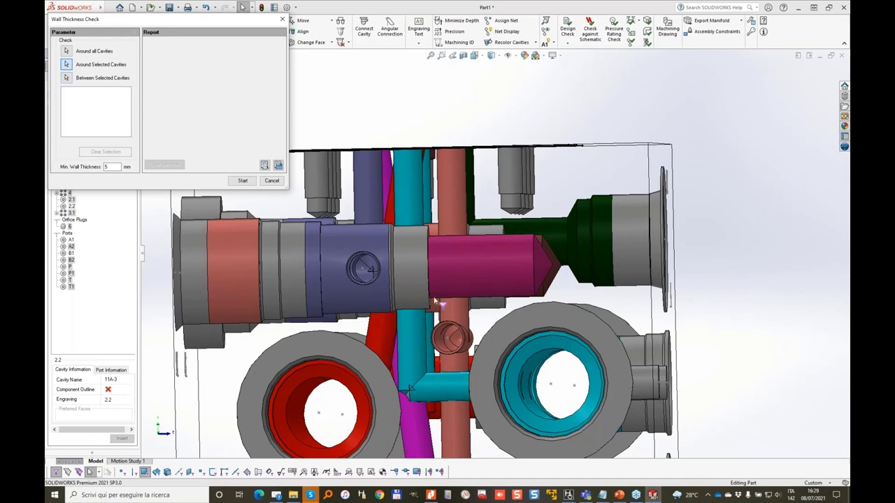
{"action": "middle_click_drag", "start_coordinate": [488, 326], "coordinate": [451, 334]}
{"action": "left_click", "coordinate": [449, 338]}
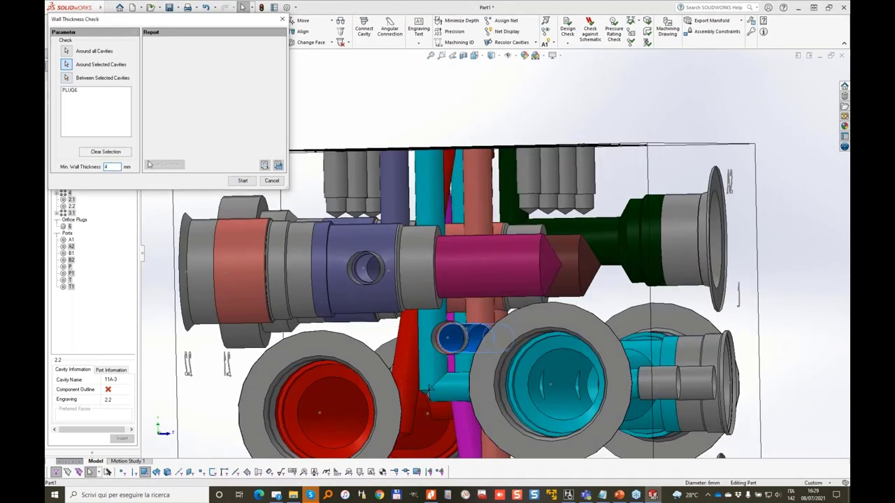
{"action": "left_click", "coordinate": [241, 181]}
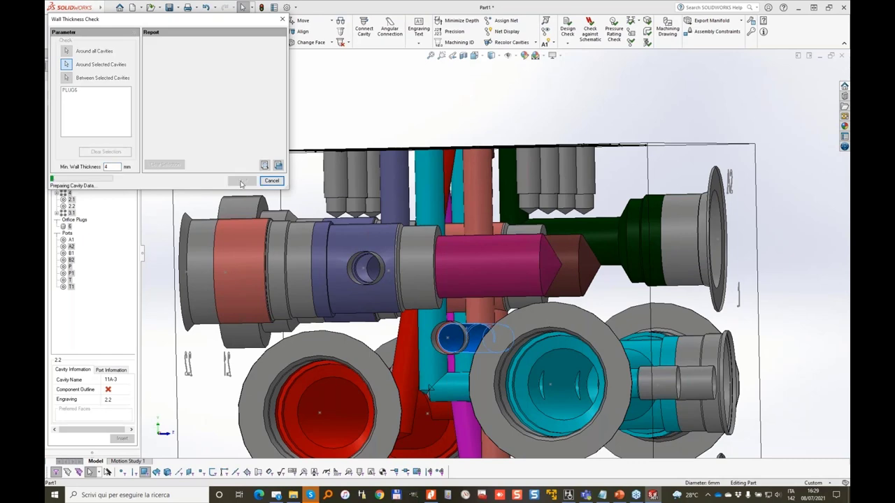
{"action": "left_click", "coordinate": [220, 61]}
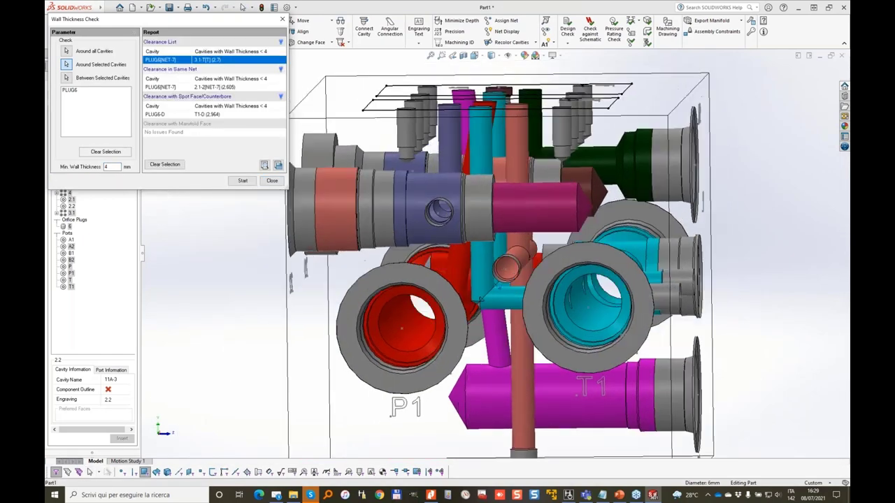
{"action": "middle_click_drag", "start_coordinate": [483, 279], "coordinate": [481, 300]}
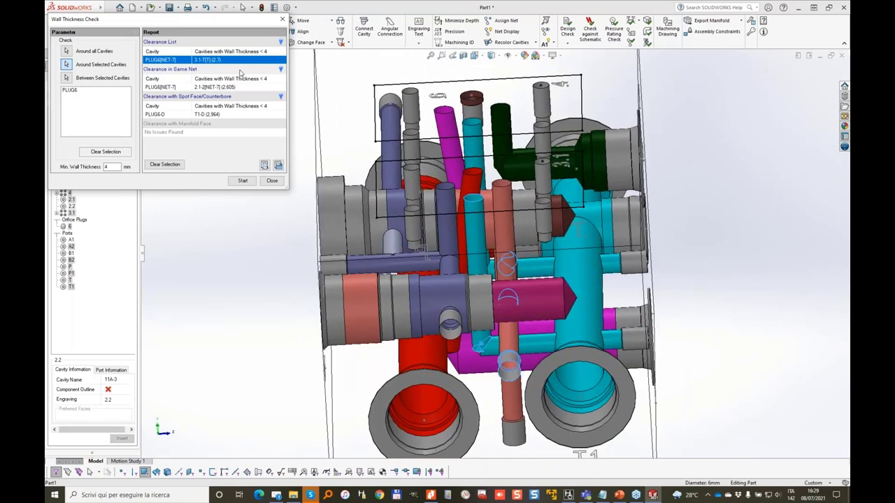
{"action": "left_click", "coordinate": [273, 182]}
{"action": "key", "text": "Escape"}
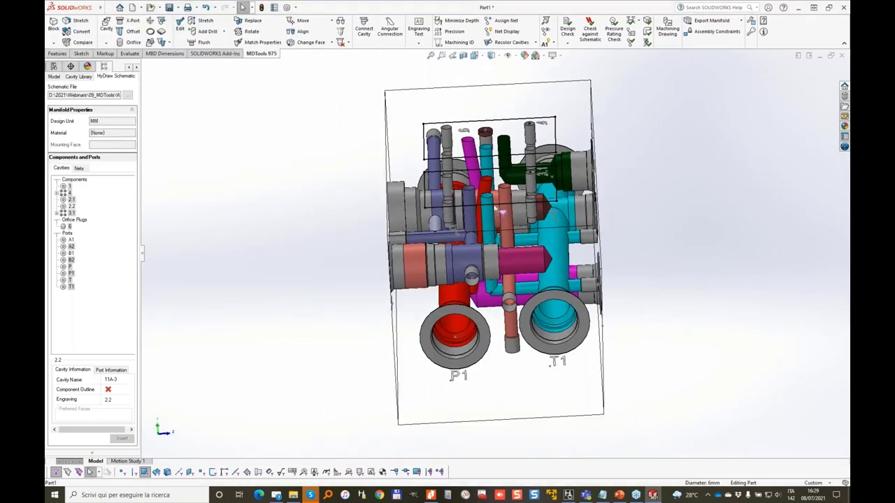
Match the inclination angles of valve 3.1's cyan T drill to those of its inclined red drill
{"action": "scroll", "coordinate": [396, 100], "scroll_direction": "down", "scroll_amount": 5}
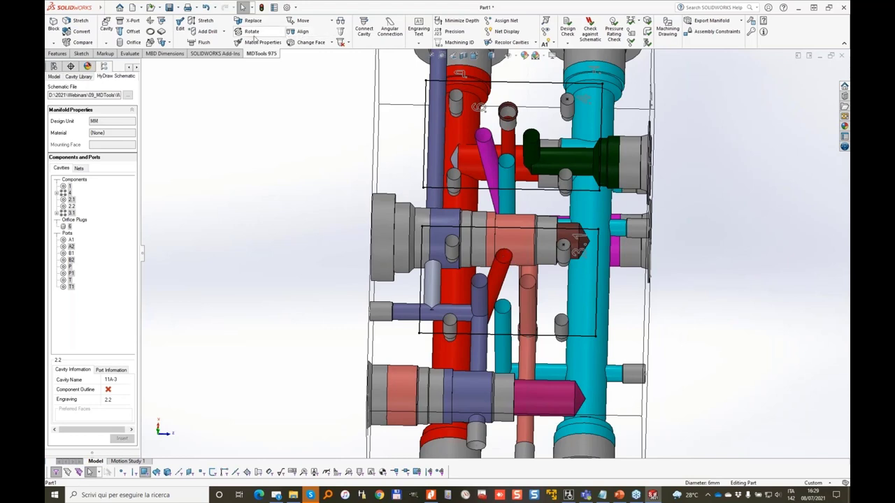
{"action": "left_click", "coordinate": [251, 43]}
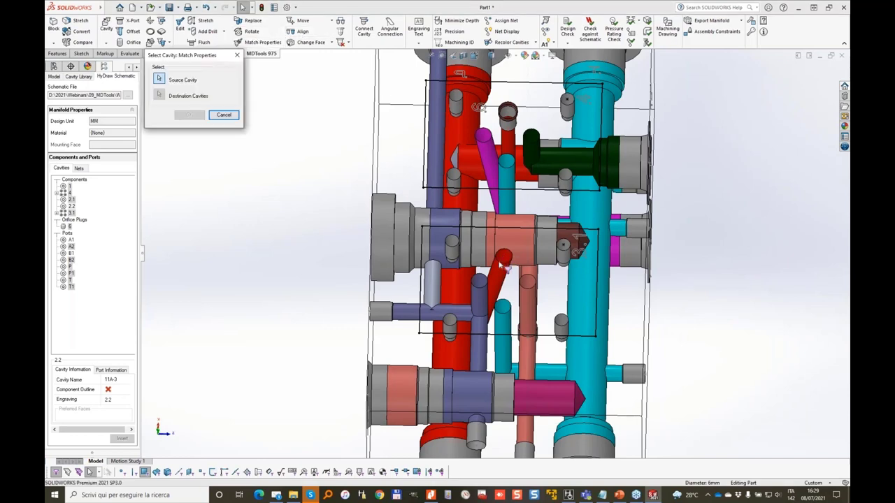
{"action": "left_click", "coordinate": [502, 311]}
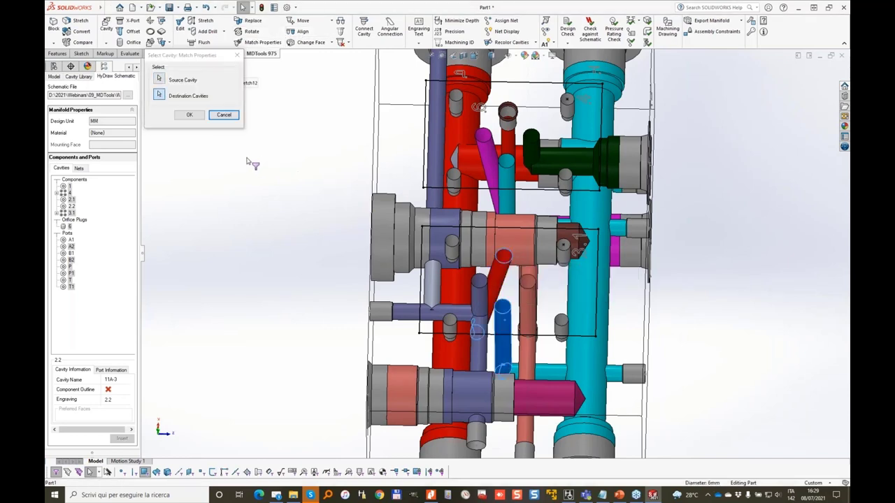
{"action": "left_click", "coordinate": [189, 114]}
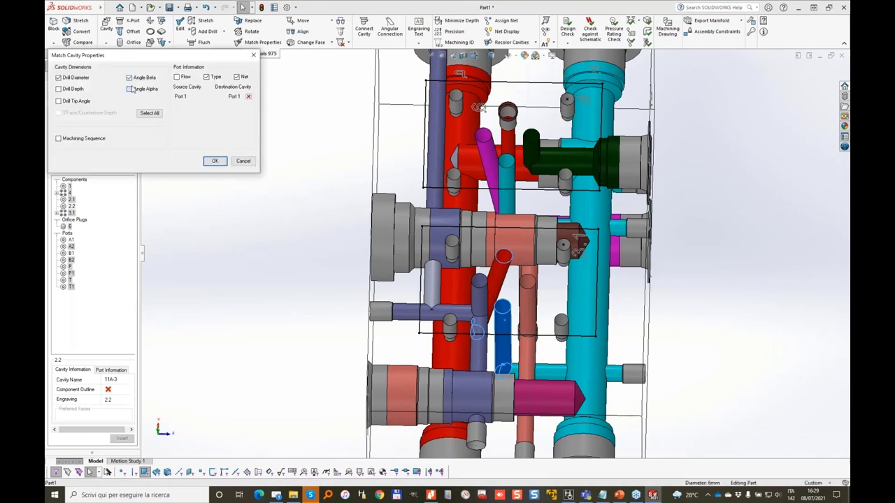
{"action": "left_click", "coordinate": [216, 162]}
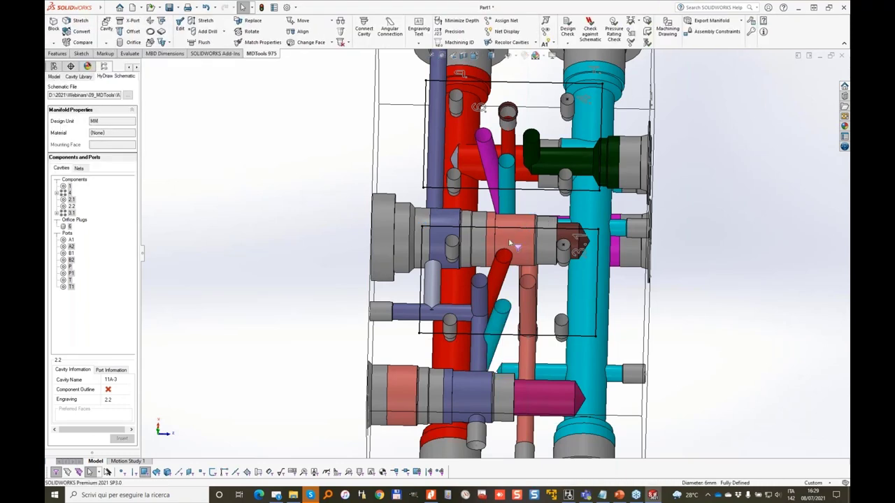
{"action": "middle_click_drag", "start_coordinate": [513, 244], "coordinate": [509, 260]}
{"action": "scroll", "coordinate": [433, 171], "scroll_direction": "down", "scroll_amount": 2}
{"action": "scroll", "coordinate": [433, 170], "scroll_direction": "down", "scroll_amount": 1}
{"action": "middle_click_drag", "start_coordinate": [434, 170], "coordinate": [431, 184]}
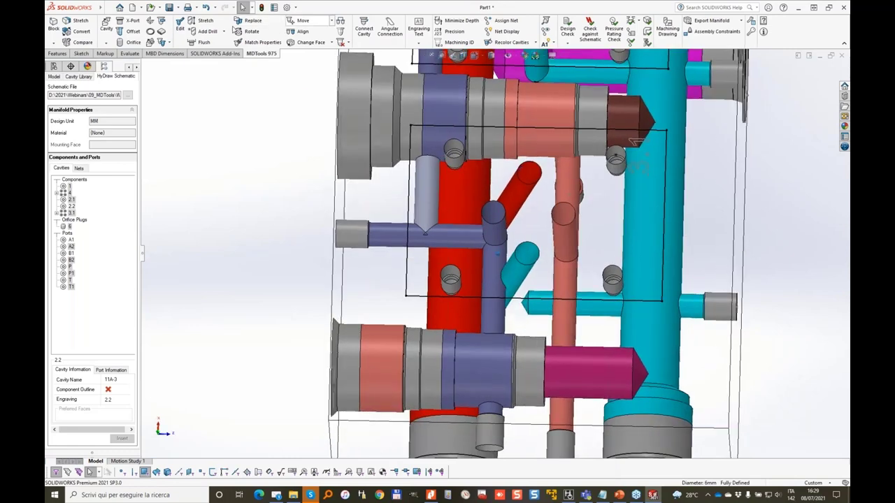
Set the drill depth of the 6 mm cyan construction port crossing the T1 line near cavity 2.2 to 60 mm
{"action": "left_click", "coordinate": [205, 21]}
{"action": "left_click", "coordinate": [568, 307]}
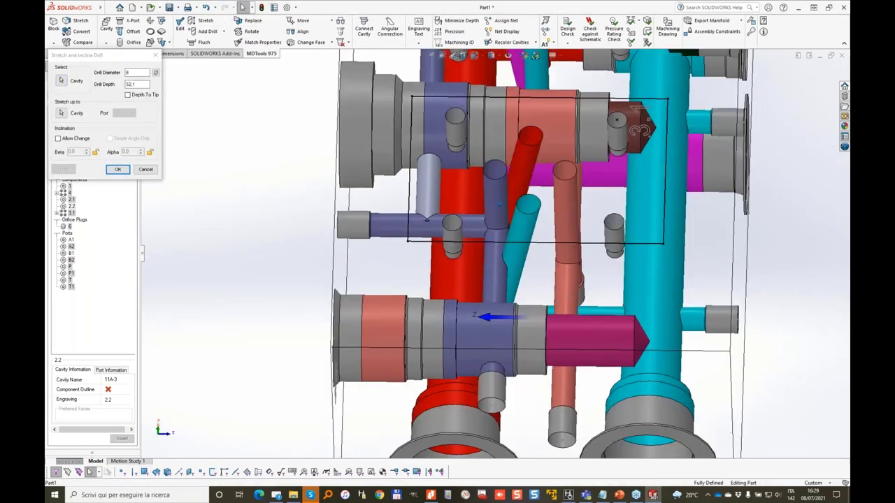
{"action": "middle_click_drag", "start_coordinate": [544, 224], "coordinate": [551, 222]}
{"action": "left_click_drag", "start_coordinate": [517, 210], "coordinate": [298, 211]}
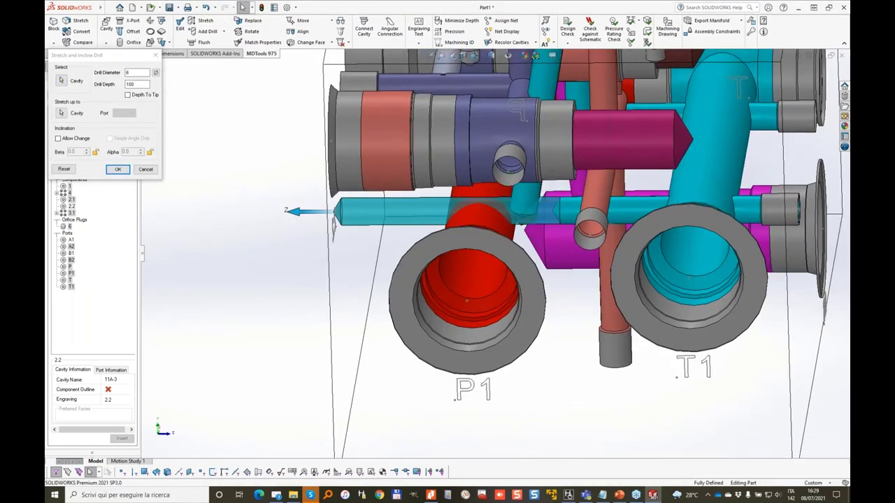
{"action": "double_click", "coordinate": [131, 85]}
{"action": "type", "text": "60"}
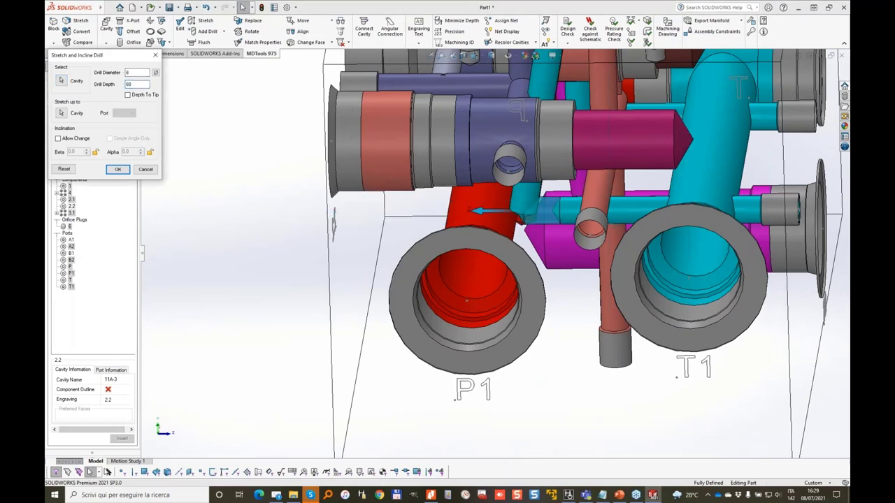
{"action": "key", "text": "Return"}
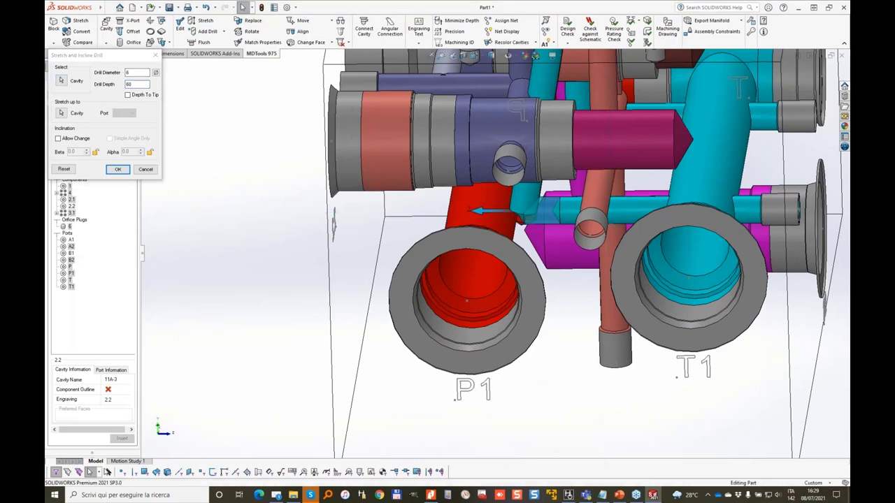
Move the opposed ports P and P1 together by 10 mm in Z
{"action": "left_click", "coordinate": [302, 21]}
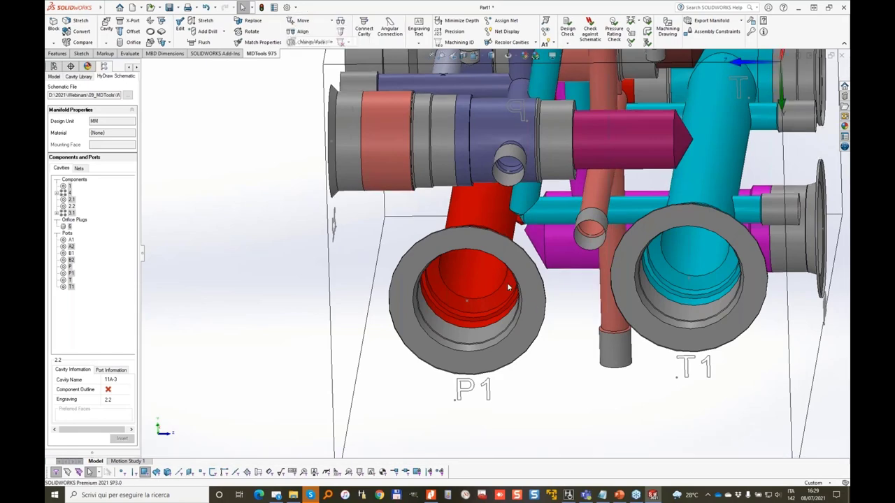
{"action": "left_click", "coordinate": [523, 303]}
{"action": "middle_click_drag", "start_coordinate": [523, 303], "coordinate": [323, 302]}
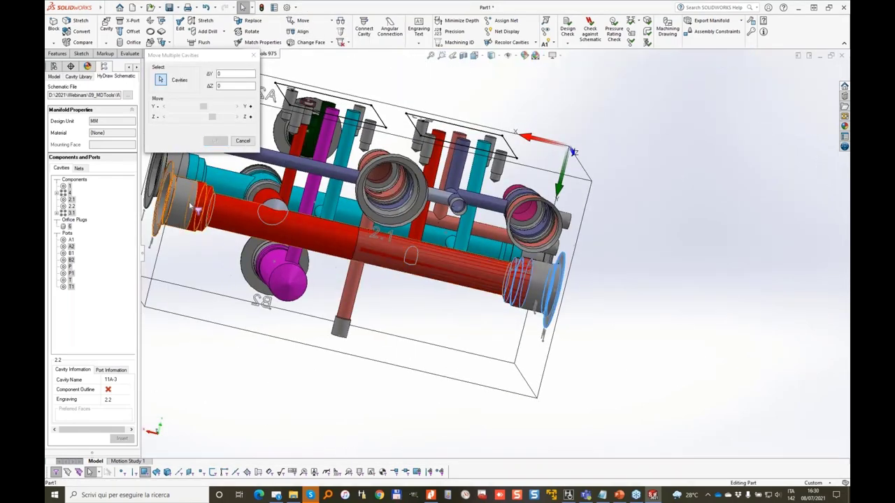
{"action": "left_click", "coordinate": [190, 206]}
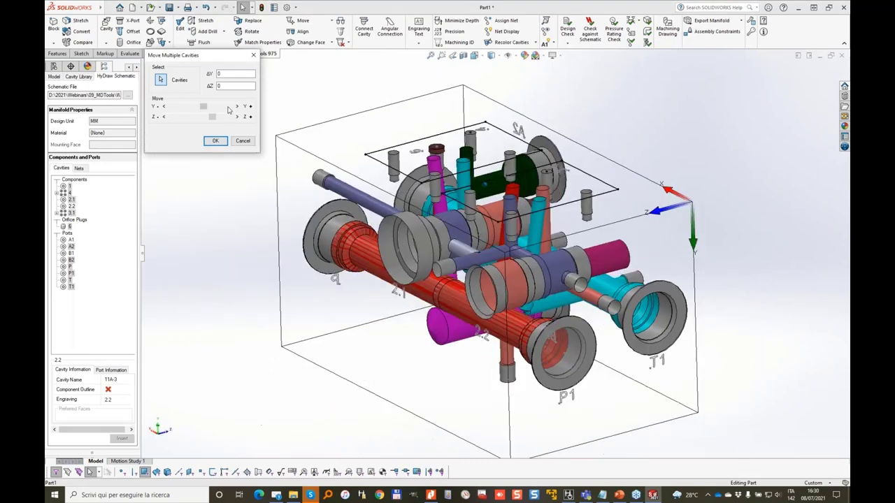
{"action": "left_click", "coordinate": [228, 117]}
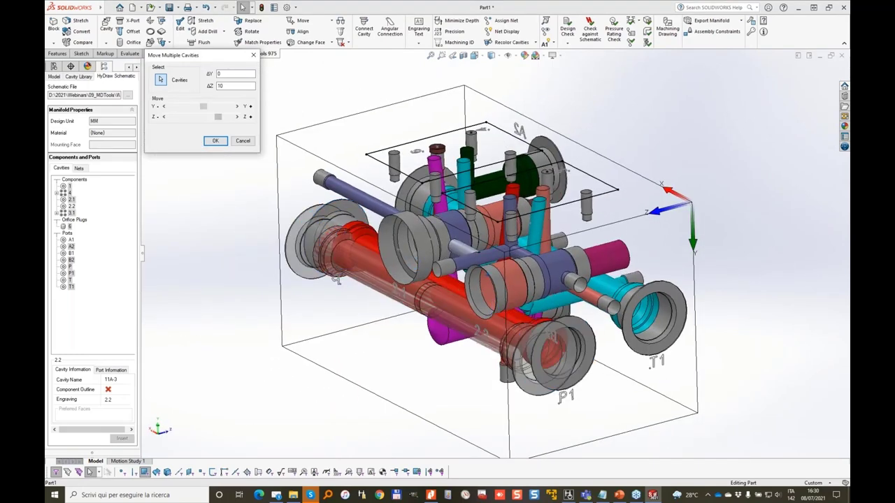
{"action": "left_click", "coordinate": [215, 141]}
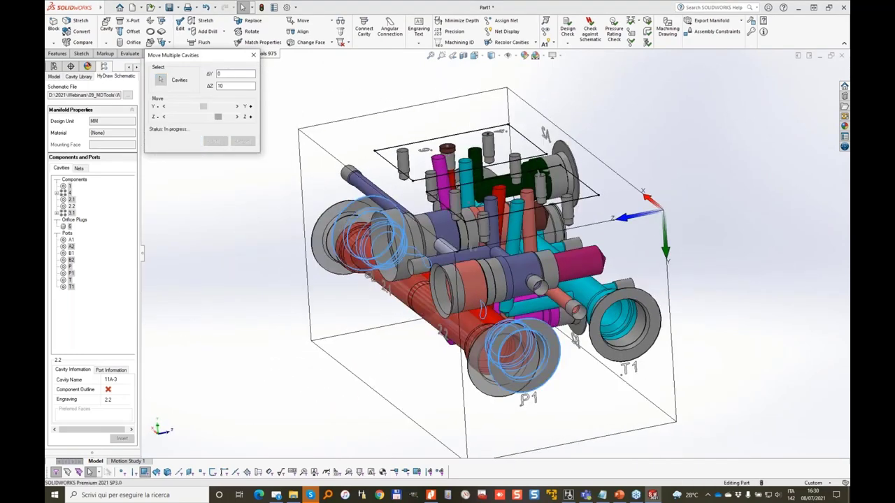
Straighten valve 3.1's inclined red P drill by setting beta to 0 and alpha to 90
{"action": "middle_click_drag", "start_coordinate": [519, 202], "coordinate": [547, 231]}
{"action": "scroll", "coordinate": [559, 224], "scroll_direction": "down", "scroll_amount": 2}
{"action": "left_click", "coordinate": [571, 213]}
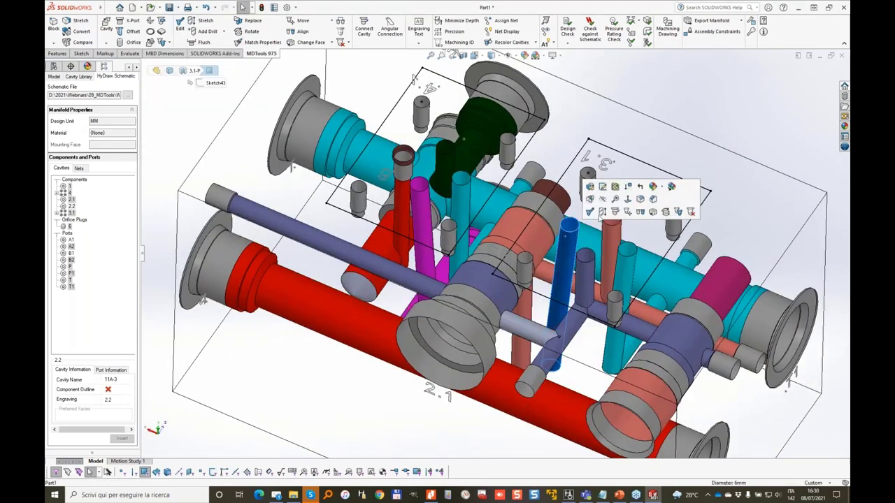
{"action": "left_click", "coordinate": [204, 20]}
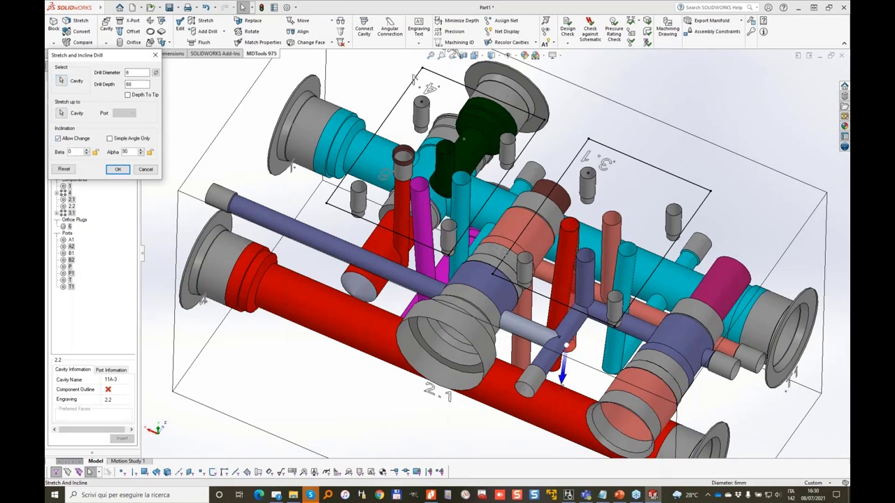
{"action": "key", "text": "Tab"}
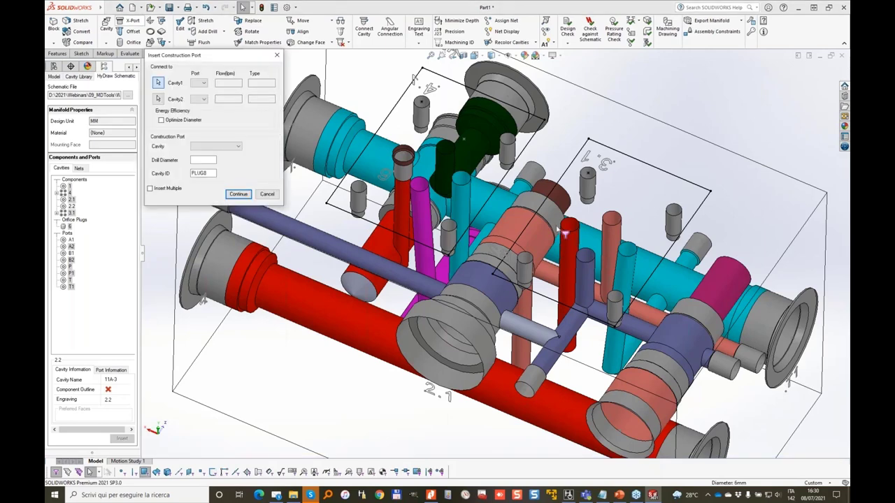
Connect valve 3.1's P drill to the P–P1 line via a 6 mm construction port at X 64.9, Y 55, and reconnect cavity 1's 13 mm drill
{"action": "left_click", "coordinate": [239, 194]}
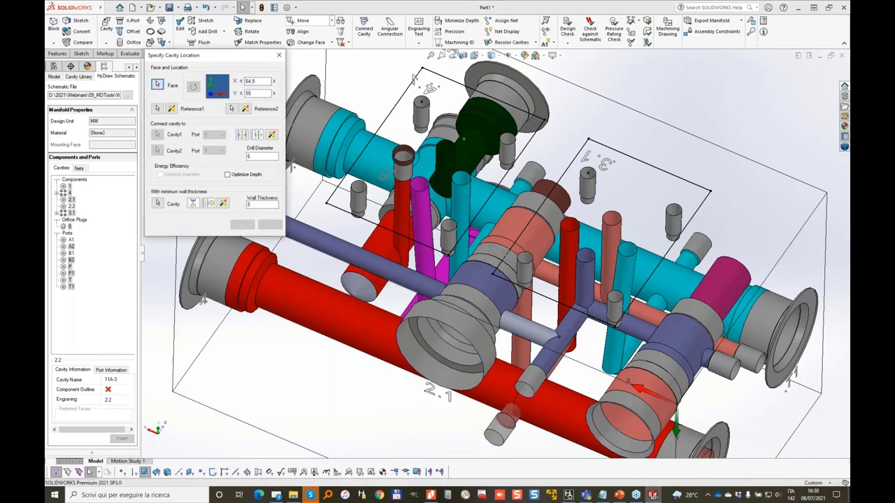
{"action": "key", "text": "Escape"}
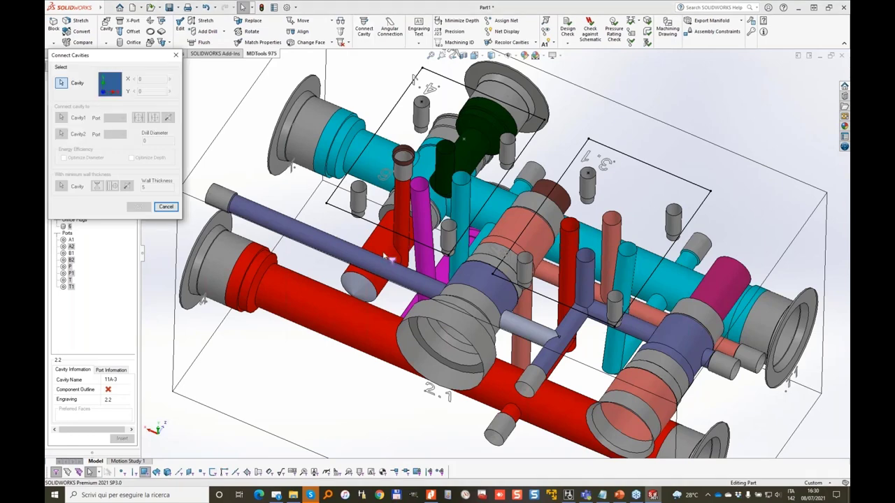
{"action": "left_click", "coordinate": [141, 208]}
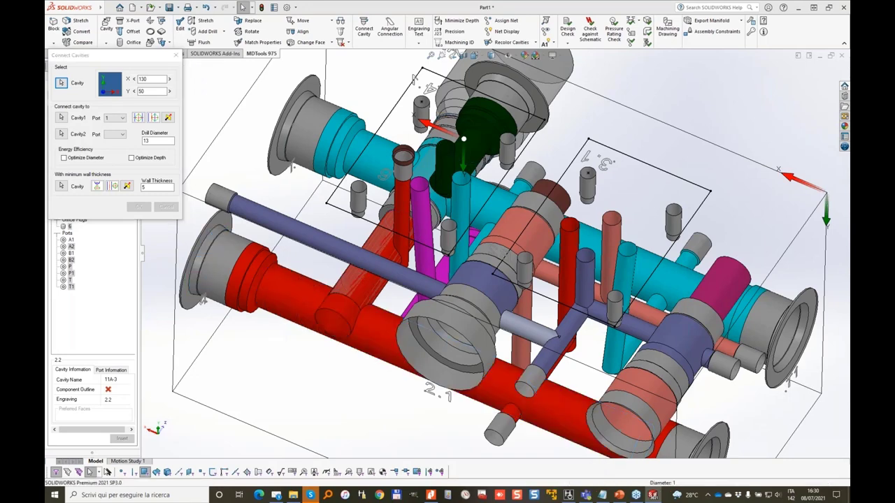
{"action": "key", "text": "Escape"}
Move the long blue-violet construction port that runs from the P side face into cavity 2.1 to X 73.6
{"action": "scroll", "coordinate": [387, 266], "scroll_direction": "down", "scroll_amount": 6}
{"action": "left_click", "coordinate": [387, 265]}
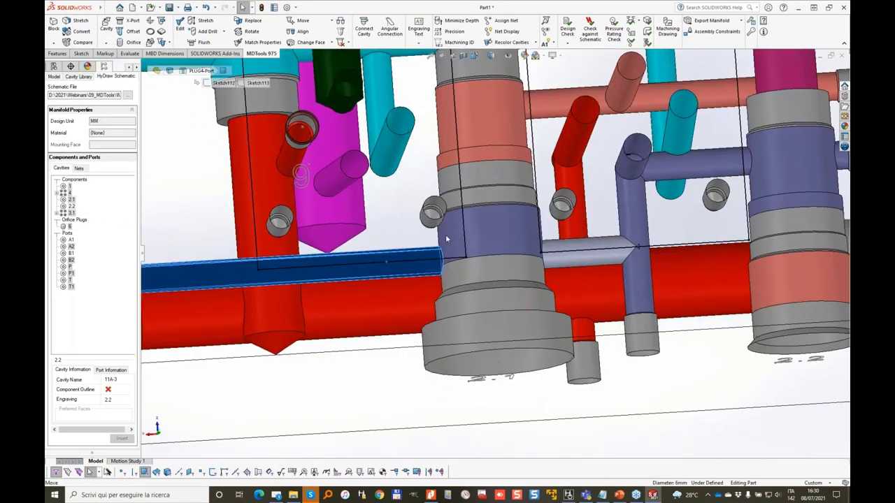
{"action": "middle_click_drag", "start_coordinate": [445, 234], "coordinate": [439, 236]}
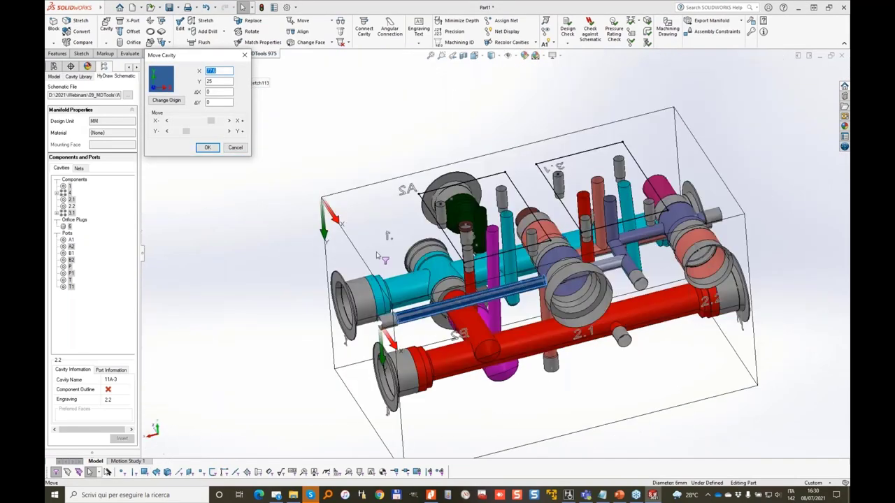
{"action": "left_click", "coordinate": [167, 121]}
{"action": "left_click", "coordinate": [167, 121]}
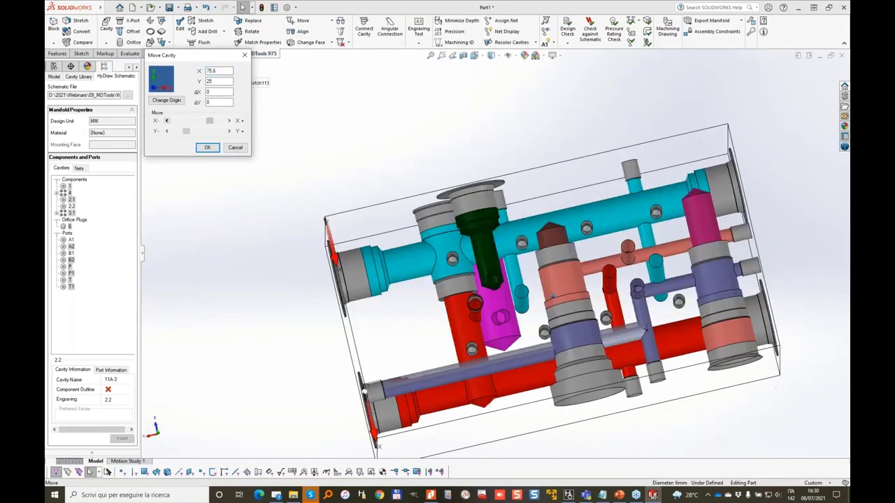
{"action": "left_click", "coordinate": [167, 121]}
{"action": "left_click", "coordinate": [167, 121]}
{"action": "left_click", "coordinate": [205, 148]}
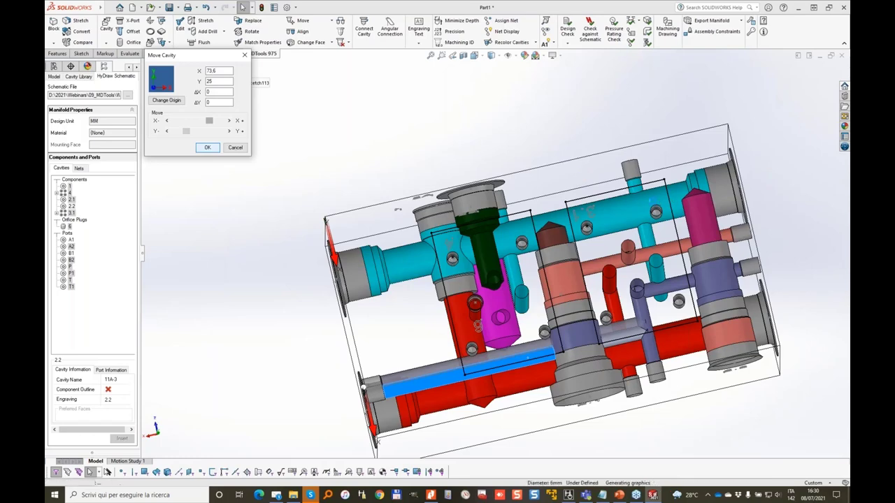
Move the blue-violet construction port passing through cavity 2.2 from the P1/T1 side face to X 67, away from the cyan T drill
{"action": "middle_click_drag", "start_coordinate": [697, 283], "coordinate": [490, 272]}
{"action": "scroll", "coordinate": [612, 264], "scroll_direction": "down", "scroll_amount": 3}
{"action": "left_click", "coordinate": [458, 269]}
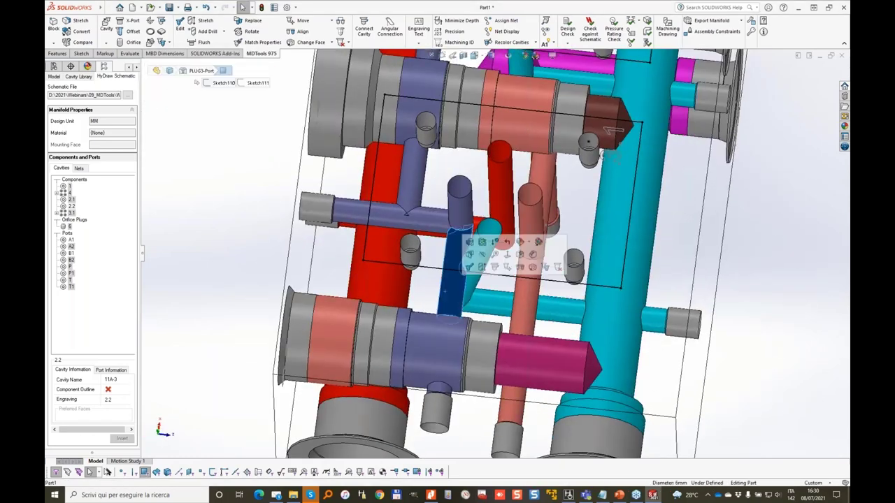
{"action": "left_click", "coordinate": [300, 20]}
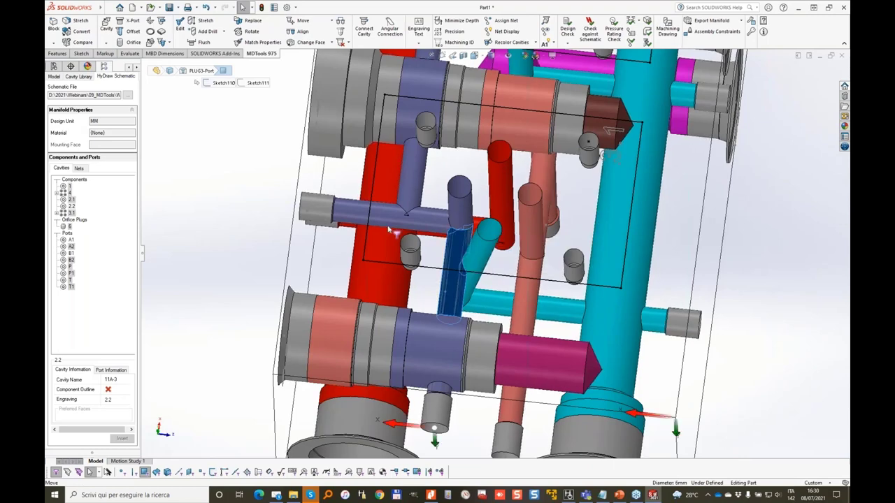
{"action": "left_click", "coordinate": [167, 121]}
{"action": "left_click", "coordinate": [167, 122]}
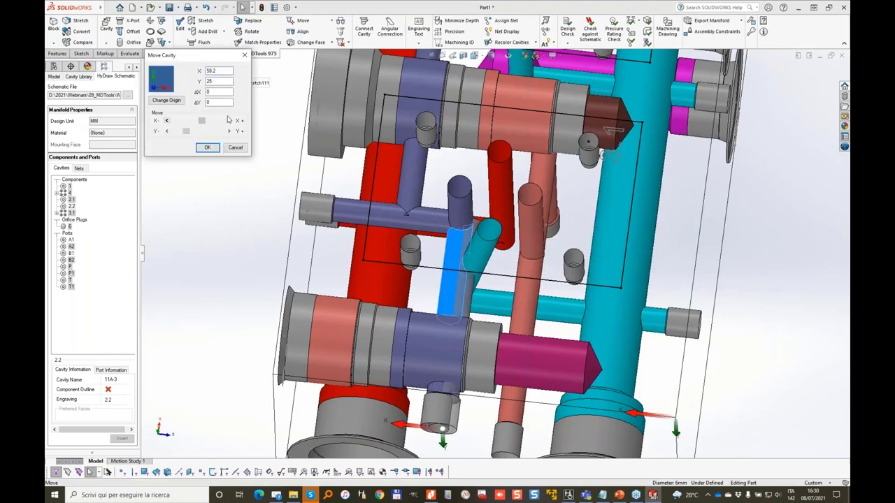
{"action": "left_click", "coordinate": [229, 121]}
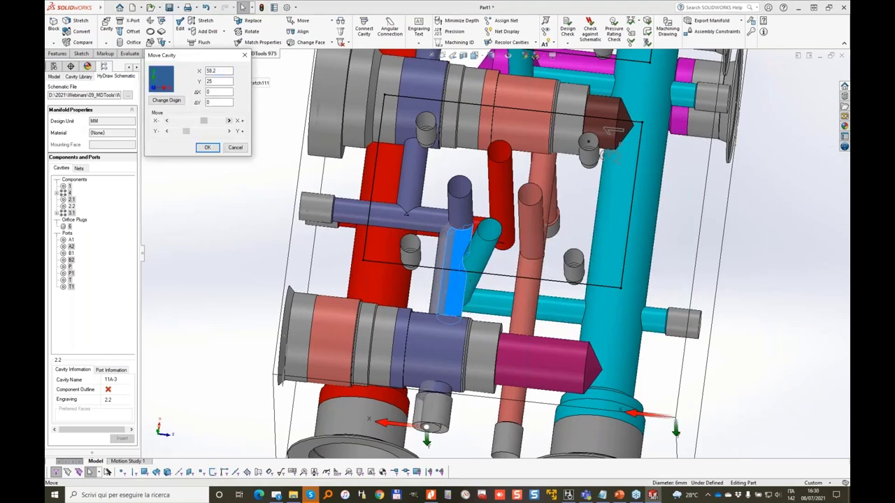
{"action": "left_click_drag", "start_coordinate": [229, 121], "coordinate": [230, 121]}
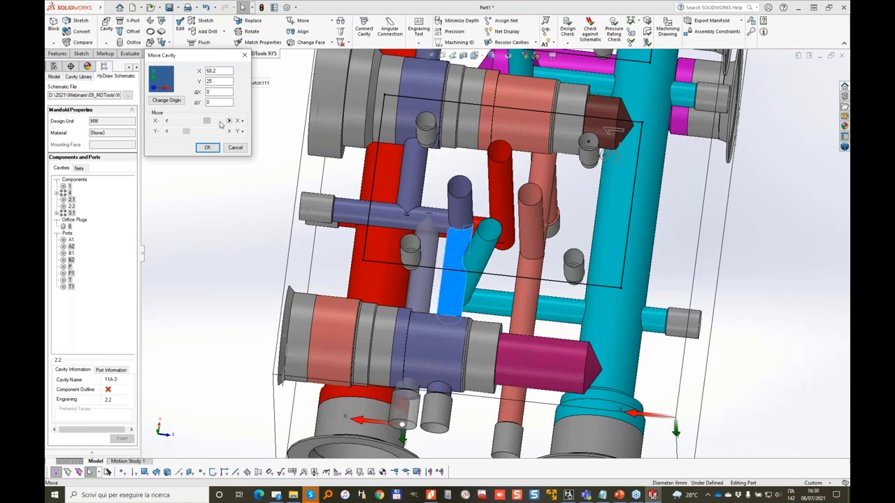
{"action": "left_click", "coordinate": [167, 121]}
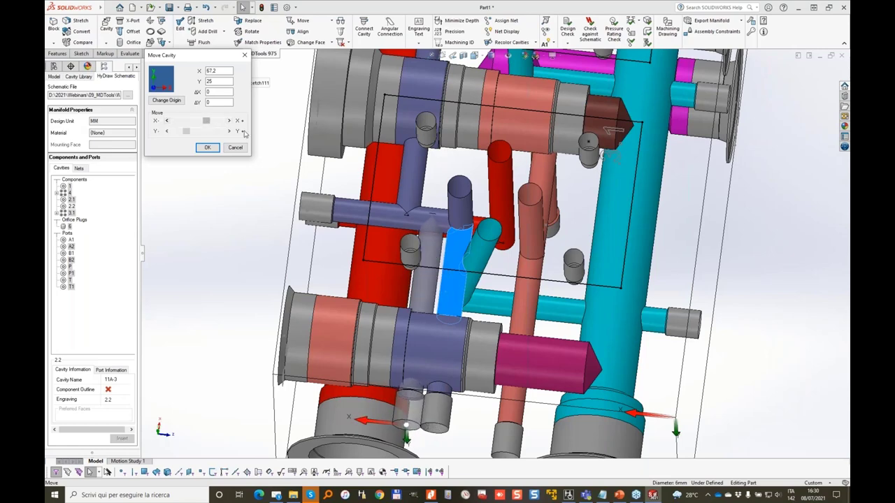
{"action": "middle_click_drag", "start_coordinate": [659, 419], "coordinate": [690, 314], "text": "ctrl"}
{"action": "scroll", "coordinate": [690, 311], "scroll_direction": "down", "scroll_amount": 1}
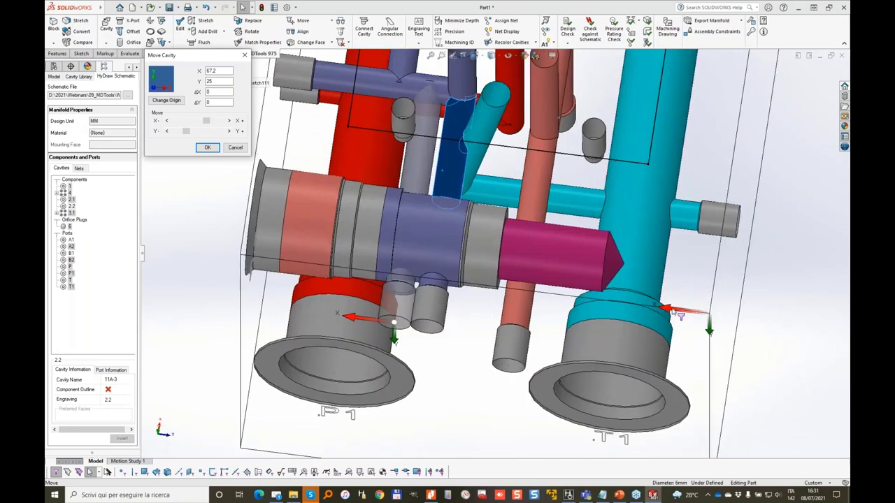
{"action": "left_click", "coordinate": [229, 121]}
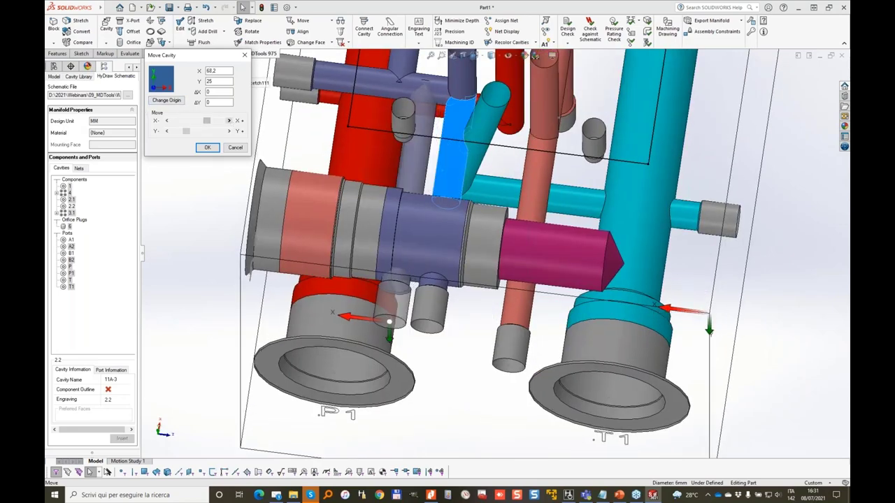
{"action": "left_click", "coordinate": [168, 121]}
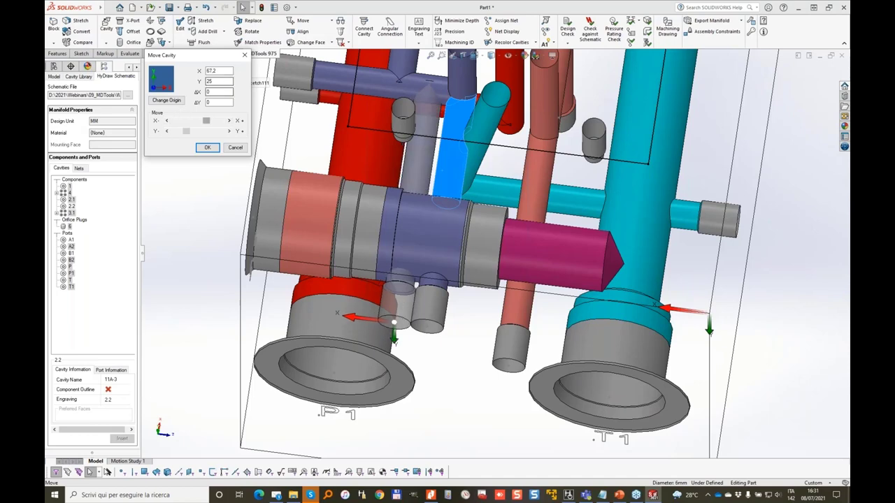
{"action": "type", "text": "67"}
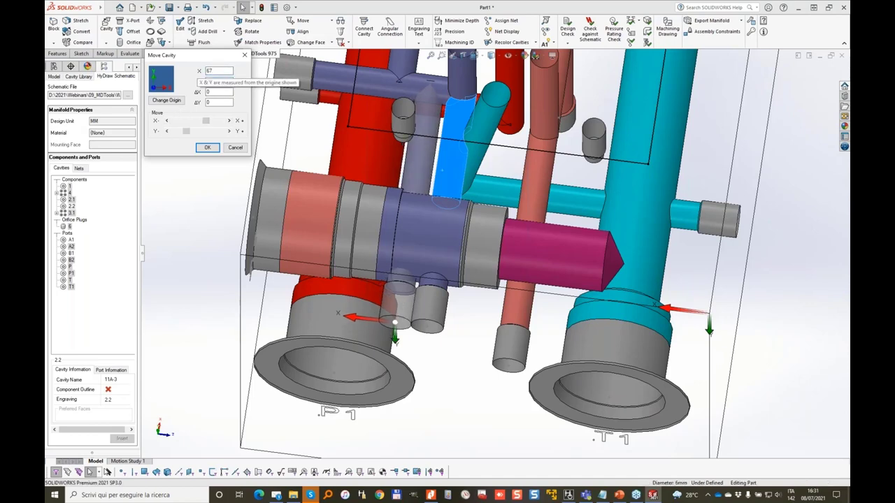
{"action": "key", "text": "Return"}
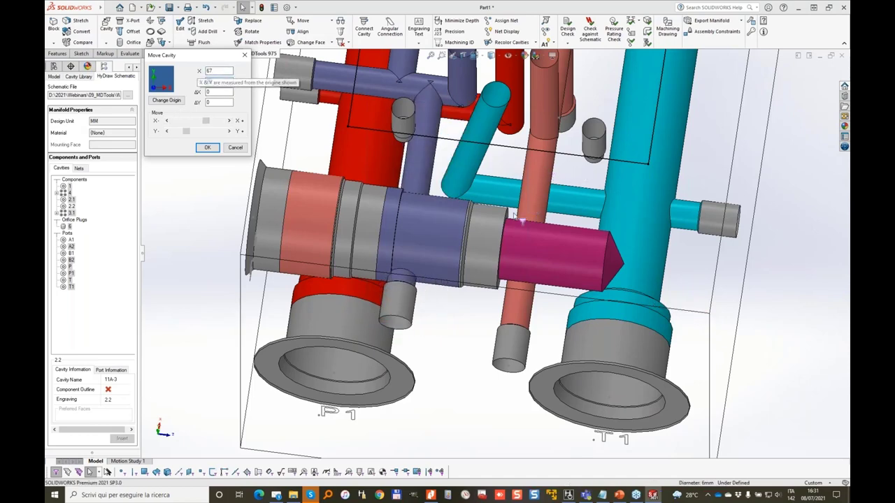
Remove the inclination of valve 3.1's cyan T drill so it runs straight down to the cyan construction drill
{"action": "middle_click_drag", "start_coordinate": [533, 162], "coordinate": [488, 213]}
{"action": "left_click", "coordinate": [489, 214]}
{"action": "middle_click_drag", "start_coordinate": [480, 307], "coordinate": [502, 232]}
{"action": "left_click", "coordinate": [528, 184]}
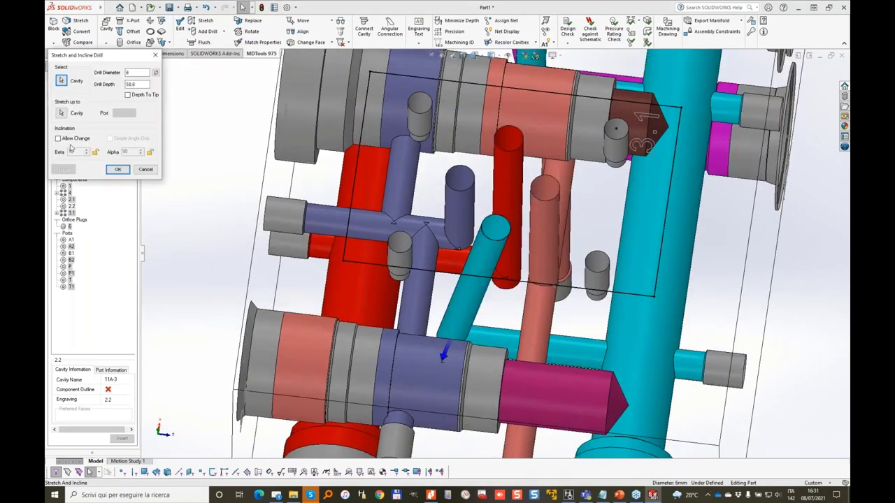
{"action": "left_click", "coordinate": [118, 170]}
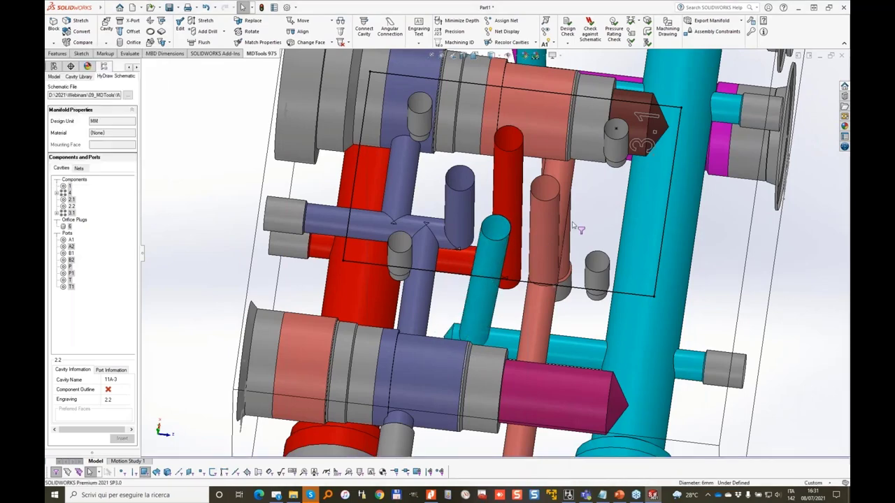
Insert port A1 from the A1 net in line with cavity 2.1, using X 0 and Y 0 offsets and a 13 mm drill
{"action": "scroll", "coordinate": [590, 220], "scroll_direction": "up", "scroll_amount": 3}
{"action": "middle_click_drag", "start_coordinate": [593, 280], "coordinate": [566, 241]}
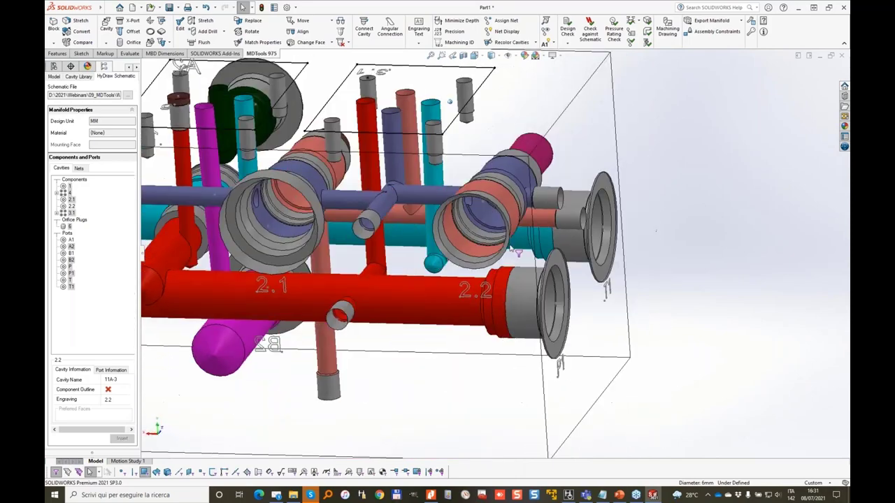
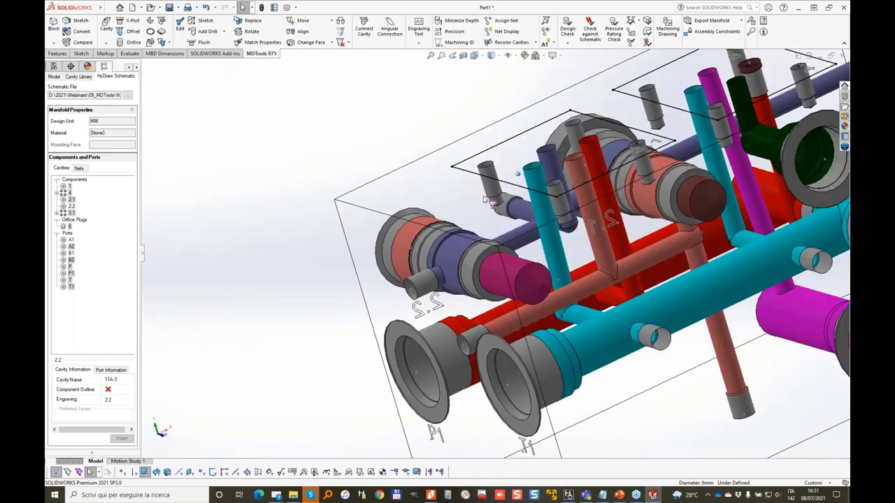
{"action": "left_click", "coordinate": [81, 169]}
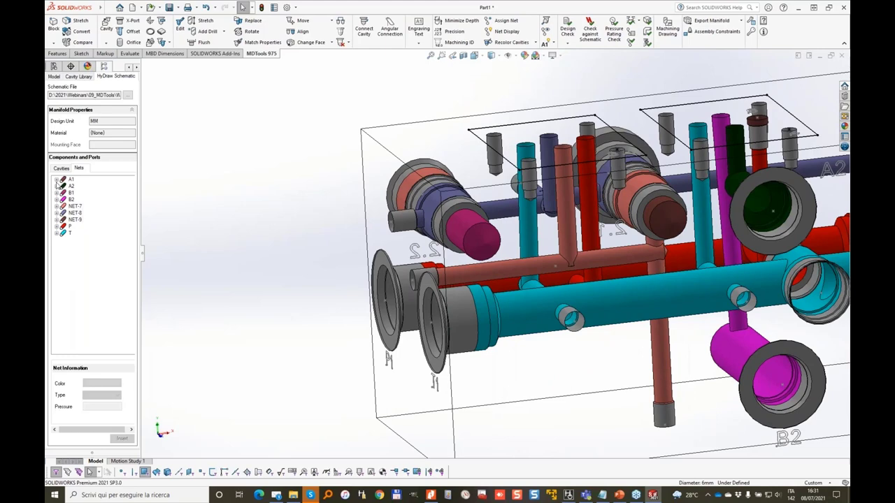
{"action": "left_click", "coordinate": [57, 179]}
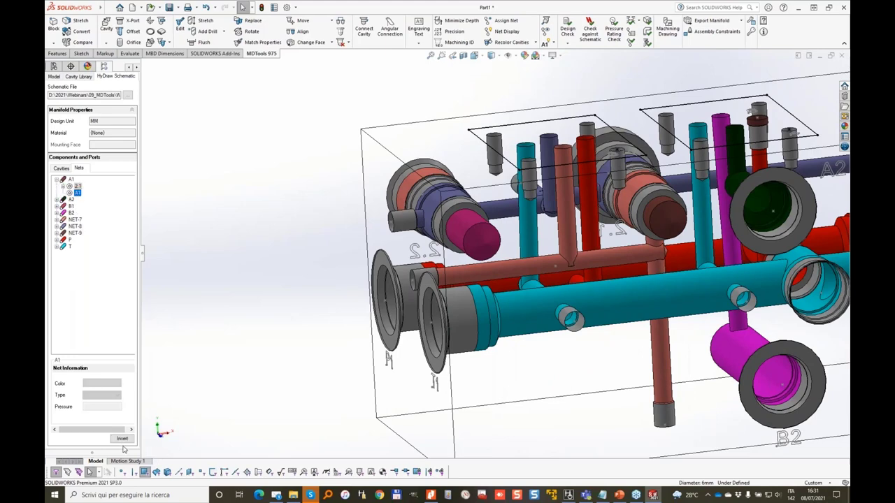
{"action": "left_click", "coordinate": [130, 438]}
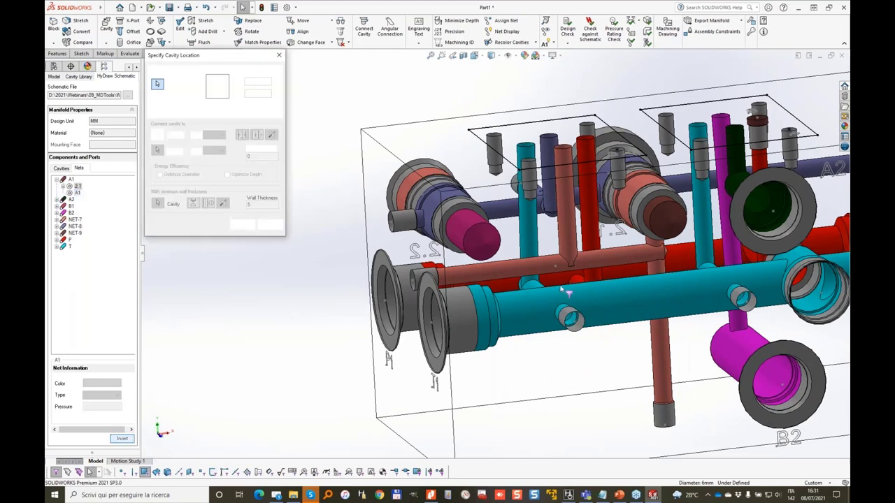
{"action": "left_click", "coordinate": [687, 253]}
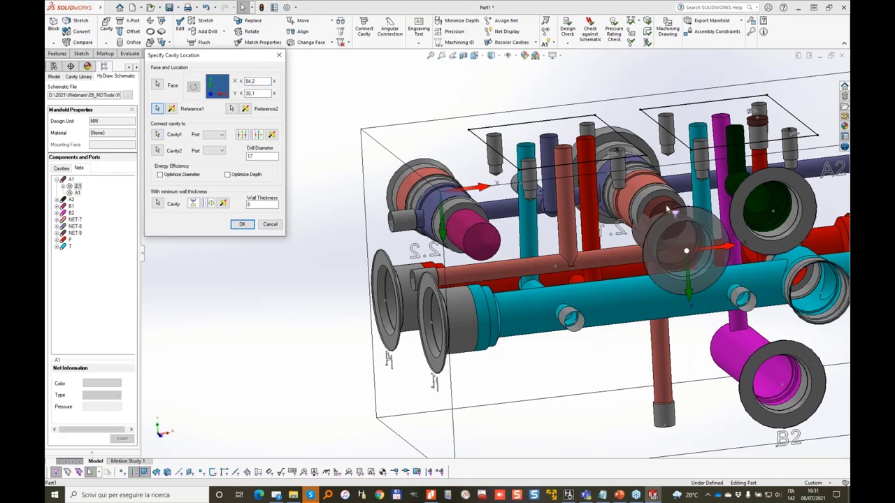
{"action": "left_click", "coordinate": [666, 207]}
{"action": "double_click", "coordinate": [250, 82]}
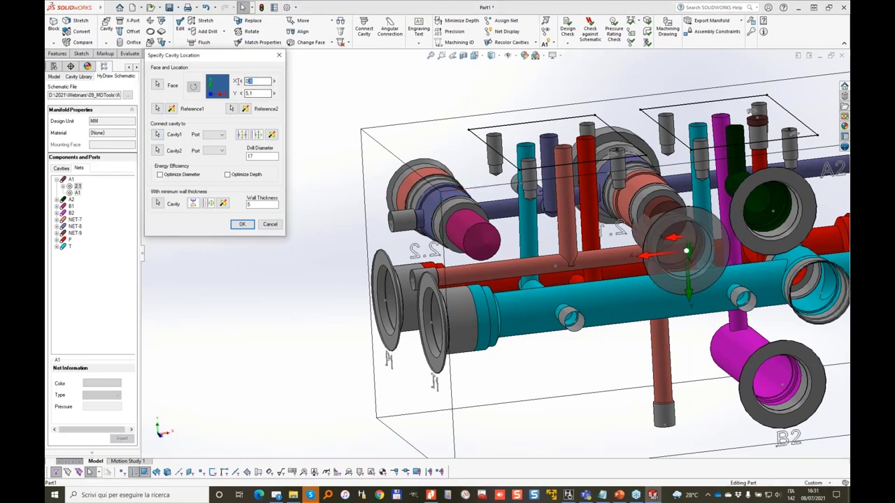
{"action": "type", "text": "0"}
{"action": "key", "text": "Tab"}
{"action": "type", "text": "0"}
{"action": "key", "text": "Tab"}
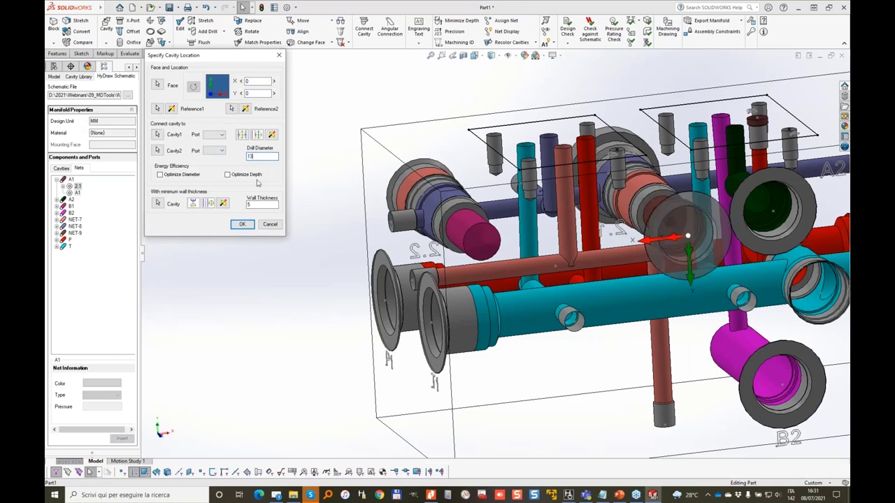
{"action": "left_click", "coordinate": [248, 221]}
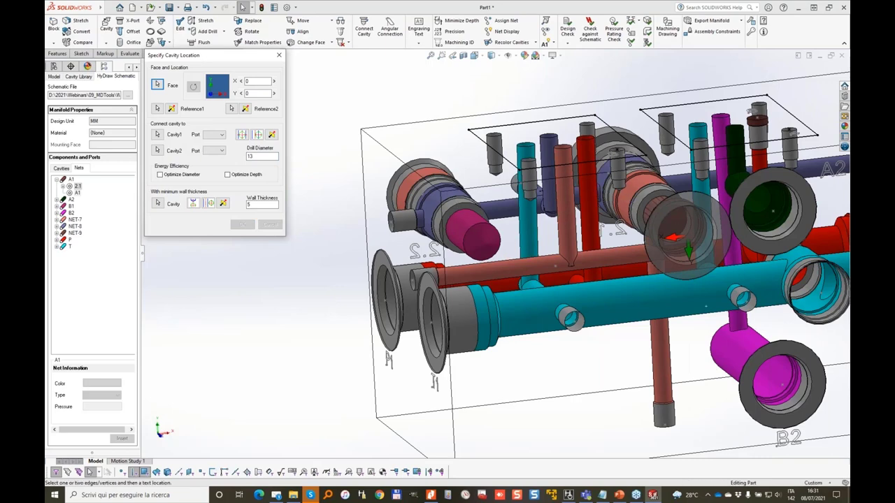
Set port A1's drill to 13 mm diameter and 25 mm depth with the drill Stretch command
{"action": "middle_click_drag", "start_coordinate": [336, 188], "coordinate": [434, 217]}
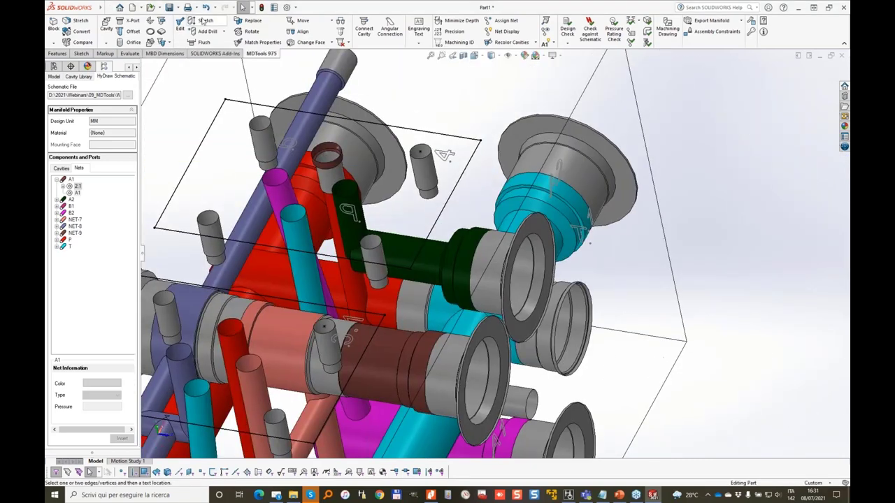
{"action": "left_click", "coordinate": [202, 21]}
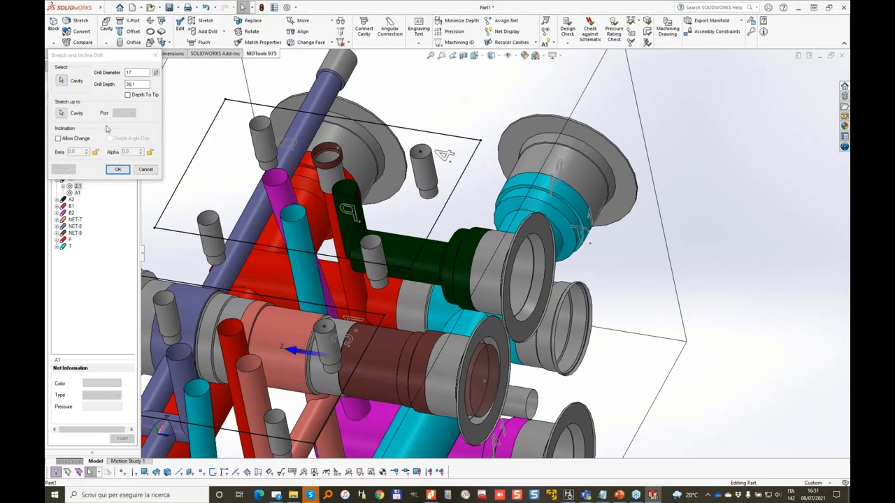
{"action": "double_click", "coordinate": [131, 72]}
{"action": "type", "text": "13"}
{"action": "key", "text": "Tab"}
{"action": "type", "text": "2"}
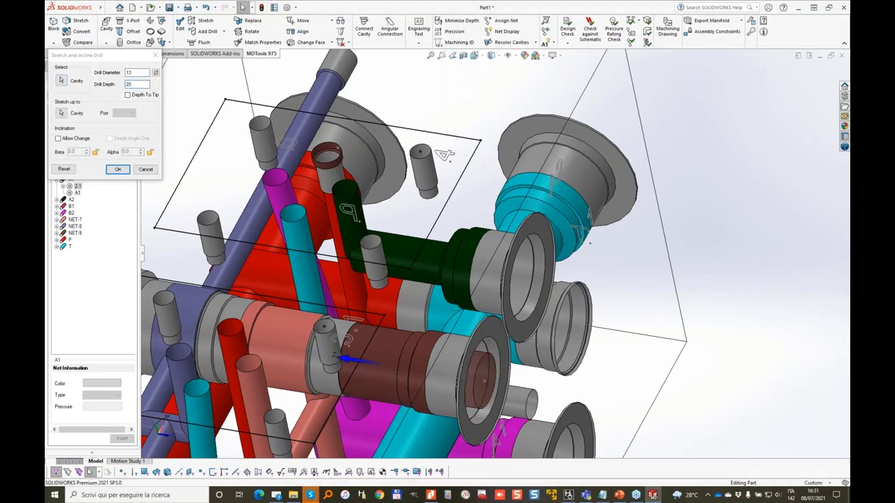
{"action": "key", "text": "Return"}
Move port A2 away from port A1 to X 117, Y 20
{"action": "middle_click_drag", "start_coordinate": [427, 241], "coordinate": [477, 208]}
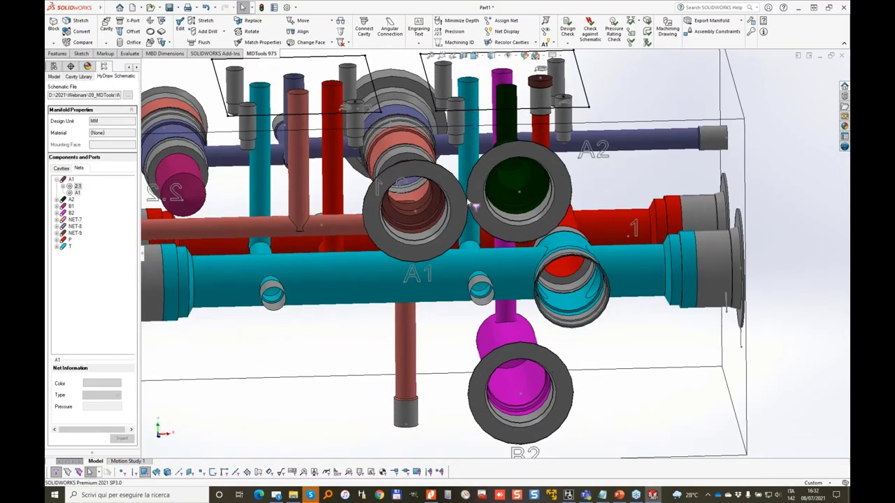
{"action": "scroll", "coordinate": [477, 209], "scroll_direction": "down", "scroll_amount": 4}
{"action": "left_click", "coordinate": [529, 174]}
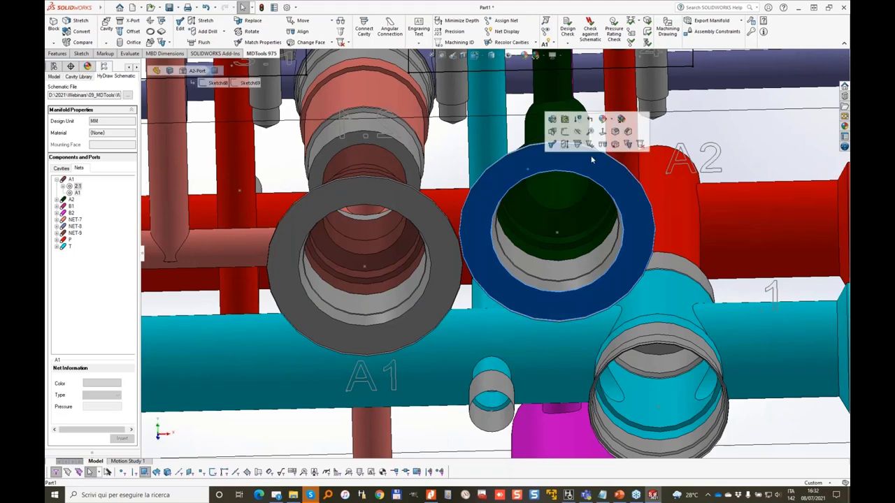
{"action": "left_click", "coordinate": [303, 21]}
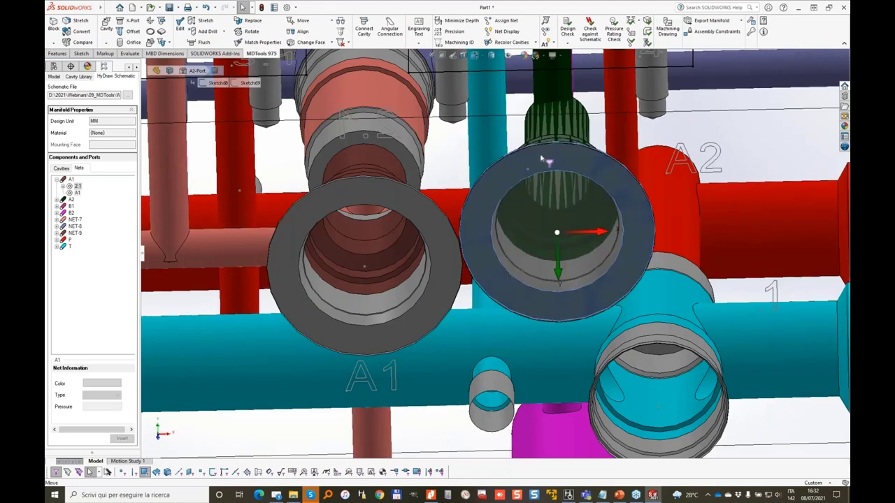
{"action": "left_click", "coordinate": [230, 121]}
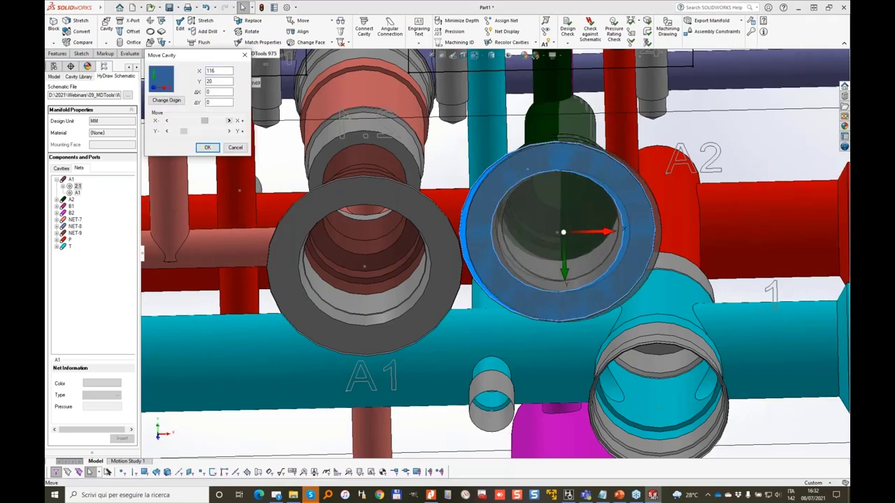
{"action": "left_click", "coordinate": [229, 121]}
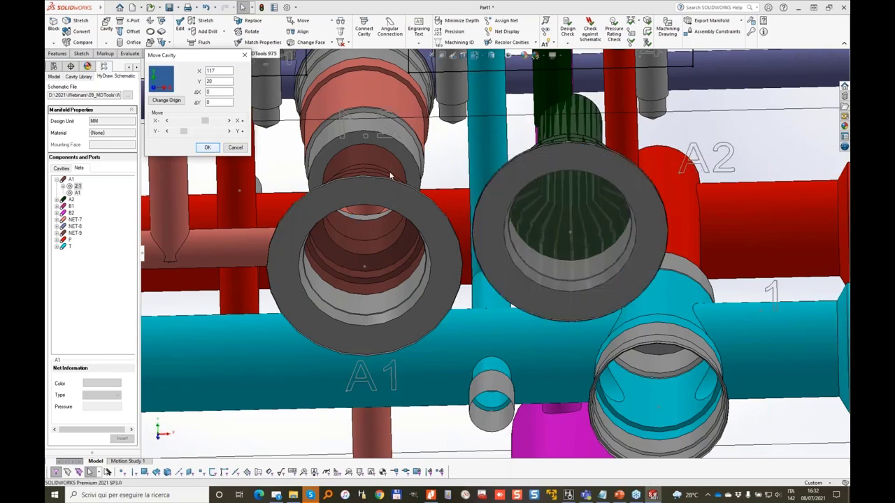
Insert port B1 from the B1 net in line with cavity 2.2, using X 0 and Y 0 offsets from it
{"action": "middle_click_drag", "start_coordinate": [390, 175], "coordinate": [383, 179]}
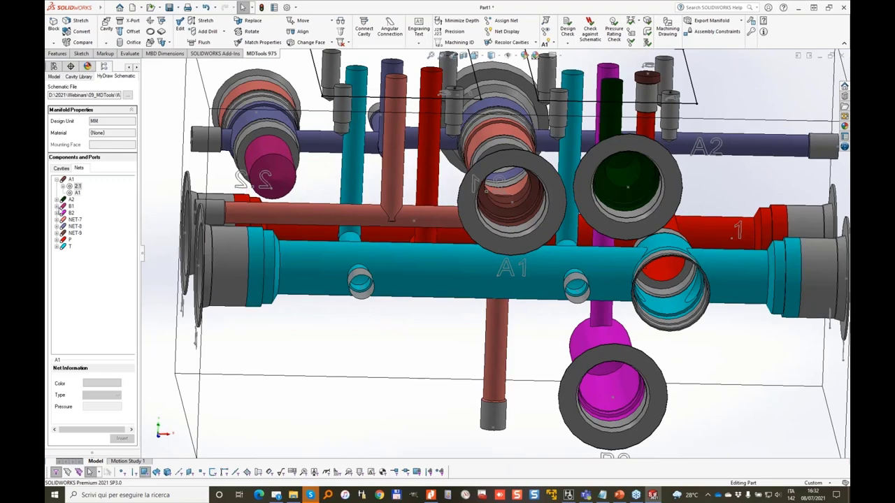
{"action": "left_click", "coordinate": [59, 206]}
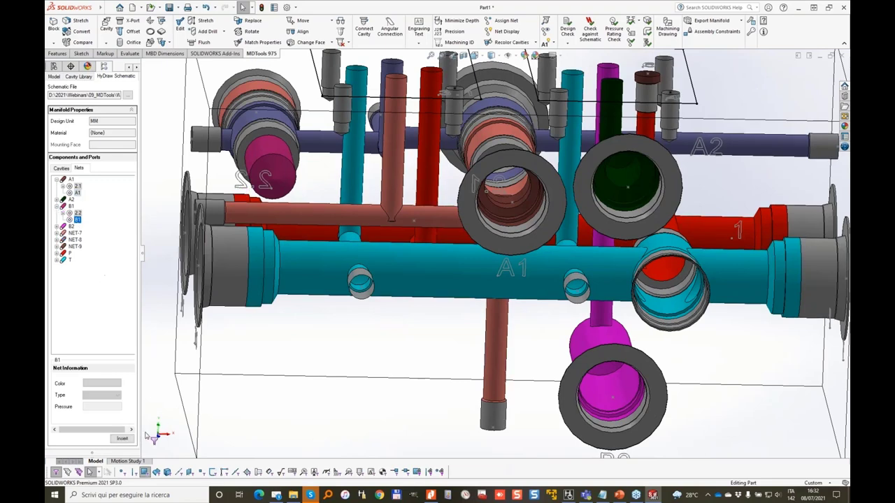
{"action": "left_click", "coordinate": [122, 438]}
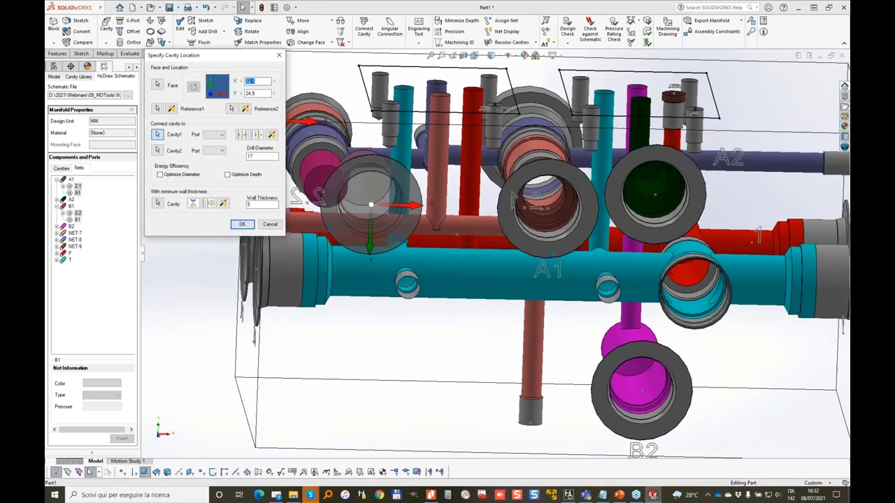
{"action": "left_click", "coordinate": [158, 109]}
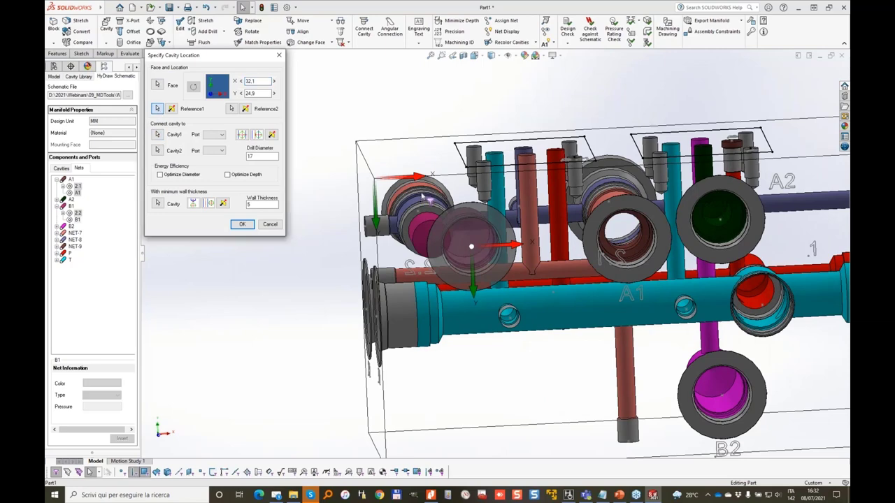
{"action": "left_click", "coordinate": [423, 197]}
{"action": "double_click", "coordinate": [256, 81]}
{"action": "type", "text": "0"}
{"action": "key", "text": "Tab"}
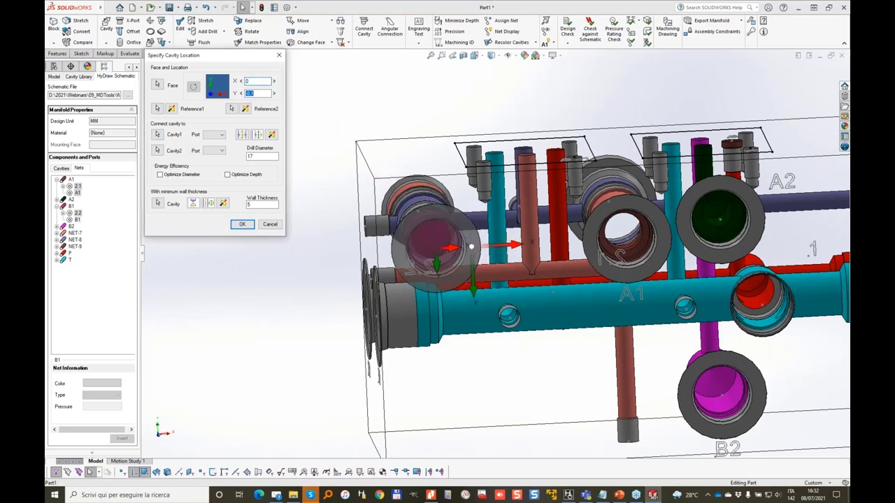
{"action": "type", "text": "0"}
{"action": "key", "text": "Tab"}
{"action": "key", "text": "Return"}
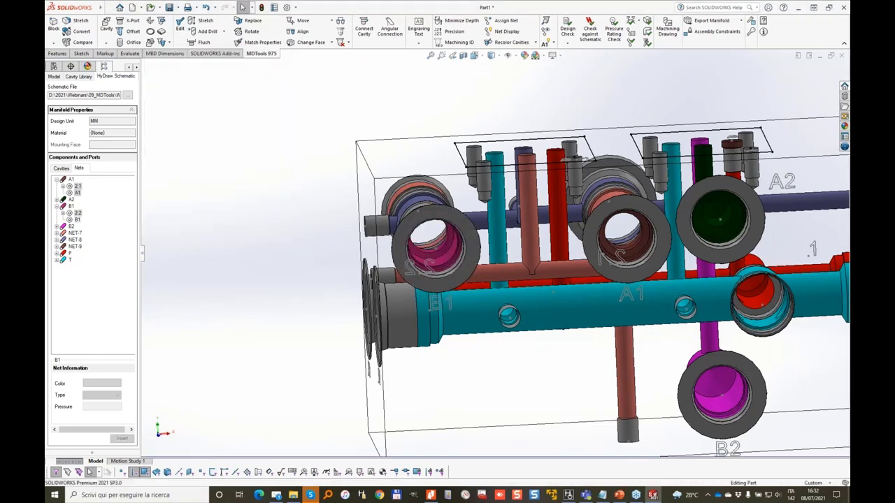
Match port B1's drill diameter and drill depth to those of port A1
{"action": "left_click", "coordinate": [260, 42]}
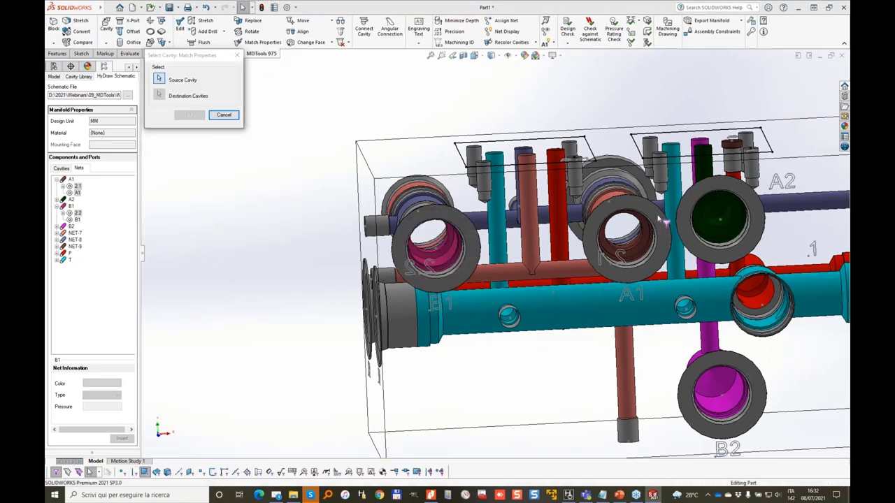
{"action": "left_click", "coordinate": [657, 227]}
{"action": "left_click", "coordinate": [439, 219]}
{"action": "left_click", "coordinate": [188, 116]}
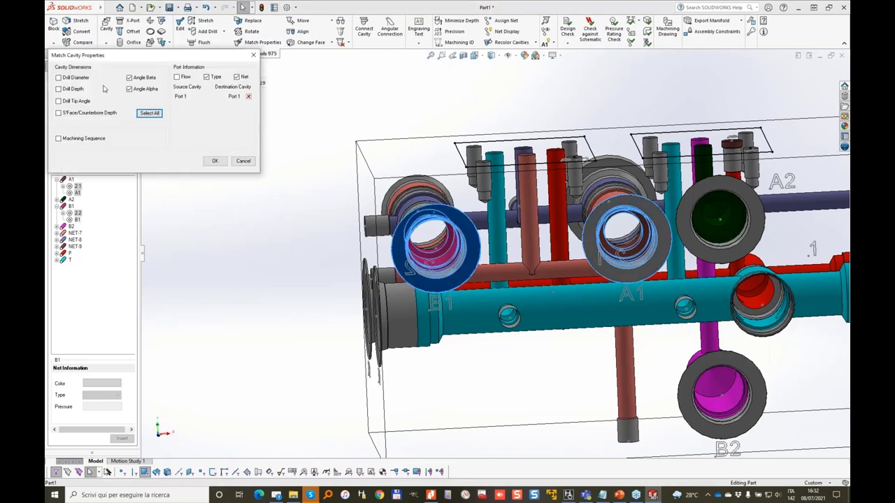
{"action": "left_click", "coordinate": [215, 160]}
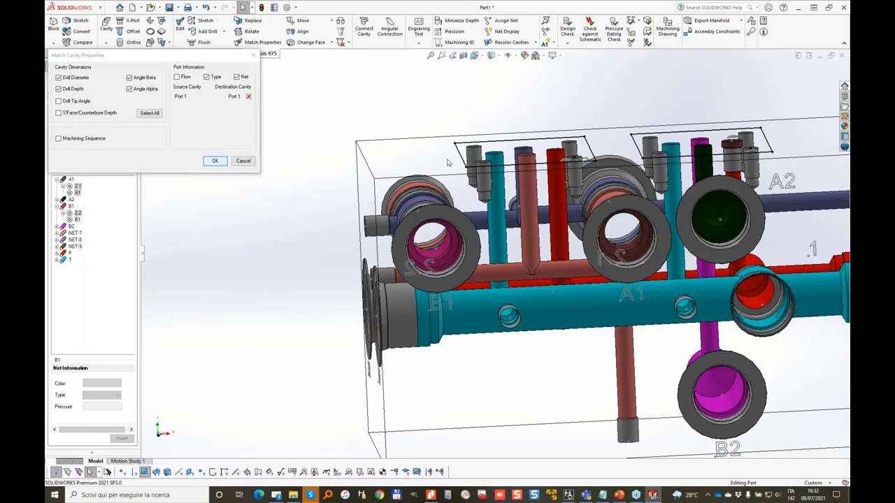
Insert a 6 mm construction port at X 54.5, Y 37.7 on the face opposite A1 and B1, joining valve 3.1's salmon drill to the horizontal salmon drill
{"action": "middle_click_drag", "start_coordinate": [431, 155], "coordinate": [546, 180]}
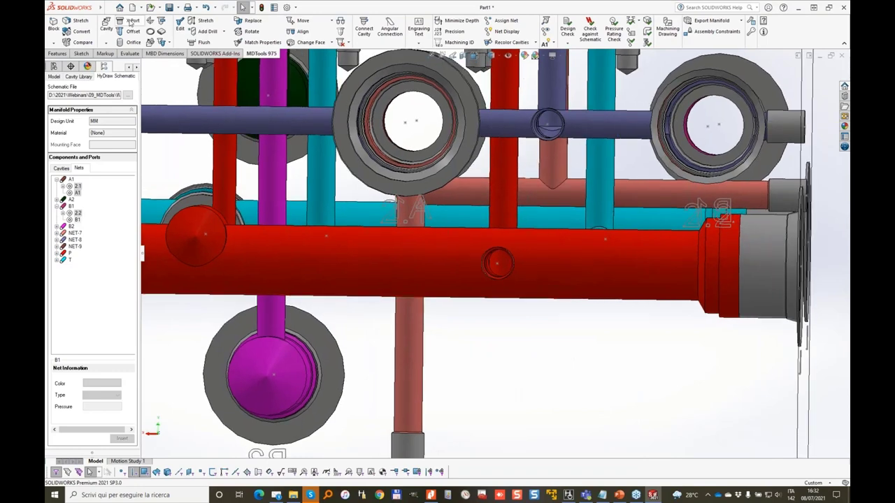
{"action": "left_click", "coordinate": [586, 190]}
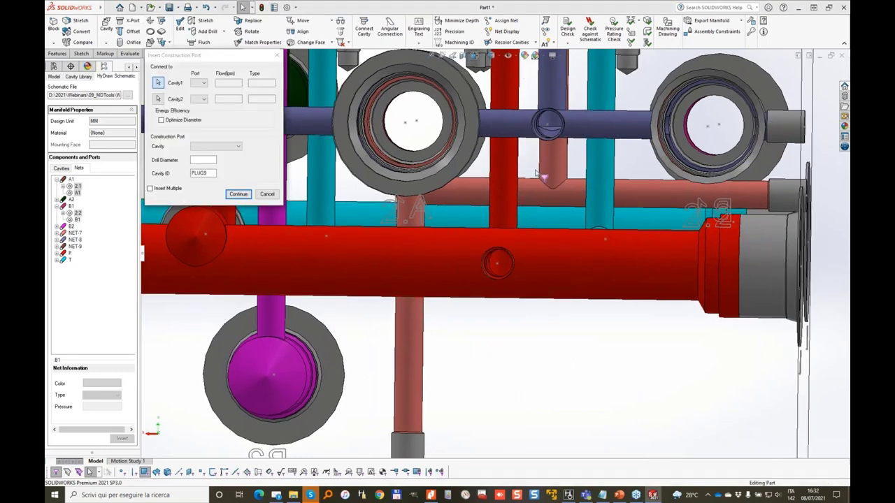
{"action": "left_click", "coordinate": [237, 195]}
{"action": "left_click", "coordinate": [564, 218]}
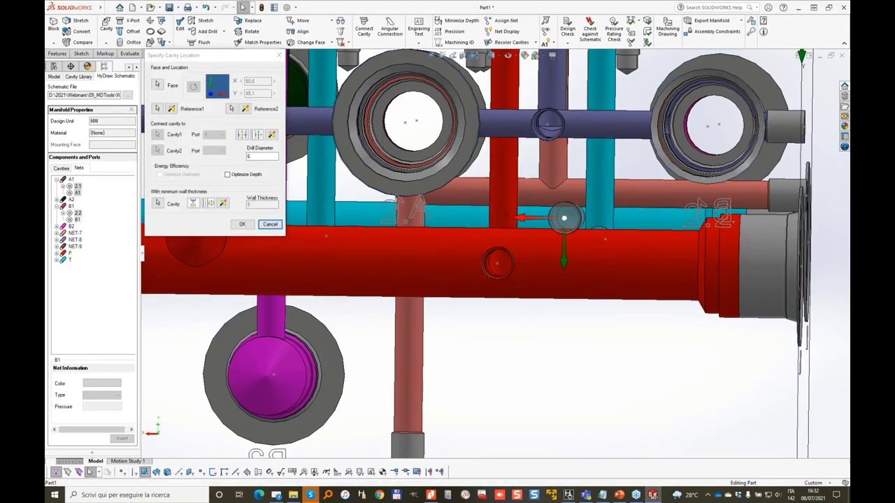
{"action": "left_click_drag", "start_coordinate": [564, 219], "coordinate": [546, 197]}
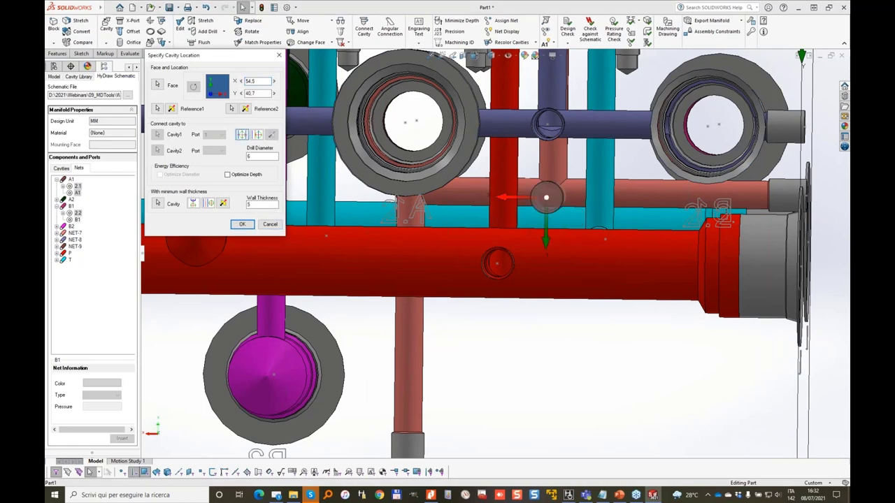
{"action": "left_click", "coordinate": [242, 93]}
{"action": "left_click", "coordinate": [242, 93]}
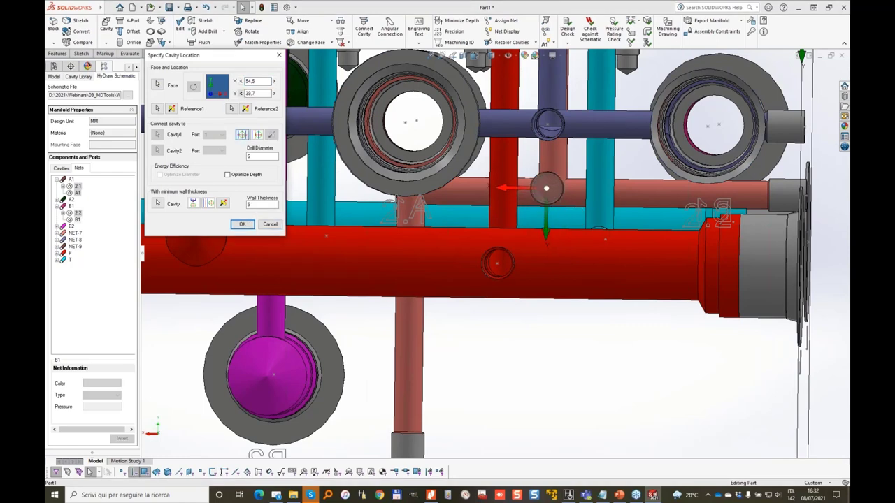
{"action": "left_click", "coordinate": [241, 93]}
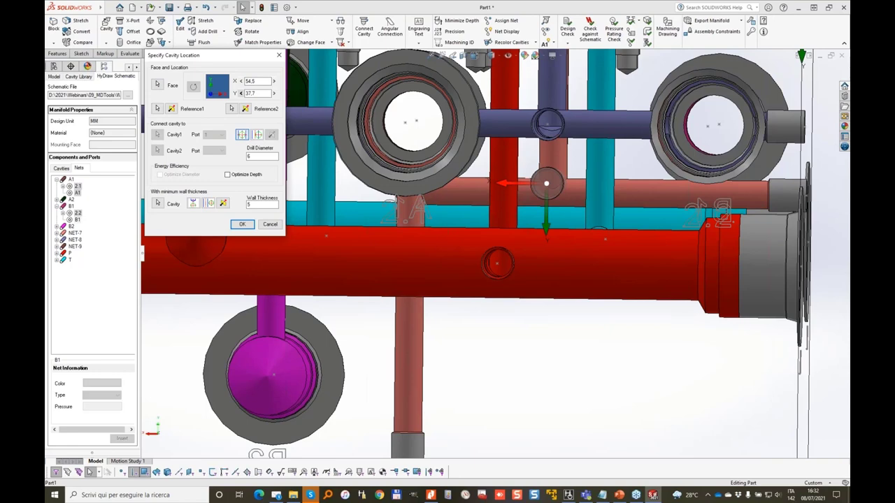
{"action": "left_click", "coordinate": [243, 224]}
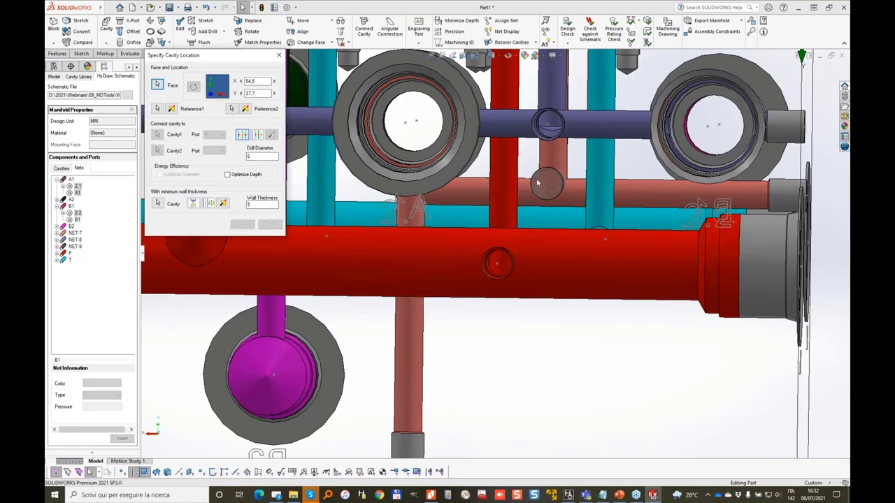
Insert a 5.3 mm construction port at X 87.6, Y 35.4 on the P1/T1 end face, running toward the horizontal salmon drill
{"action": "middle_click_drag", "start_coordinate": [576, 166], "coordinate": [574, 167]}
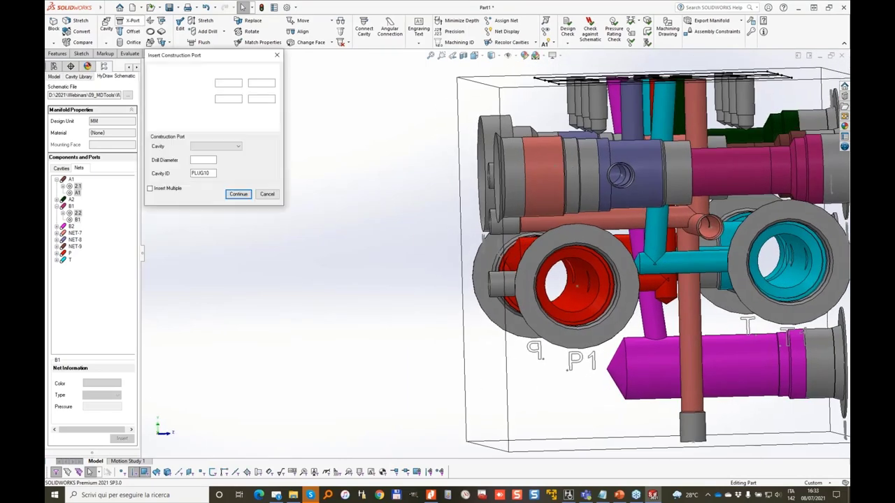
{"action": "left_click", "coordinate": [238, 146]}
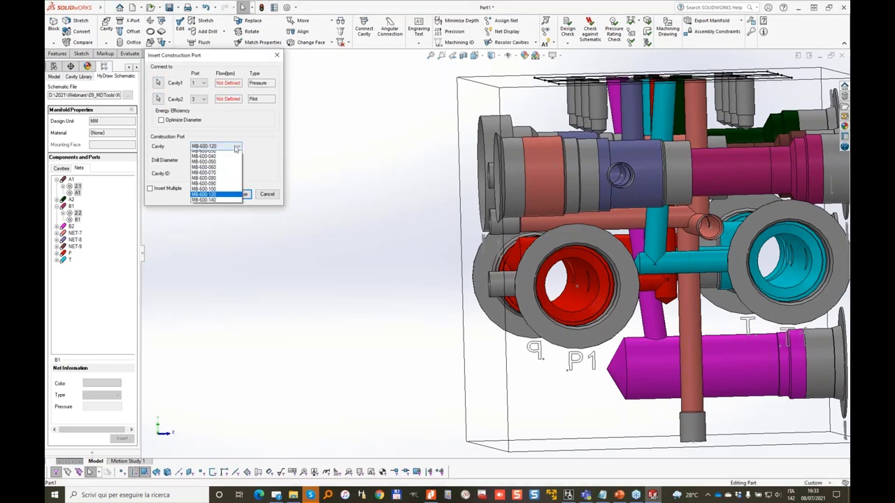
{"action": "left_click", "coordinate": [217, 177]}
{"action": "left_click", "coordinate": [239, 195]}
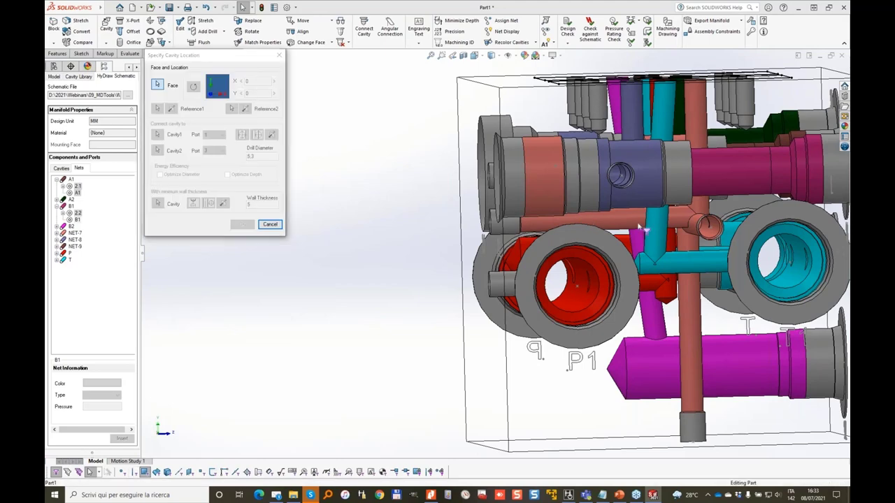
{"action": "middle_click_drag", "start_coordinate": [526, 169], "coordinate": [533, 190]}
{"action": "left_click_drag", "start_coordinate": [527, 187], "coordinate": [531, 204]}
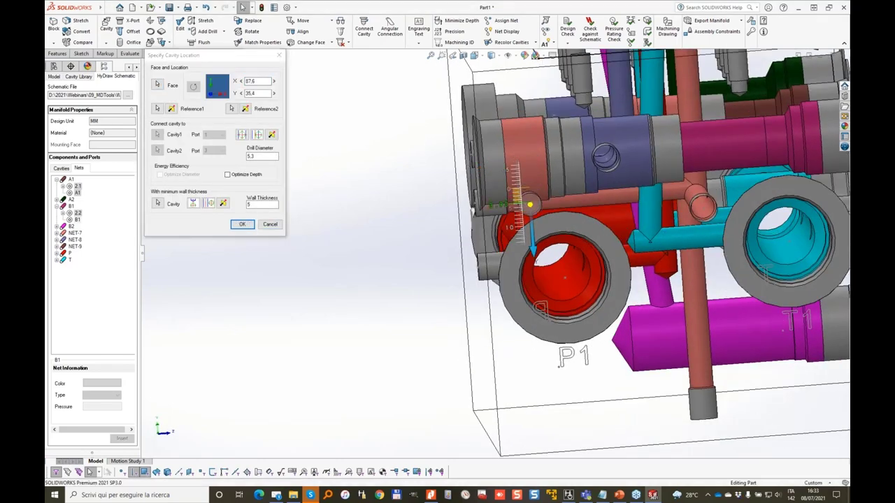
{"action": "middle_click_drag", "start_coordinate": [531, 204], "coordinate": [610, 190]}
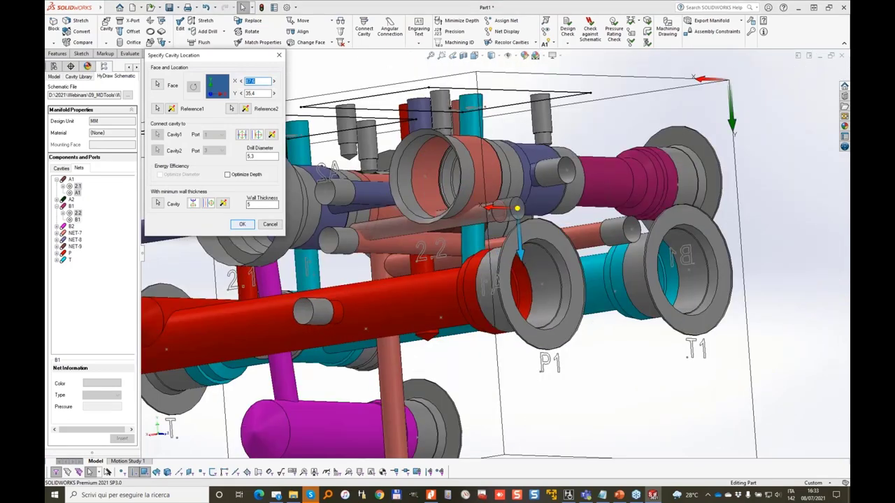
{"action": "left_click", "coordinate": [243, 224]}
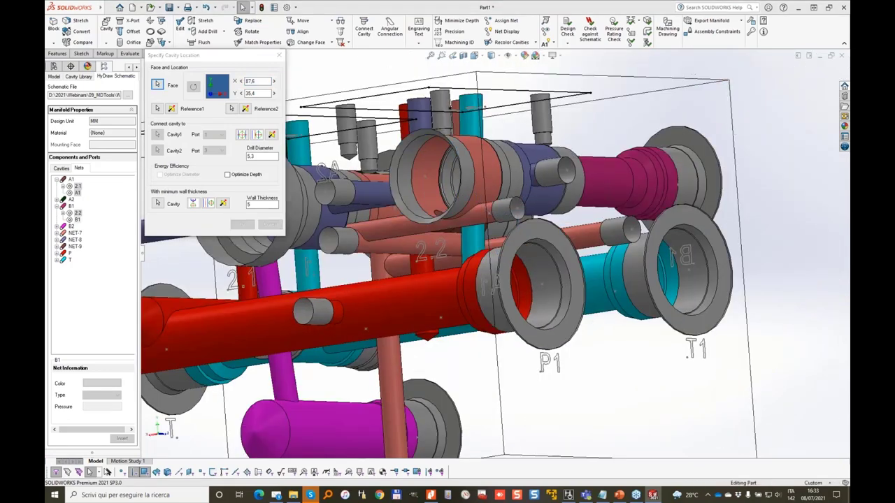
Move port B2 up beside port A2 to X 158.1, Y 20 on the same face
{"action": "middle_click_drag", "start_coordinate": [362, 189], "coordinate": [509, 269]}
{"action": "left_click", "coordinate": [475, 279]}
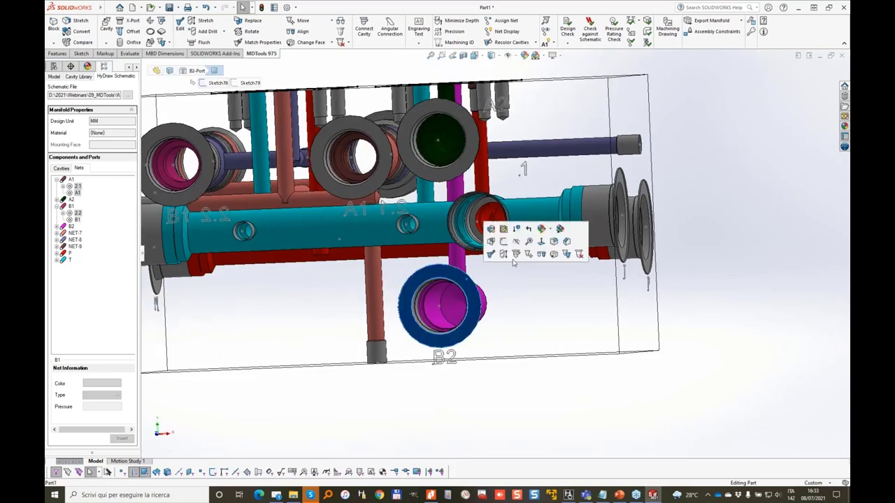
{"action": "left_click", "coordinate": [527, 255]}
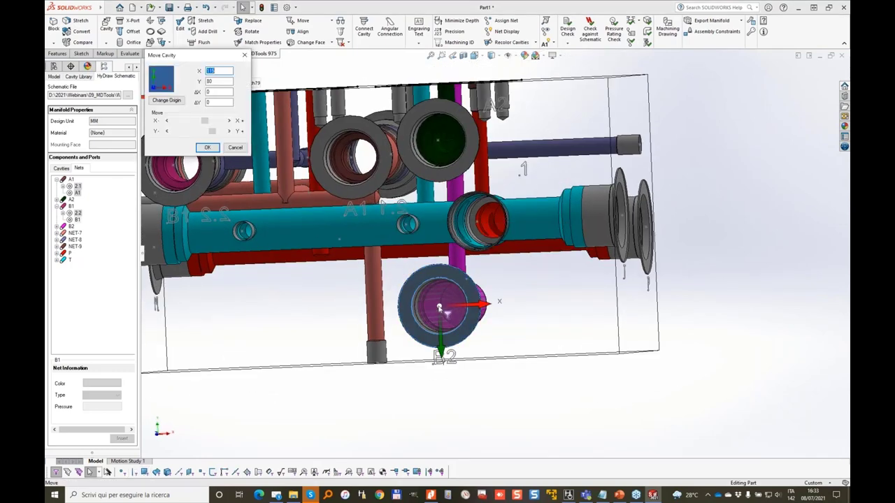
{"action": "left_click_drag", "start_coordinate": [439, 307], "coordinate": [549, 136]}
{"action": "left_click", "coordinate": [207, 148]}
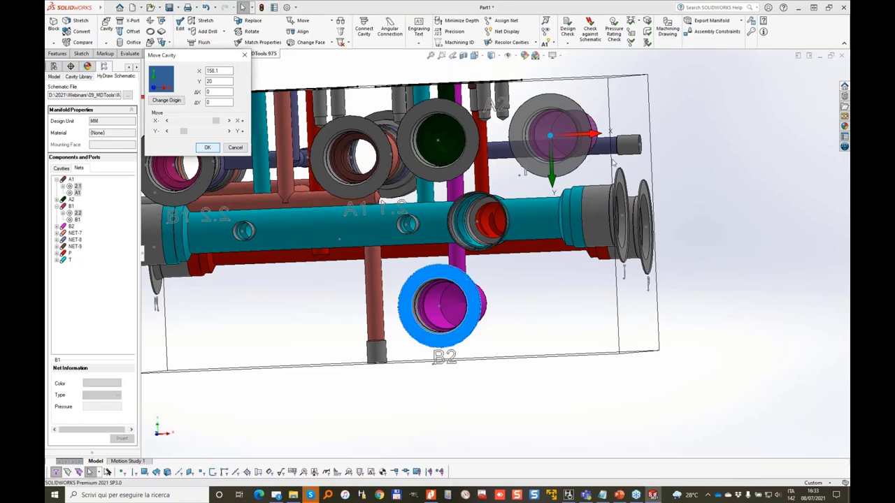
Straighten the inclined magenta drill of net B2 by setting its beta and alpha angles to 0
{"action": "middle_click_drag", "start_coordinate": [711, 130], "coordinate": [574, 158]}
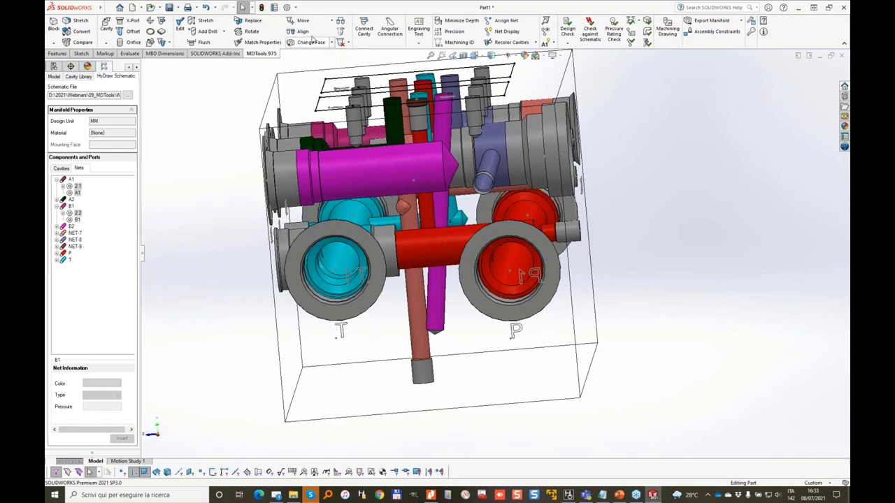
{"action": "left_click", "coordinate": [205, 21]}
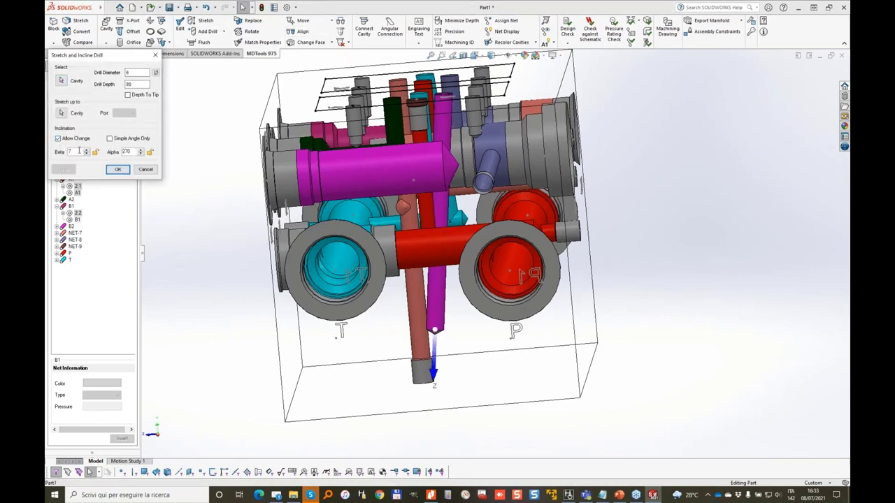
{"action": "type", "text": "7"}
{"action": "key", "text": "Return"}
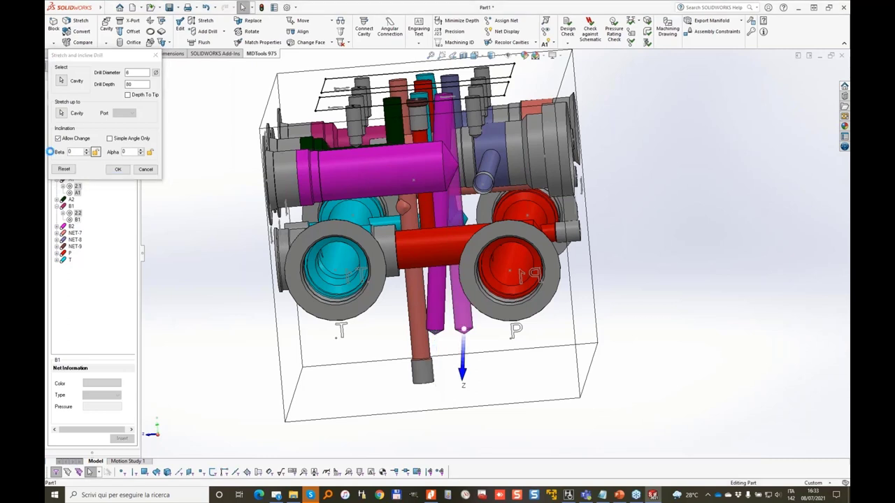
Insert a 6 mm MB-600-070 construction port on the P/T end face at X 60.2, Y 20, in line with port B2's tip
{"action": "left_click", "coordinate": [131, 21]}
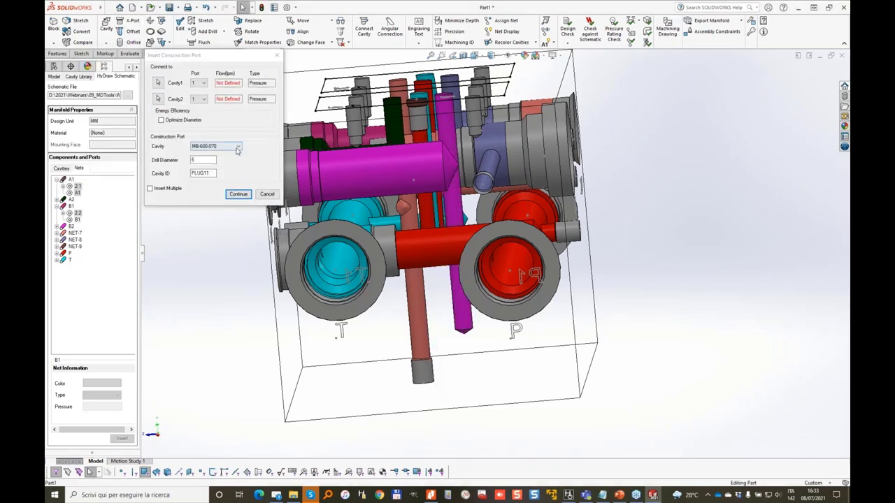
{"action": "left_click", "coordinate": [237, 193]}
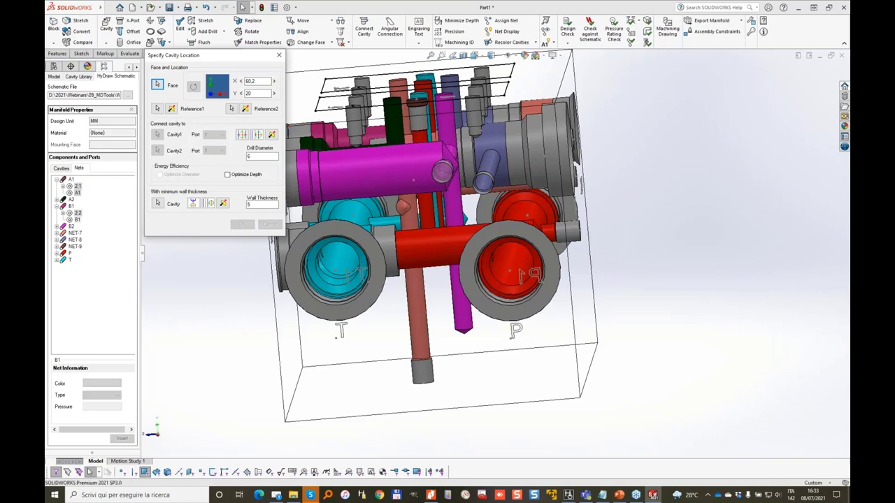
{"action": "key", "text": "Escape"}
Shorten the straightened magenta drill to a depth of 20 mm so it ends at the new horizontal construction drill
{"action": "left_click", "coordinate": [458, 204]}
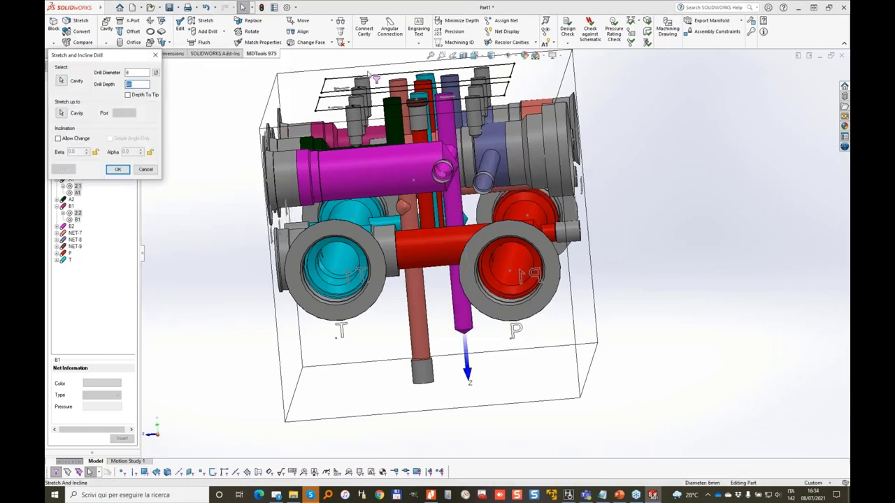
{"action": "middle_click_drag", "start_coordinate": [368, 74], "coordinate": [369, 75]}
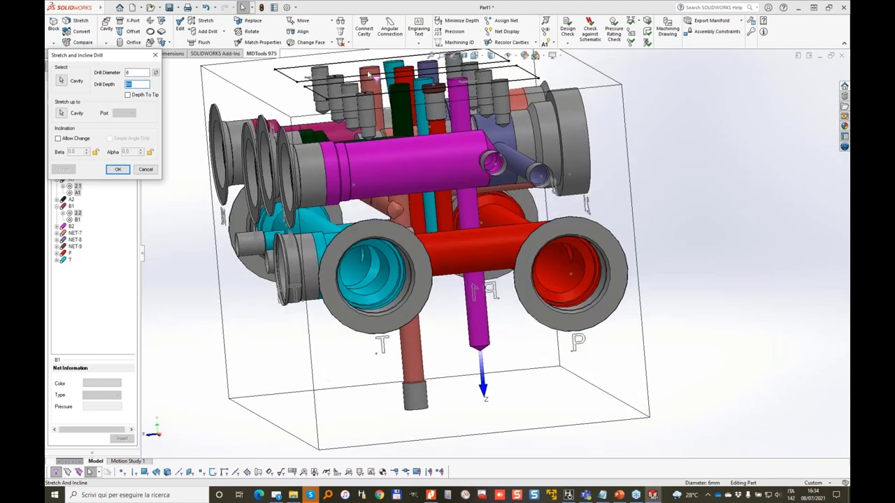
{"action": "left_click", "coordinate": [509, 171]}
{"action": "middle_click_drag", "start_coordinate": [508, 172], "coordinate": [444, 168]}
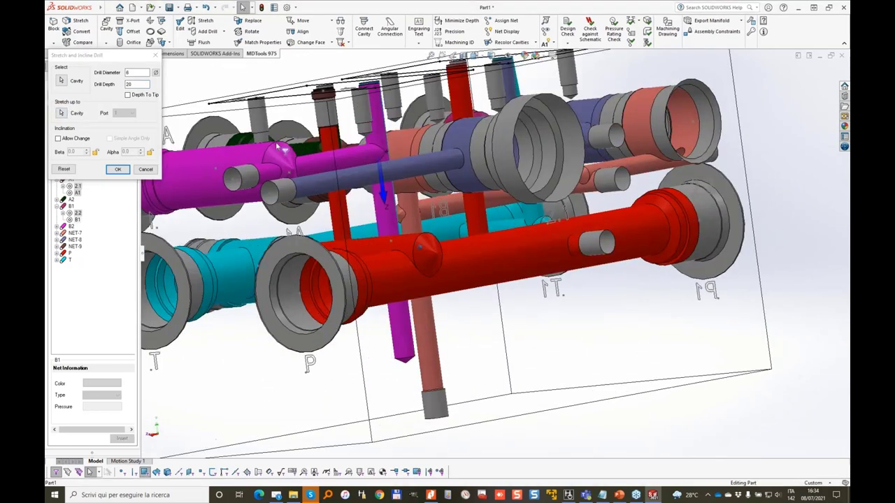
{"action": "left_click", "coordinate": [119, 169]}
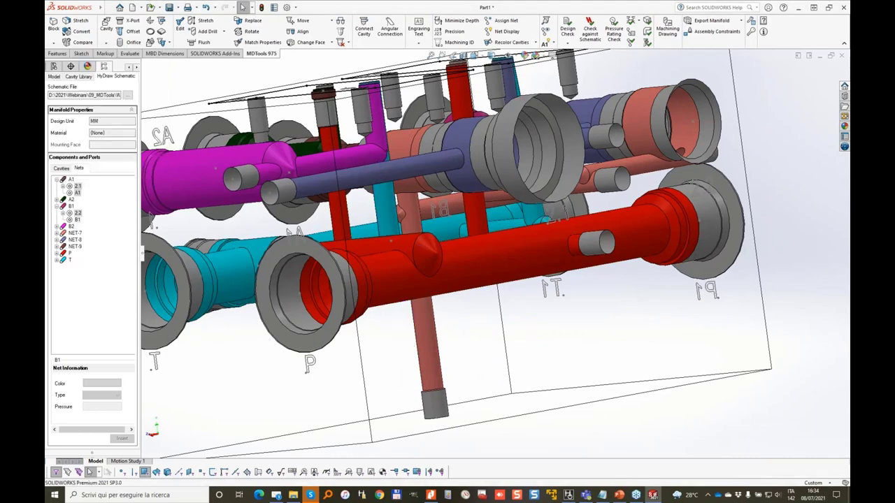
Save the manifold part as BLOCK in the 09_MDTools folder
{"action": "mouse_move", "coordinate": [391, 188]}
{"action": "middle_mouse_down"}
{"action": "mouse_move", "coordinate": [465, 199]}
{"action": "mouse_move", "coordinate": [545, 314]}
{"action": "middle_mouse_up"}
{"action": "scroll", "coordinate": [464, 199], "scroll_direction": "up", "scroll_amount": 2}
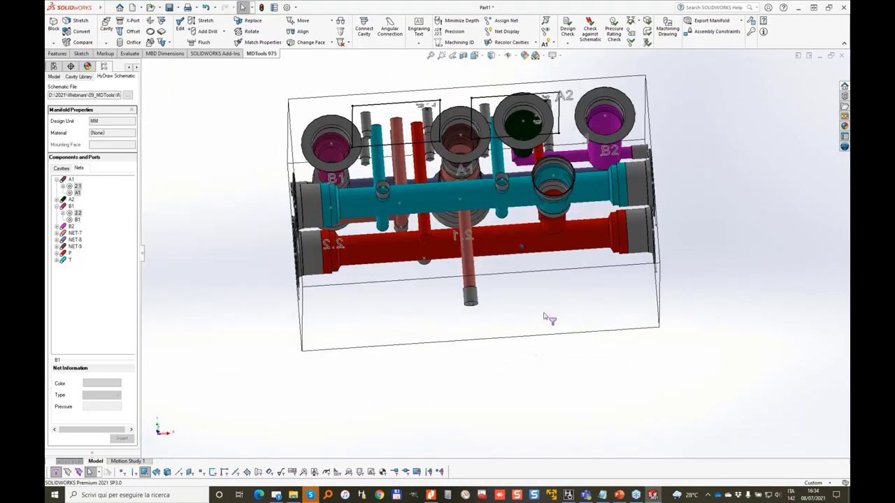
{"action": "left_click", "coordinate": [545, 314]}
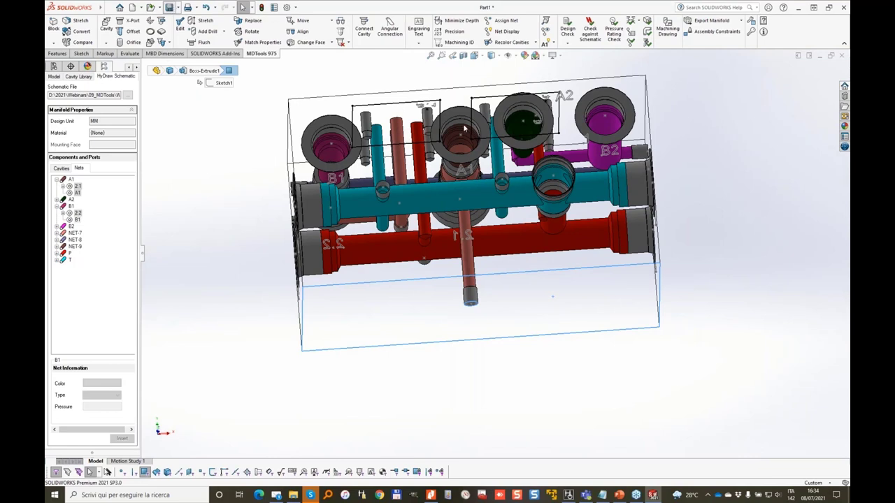
{"action": "key", "text": "ctrl+s"}
{"action": "type", "text": "8"}
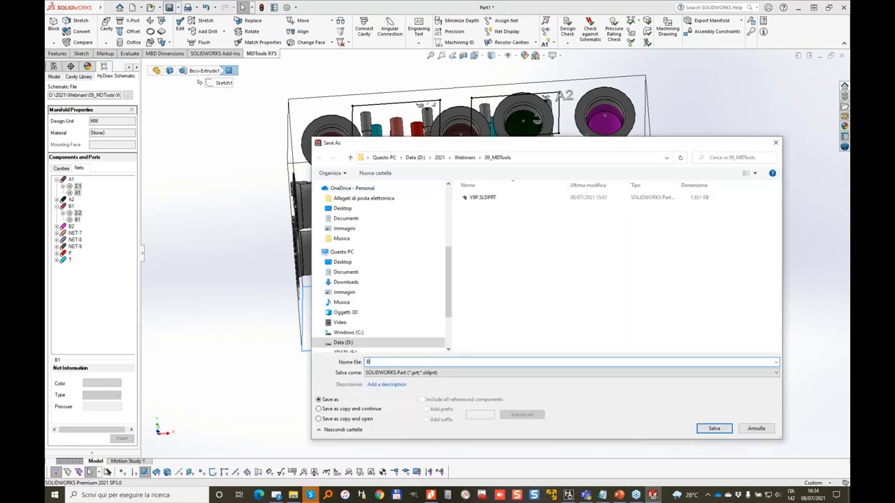
{"action": "type", "text": "LOCK"}
{"action": "key", "text": "Return"}
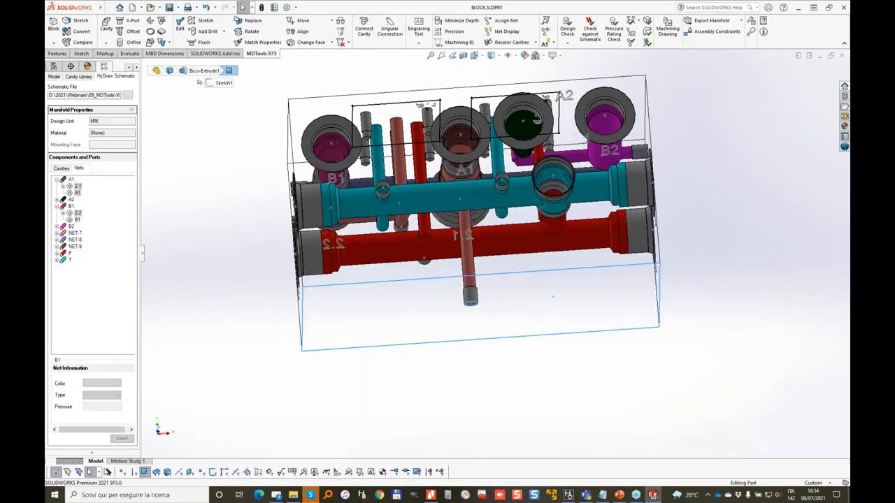
Stretch the block from its bottom face to a height of 80 mm
{"action": "left_click", "coordinate": [565, 300]}
{"action": "left_click", "coordinate": [598, 272]}
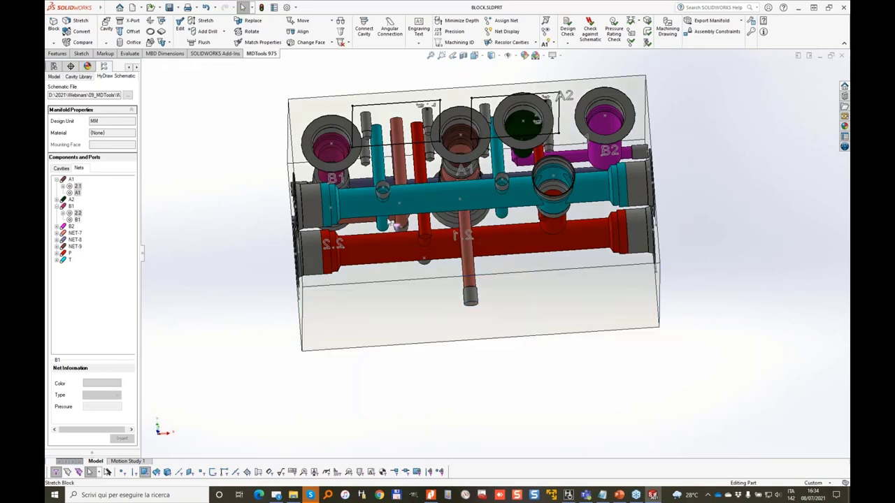
{"action": "type", "text": "80"}
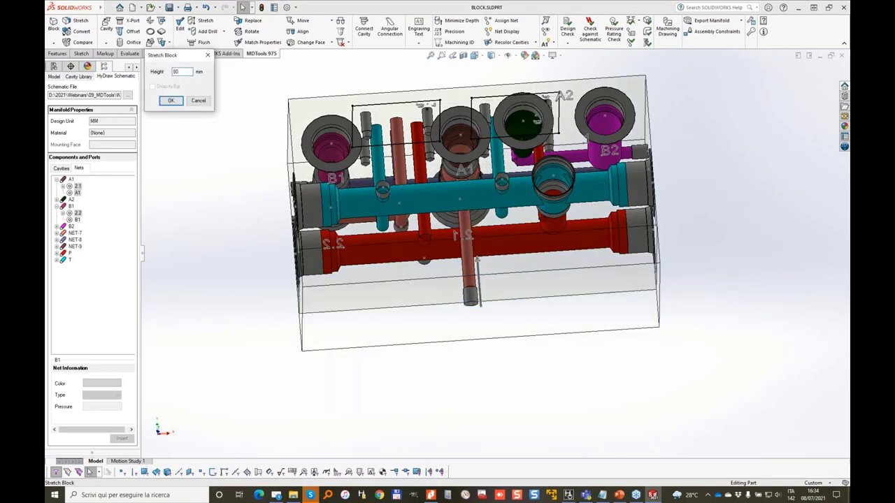
{"action": "middle_click_drag", "start_coordinate": [595, 265], "coordinate": [531, 318]}
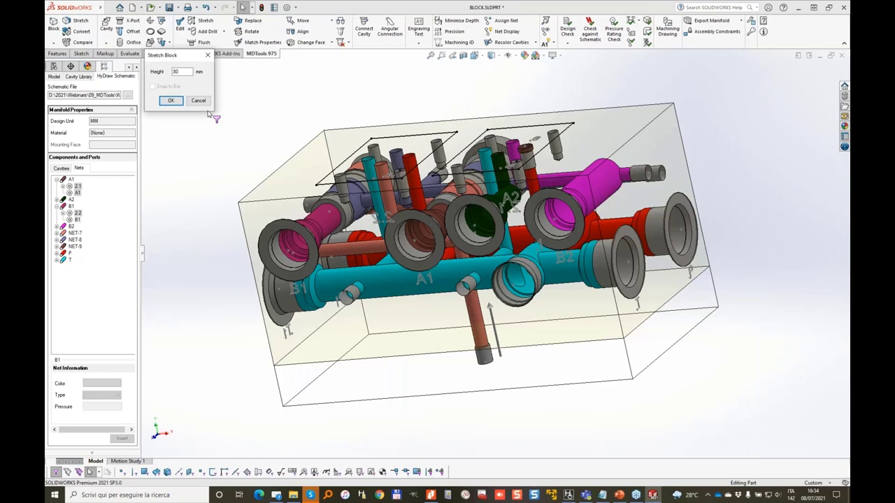
{"action": "left_click", "coordinate": [171, 100]}
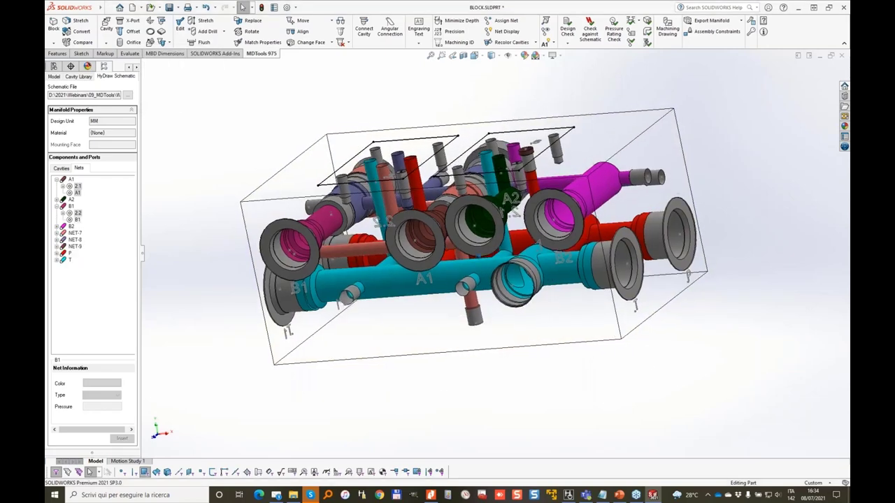
Run a connection check including poor connections and inspect the reported connection between cavity 2.1 and PLUG7 in the model
{"action": "middle_click_drag", "start_coordinate": [560, 405], "coordinate": [682, 322]}
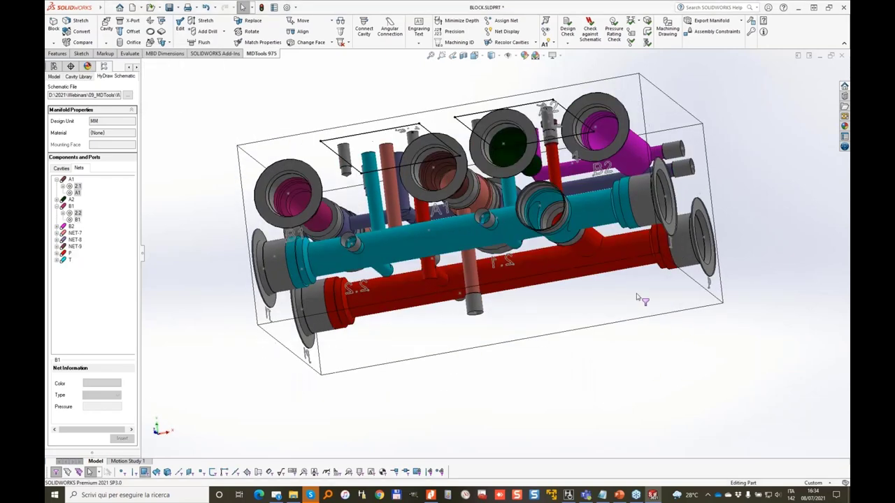
{"action": "middle_click_drag", "start_coordinate": [636, 297], "coordinate": [553, 71]}
{"action": "left_click", "coordinate": [631, 31]}
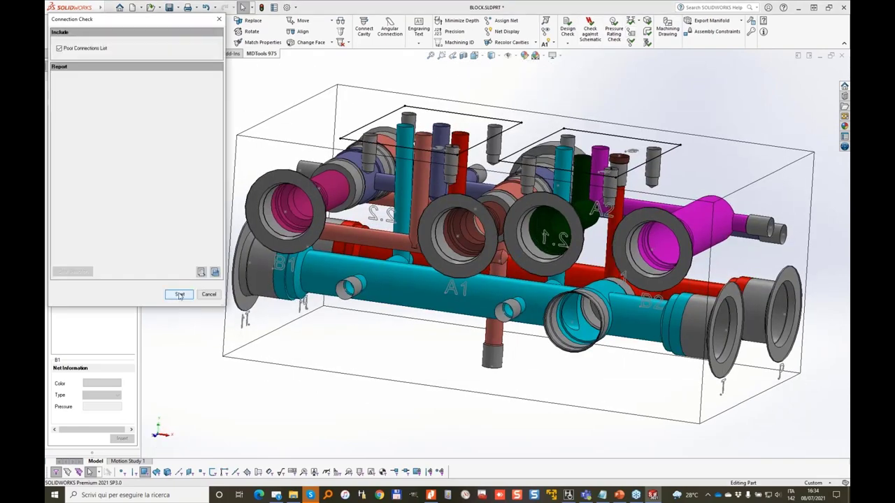
{"action": "left_click", "coordinate": [179, 296]}
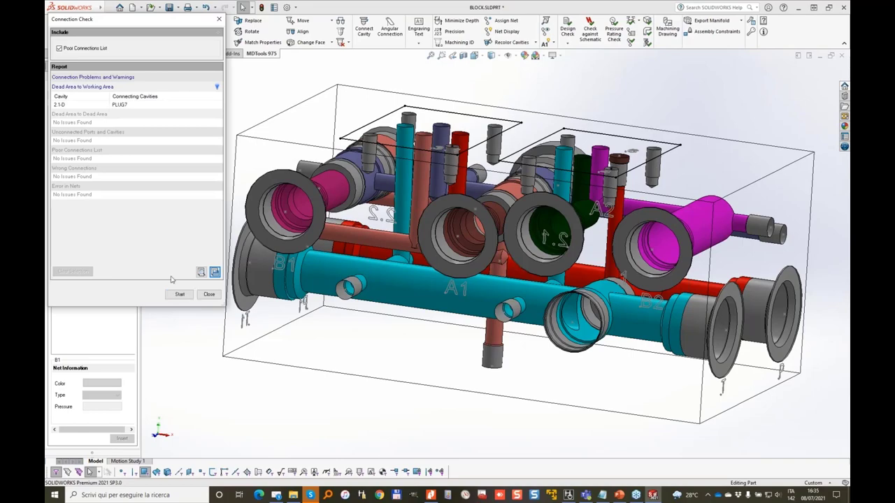
{"action": "left_click", "coordinate": [133, 104]}
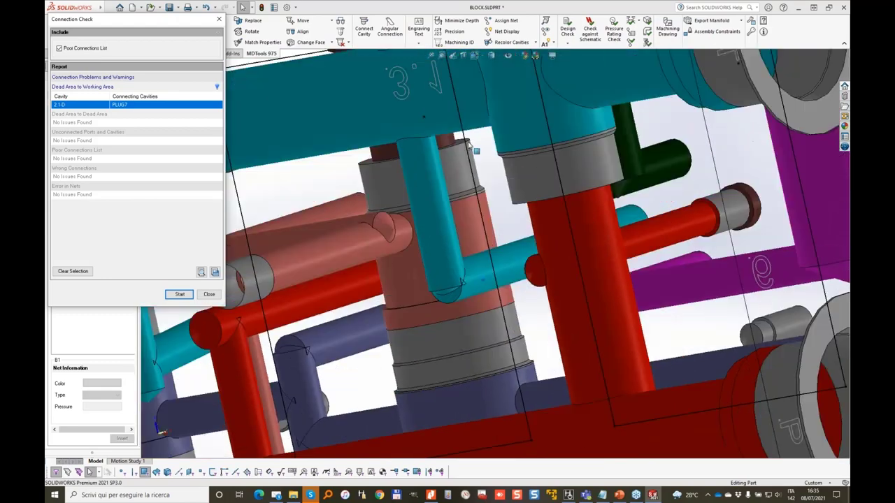
{"action": "left_click", "coordinate": [210, 298]}
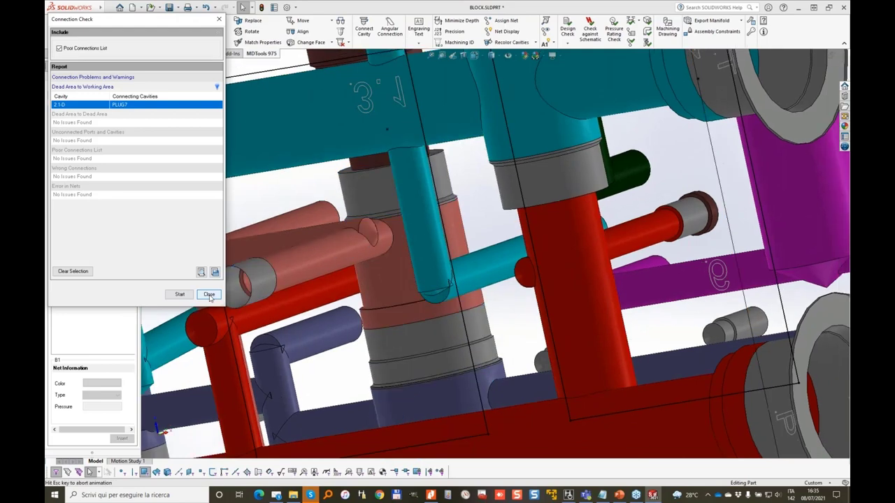
Set the depth of cavity 2.1's 21.85 mm step to 33 mm and rerun the connection check
{"action": "left_click", "coordinate": [537, 345]}
{"action": "left_click", "coordinate": [563, 320]}
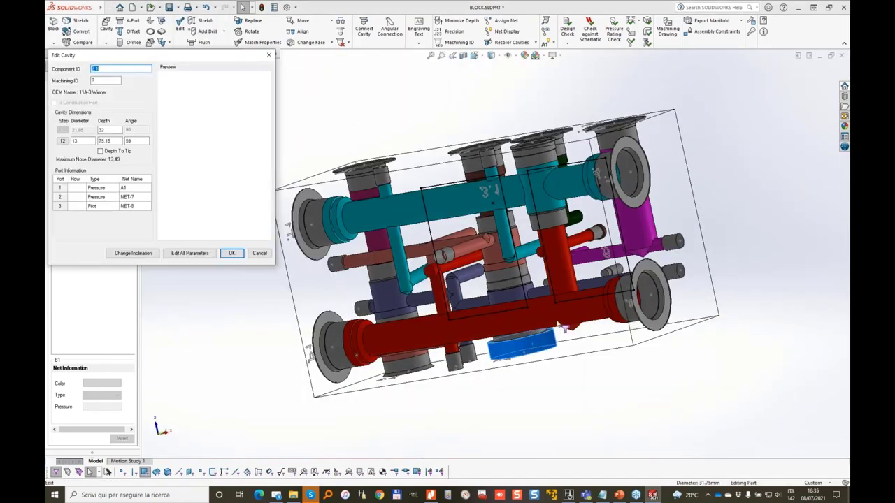
{"action": "left_click", "coordinate": [233, 253]}
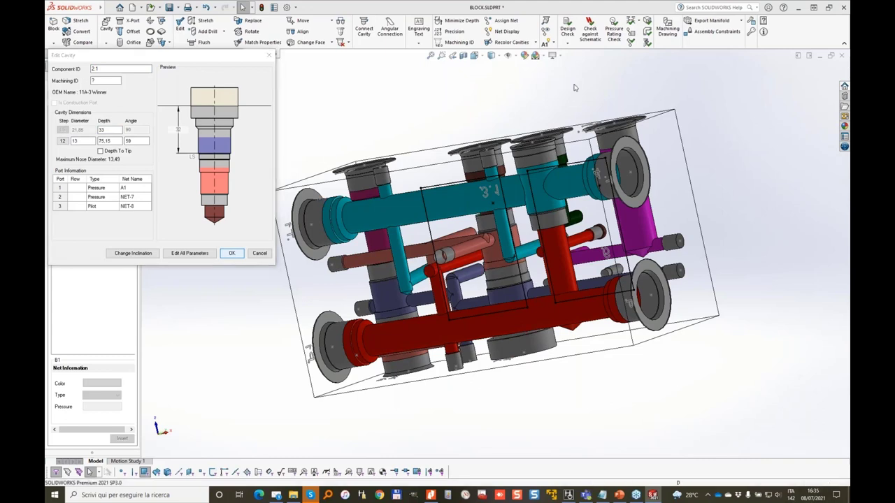
{"action": "left_click", "coordinate": [631, 32]}
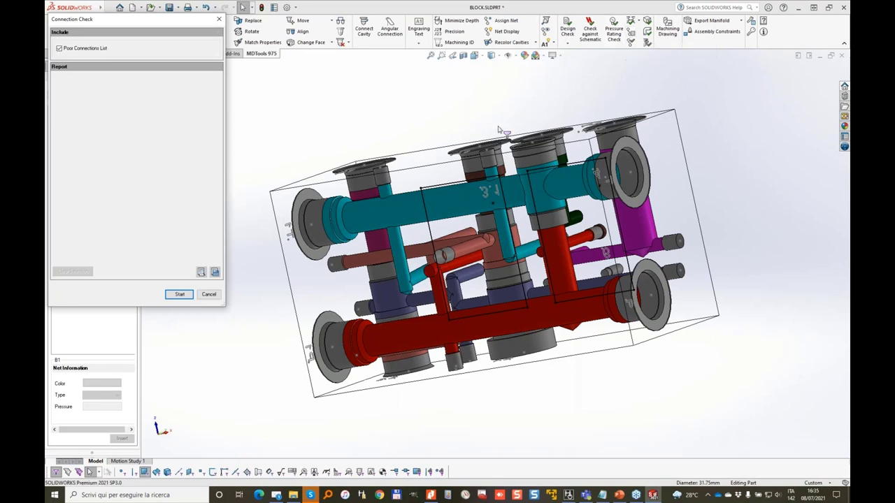
{"action": "left_click", "coordinate": [178, 295]}
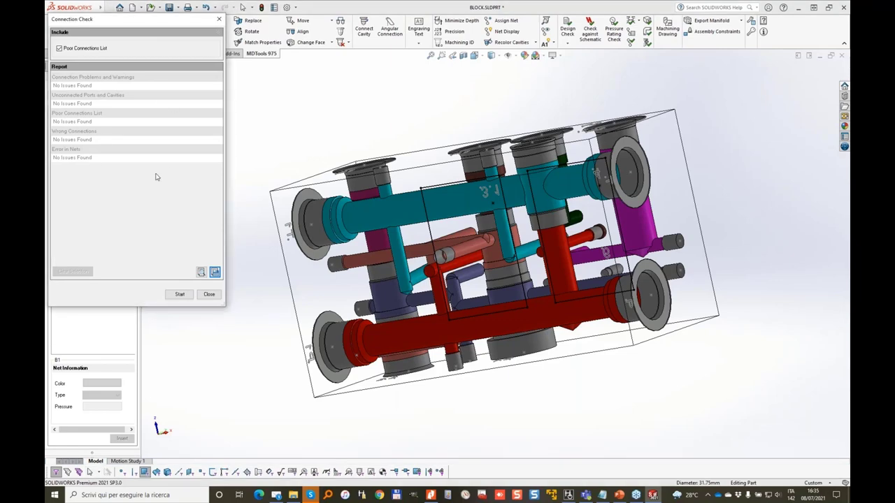
Close the connection check and match ports A2 and B2 to port B1's drill diameter, leaving drill depth out
{"action": "middle_click_drag", "start_coordinate": [269, 156], "coordinate": [269, 156]}
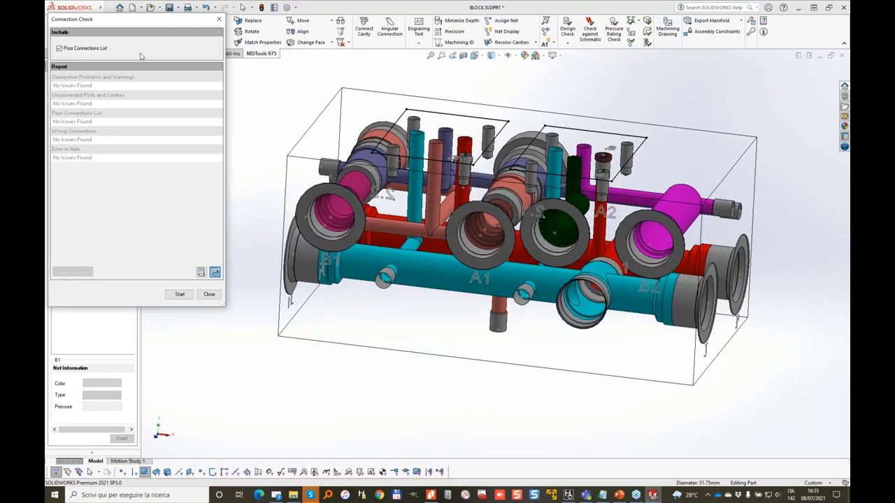
{"action": "middle_click_drag", "start_coordinate": [649, 176], "coordinate": [645, 155]}
{"action": "middle_click_drag", "start_coordinate": [698, 176], "coordinate": [688, 179]}
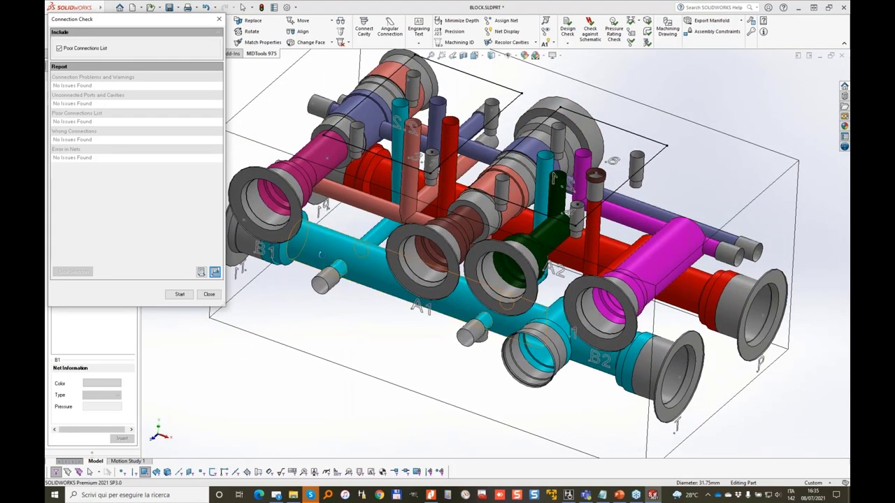
{"action": "left_click", "coordinate": [209, 294]}
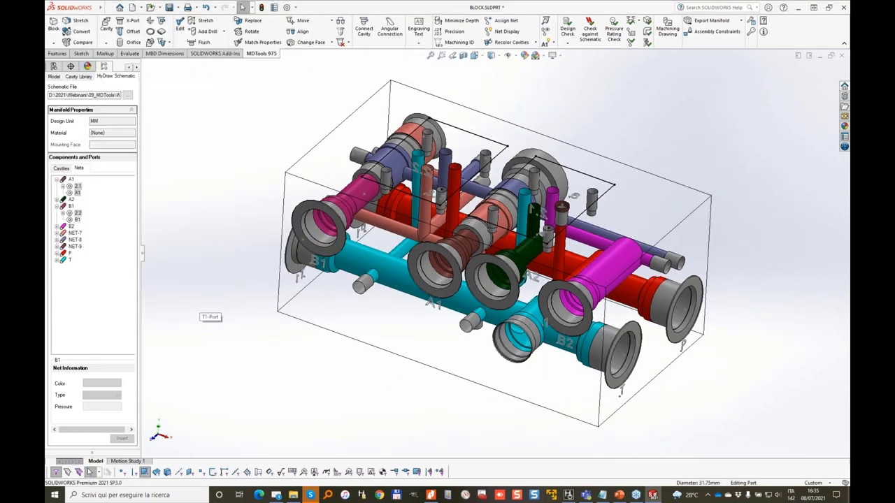
{"action": "left_click", "coordinate": [263, 42]}
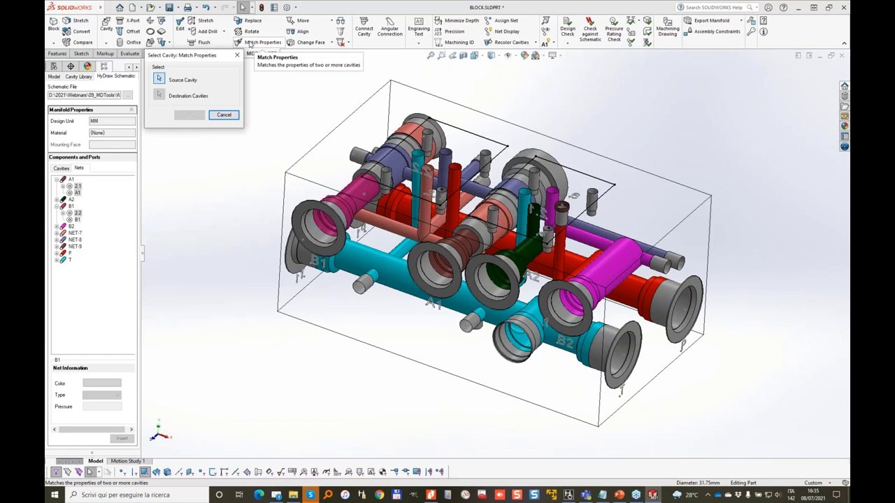
{"action": "left_click", "coordinate": [323, 242]}
{"action": "left_click", "coordinate": [494, 294]}
{"action": "left_click", "coordinate": [573, 318]}
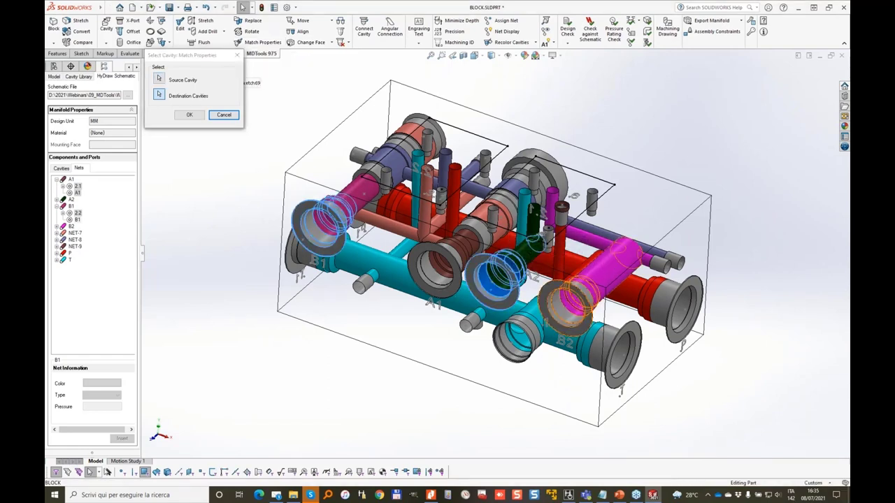
{"action": "left_click", "coordinate": [189, 115]}
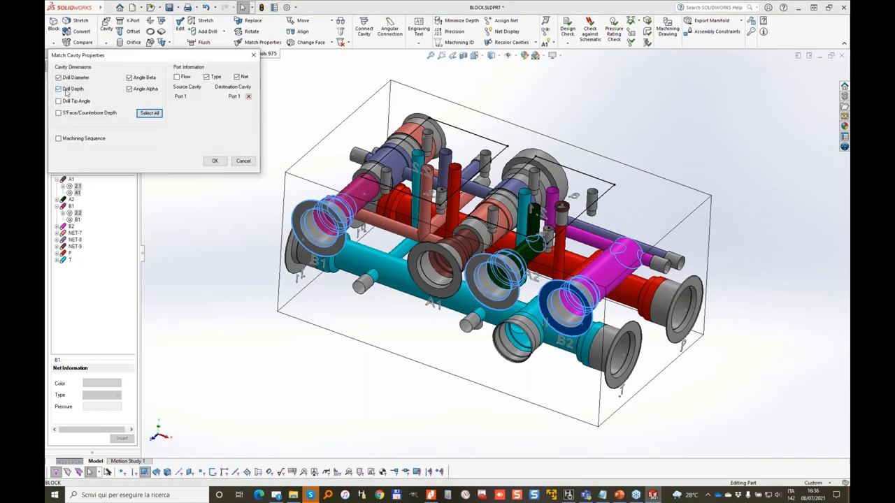
{"action": "left_click", "coordinate": [214, 161]}
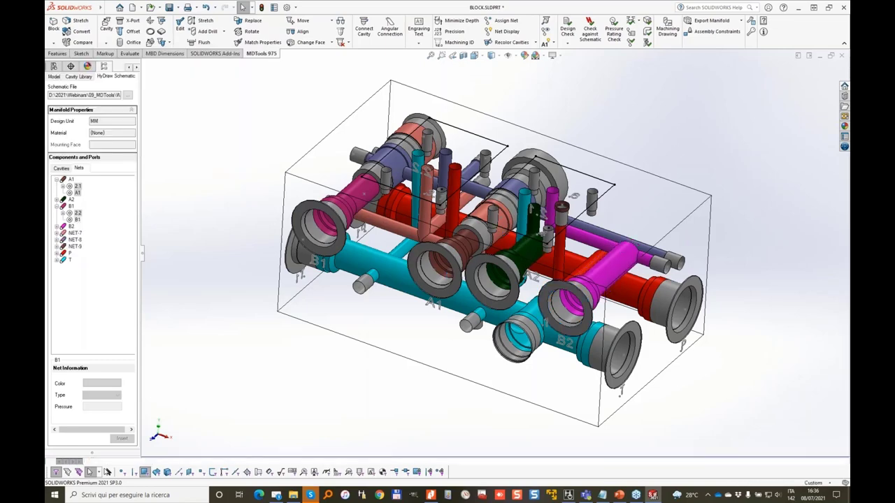
Check wall thickness around all cavities with a 4 mm minimum and inspect the clearance between 3.1-P and PLUG6
{"action": "middle_click_drag", "start_coordinate": [677, 150], "coordinate": [676, 151]}
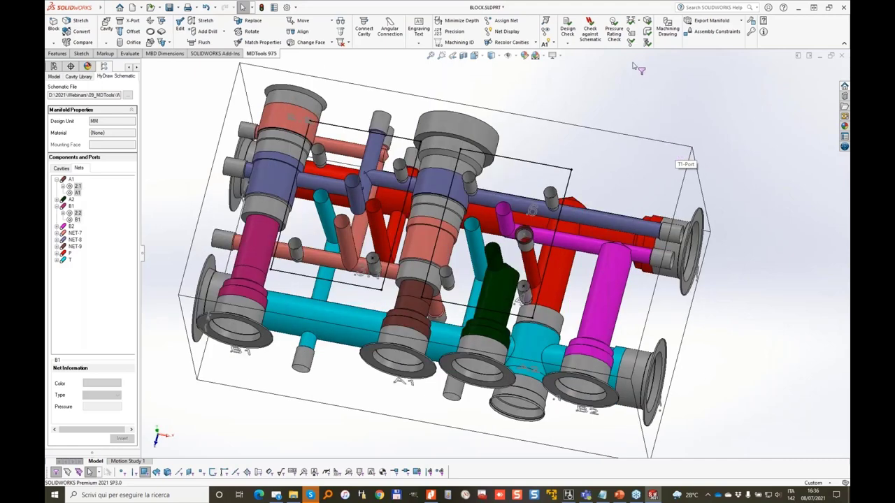
{"action": "left_click", "coordinate": [631, 21]}
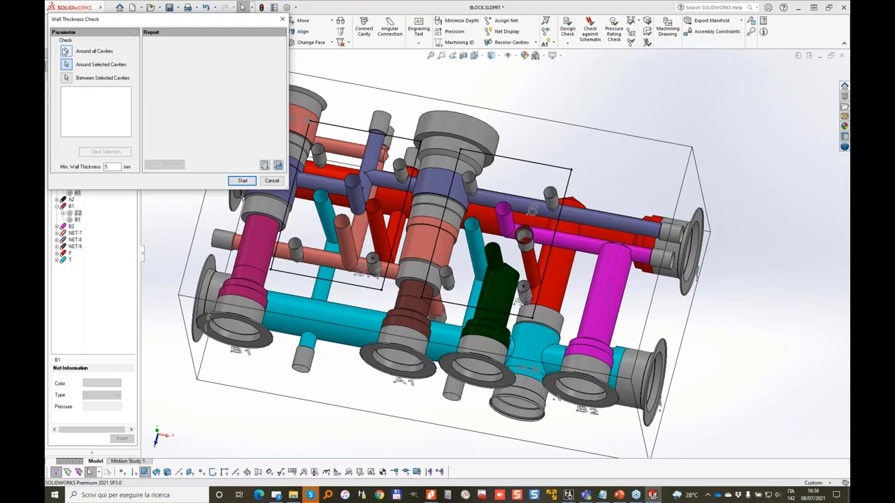
{"action": "left_click", "coordinate": [65, 51]}
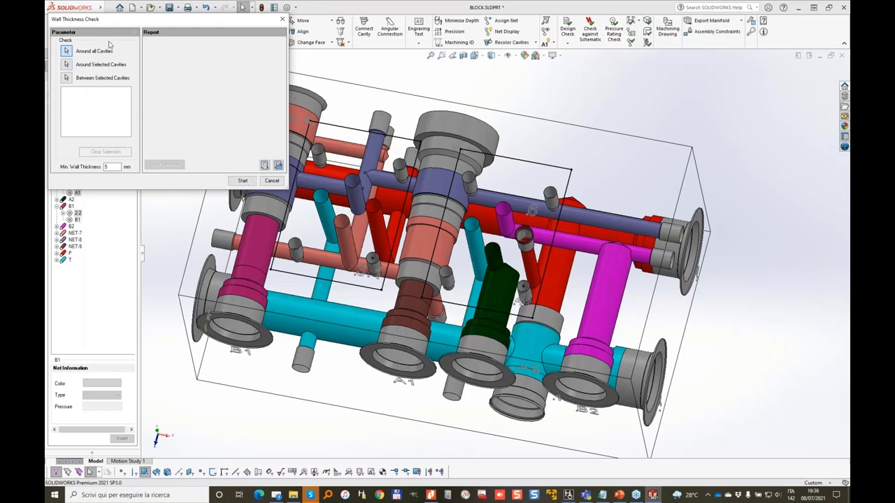
{"action": "left_click", "coordinate": [244, 181]}
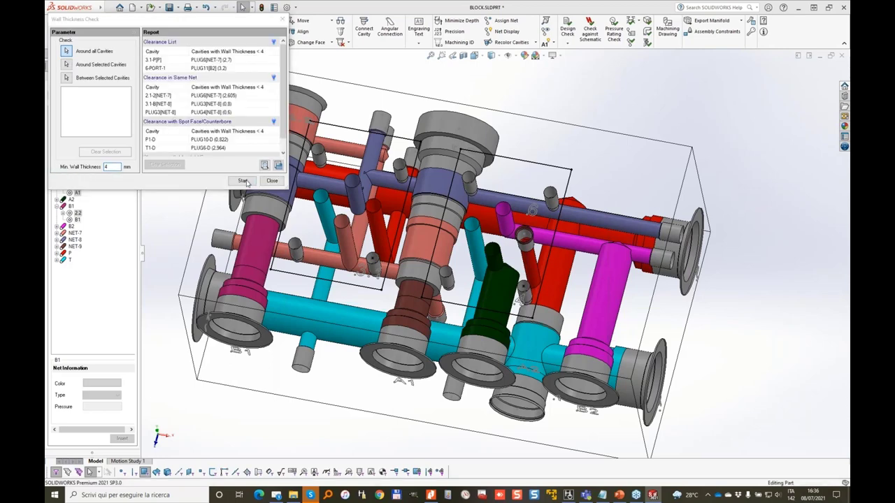
{"action": "left_click", "coordinate": [235, 61]}
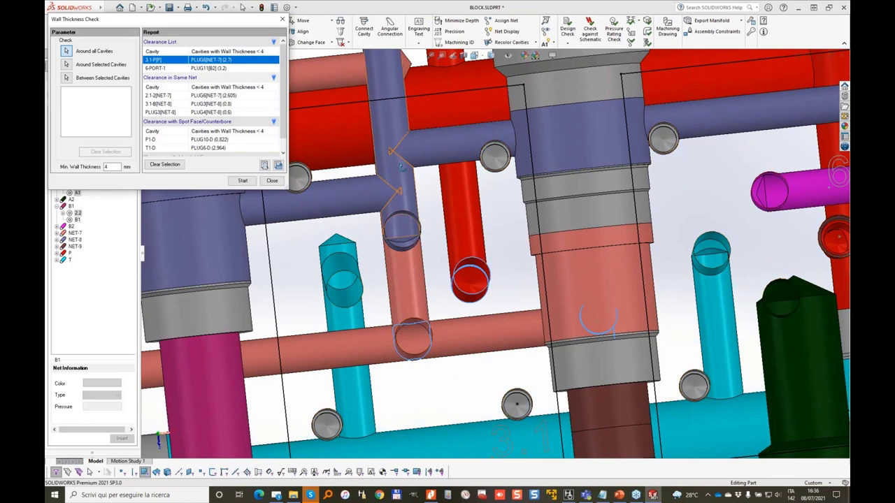
{"action": "middle_click_drag", "start_coordinate": [488, 295], "coordinate": [486, 294]}
{"action": "left_click", "coordinate": [272, 183]}
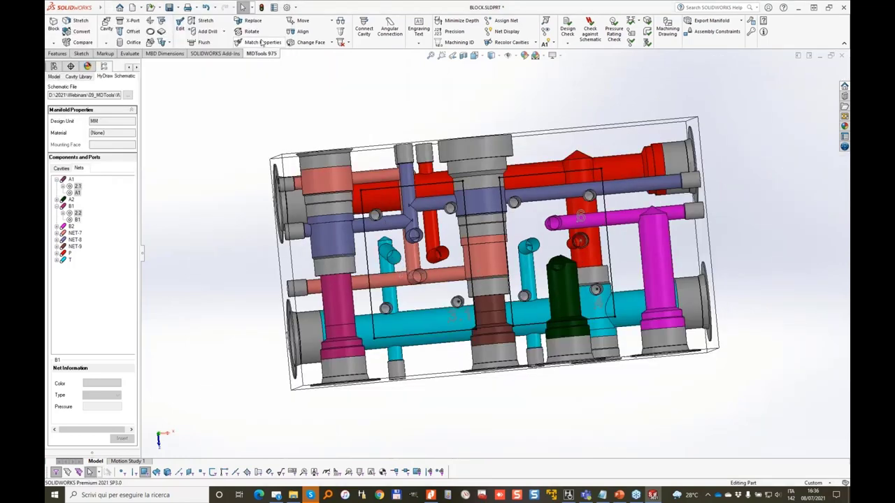
Match the red P drill of valve footprint 3.1 to its cyan T drill's diameter and angles
{"action": "left_click", "coordinate": [262, 43]}
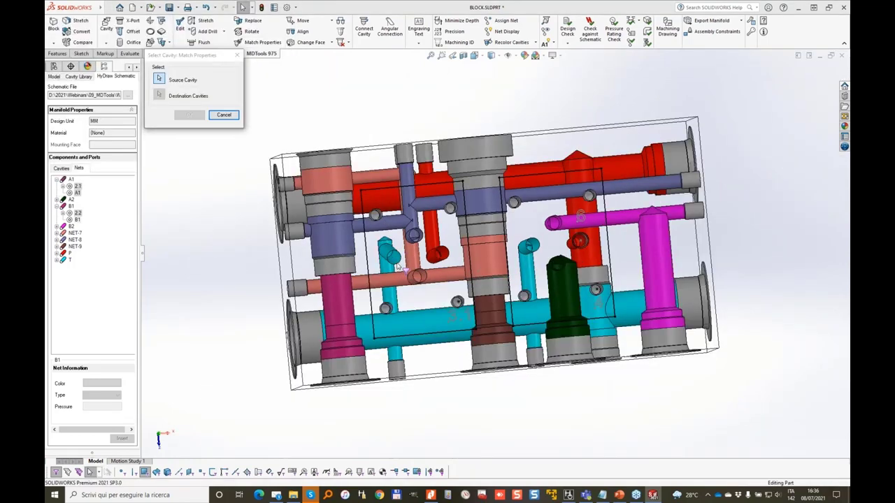
{"action": "left_click", "coordinate": [437, 253]}
{"action": "left_click", "coordinate": [189, 115]}
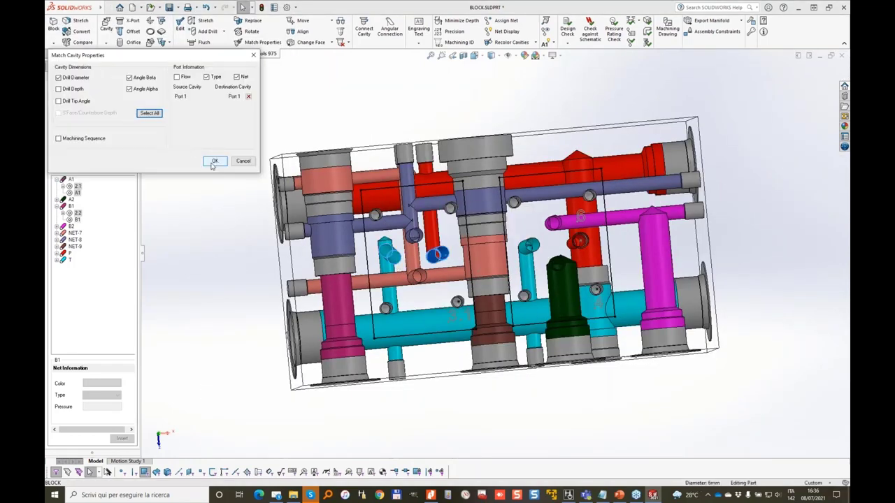
{"action": "left_click", "coordinate": [214, 162]}
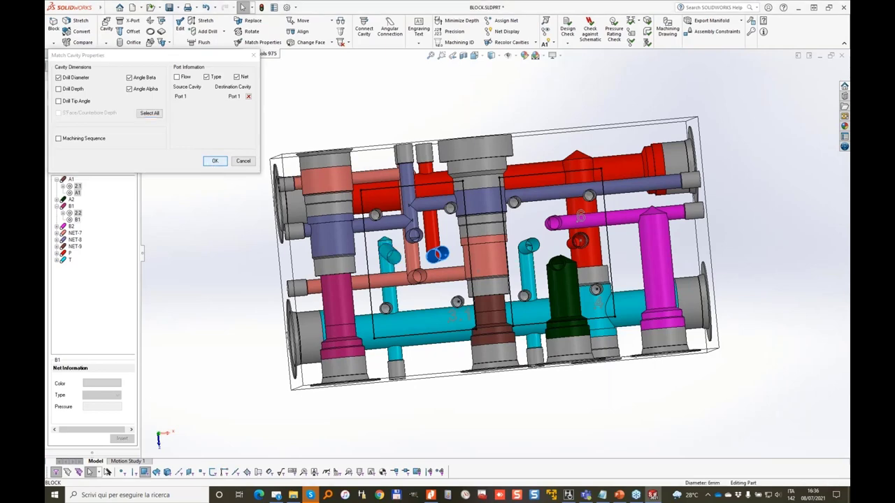
Set the depth of the red construction drill that meets footprint 3.1's P drill to 47 mm
{"action": "middle_click_drag", "start_coordinate": [441, 262], "coordinate": [441, 261]}
{"action": "scroll", "coordinate": [440, 262], "scroll_direction": "down", "scroll_amount": 2}
{"action": "scroll", "coordinate": [429, 253], "scroll_direction": "down", "scroll_amount": 3}
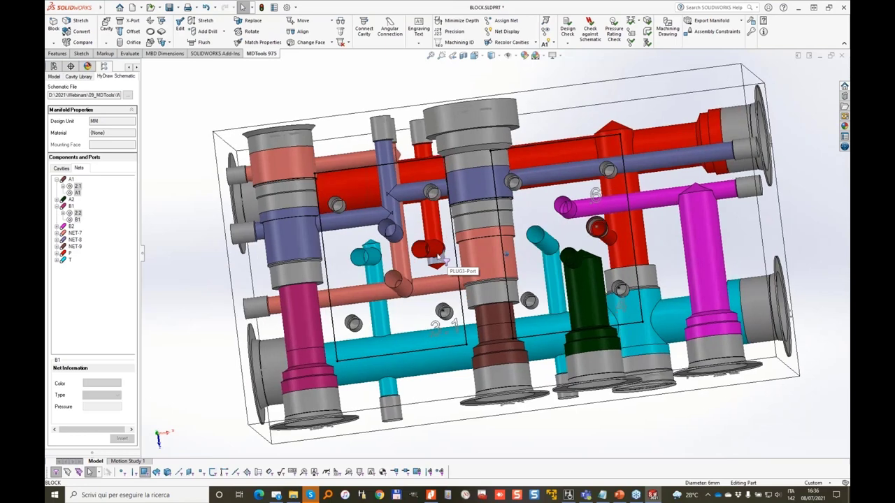
{"action": "scroll", "coordinate": [429, 253], "scroll_direction": "down", "scroll_amount": 4}
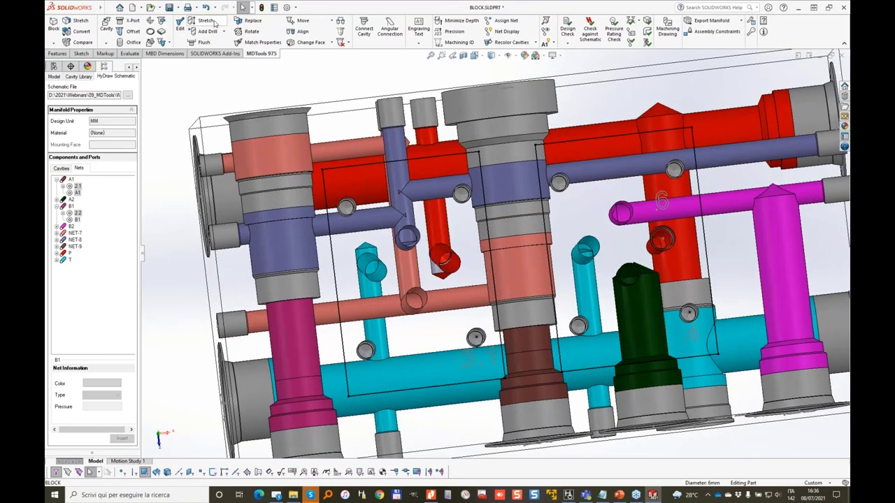
{"action": "left_click", "coordinate": [205, 20]}
{"action": "left_click", "coordinate": [444, 260]}
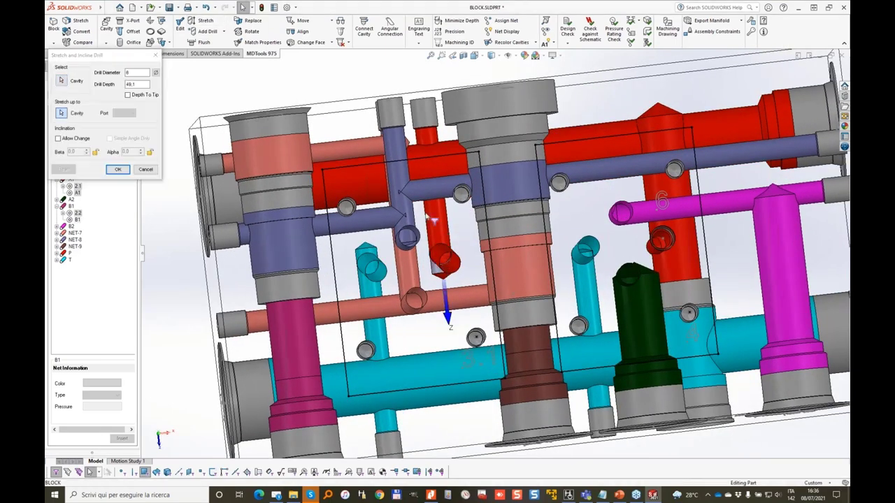
{"action": "double_click", "coordinate": [142, 84]}
{"action": "type", "text": "47"}
{"action": "key", "text": "Return"}
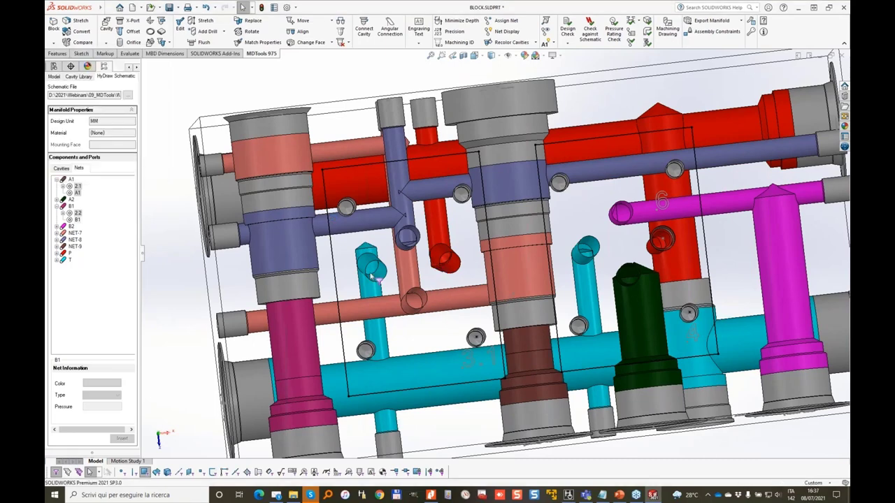
Rerun the wall thickness check with a 4 mm minimum and inspect the clearance between 6-PORT-1 and PLUG11
{"action": "middle_click_drag", "start_coordinate": [372, 278], "coordinate": [429, 251]}
{"action": "scroll", "coordinate": [412, 267], "scroll_direction": "up", "scroll_amount": 1}
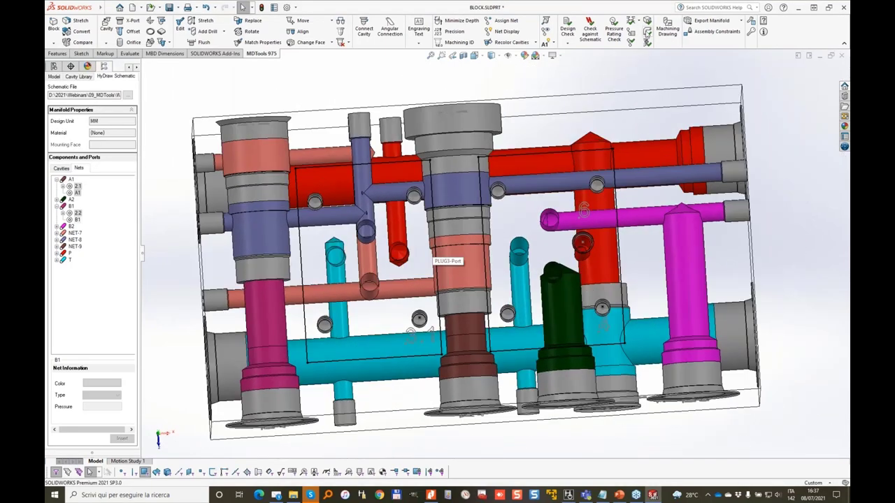
{"action": "left_click", "coordinate": [630, 20]}
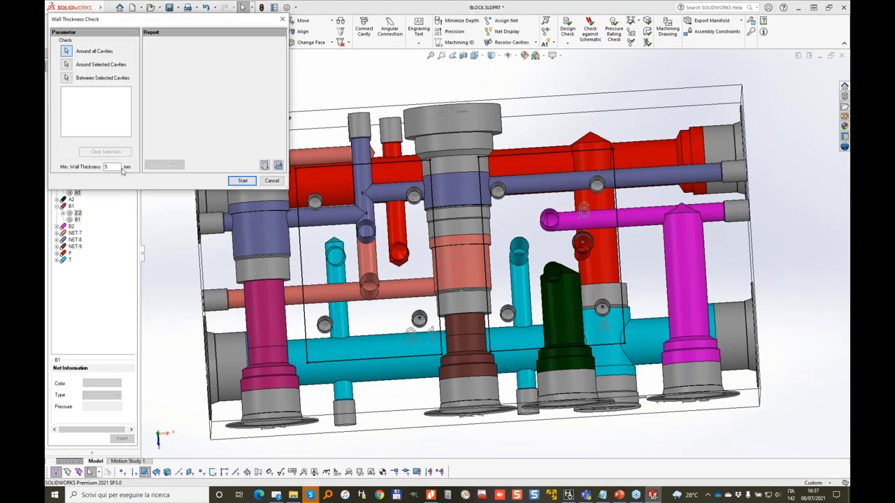
{"action": "double_click", "coordinate": [110, 167]}
{"action": "type", "text": "4"}
{"action": "left_click", "coordinate": [241, 180]}
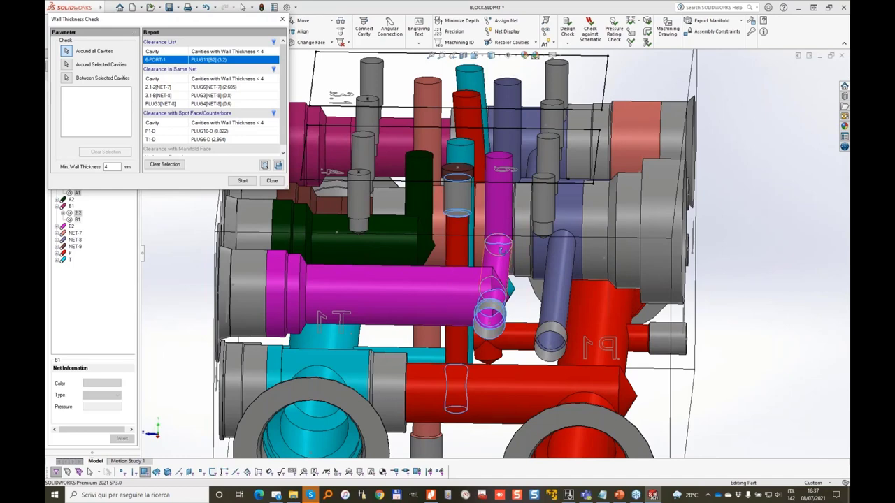
{"action": "double_click", "coordinate": [238, 63]}
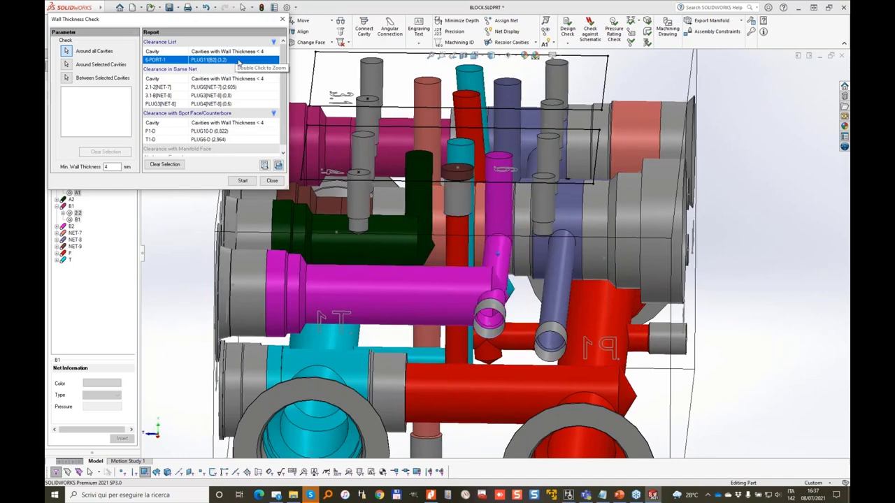
{"action": "left_click", "coordinate": [272, 181]}
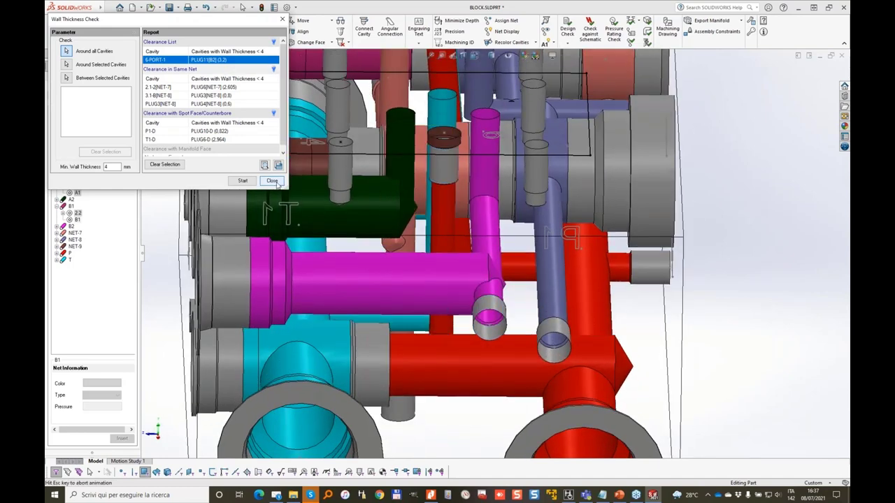
Move the magenta PLUG11 construction drill to X 64 on its face
{"action": "left_click", "coordinate": [539, 235]}
{"action": "left_click", "coordinate": [418, 237]}
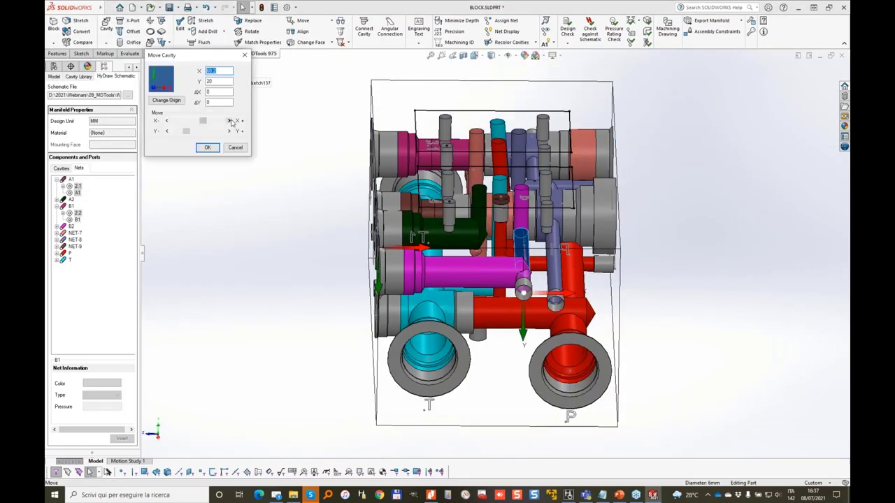
{"action": "left_click", "coordinate": [229, 120]}
{"action": "left_click", "coordinate": [229, 120]}
{"action": "left_click", "coordinate": [229, 120]}
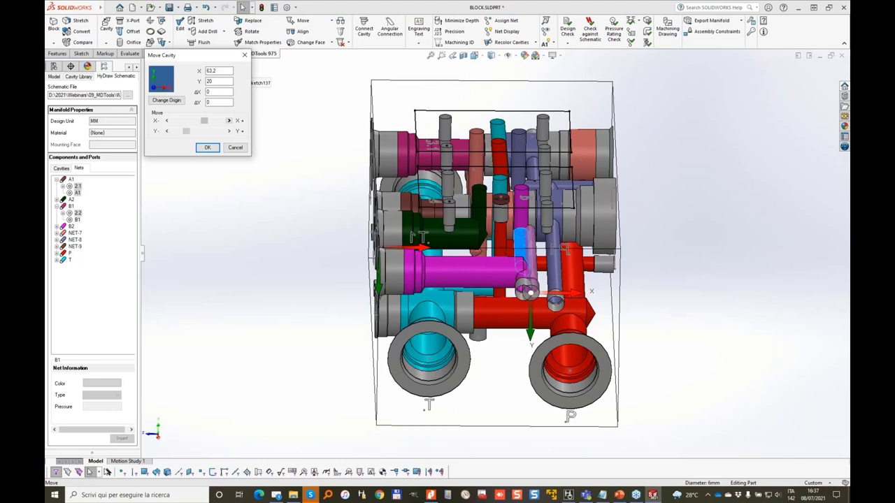
{"action": "left_click", "coordinate": [229, 120]}
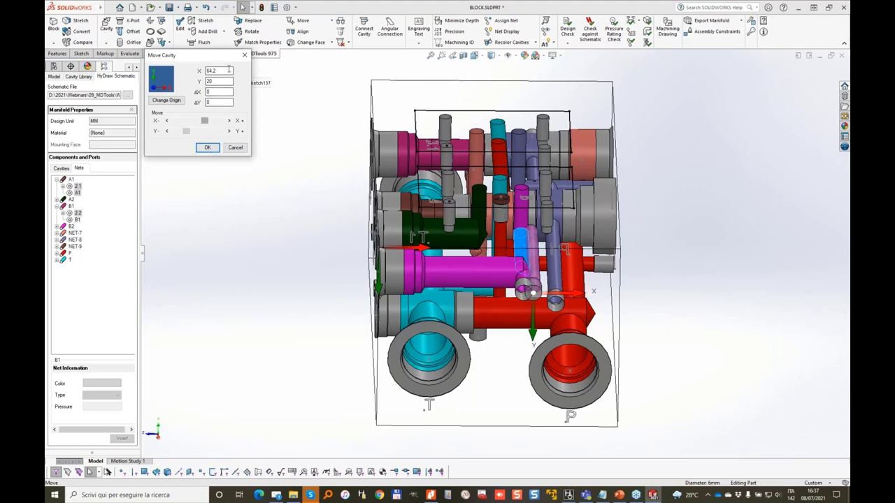
{"action": "type", "text": "64"}
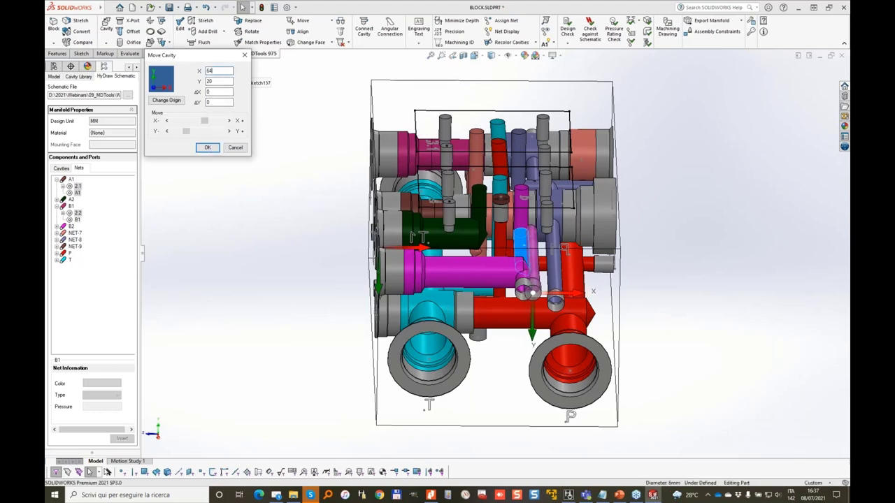
Stretch the magenta B2 port drill to a depth of 63 mm
{"action": "left_click", "coordinate": [205, 21]}
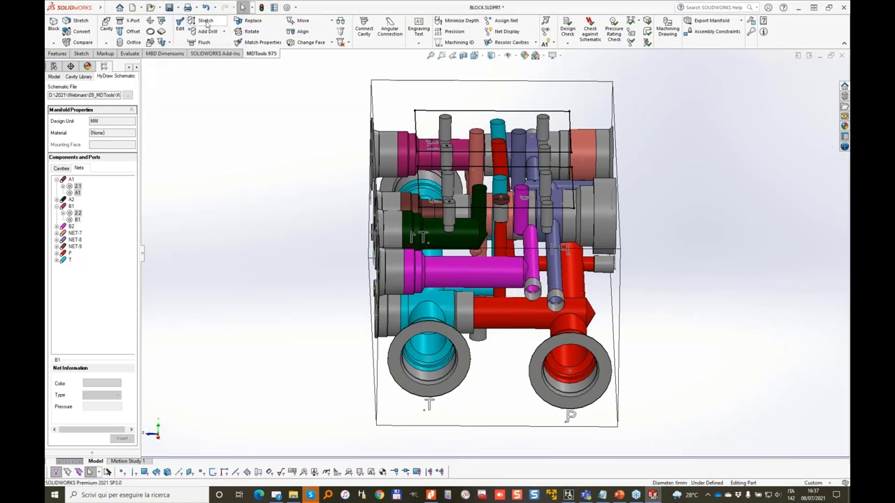
{"action": "left_click", "coordinate": [498, 274]}
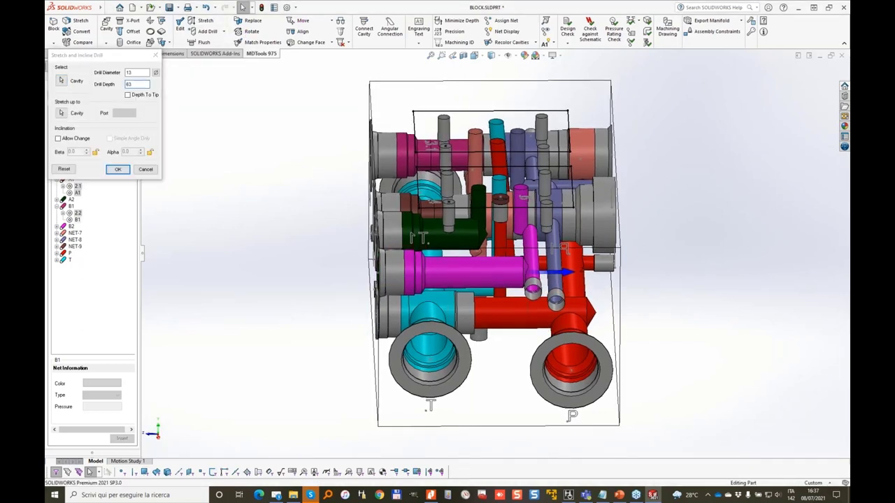
{"action": "left_click", "coordinate": [118, 170]}
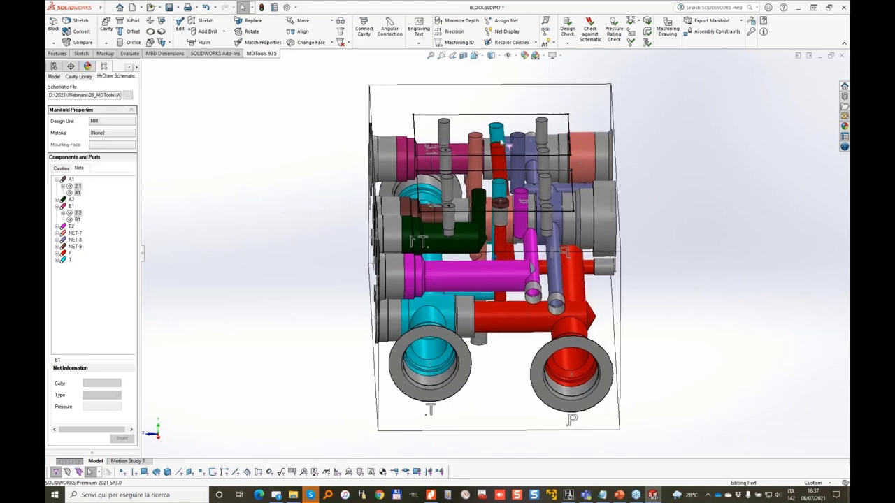
Match the vertical magenta footprint drill to the red 3.1-P drill's diameter and angles, leaving drill depth out
{"action": "left_click", "coordinate": [263, 42]}
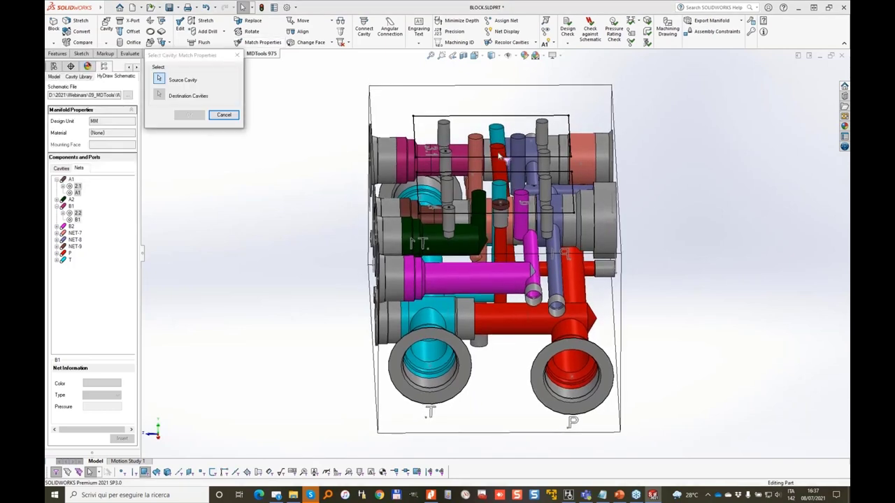
{"action": "left_click", "coordinate": [520, 224]}
{"action": "left_click", "coordinate": [189, 115]}
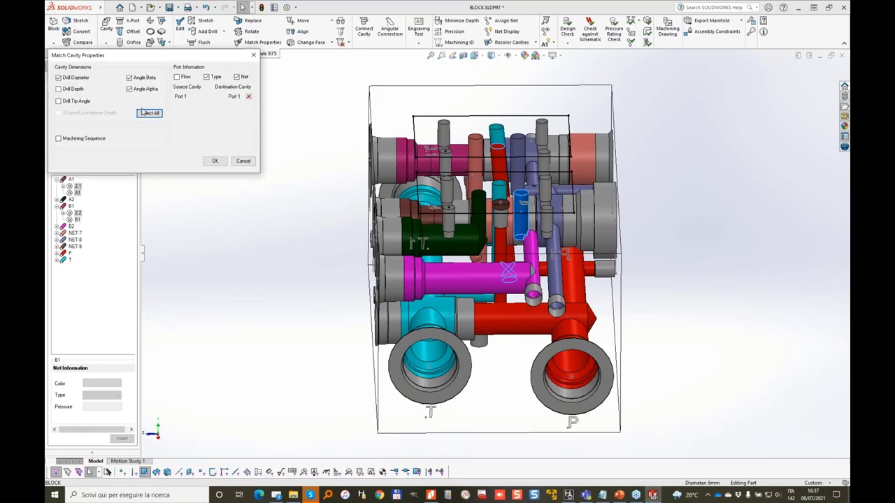
{"action": "left_click", "coordinate": [215, 161]}
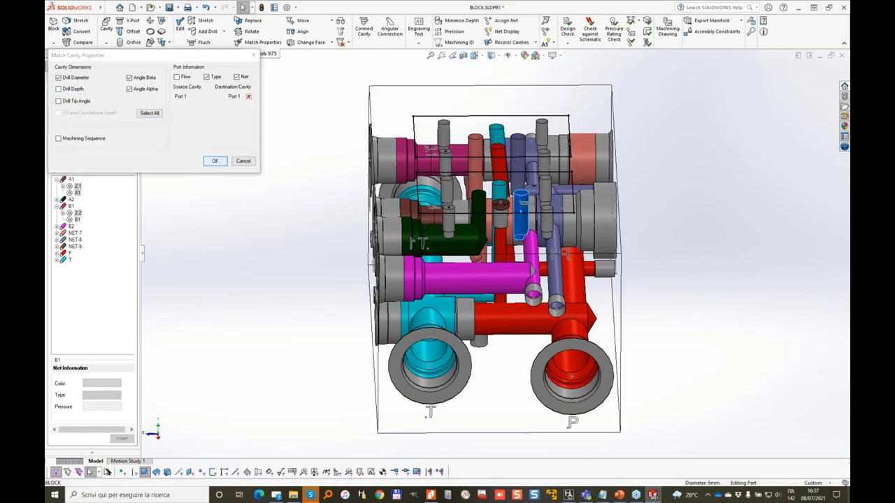
Move the magenta PLUG11 construction drill to X 62 on its face, keeping Y at 20
{"action": "scroll", "coordinate": [539, 237], "scroll_direction": "down", "scroll_amount": 5}
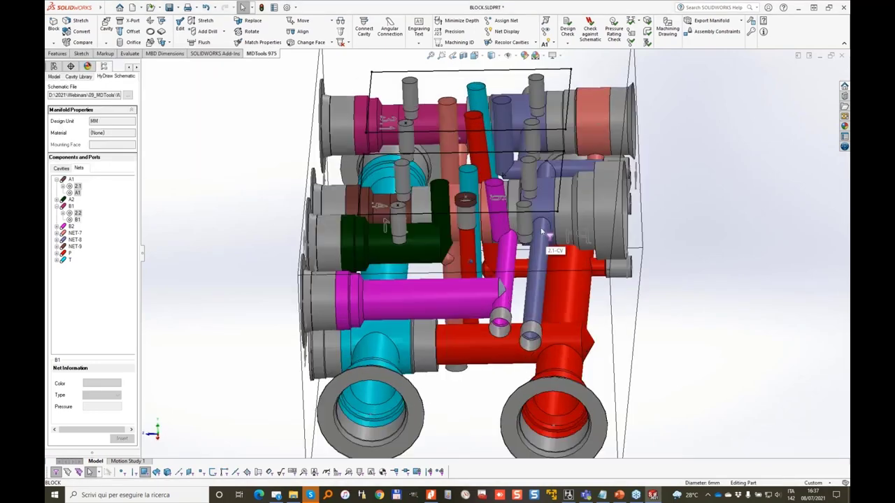
{"action": "scroll", "coordinate": [538, 237], "scroll_direction": "down", "scroll_amount": 2}
{"action": "left_click", "coordinate": [562, 259]}
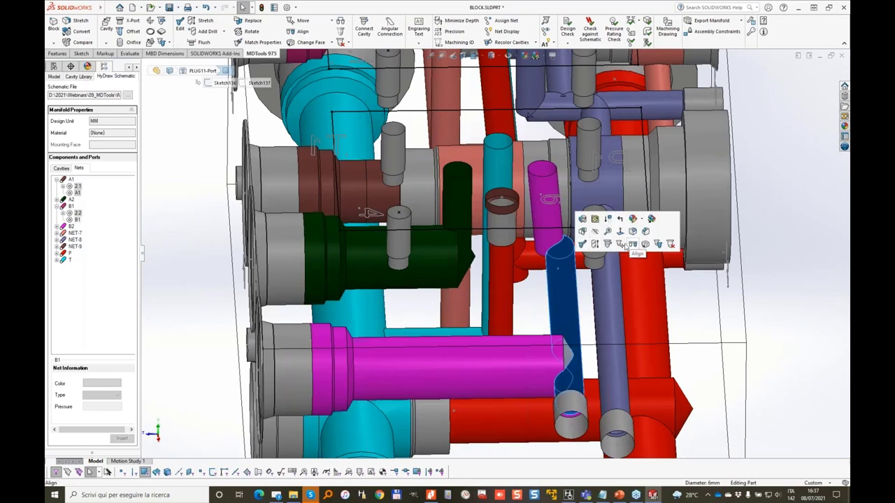
{"action": "left_click", "coordinate": [303, 20]}
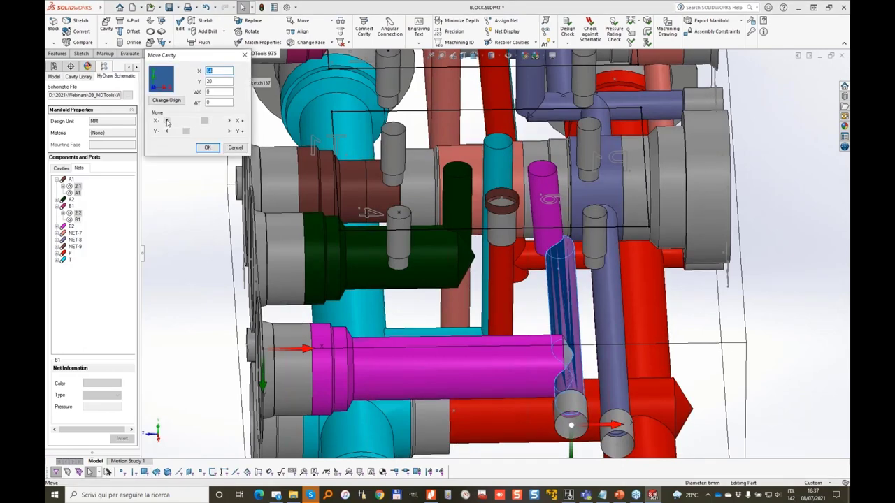
{"action": "left_click", "coordinate": [166, 120]}
{"action": "left_click", "coordinate": [166, 121]}
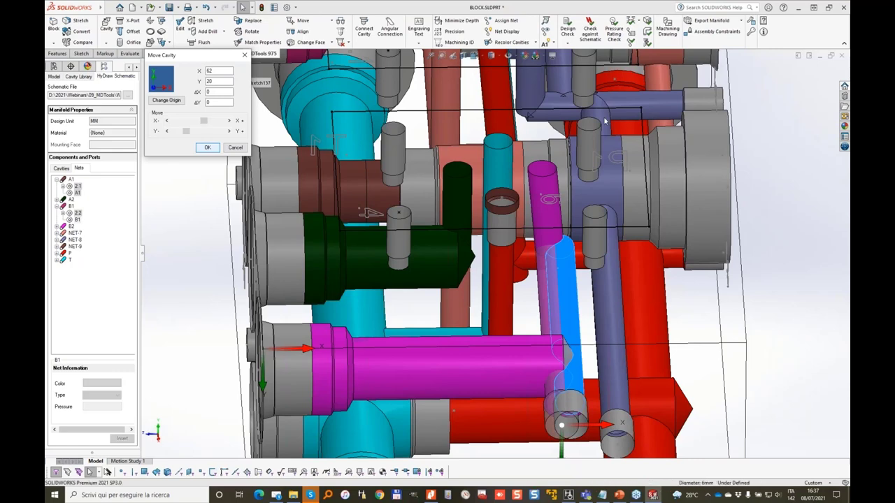
{"action": "key", "text": "Return"}
Rerun the wall thickness check around all cavities with a 4 mm minimum
{"action": "left_click", "coordinate": [631, 21]}
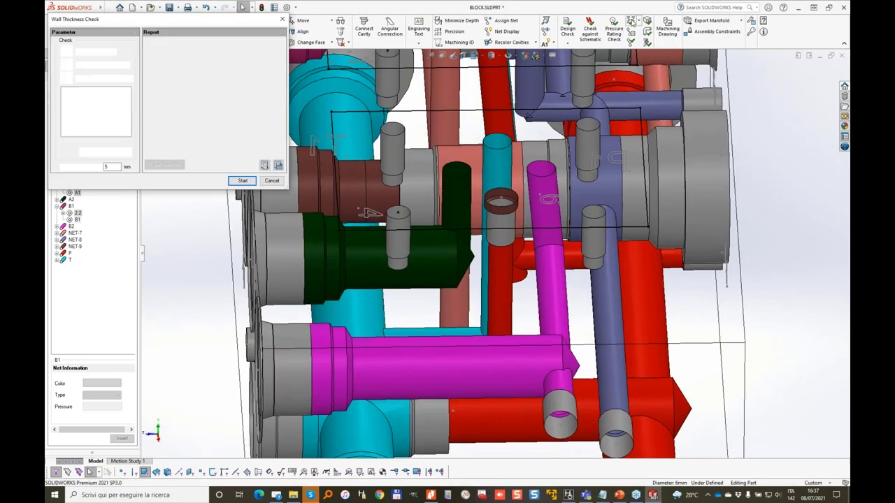
{"action": "double_click", "coordinate": [110, 167]}
{"action": "type", "text": "4"}
{"action": "left_click", "coordinate": [240, 181]}
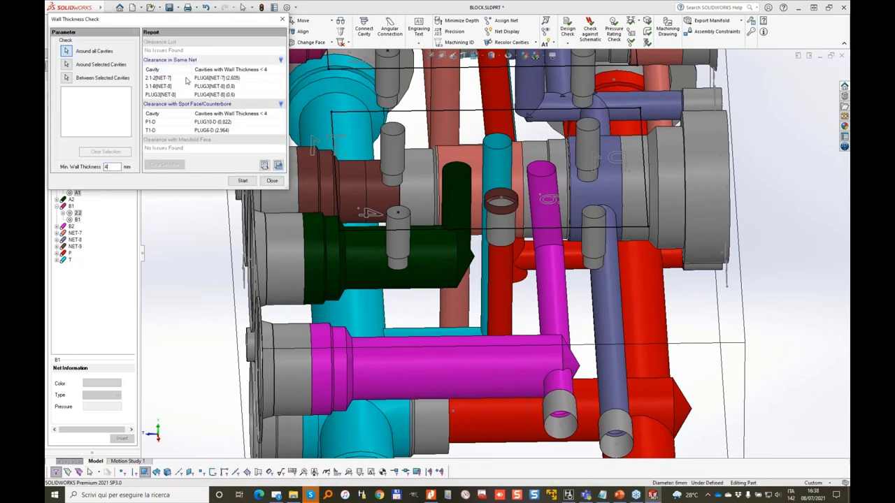
Examine the same-net clearance between 3.1-B and PLUG3, and the spot-face clearance between P1-D and PLUG10-D
{"action": "left_click", "coordinate": [243, 86]}
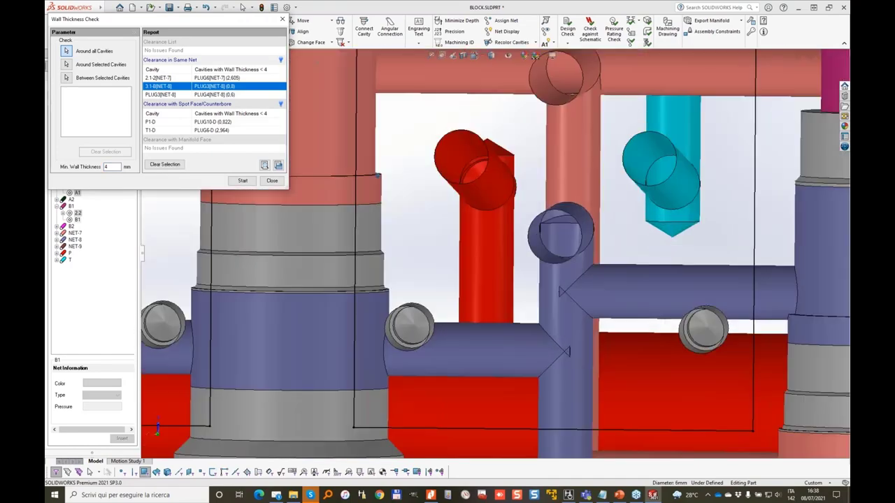
{"action": "scroll", "coordinate": [619, 279], "scroll_direction": "down", "scroll_amount": 2}
{"action": "middle_click_drag", "start_coordinate": [664, 335], "coordinate": [620, 325]}
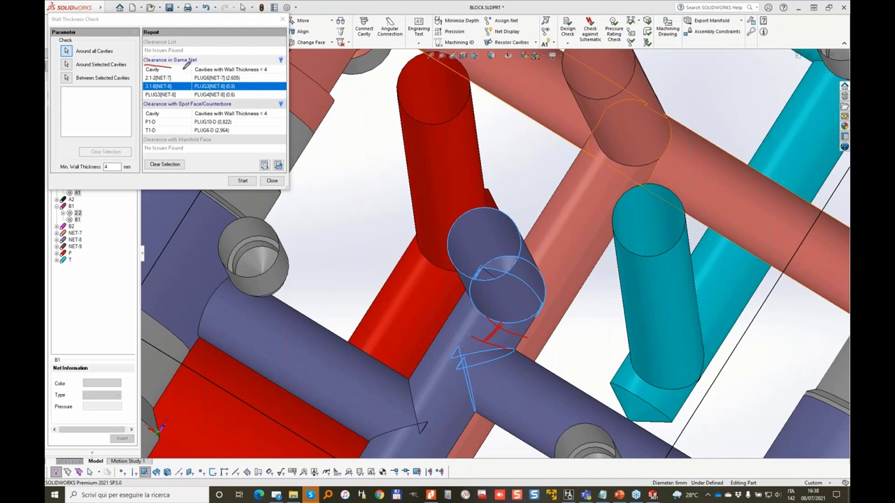
{"action": "mouse_move", "coordinate": [187, 63]}
{"action": "left_mouse_down"}
{"action": "mouse_move", "coordinate": [190, 41]}
{"action": "mouse_move", "coordinate": [150, 66]}
{"action": "left_mouse_up"}
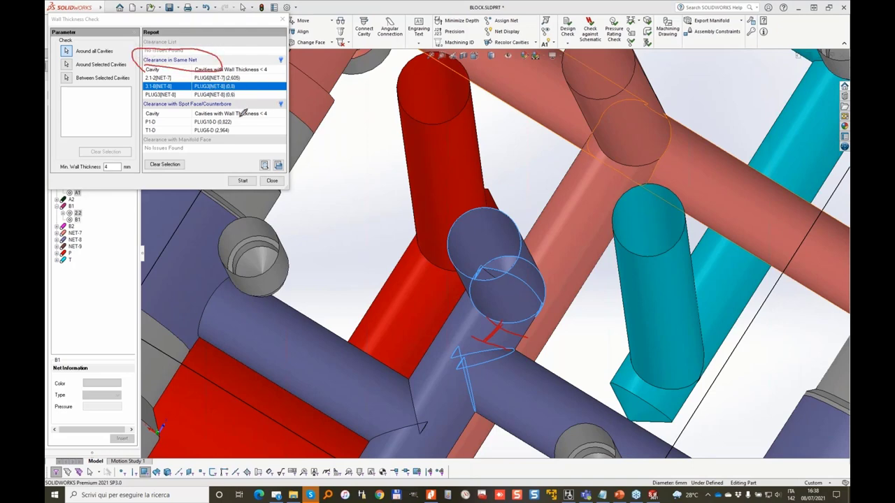
{"action": "left_click", "coordinate": [174, 122]}
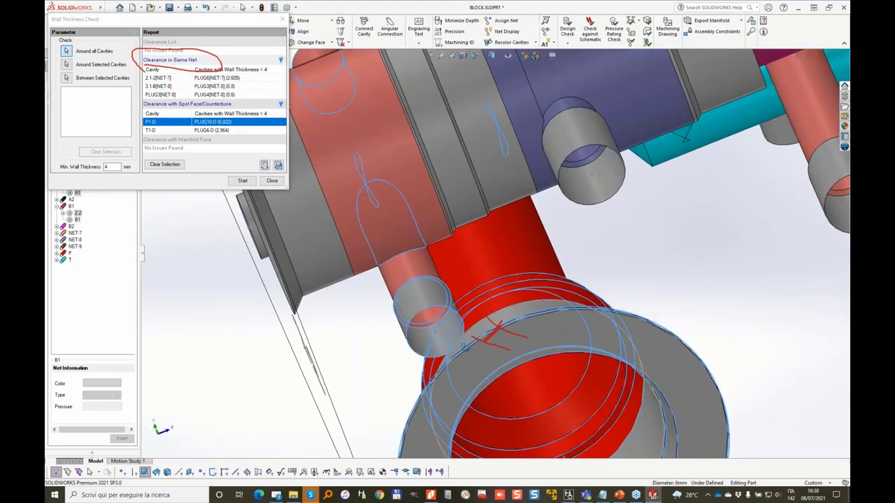
{"action": "mouse_move", "coordinate": [467, 348]}
{"action": "middle_mouse_down"}
{"action": "mouse_move", "coordinate": [505, 367]}
{"action": "mouse_move", "coordinate": [509, 356]}
{"action": "middle_mouse_up"}
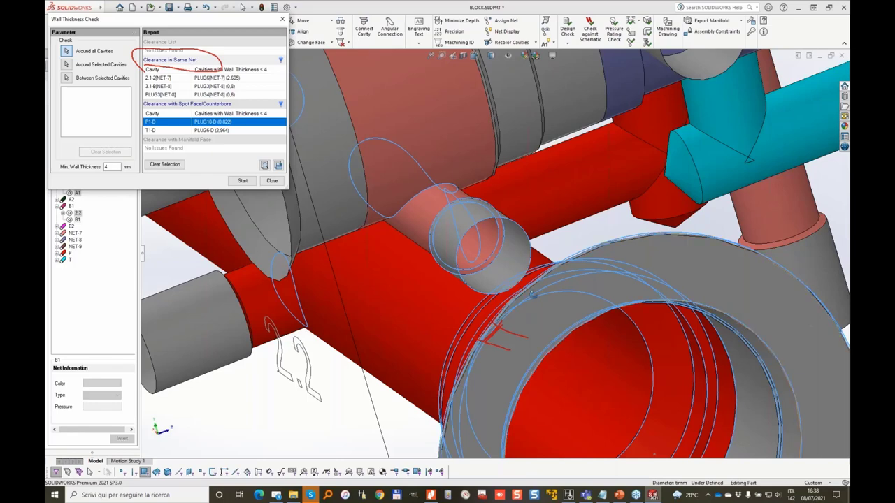
{"action": "left_click", "coordinate": [272, 183]}
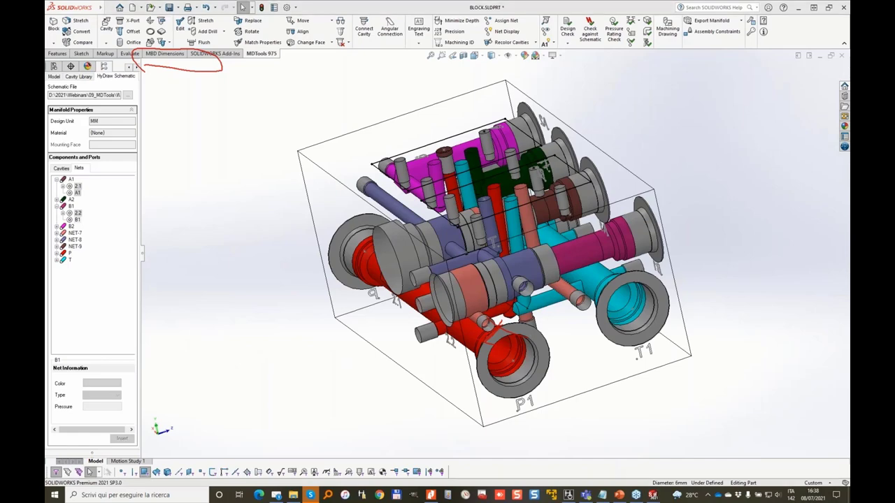
{"action": "key", "text": "Escape"}
Create a new empty assembly document without inserting a component
{"action": "mouse_move", "coordinate": [662, 115]}
{"action": "middle_mouse_down"}
{"action": "mouse_move", "coordinate": [702, 130]}
{"action": "mouse_move", "coordinate": [693, 135]}
{"action": "middle_mouse_up"}
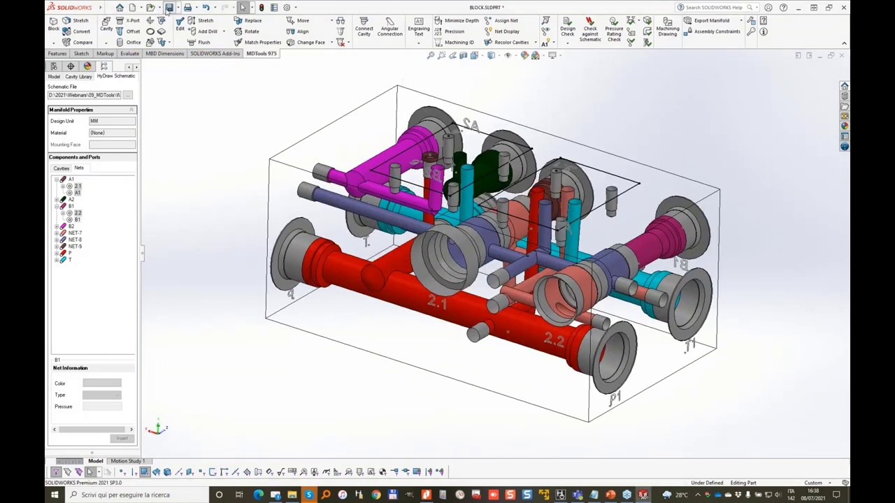
{"action": "left_click", "coordinate": [132, 7]}
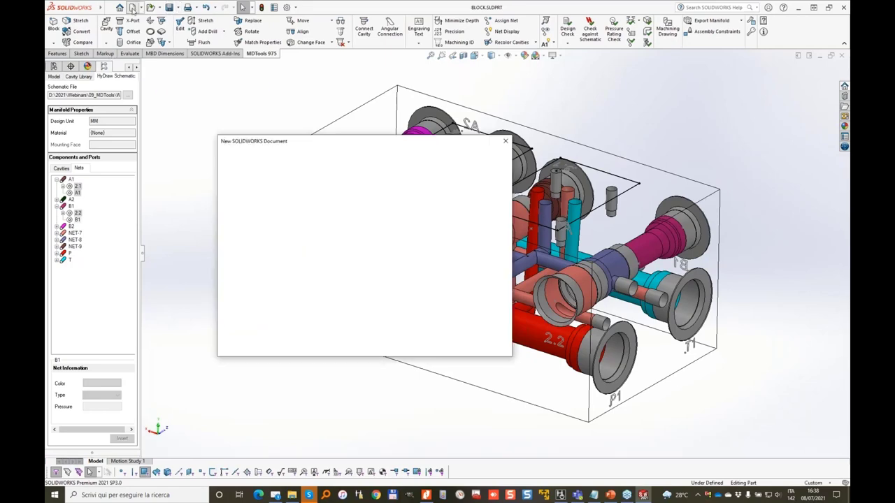
{"action": "double_click", "coordinate": [268, 173]}
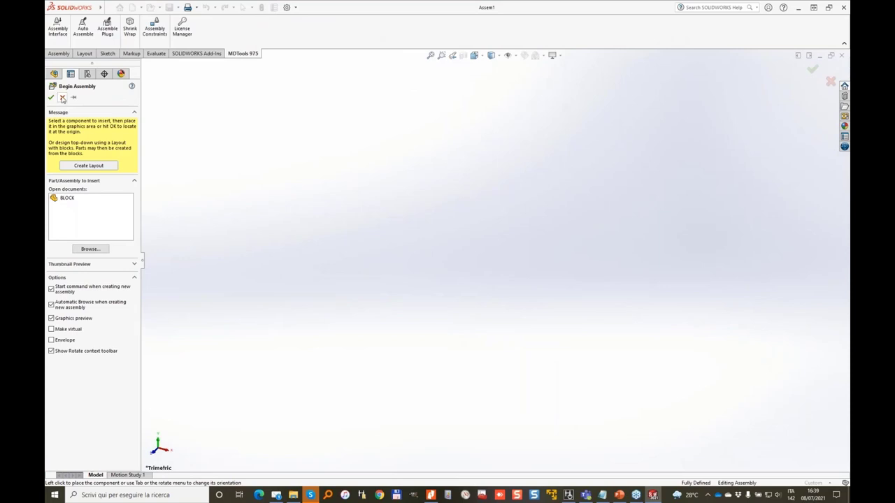
{"action": "left_click", "coordinate": [62, 97]}
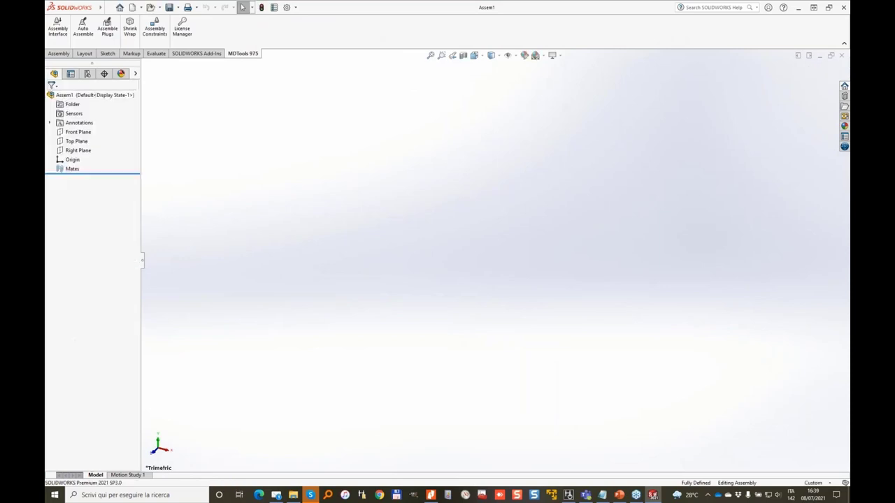
Place the BLOCK.SLDPRT manifold with Auto Assemble and assemble the listed CAD models for its valves and plugs
{"action": "left_click", "coordinate": [83, 30]}
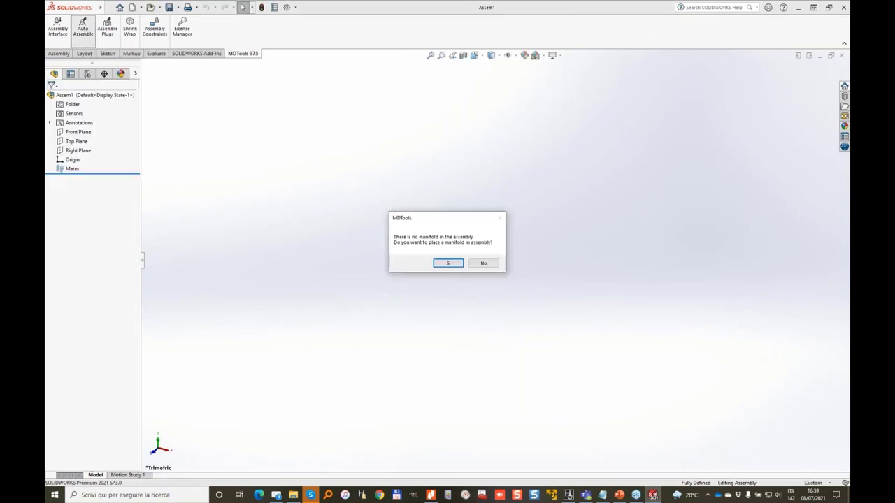
{"action": "left_click", "coordinate": [448, 263]}
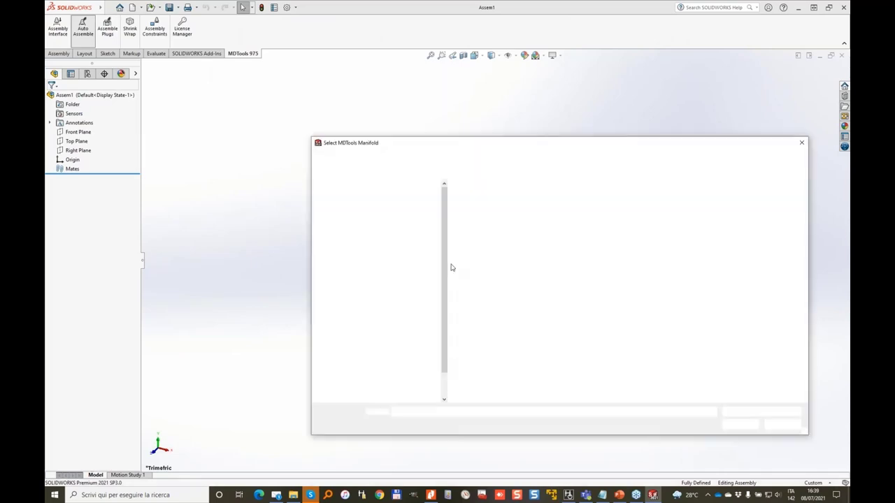
{"action": "left_click", "coordinate": [488, 199]}
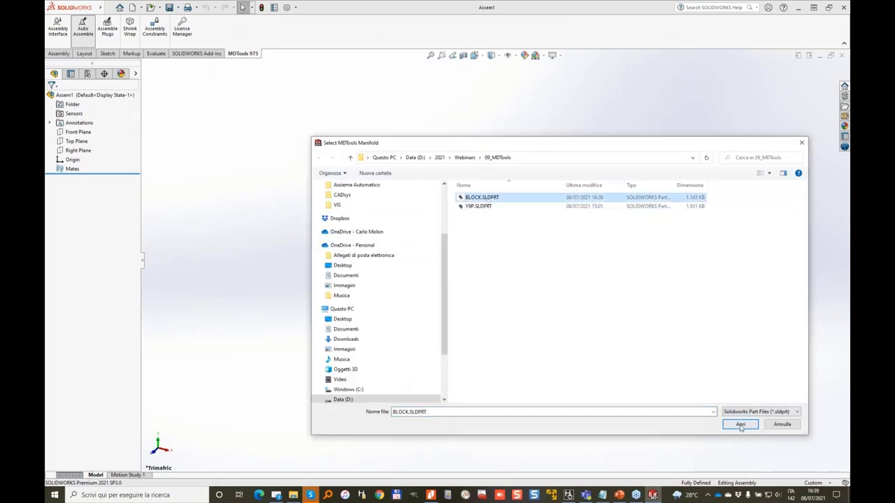
{"action": "left_click", "coordinate": [740, 425]}
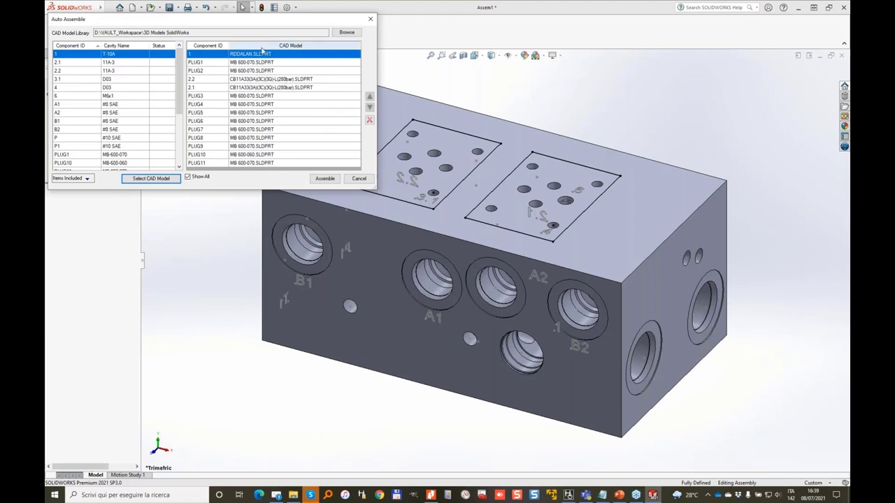
{"action": "left_click", "coordinate": [325, 178]}
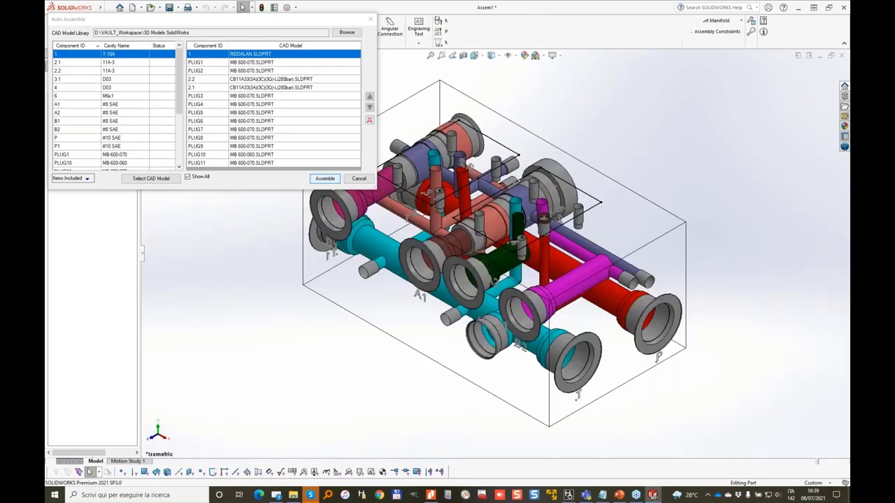
{"action": "middle_click_drag", "start_coordinate": [359, 210], "coordinate": [528, 148]}
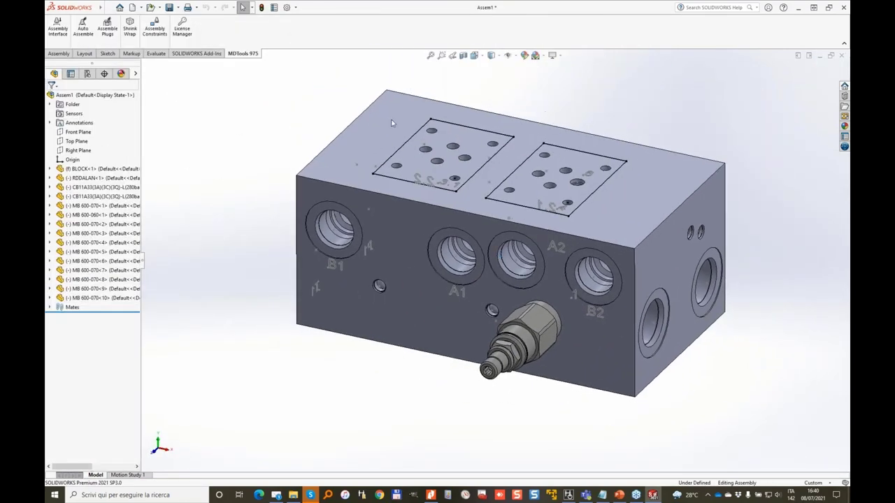
In the Assembly Interface, add the Bosch Rexroth model ZDR_6_DP2-4X_150YM_VNone_Emm to the CAD model selection for D03 cavity 4
{"action": "left_click", "coordinate": [58, 28]}
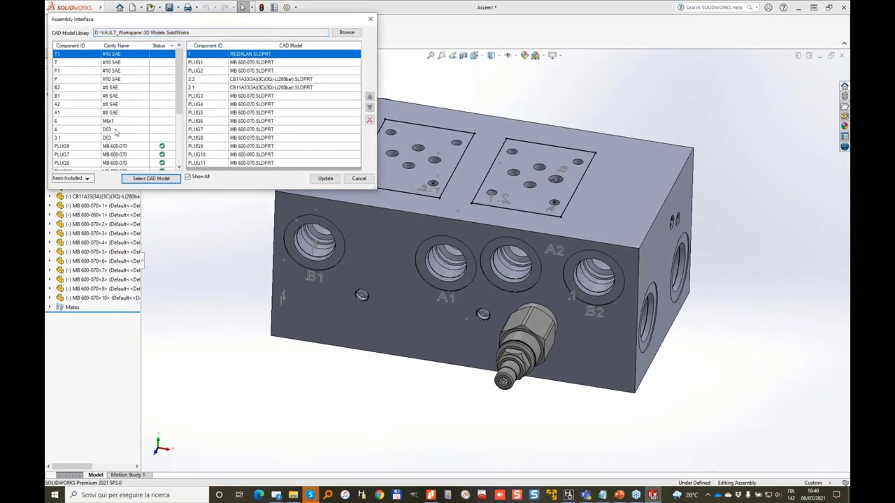
{"action": "left_click", "coordinate": [116, 130]}
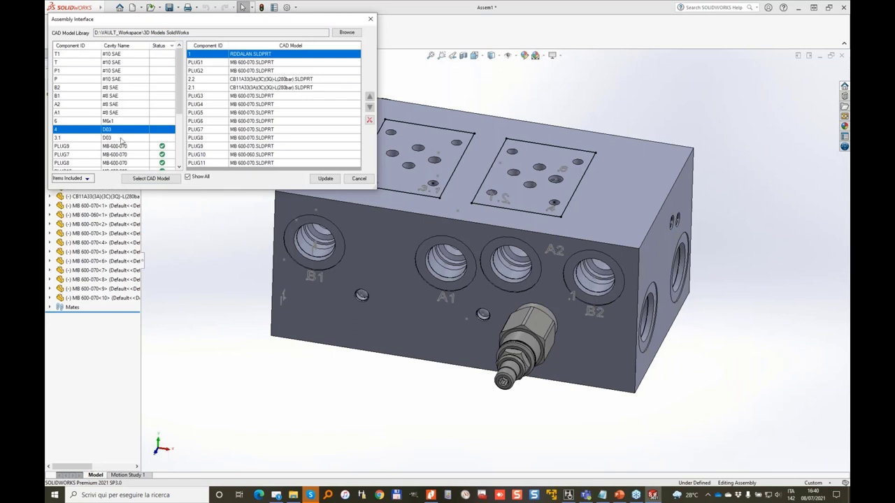
{"action": "left_click", "coordinate": [151, 179]}
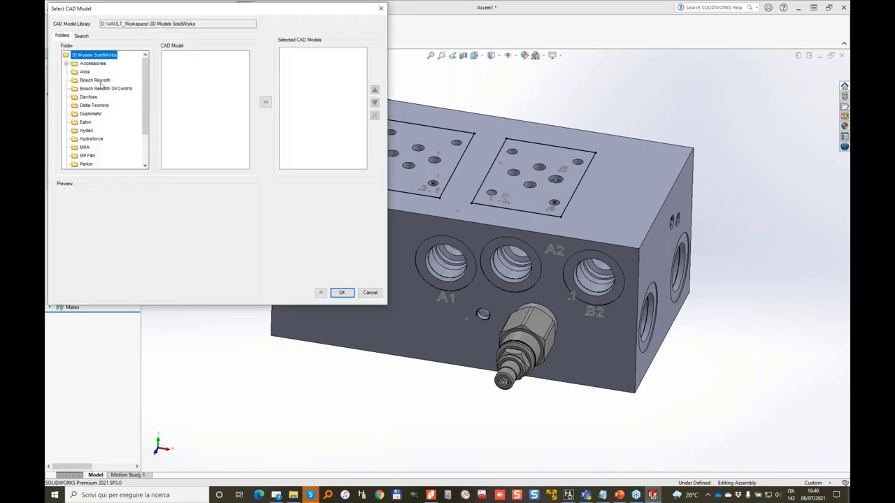
{"action": "left_click", "coordinate": [100, 82]}
{"action": "left_click_drag", "start_coordinate": [249, 70], "coordinate": [254, 149]}
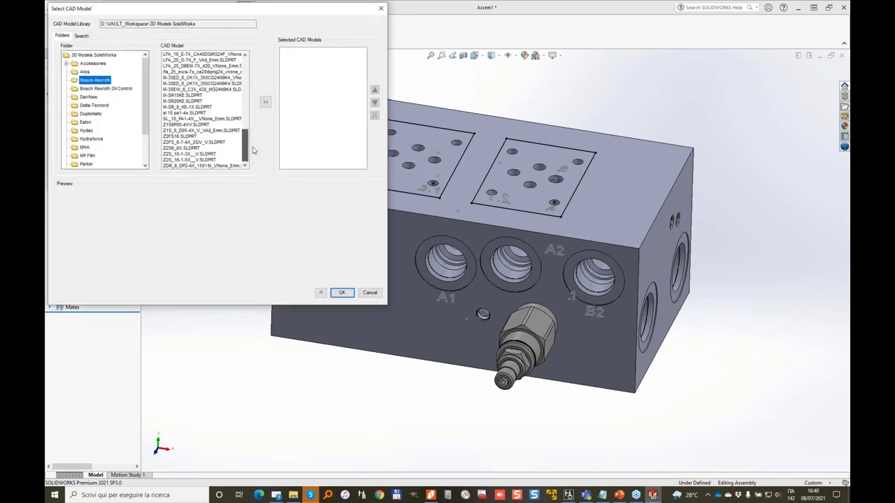
{"action": "left_click", "coordinate": [209, 165]}
{"action": "left_click", "coordinate": [267, 103]}
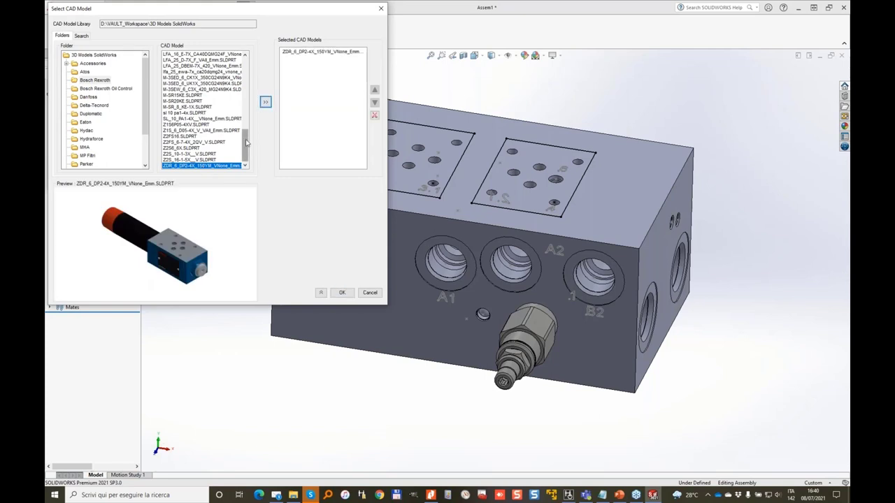
Add the Bosch Rexroth valve 4WE_6_J.SLDPRT to cavity 4's selected models and accept the selection
{"action": "left_click_drag", "start_coordinate": [246, 143], "coordinate": [248, 67]}
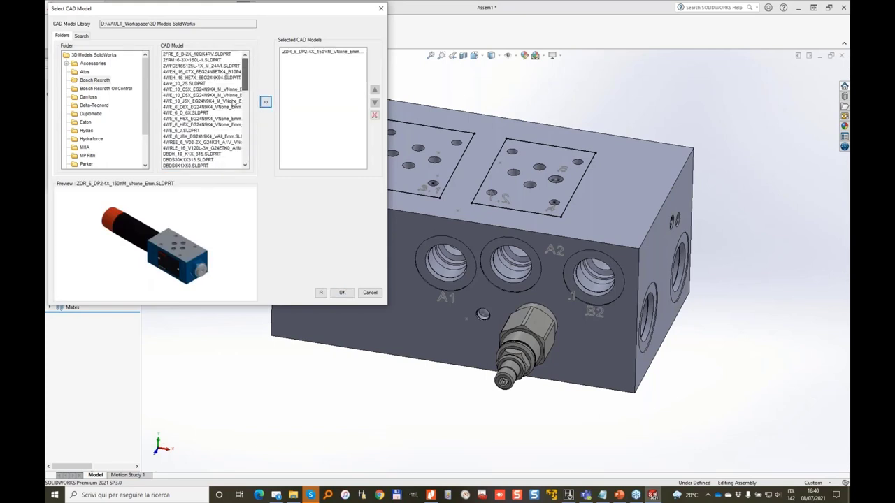
{"action": "left_click", "coordinate": [202, 130]}
{"action": "left_click", "coordinate": [265, 102]}
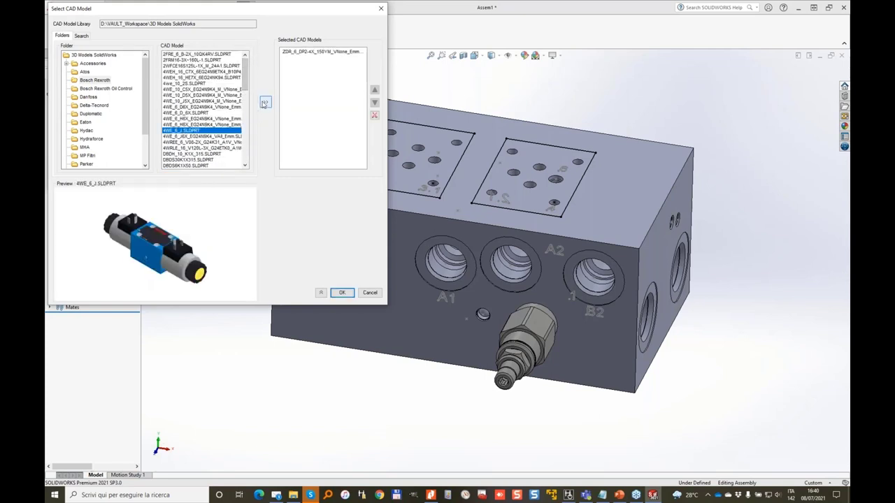
{"action": "left_click", "coordinate": [342, 292]}
Open the CAD model selection for D03 cavity 3.1 and browse the Bosch Rexroth models
{"action": "left_click", "coordinate": [110, 138]}
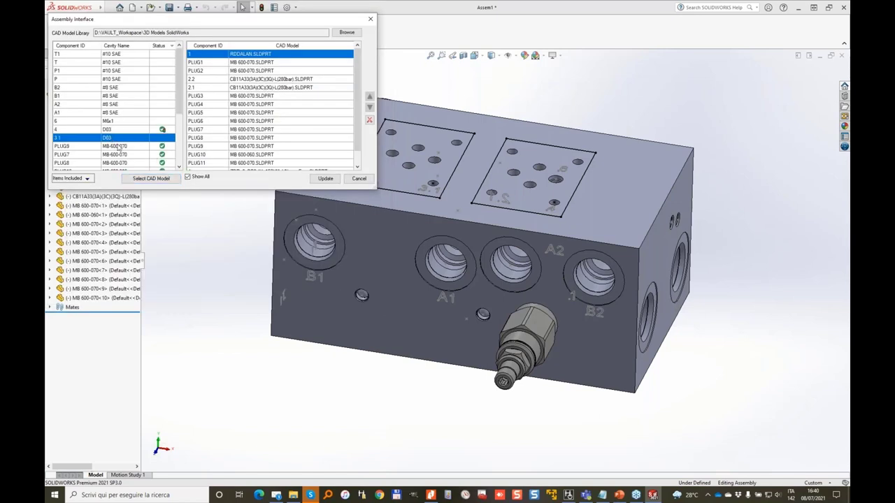
{"action": "left_click", "coordinate": [151, 178]}
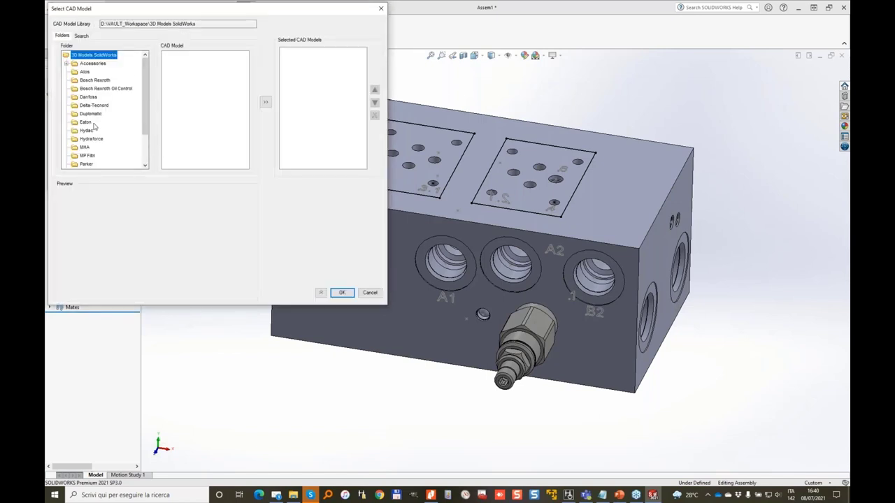
{"action": "left_click", "coordinate": [95, 80]}
{"action": "left_click_drag", "start_coordinate": [245, 74], "coordinate": [246, 170]}
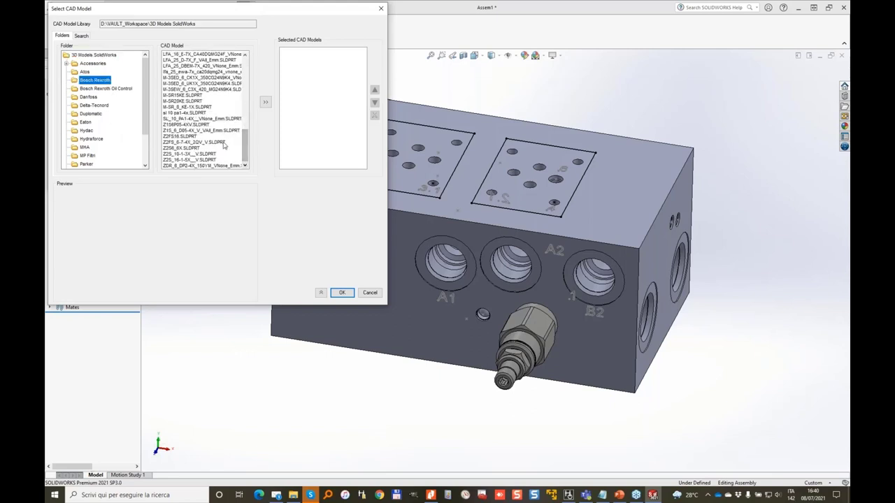
{"action": "scroll", "coordinate": [204, 162], "scroll_direction": "up", "scroll_amount": 5}
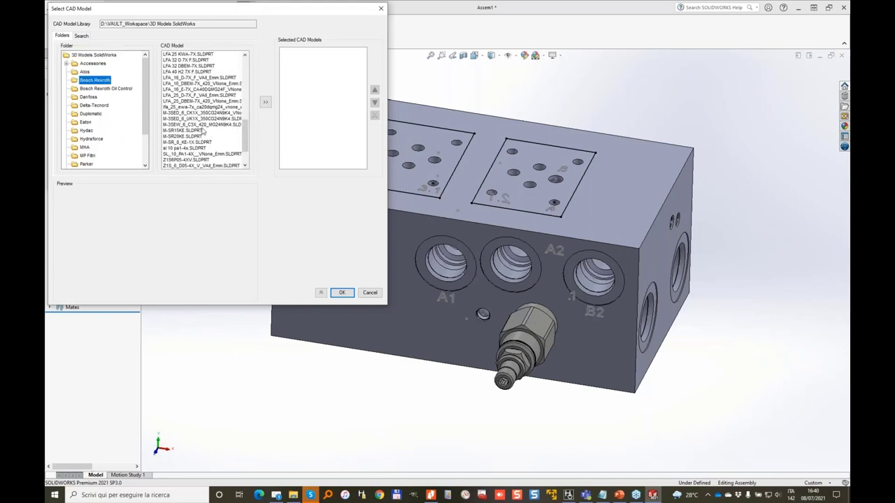
Try to find the valve for cavity 3.1 by searching the model library for 4WE6
{"action": "left_click", "coordinate": [82, 35]}
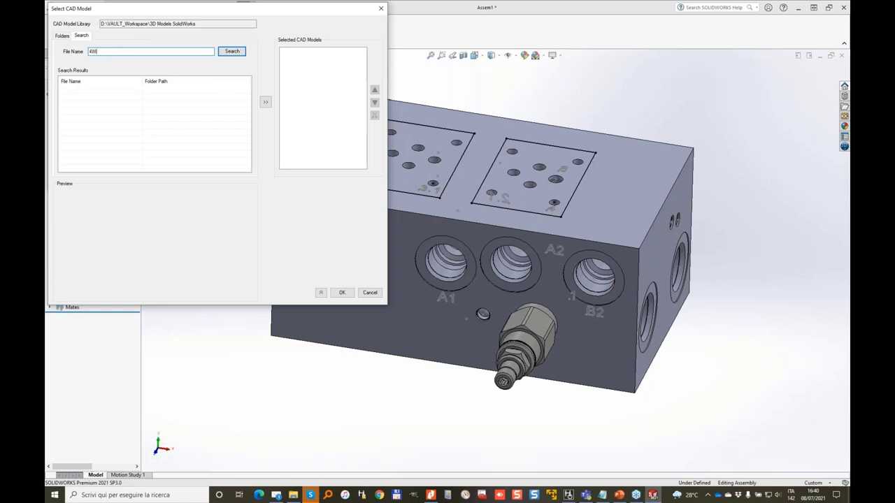
{"action": "type", "text": "4WE6"}
{"action": "left_click", "coordinate": [232, 51]}
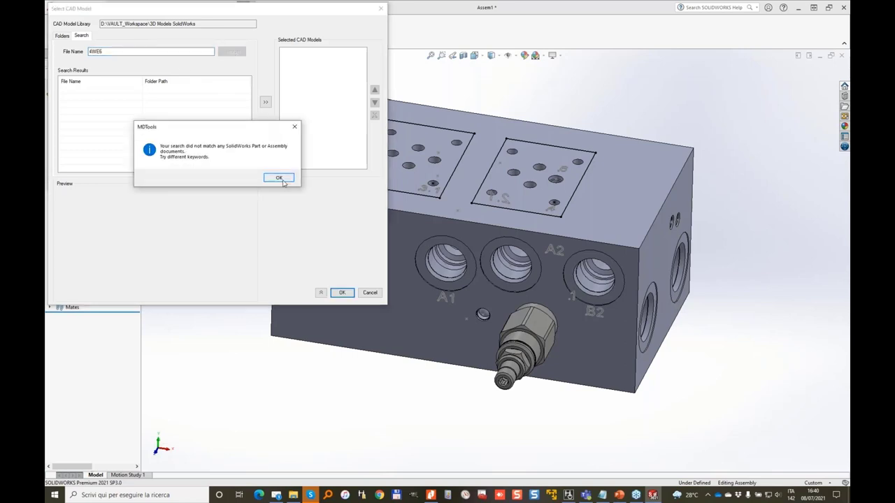
{"action": "left_click", "coordinate": [279, 176]}
{"action": "left_click", "coordinate": [234, 53]}
{"action": "left_click", "coordinate": [279, 177]}
{"action": "left_click", "coordinate": [110, 50]}
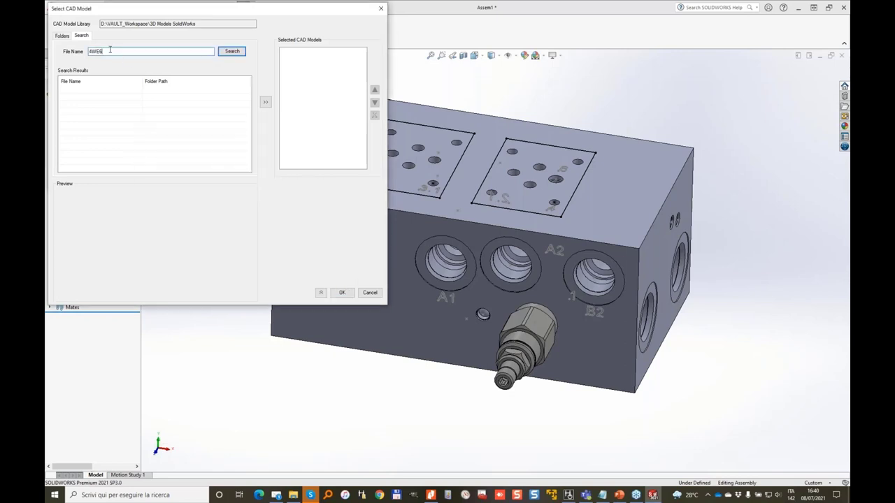
{"action": "left_click", "coordinate": [62, 36]}
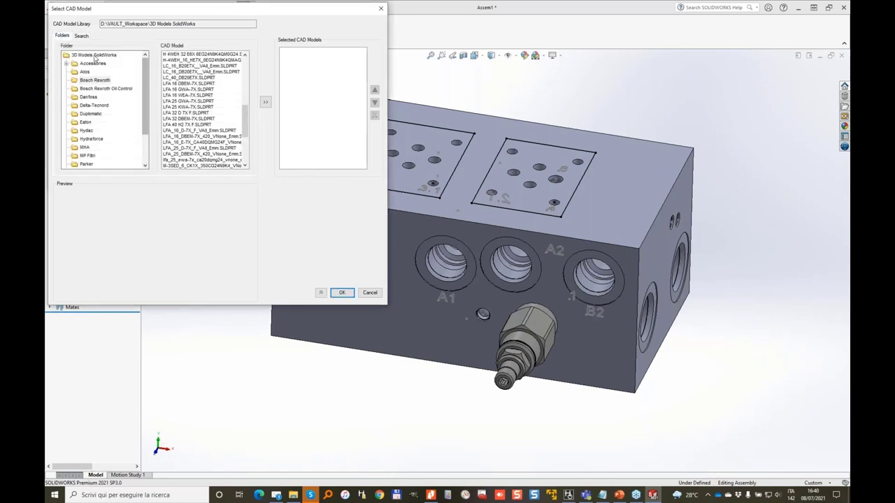
Search the model library for 4W and assign the Bosch Rexroth valve 4WE_6_J.SLDPRT to cavity 3.1
{"action": "left_click", "coordinate": [81, 36]}
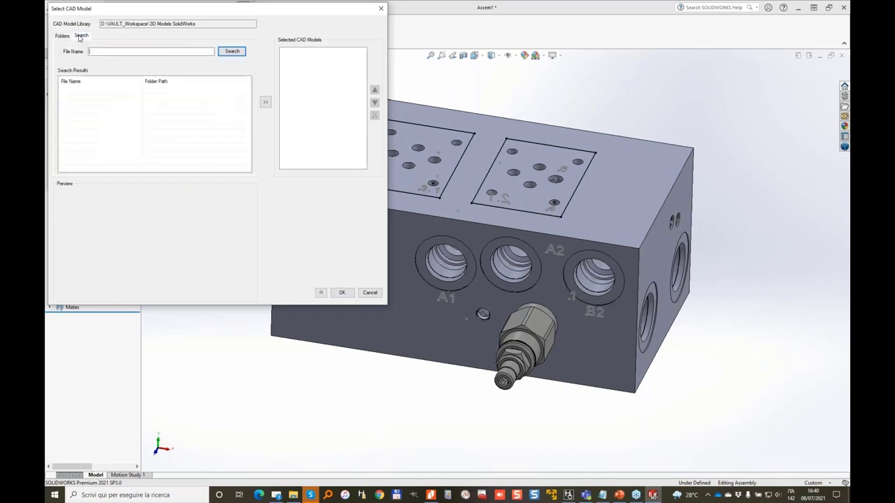
{"action": "left_click", "coordinate": [232, 51]}
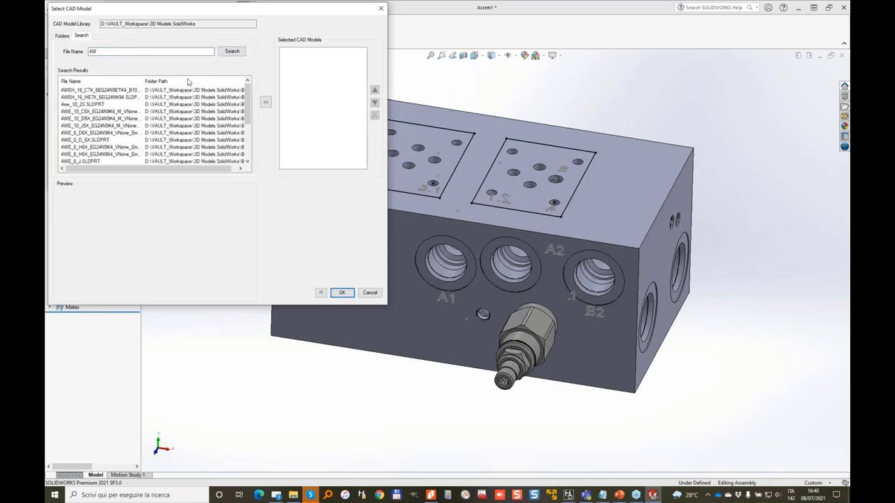
{"action": "scroll", "coordinate": [91, 127], "scroll_direction": "down", "scroll_amount": 1}
{"action": "left_click", "coordinate": [98, 120]}
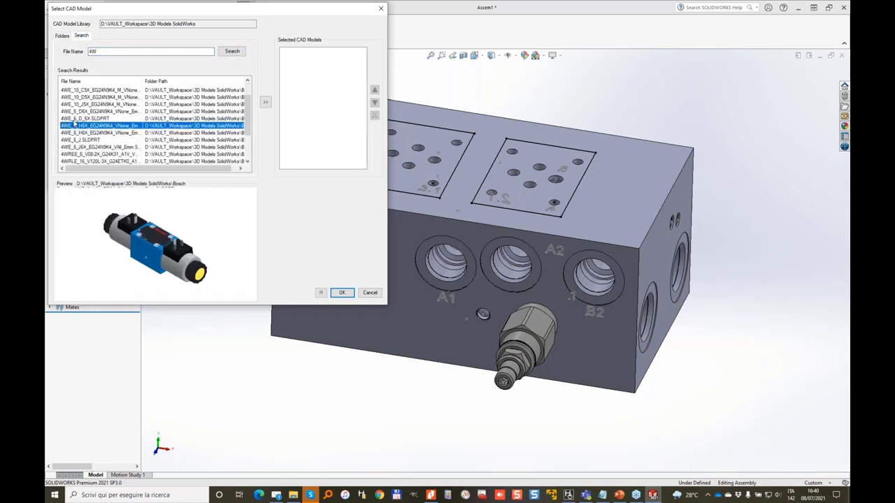
{"action": "left_click", "coordinate": [102, 126]}
{"action": "left_click", "coordinate": [88, 141]}
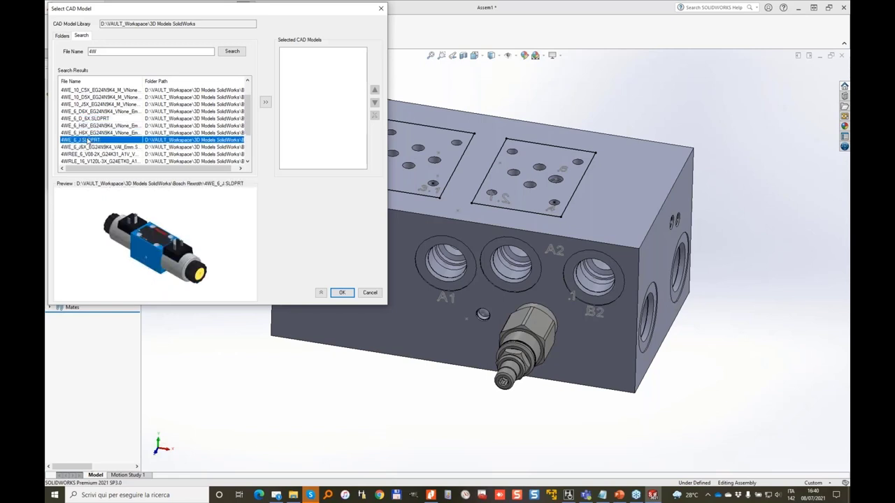
{"action": "left_click", "coordinate": [342, 292]}
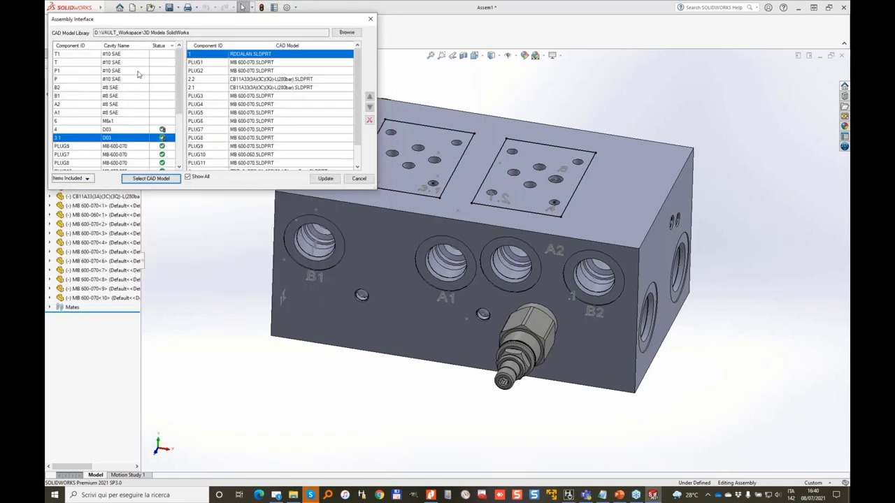
Update the assembly with the valve models assigned to cavities 4 and 3.1, and close the Assembly Interface
{"action": "scroll", "coordinate": [161, 74], "scroll_direction": "down", "scroll_amount": 2}
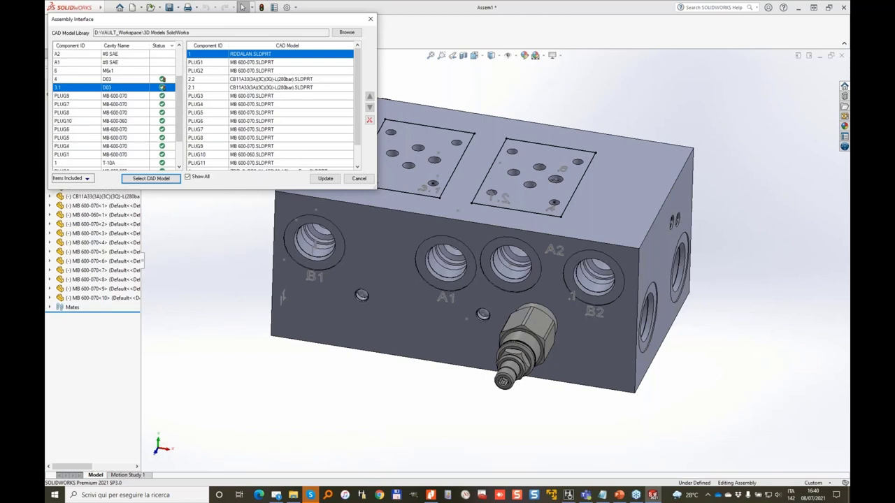
{"action": "left_click", "coordinate": [326, 179]}
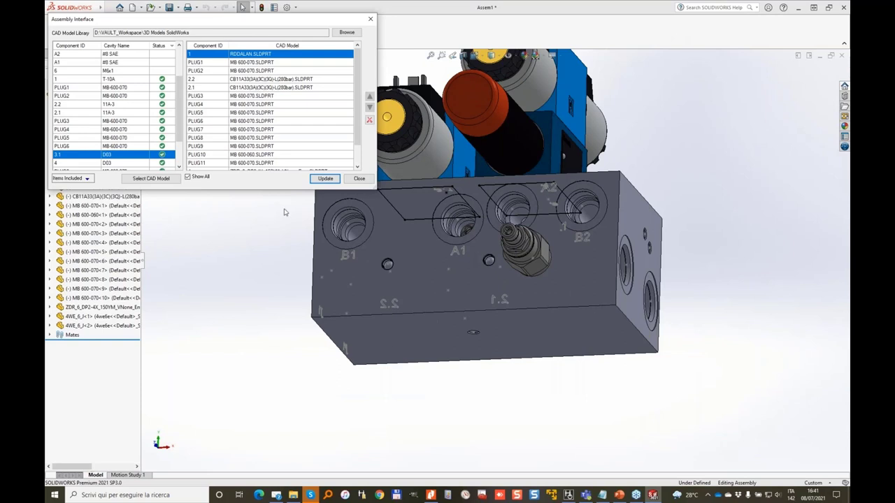
{"action": "left_click", "coordinate": [370, 180]}
Switch from the assembly to the BLOCK.SLDPRT part document
{"action": "left_click", "coordinate": [110, 9]}
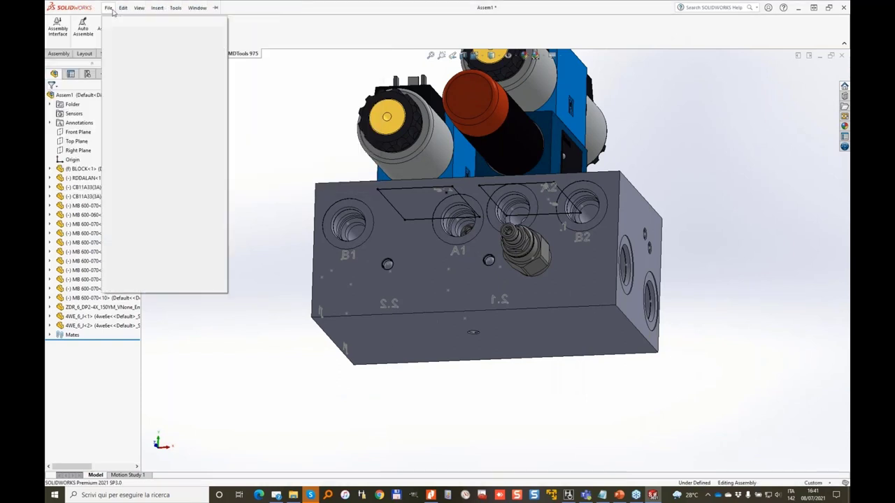
{"action": "mouse_move", "coordinate": [197, 9]}
{"action": "left_click", "coordinate": [223, 111]}
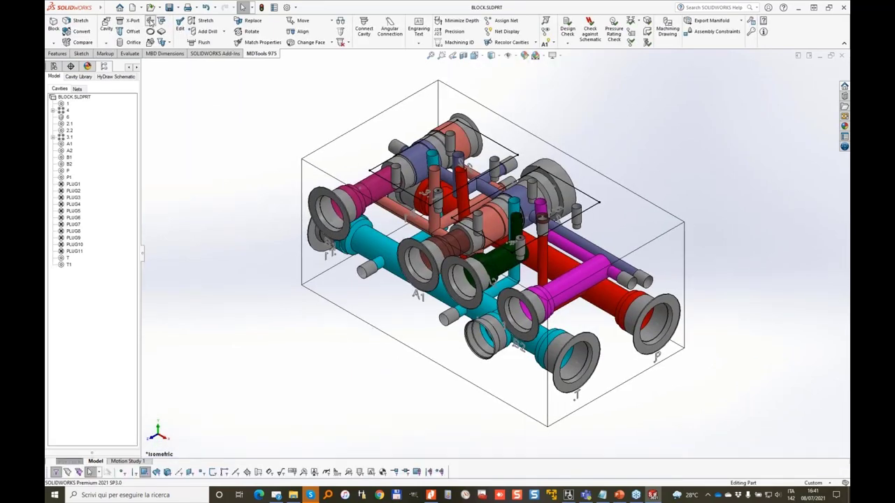
Insert four M6 mounting holes with the ID MBolt on the manifold's bottom face, 8 mm from the edges
{"action": "left_click", "coordinate": [149, 22]}
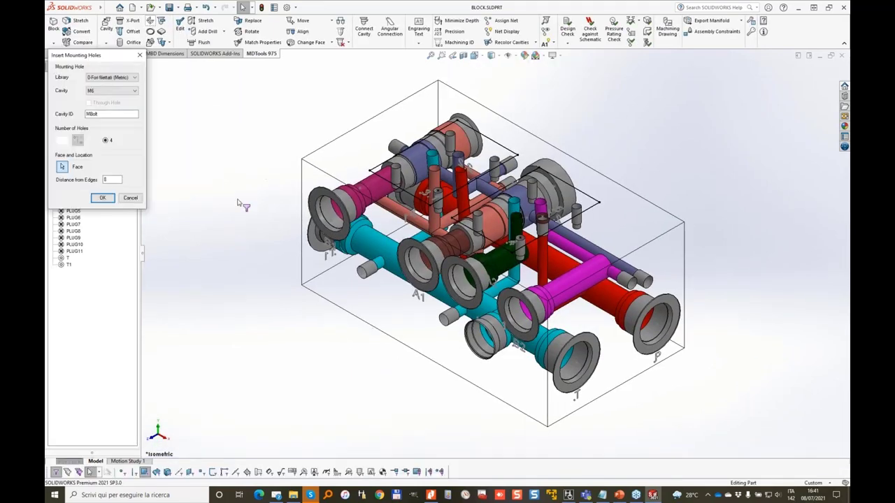
{"action": "left_click", "coordinate": [132, 80]}
{"action": "left_click", "coordinate": [133, 80]}
{"action": "left_click", "coordinate": [130, 92]}
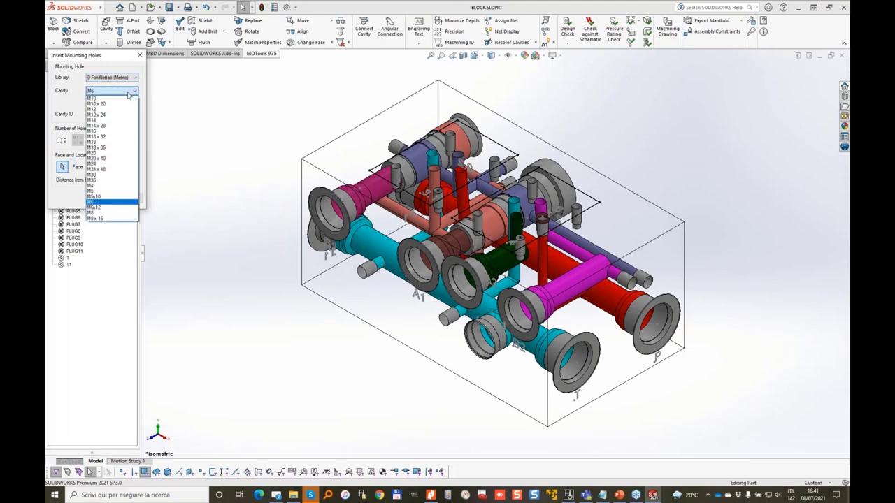
{"action": "left_click", "coordinate": [130, 92]}
{"action": "middle_click_drag", "start_coordinate": [294, 256], "coordinate": [308, 125]}
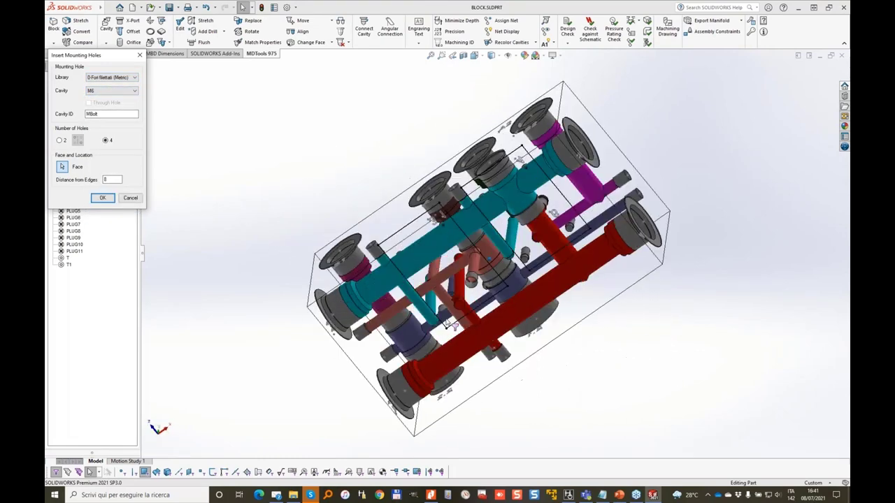
{"action": "left_click", "coordinate": [407, 341]}
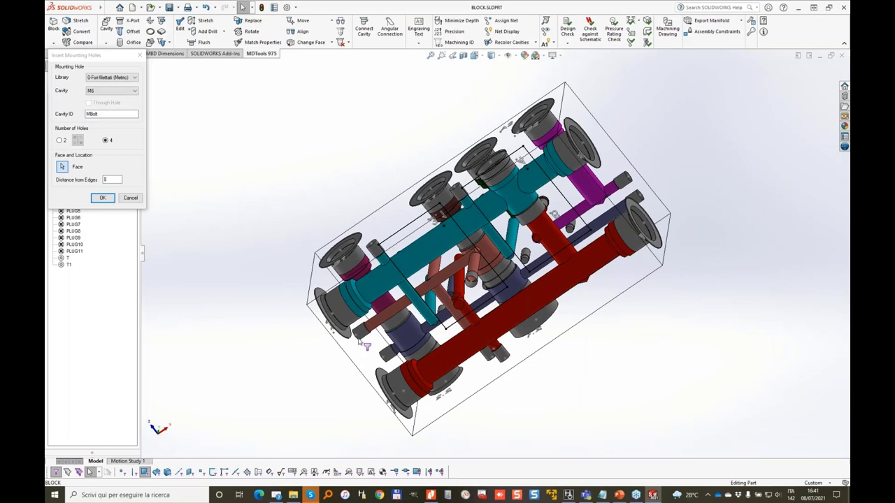
{"action": "left_click", "coordinate": [358, 342]}
{"action": "middle_click_drag", "start_coordinate": [352, 348], "coordinate": [350, 395]}
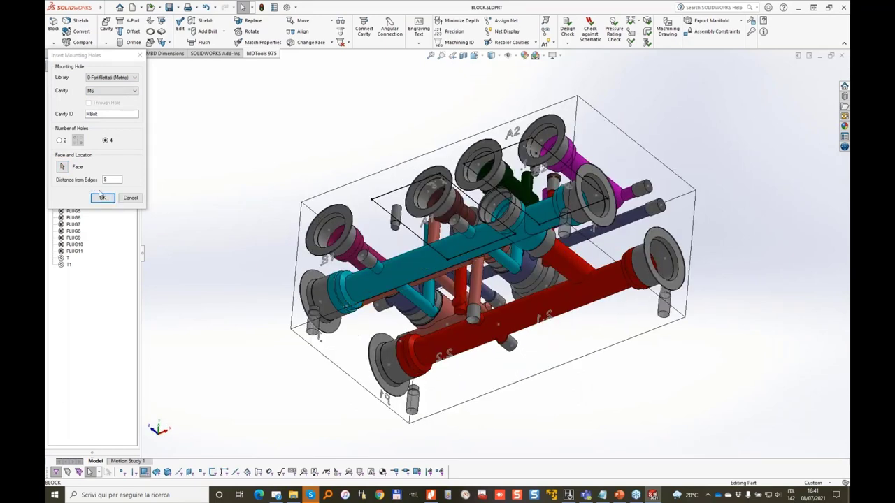
{"action": "left_click", "coordinate": [103, 199]}
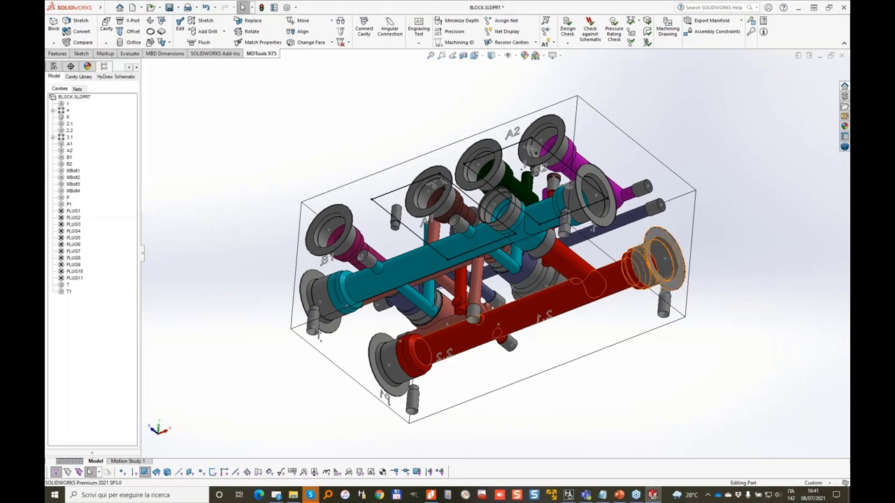
Move the P and P1 cavities together by -5 in Z using Move Multiple Cavities
{"action": "middle_click_drag", "start_coordinate": [176, 220], "coordinate": [301, 68]}
{"action": "scroll", "coordinate": [487, 278], "scroll_direction": "down", "scroll_amount": 4}
{"action": "scroll", "coordinate": [384, 365], "scroll_direction": "up", "scroll_amount": 4}
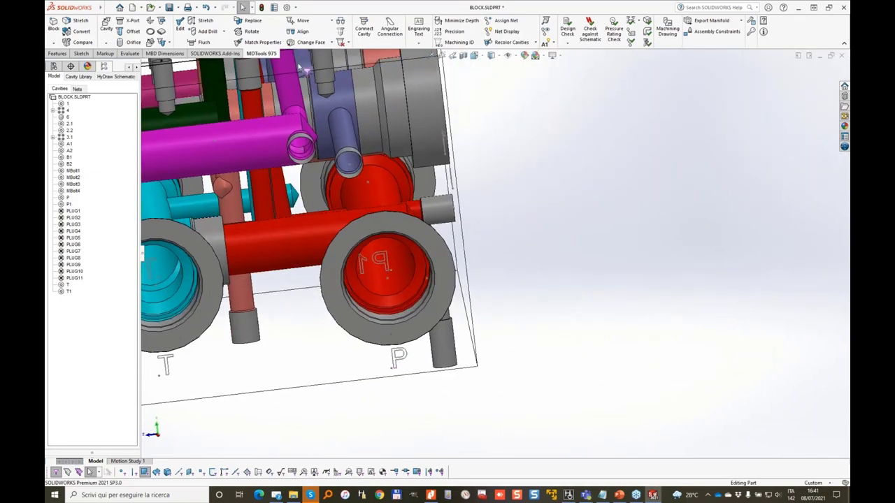
{"action": "left_click", "coordinate": [302, 20]}
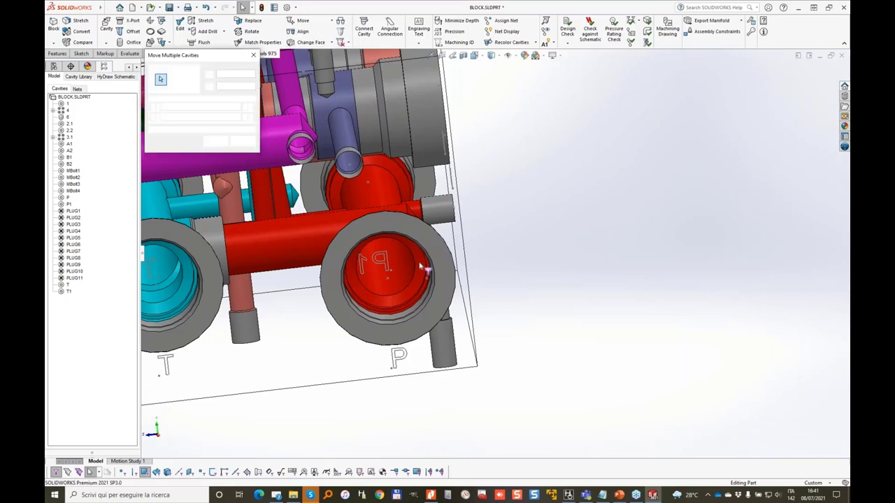
{"action": "left_click", "coordinate": [442, 272]}
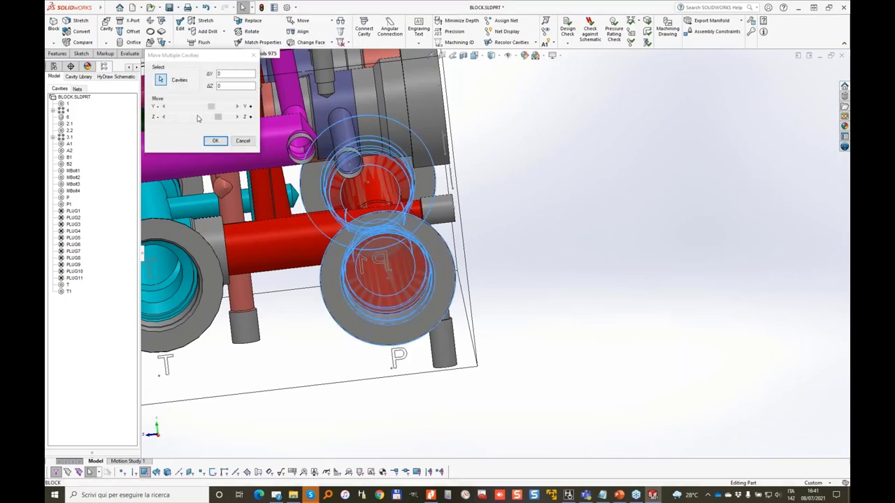
{"action": "scroll", "coordinate": [495, 259], "scroll_direction": "up", "scroll_amount": 5}
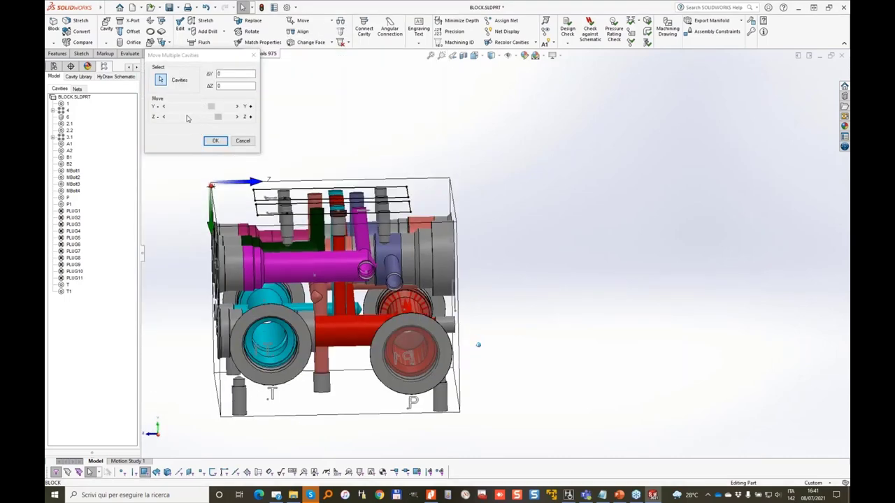
{"action": "left_click", "coordinate": [194, 116]}
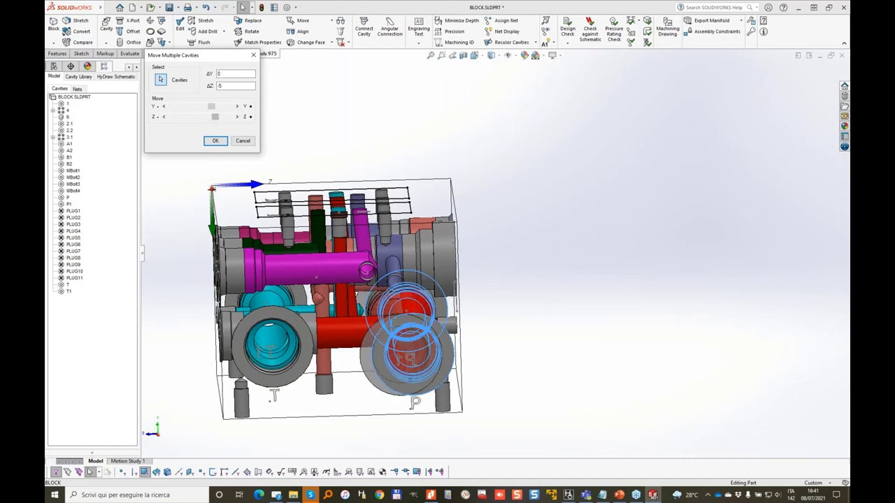
{"action": "left_click", "coordinate": [214, 142]}
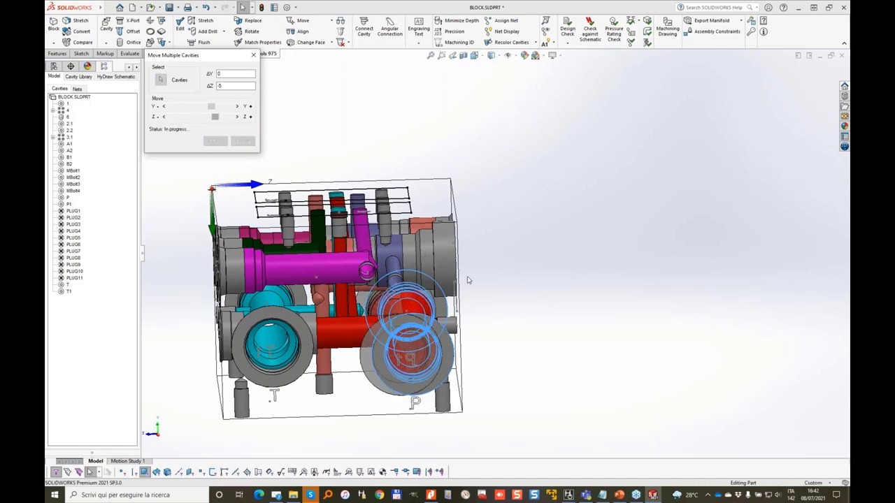
Set the depth of the red 13 mm drill crossing the P line to 84 with Stretch, and save the block
{"action": "middle_click_drag", "start_coordinate": [414, 381], "coordinate": [426, 308]}
{"action": "scroll", "coordinate": [428, 311], "scroll_direction": "down", "scroll_amount": 3}
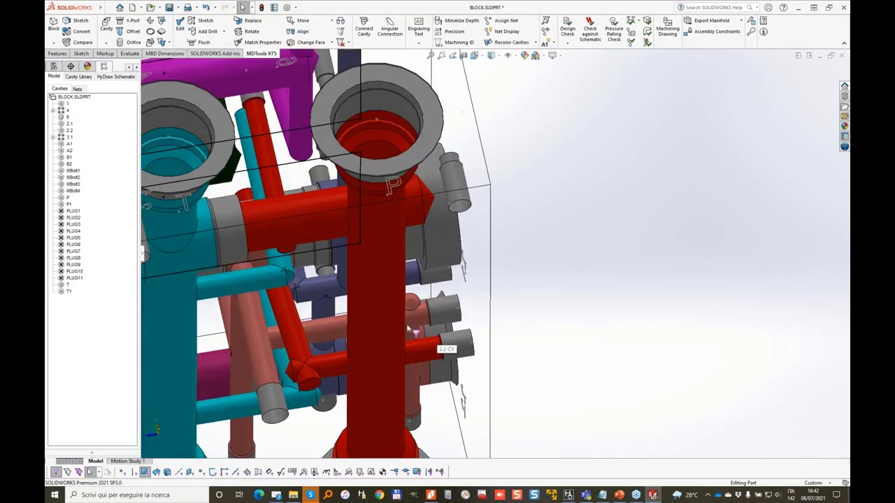
{"action": "scroll", "coordinate": [409, 328], "scroll_direction": "down", "scroll_amount": 2}
{"action": "middle_click_drag", "start_coordinate": [406, 339], "coordinate": [419, 264]}
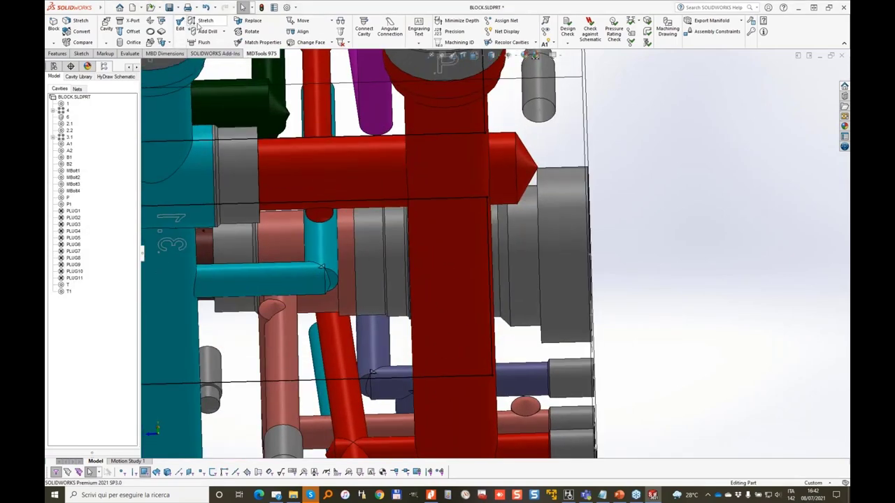
{"action": "left_click", "coordinate": [203, 20]}
{"action": "left_click", "coordinate": [515, 159]}
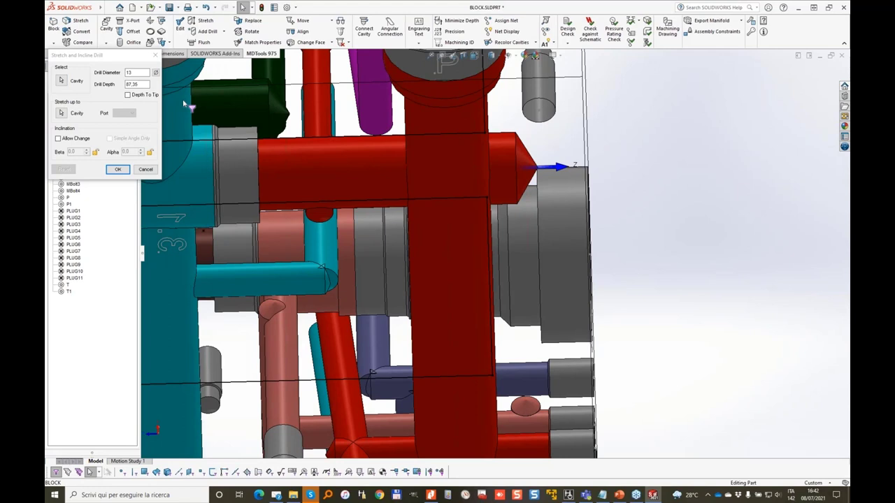
{"action": "double_click", "coordinate": [132, 84]}
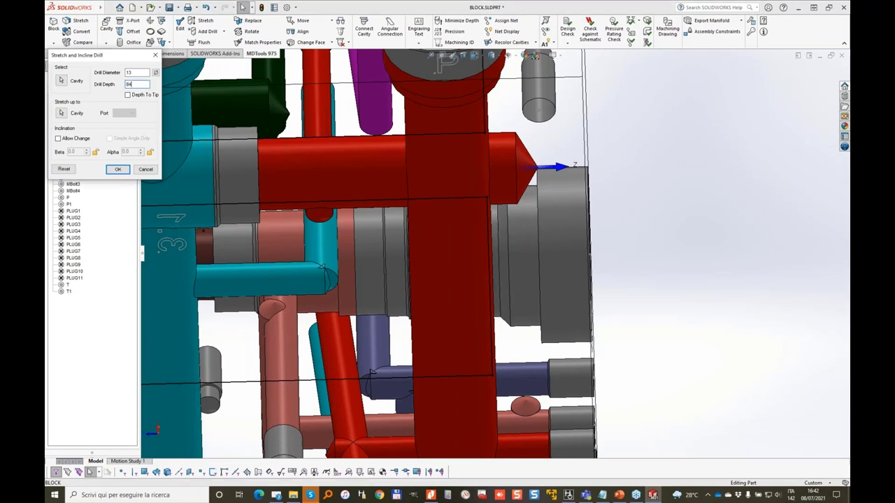
{"action": "key", "text": "Return"}
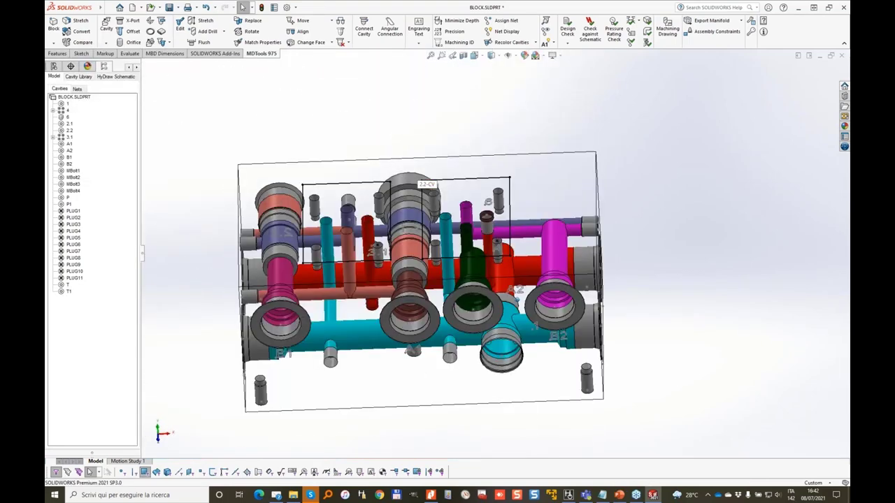
{"action": "left_click", "coordinate": [169, 7]}
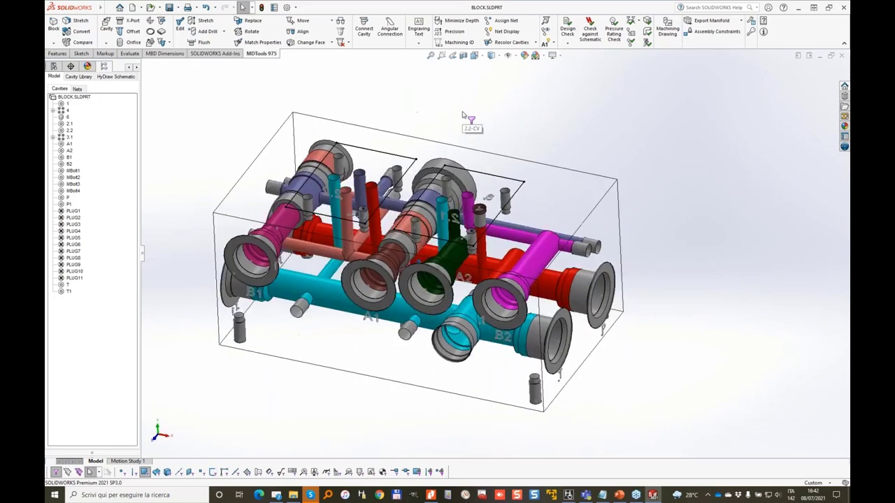
{"action": "mouse_move", "coordinate": [87, 10]}
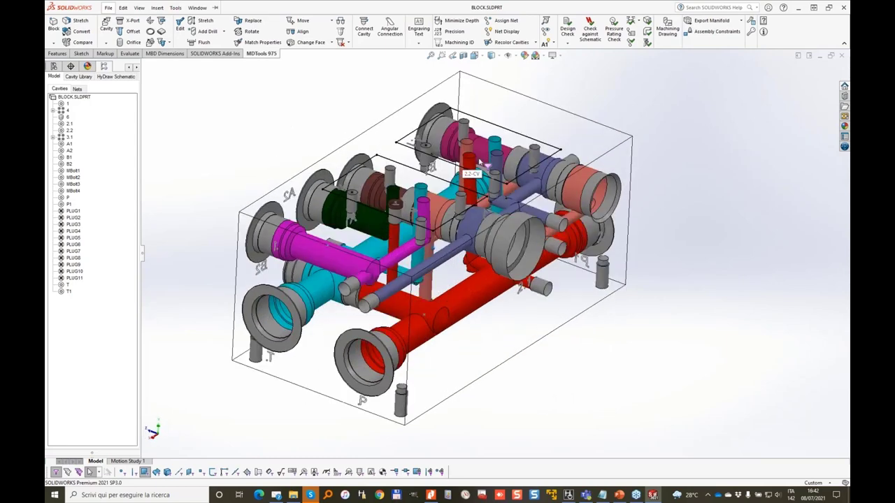
{"action": "left_click", "coordinate": [310, 42]}
{"action": "left_click", "coordinate": [216, 99]}
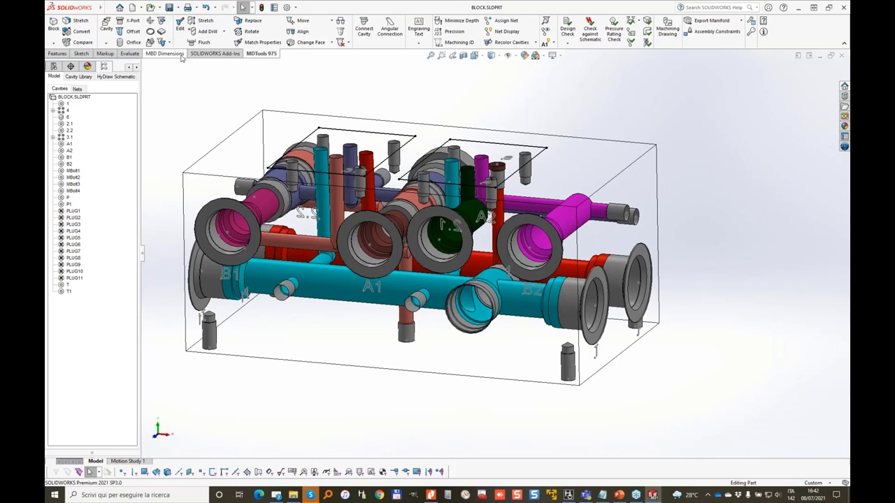
{"action": "left_click", "coordinate": [132, 7]}
{"action": "key", "text": "Escape"}
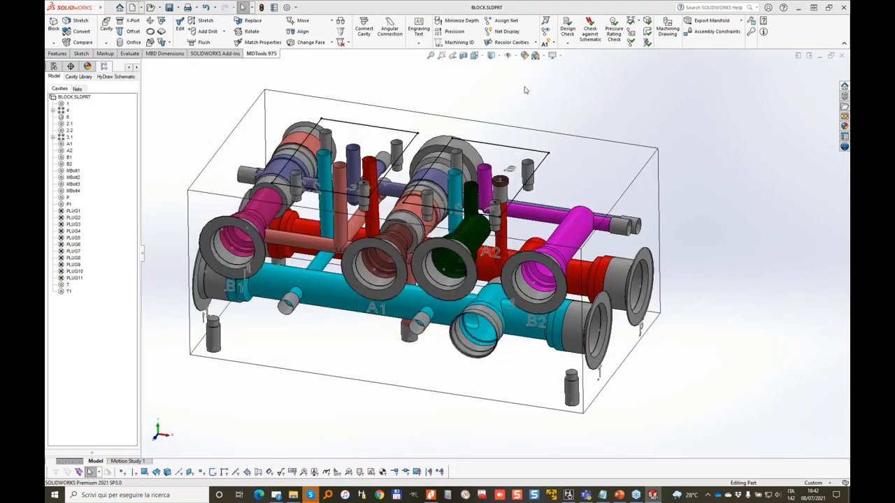
{"action": "left_click", "coordinate": [463, 43]}
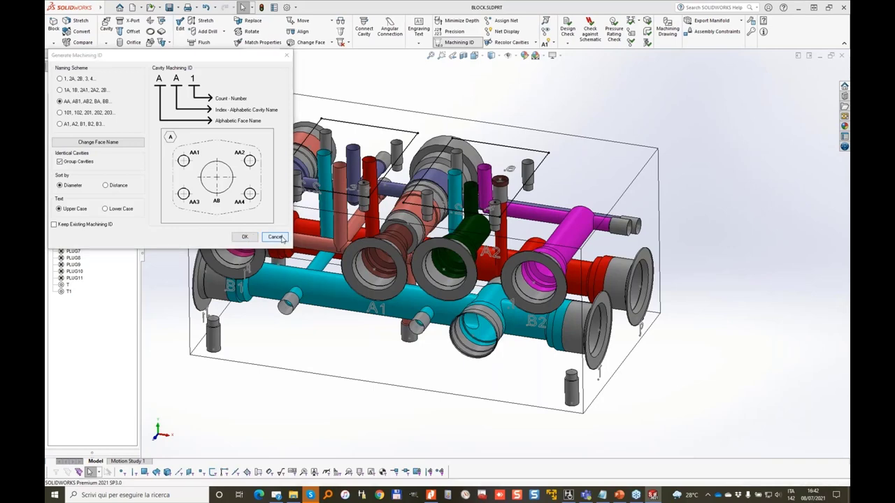
{"action": "left_click", "coordinate": [276, 237]}
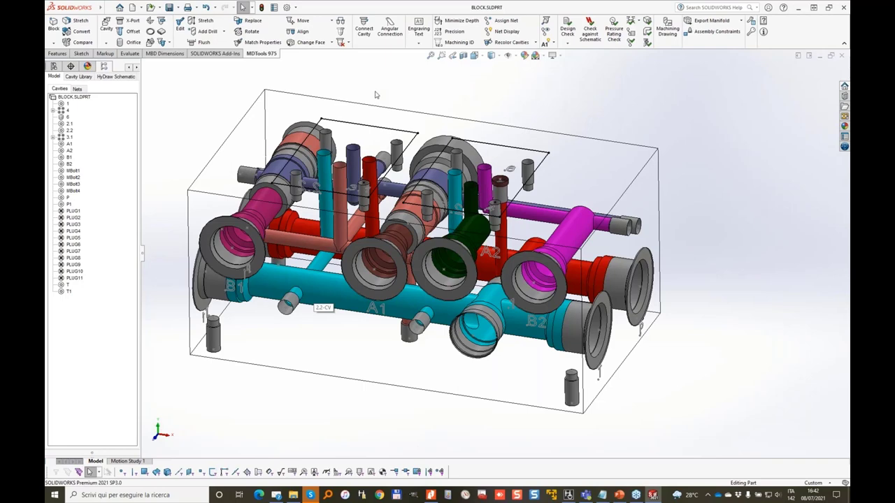
Switch to the Assem1 assembly and rebuild it with the changed block model
{"action": "left_click", "coordinate": [176, 7]}
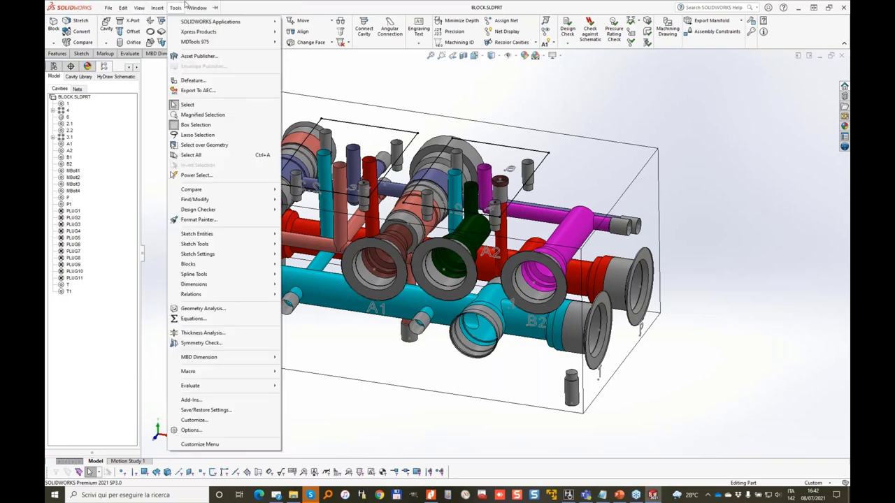
{"action": "left_click", "coordinate": [209, 122]}
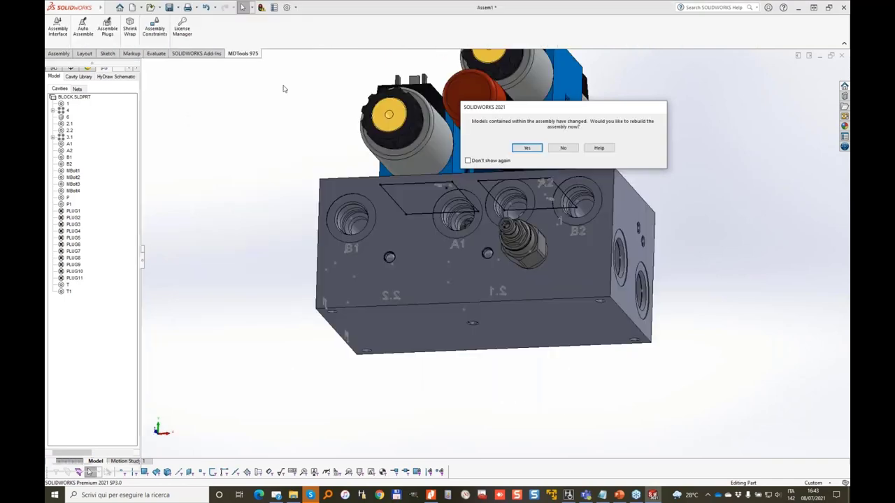
{"action": "left_click", "coordinate": [528, 149]}
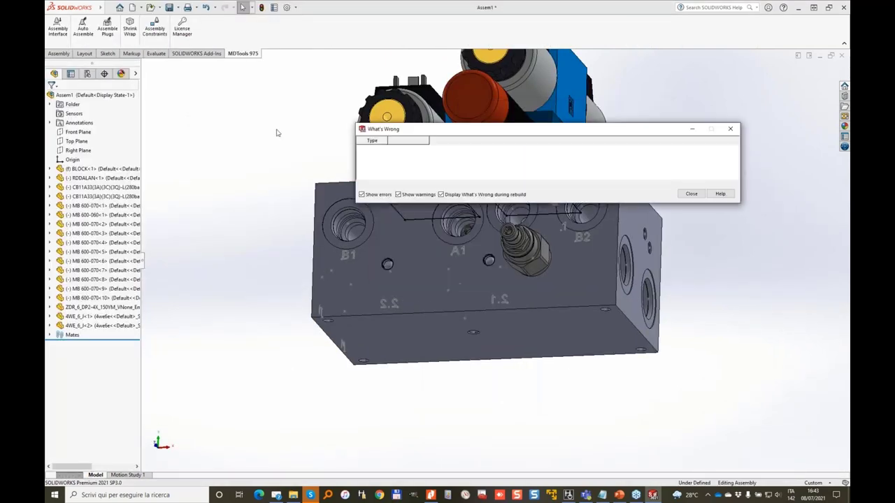
{"action": "left_click", "coordinate": [681, 193]}
Reinsert the RDDALAN.SLDPRT valve model for component 1 by updating the assembly through the Assembly Interface
{"action": "middle_click_drag", "start_coordinate": [679, 196], "coordinate": [622, 290]}
{"action": "left_click", "coordinate": [58, 26]}
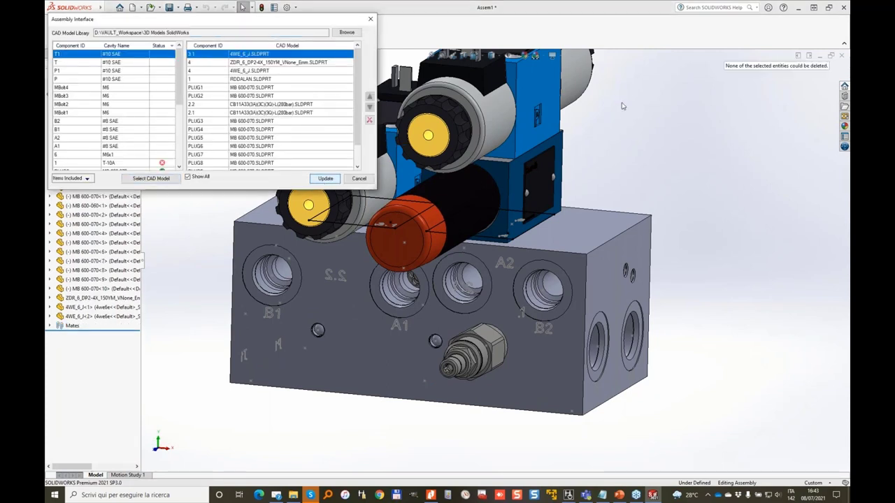
{"action": "left_click", "coordinate": [325, 178]}
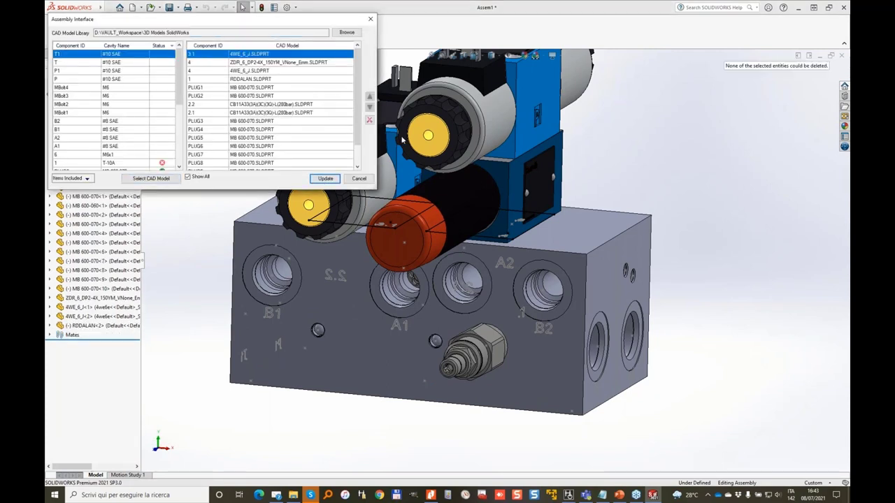
{"action": "left_click", "coordinate": [363, 183]}
{"action": "middle_click_drag", "start_coordinate": [692, 143], "coordinate": [494, 177]}
{"action": "key", "text": "Left"}
{"action": "key", "text": "Left"}
{"action": "key", "text": "Left"}
{"action": "key", "text": "Left"}
{"action": "key", "text": "Left"}
{"action": "key", "text": "Left"}
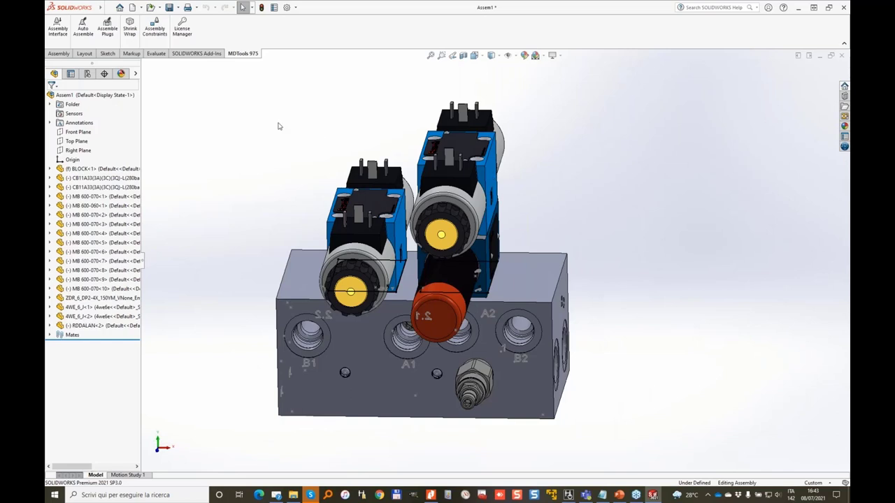
Switch to BLOCK.SLDPRT and generate upper-case machining IDs in the AA, AB1, AB2, BA, BB scheme, grouping identical cavities and sorting by diameter
{"action": "left_click", "coordinate": [109, 7]}
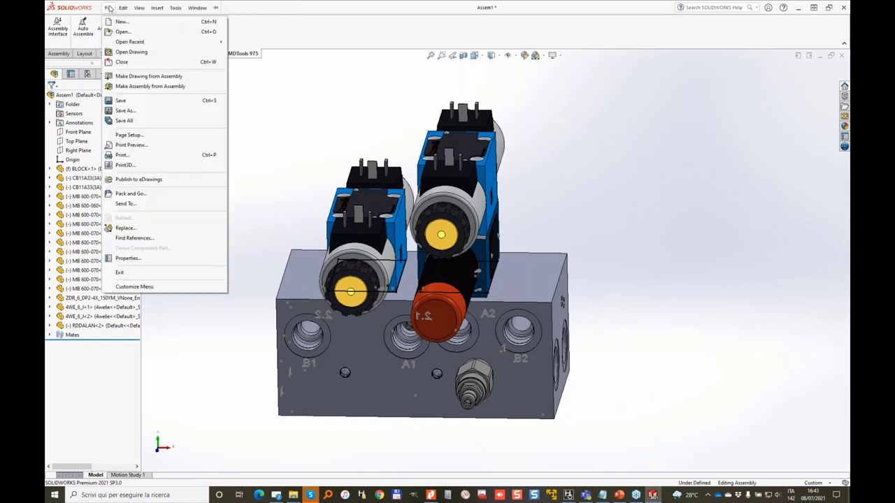
{"action": "left_click", "coordinate": [195, 8]}
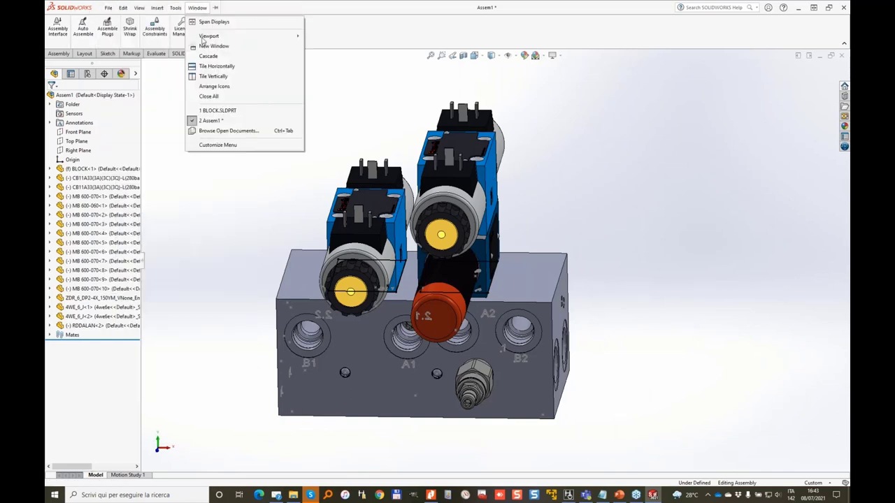
{"action": "left_click", "coordinate": [227, 112]}
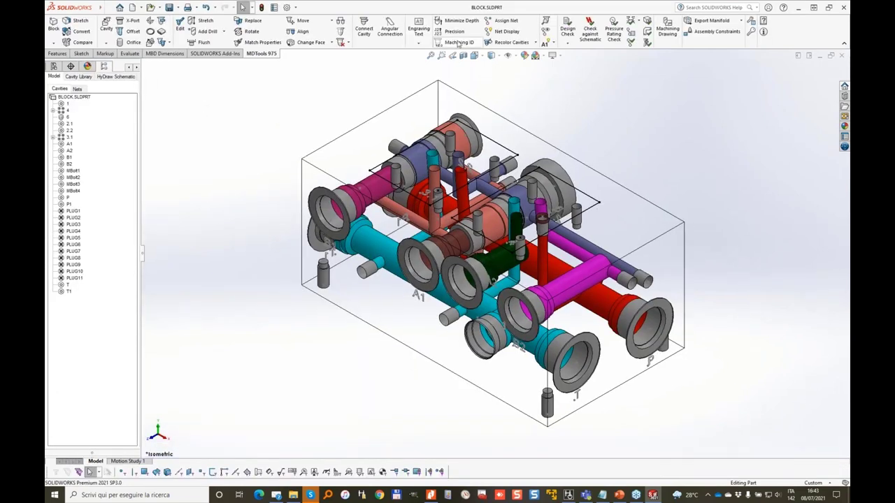
{"action": "left_click", "coordinate": [453, 43]}
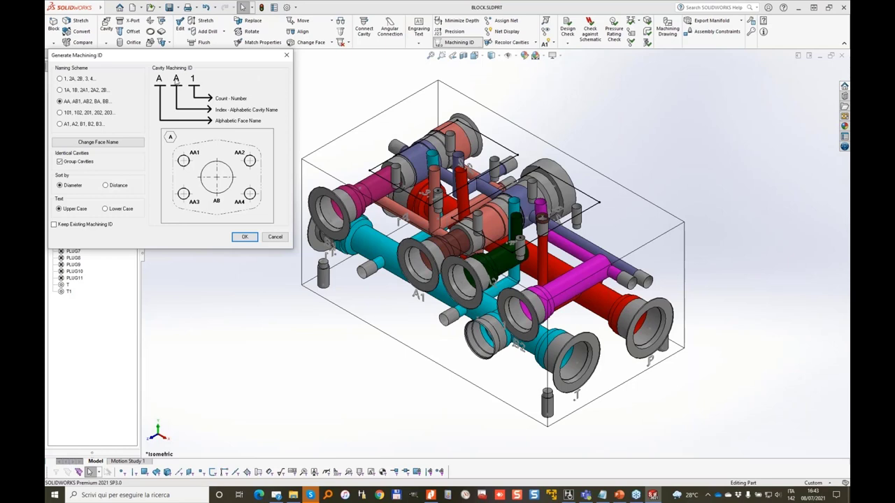
{"action": "left_click", "coordinate": [246, 237]}
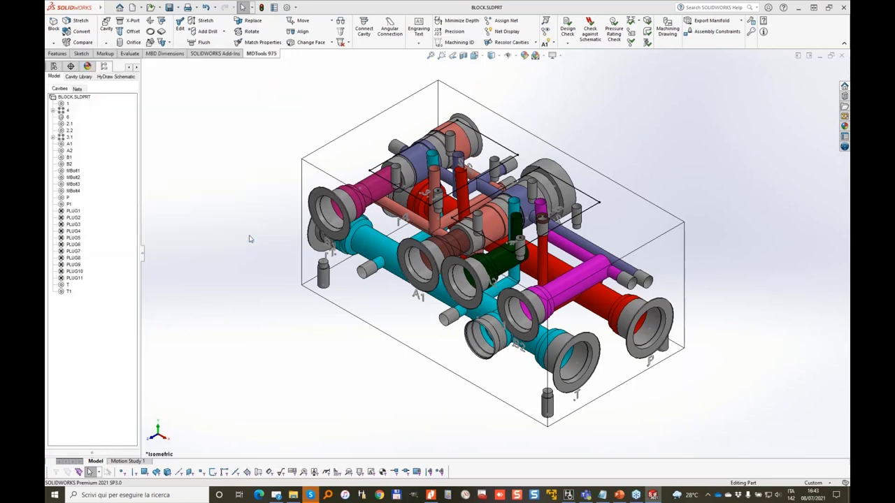
Create a new drawing with a standard A0 (ISO) sheet and dismiss the automatic Model View command
{"action": "left_click", "coordinate": [133, 8]}
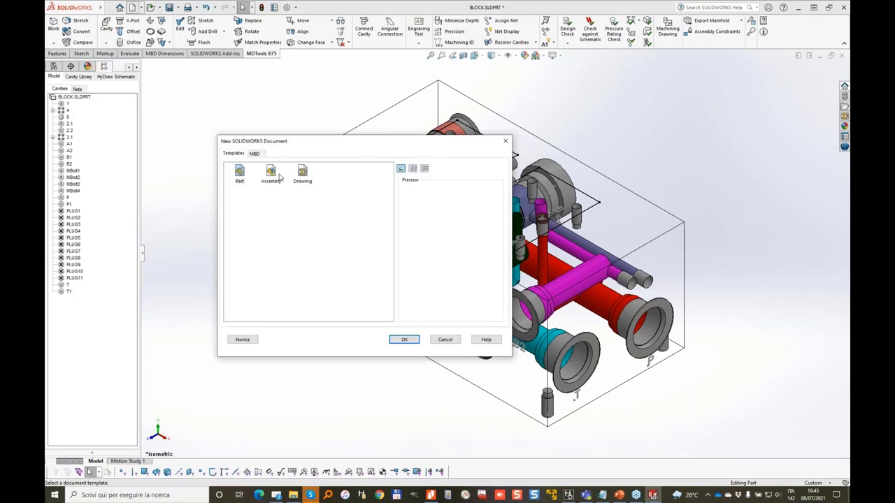
{"action": "double_click", "coordinate": [302, 172]}
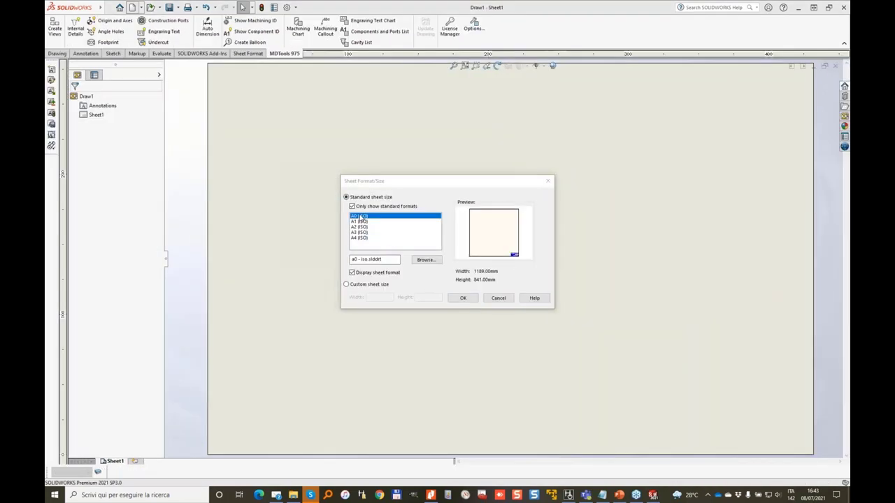
{"action": "left_click", "coordinate": [462, 297]}
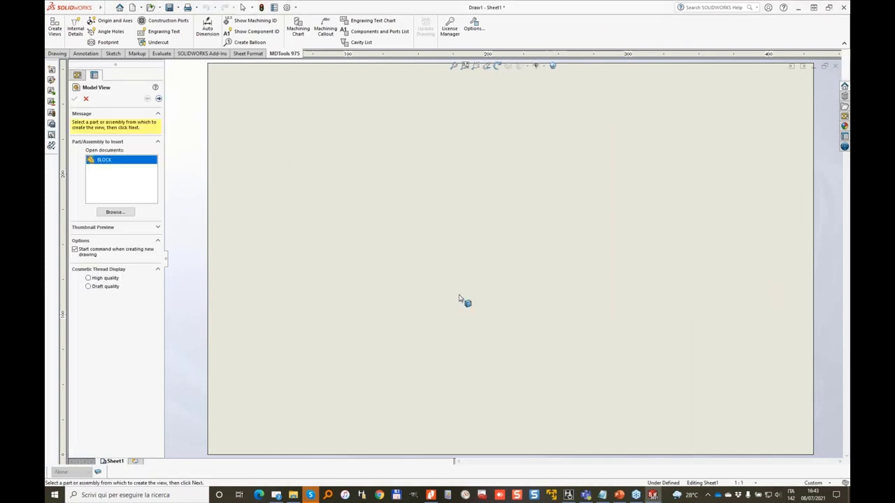
{"action": "left_click", "coordinate": [84, 99]}
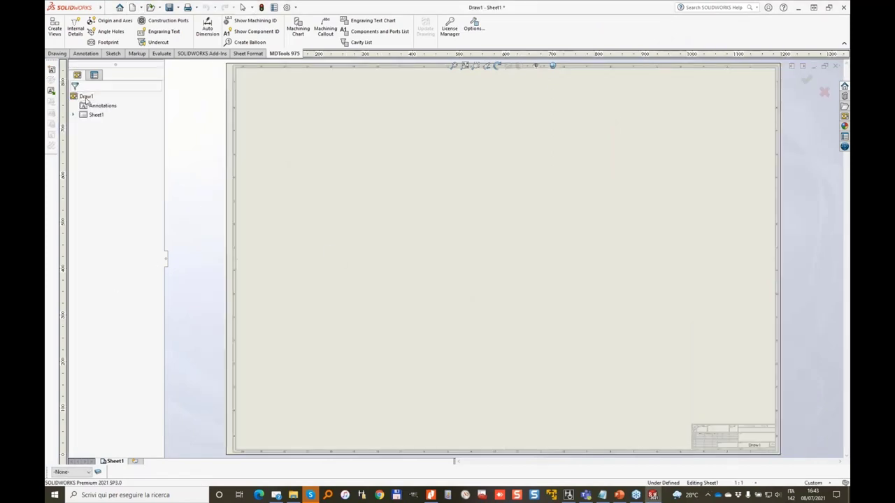
Create auto-positioned views of BLOCK.SLDPRT at scale 1:1 with Front as base view, including face names, engraving text, footprint envelopes, and origin and axes
{"action": "left_click", "coordinate": [55, 30]}
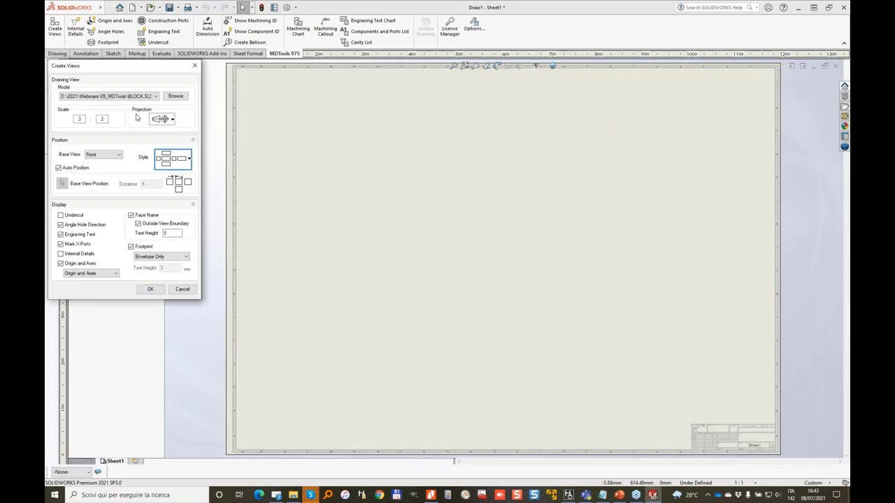
{"action": "left_click", "coordinate": [153, 99]}
{"action": "left_click", "coordinate": [152, 98]}
{"action": "left_click", "coordinate": [162, 120]}
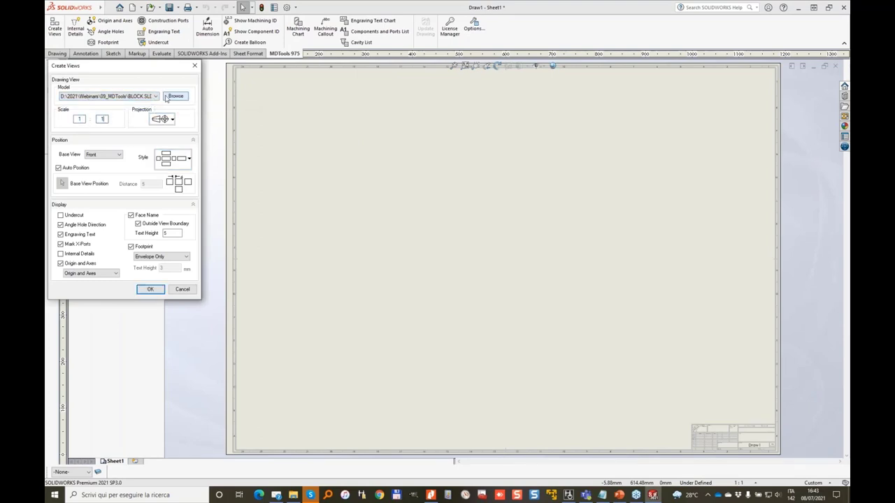
{"action": "left_click", "coordinate": [188, 160]}
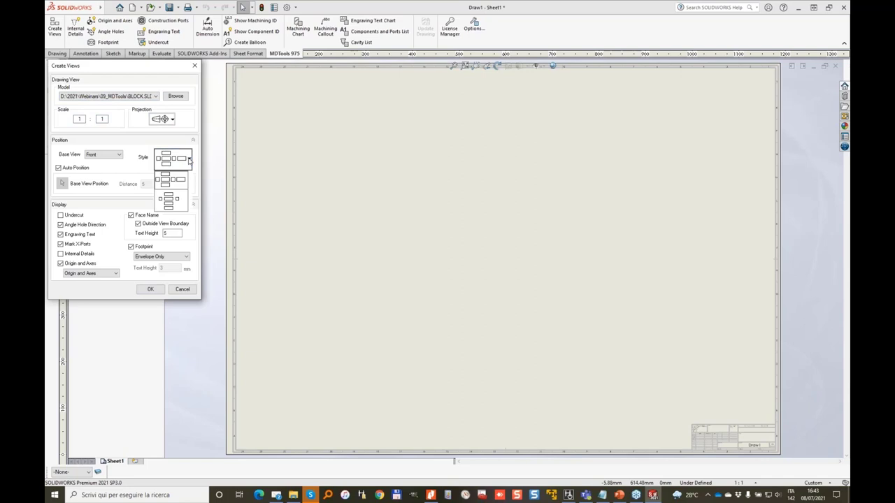
{"action": "left_click", "coordinate": [188, 161]}
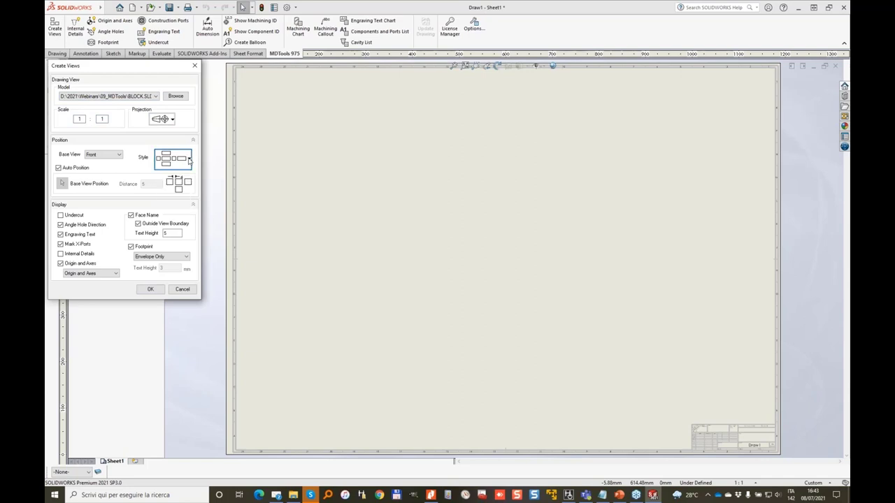
{"action": "left_click", "coordinate": [151, 290]}
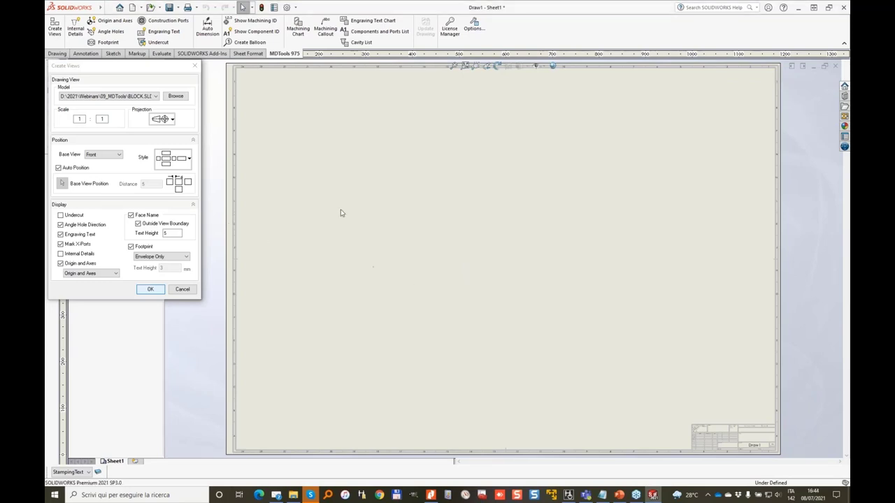
{"action": "left_click", "coordinate": [354, 144]}
{"action": "left_click", "coordinate": [335, 271]}
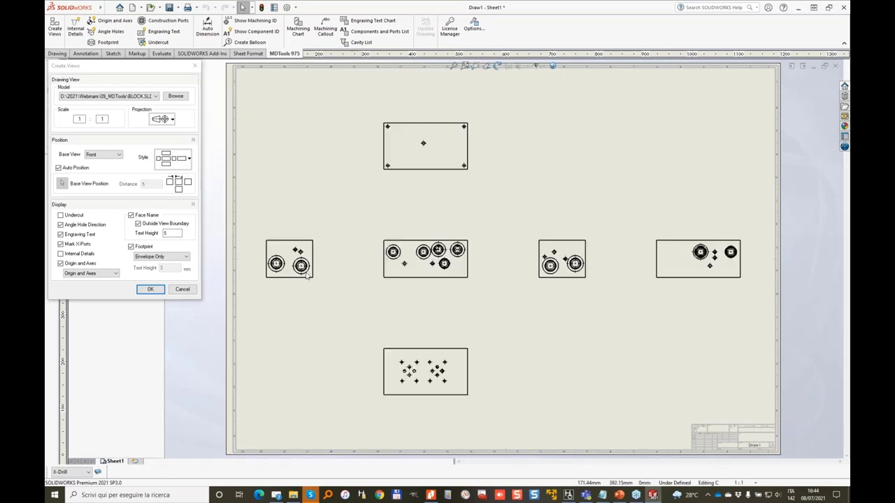
Examine the generated block views, especially the footprints and component labels 3.1, 4 and 6 on face A
{"action": "scroll", "coordinate": [422, 360], "scroll_direction": "down", "scroll_amount": 6}
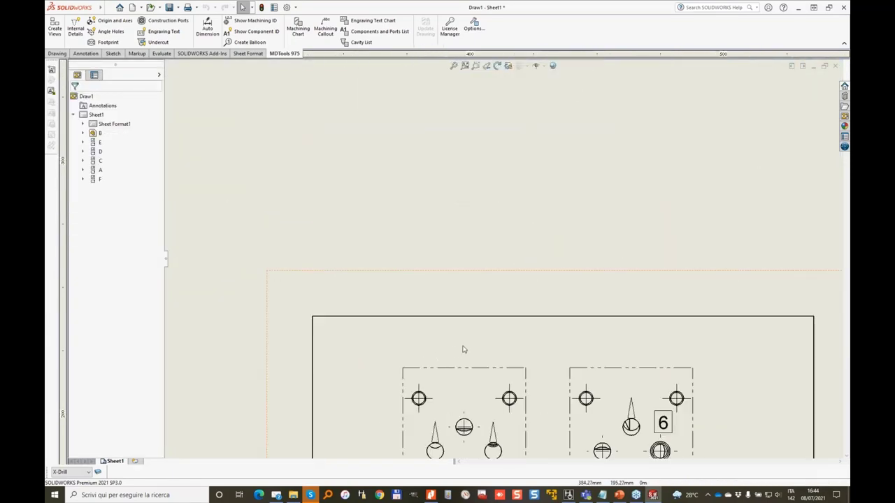
{"action": "scroll", "coordinate": [481, 337], "scroll_direction": "down", "scroll_amount": 1}
{"action": "scroll", "coordinate": [573, 343], "scroll_direction": "up", "scroll_amount": 1}
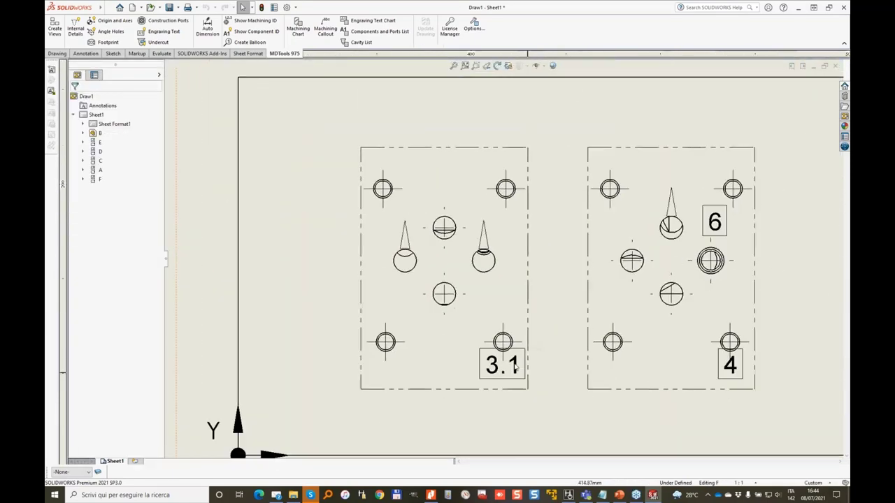
{"action": "scroll", "coordinate": [518, 365], "scroll_direction": "up", "scroll_amount": 1}
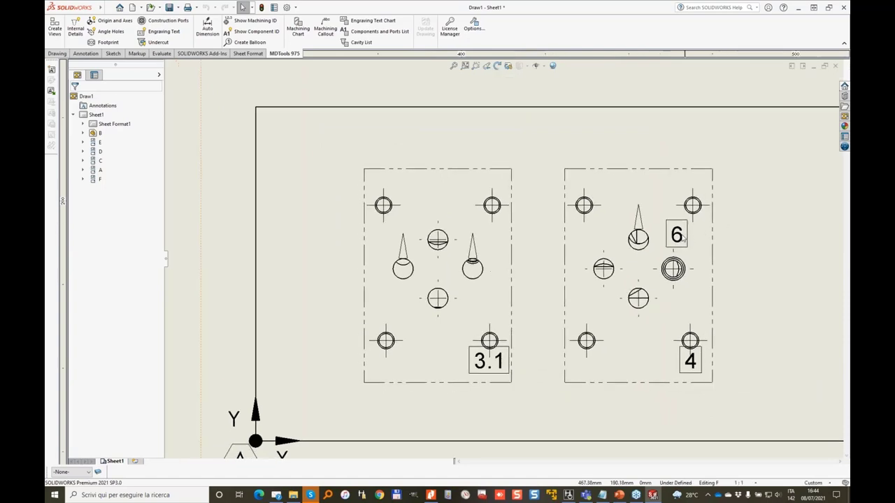
{"action": "scroll", "coordinate": [657, 243], "scroll_direction": "up", "scroll_amount": 3}
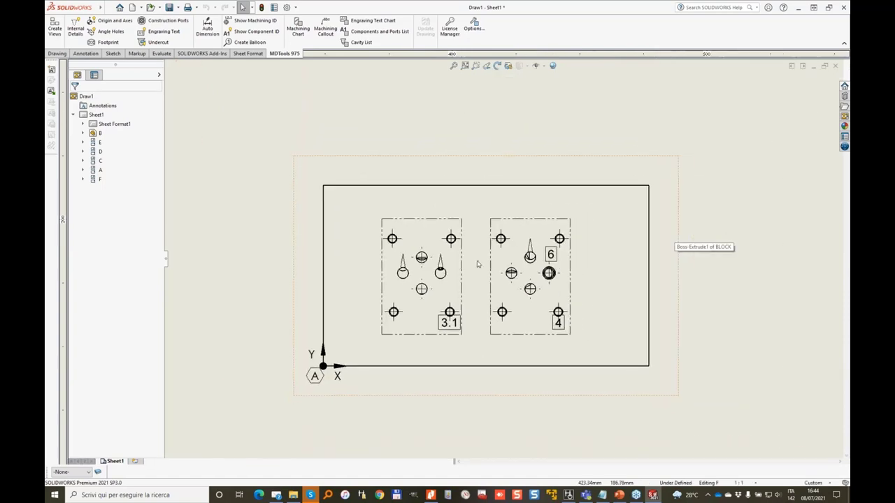
{"action": "scroll", "coordinate": [434, 349], "scroll_direction": "up", "scroll_amount": 2}
{"action": "scroll", "coordinate": [416, 189], "scroll_direction": "down", "scroll_amount": 3}
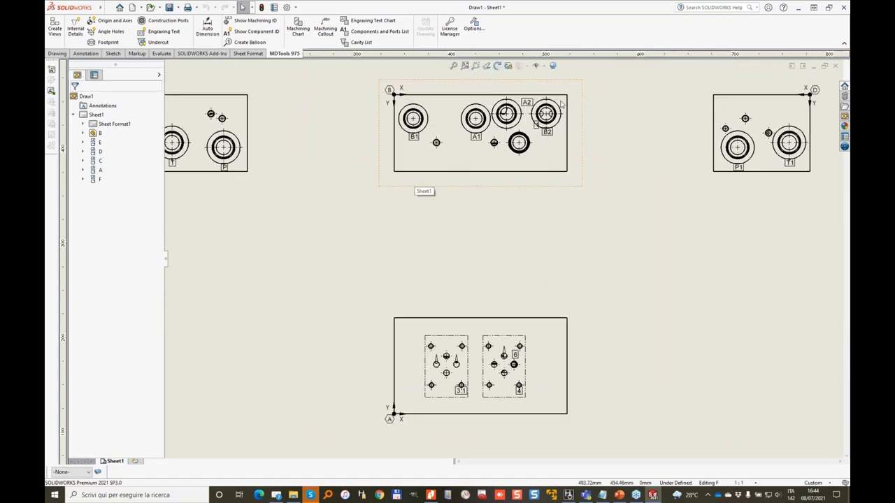
{"action": "scroll", "coordinate": [569, 145], "scroll_direction": "up", "scroll_amount": 3}
{"action": "scroll", "coordinate": [481, 382], "scroll_direction": "down", "scroll_amount": 5}
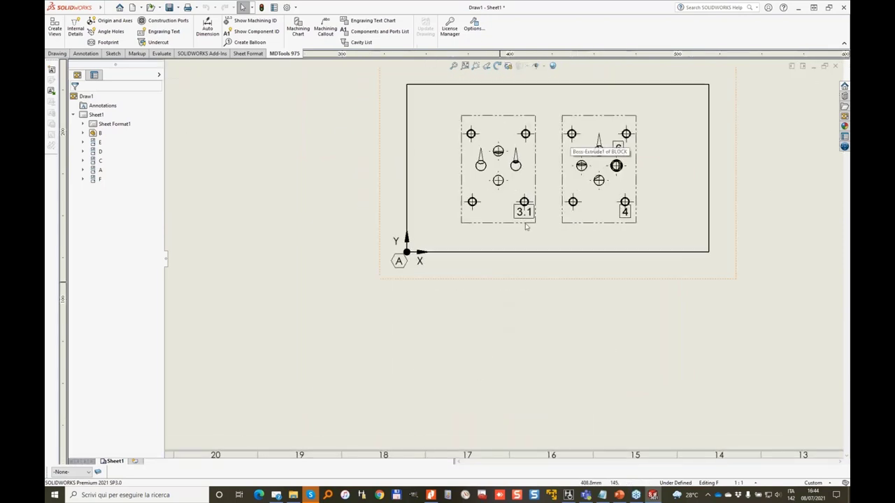
{"action": "scroll", "coordinate": [549, 250], "scroll_direction": "up", "scroll_amount": 4}
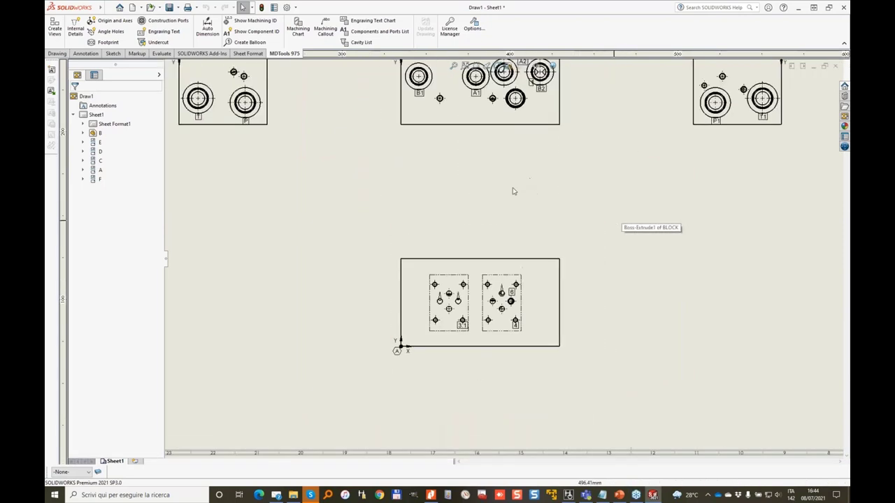
Show the machining IDs on the drawing views with a text height of 3
{"action": "left_click", "coordinate": [249, 21]}
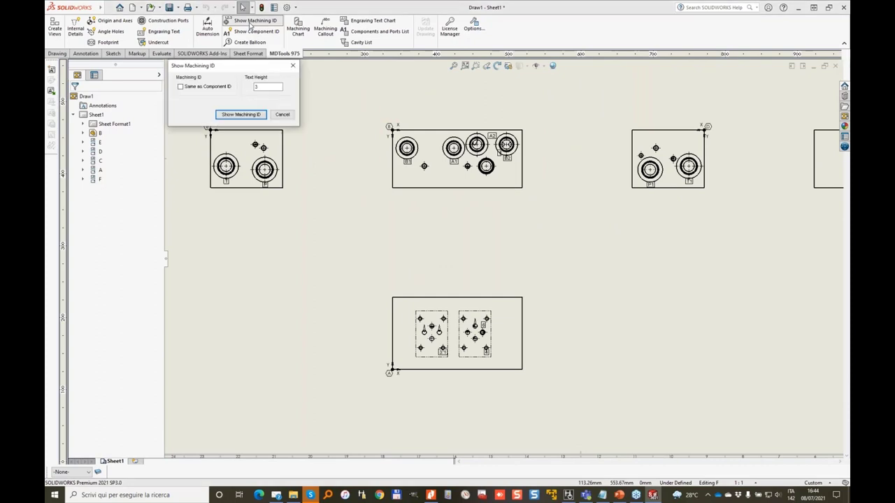
{"action": "left_click", "coordinate": [241, 114]}
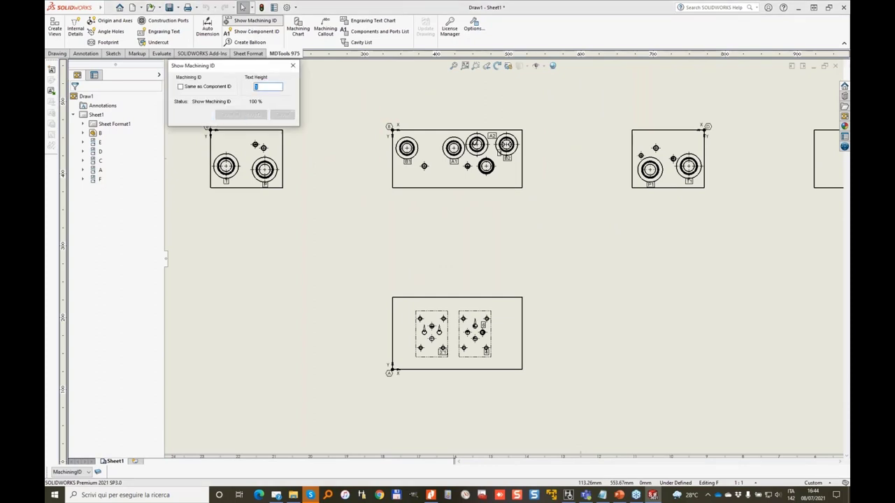
Examine the machining IDs on the face E and face B views, comparing them with the nearby port labels
{"action": "scroll", "coordinate": [241, 179], "scroll_direction": "down", "scroll_amount": 4}
{"action": "middle_click_drag", "start_coordinate": [241, 179], "coordinate": [396, 152]}
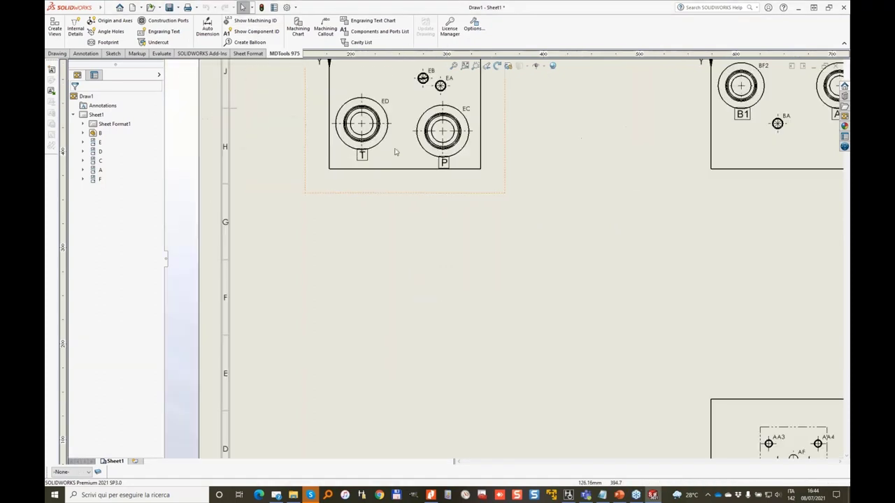
{"action": "scroll", "coordinate": [441, 96], "scroll_direction": "up", "scroll_amount": 3}
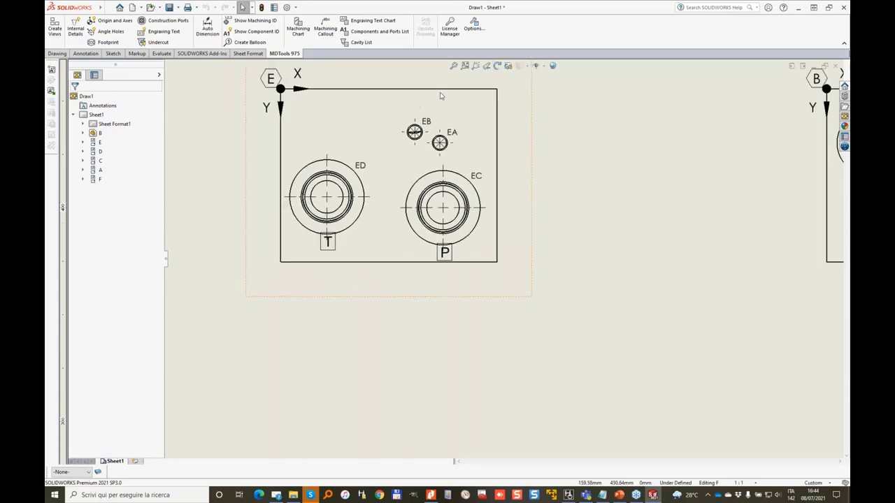
{"action": "scroll", "coordinate": [433, 161], "scroll_direction": "up", "scroll_amount": 1}
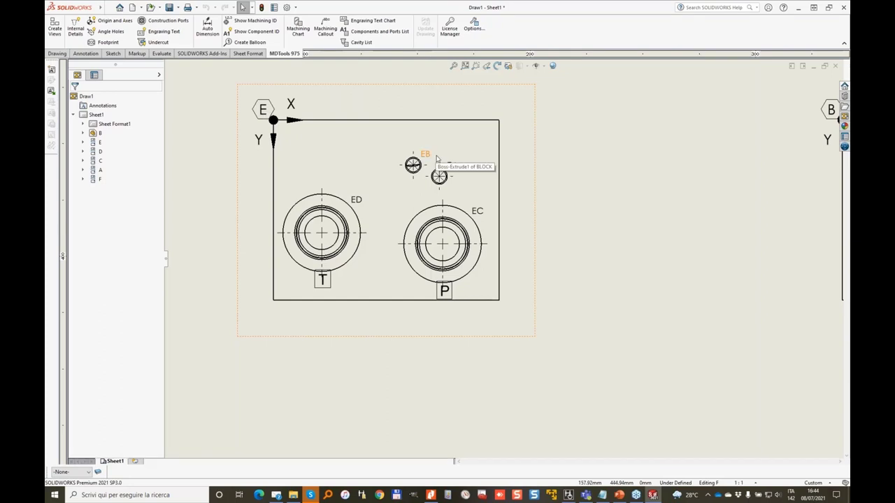
{"action": "middle_click_drag", "start_coordinate": [722, 196], "coordinate": [514, 196]}
{"action": "middle_click_drag", "start_coordinate": [798, 178], "coordinate": [708, 178]}
{"action": "key", "text": "ctrl+Right"}
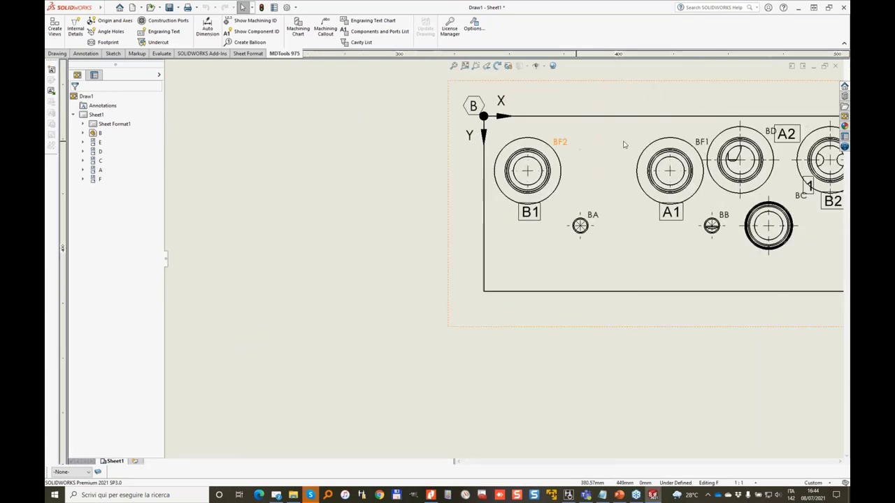
{"action": "middle_click_drag", "start_coordinate": [724, 145], "coordinate": [700, 144]}
{"action": "scroll", "coordinate": [743, 143], "scroll_direction": "down", "scroll_amount": 3}
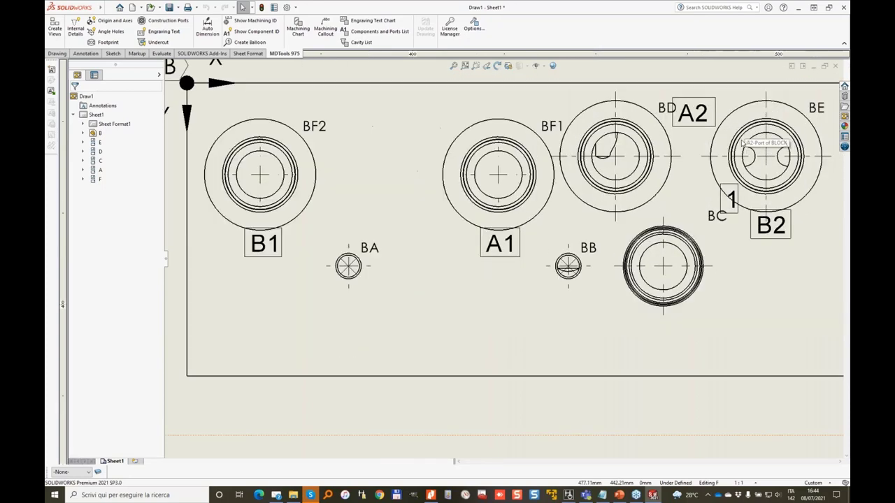
{"action": "scroll", "coordinate": [743, 143], "scroll_direction": "down", "scroll_amount": 1}
On the face B view, move label BD to the upper left of its port and label BC to the lower right of its cavity
{"action": "left_click_drag", "start_coordinate": [632, 115], "coordinate": [539, 102]}
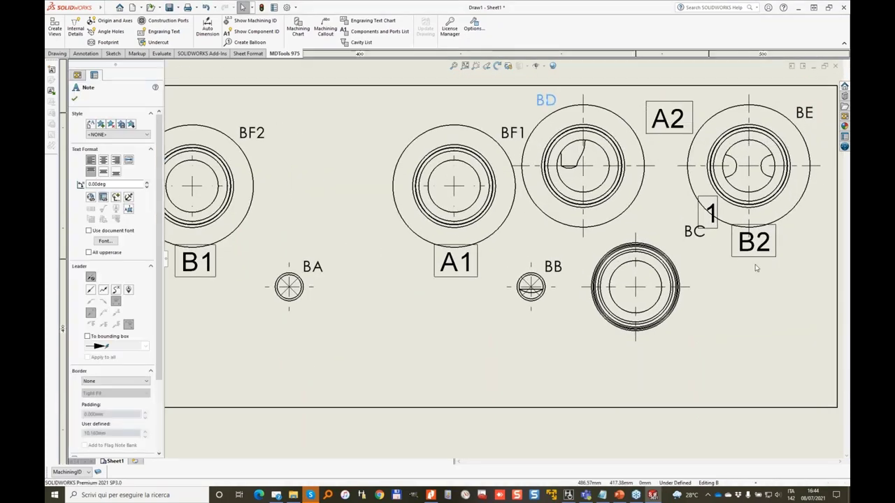
{"action": "left_click_drag", "start_coordinate": [690, 239], "coordinate": [689, 260]}
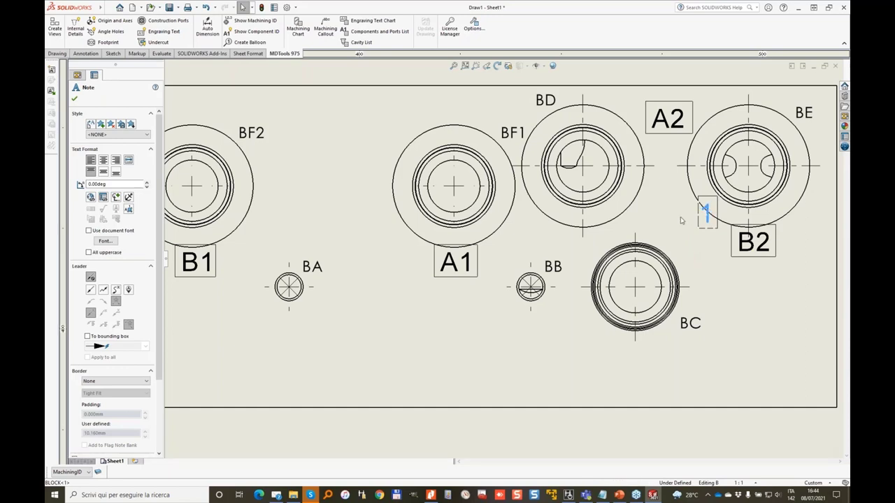
{"action": "key", "text": "Escape"}
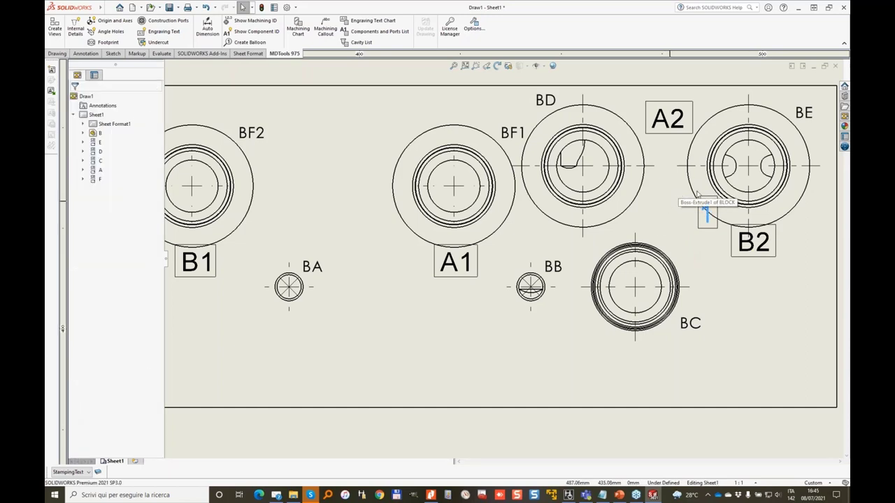
{"action": "left_click", "coordinate": [401, 121]}
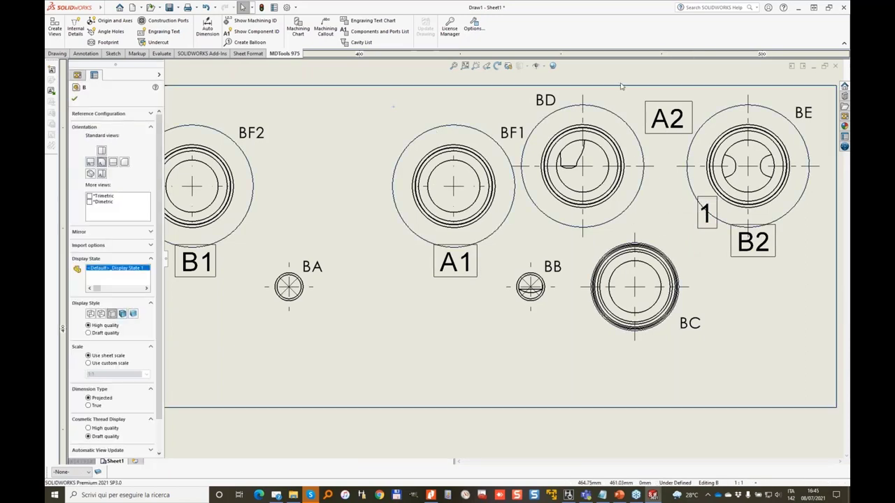
Insert a machining chart for all faces and all items in the MDTools Default MM format on the empty sheet area beside the face C view
{"action": "key", "text": "f"}
{"action": "scroll", "coordinate": [567, 202], "scroll_direction": "up", "scroll_amount": 10}
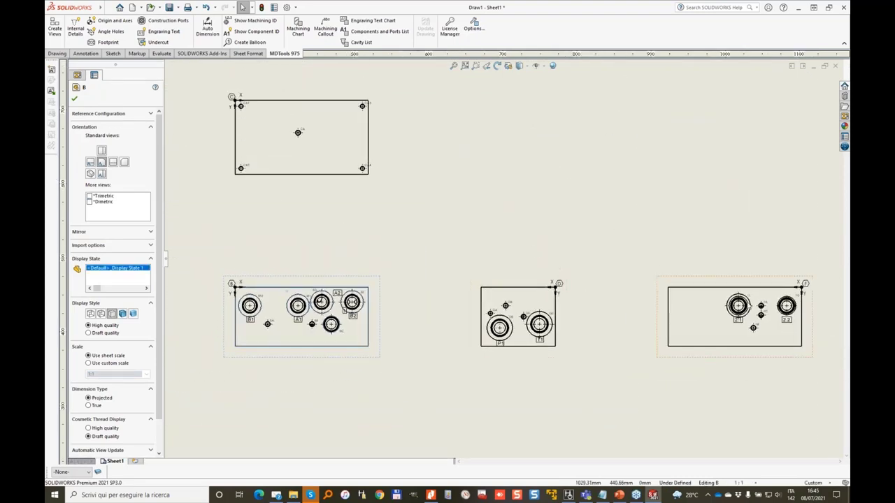
{"action": "left_click", "coordinate": [297, 27]}
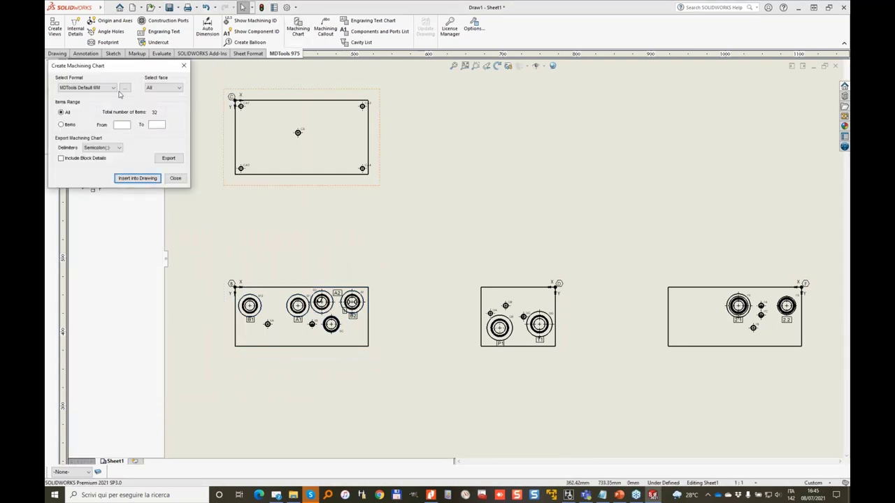
{"action": "left_click", "coordinate": [137, 178]}
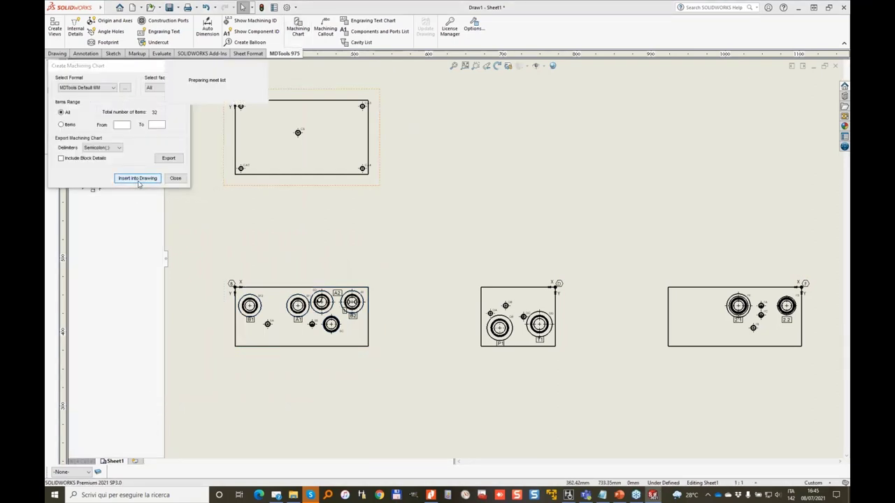
{"action": "left_click", "coordinate": [504, 261]}
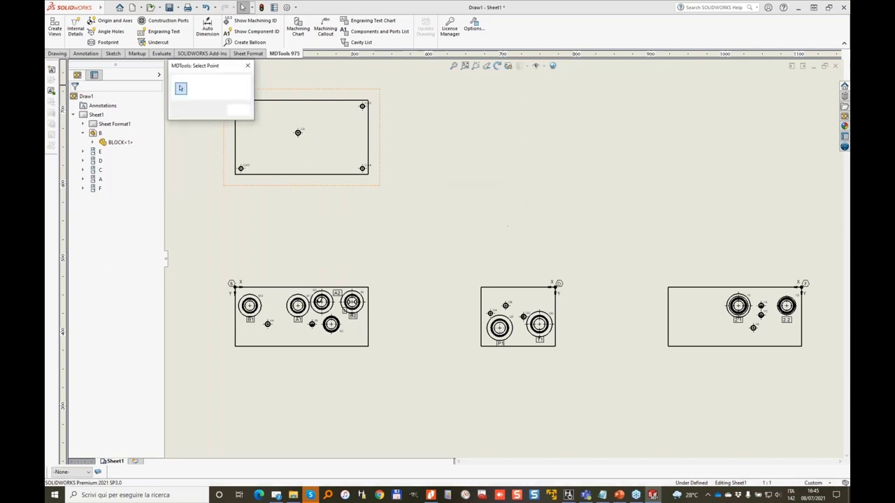
{"action": "left_click", "coordinate": [459, 210]}
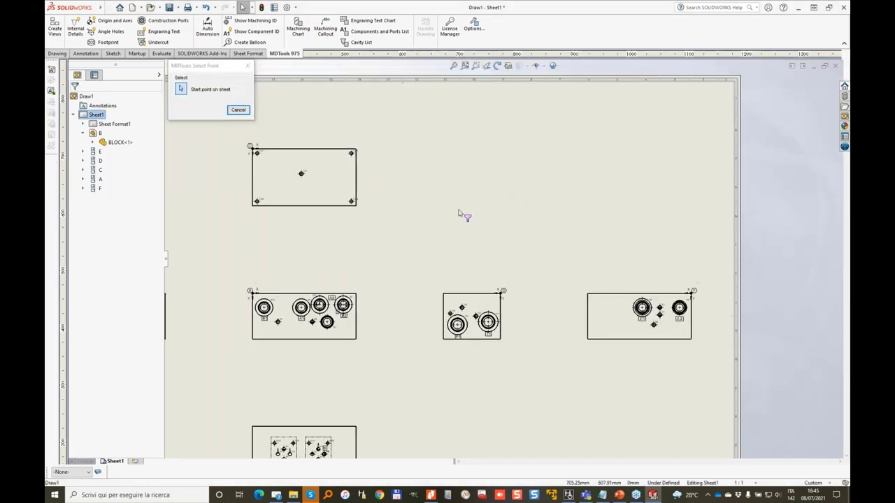
{"action": "left_click", "coordinate": [511, 260]}
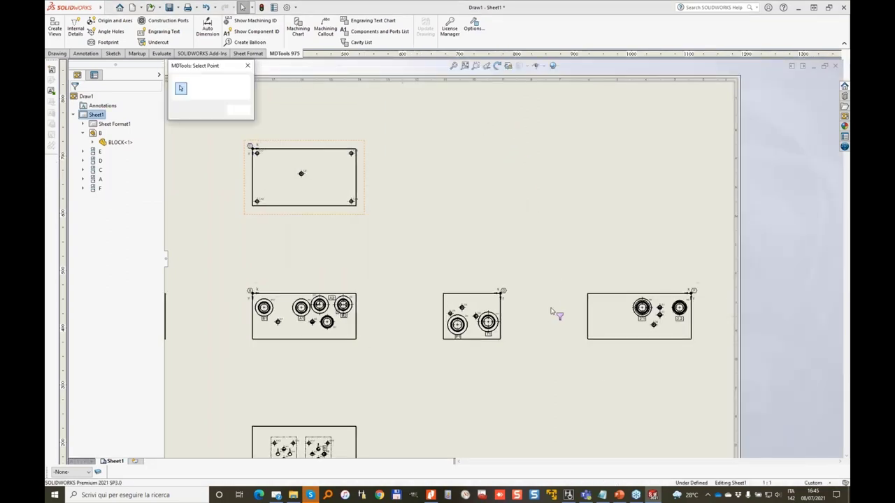
{"action": "left_click", "coordinate": [511, 280]}
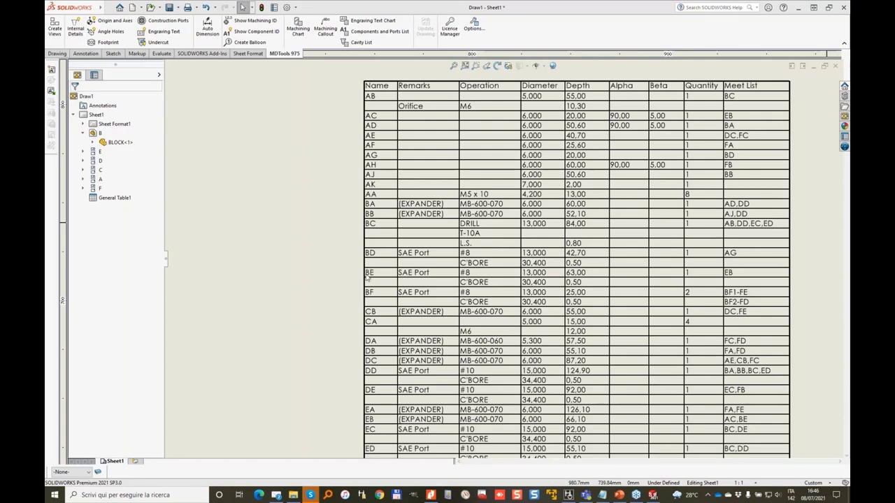
Switch to the Assem1 assembly document and decline rebuilding it
{"action": "scroll", "coordinate": [225, 191], "scroll_direction": "up", "scroll_amount": 5}
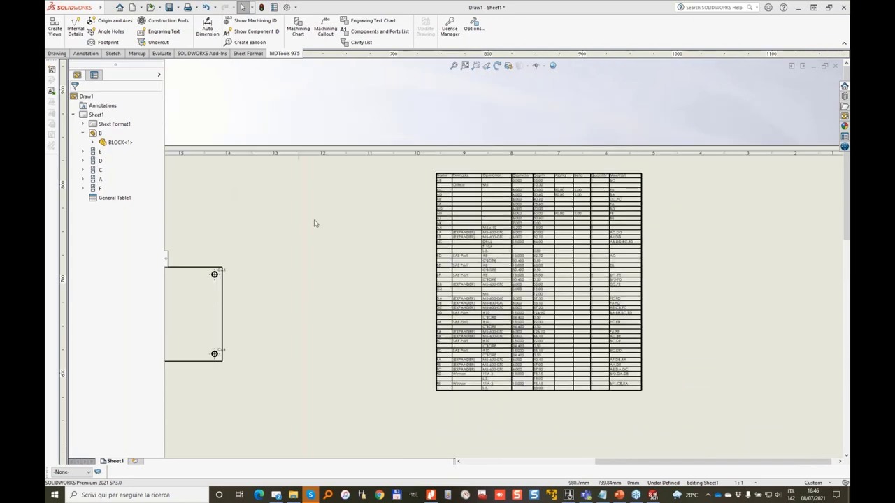
{"action": "left_click", "coordinate": [197, 7]}
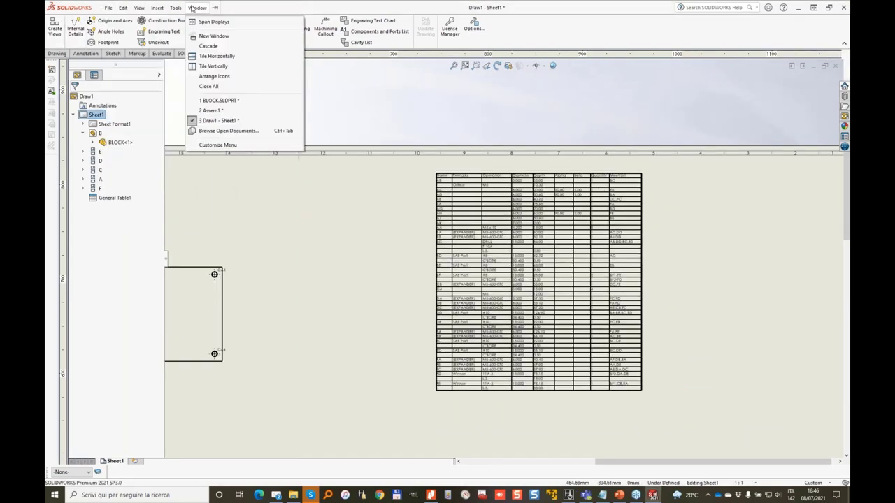
{"action": "left_click", "coordinate": [231, 111]}
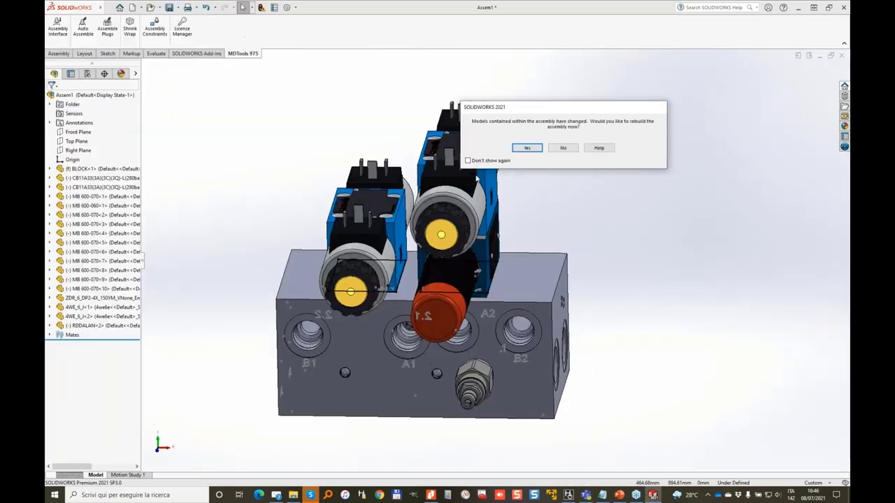
{"action": "left_click", "coordinate": [563, 149]}
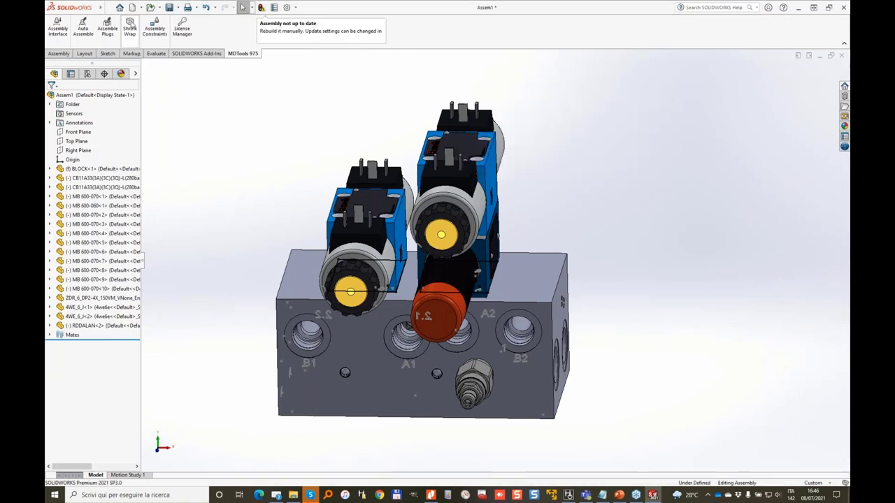
Save the assembly together with the modified BLOCK.SLDPRT, naming the assembly file WEBINAR_ASSEMBLY in the 09_MDTools folder
{"action": "left_click", "coordinate": [170, 8]}
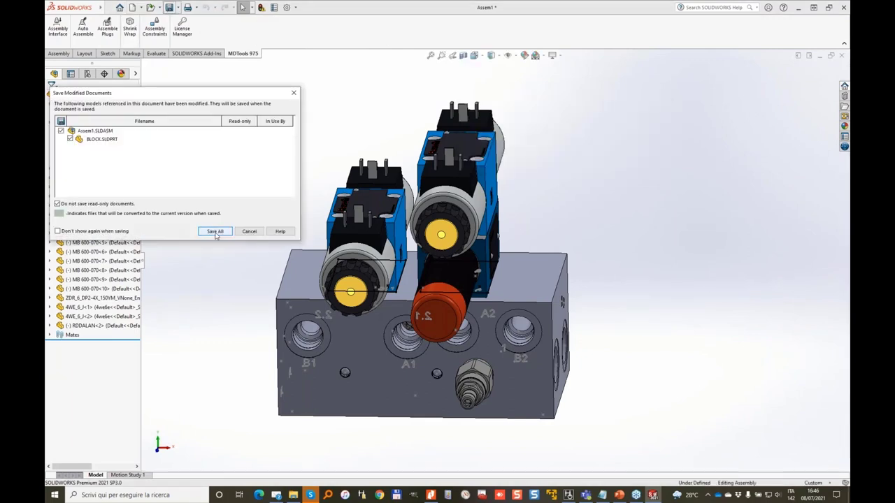
{"action": "left_click", "coordinate": [215, 231]}
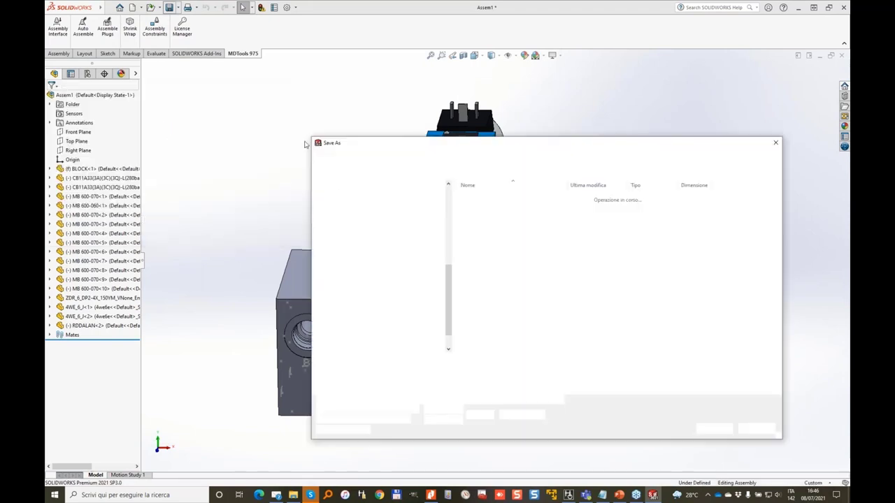
{"action": "type", "text": "WEB"}
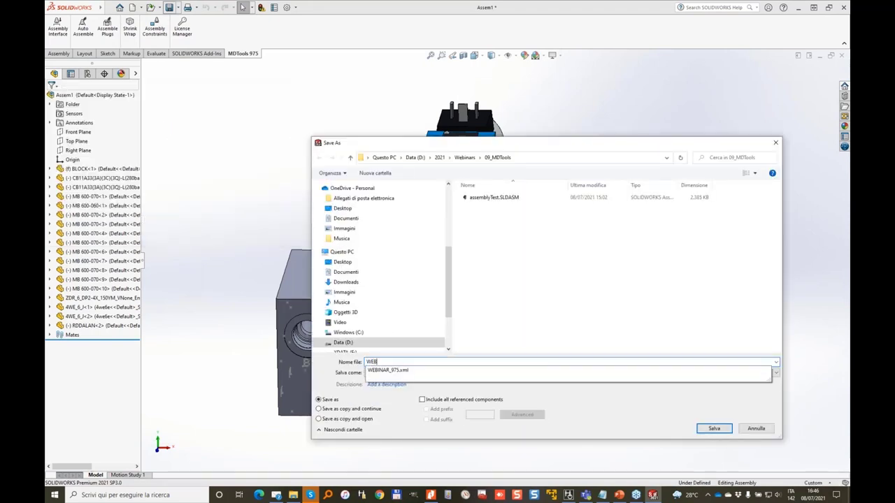
{"action": "type", "text": "INARxS"}
{"action": "key", "text": "BackSpace"}
{"action": "type", "text": "_ASSEMBLY"}
{"action": "key", "text": "Return"}
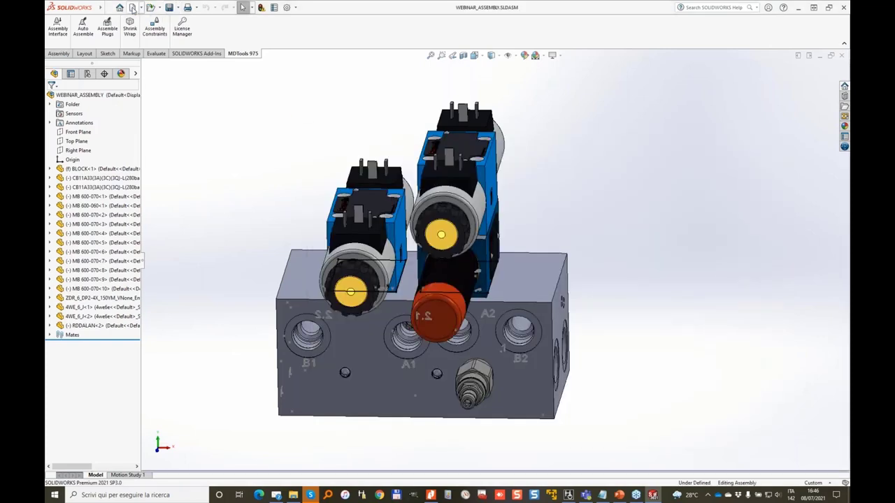
Create another new drawing with a standard A0 (ISO) sheet and dismiss the automatic Model View command
{"action": "left_click", "coordinate": [132, 7]}
{"action": "double_click", "coordinate": [300, 173]}
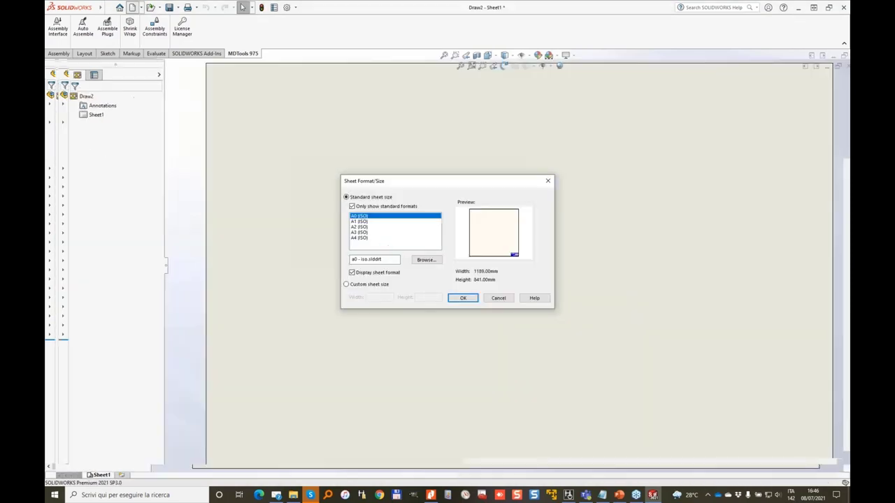
{"action": "left_click", "coordinate": [467, 298]}
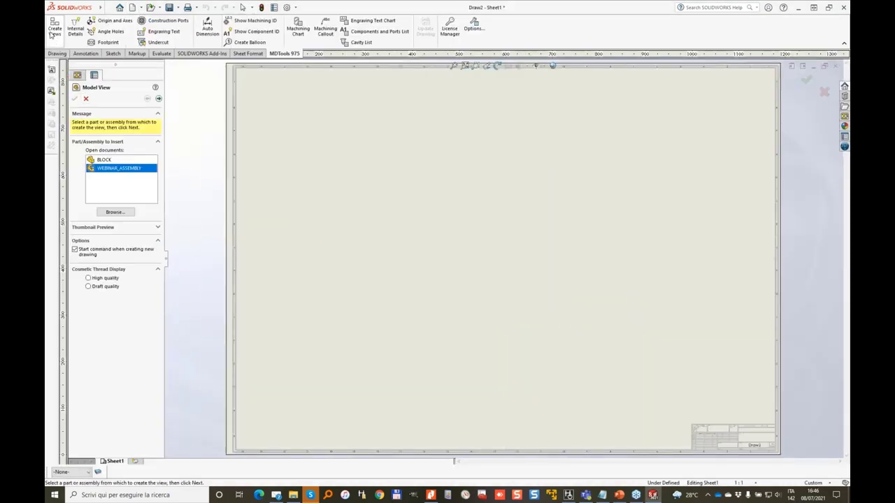
{"action": "left_click", "coordinate": [86, 99]}
Create auto-positioned views of WEBINAR_ASSEMBLY at scale 1:1 with Front as the base view, keeping the default display options
{"action": "left_click", "coordinate": [54, 28]}
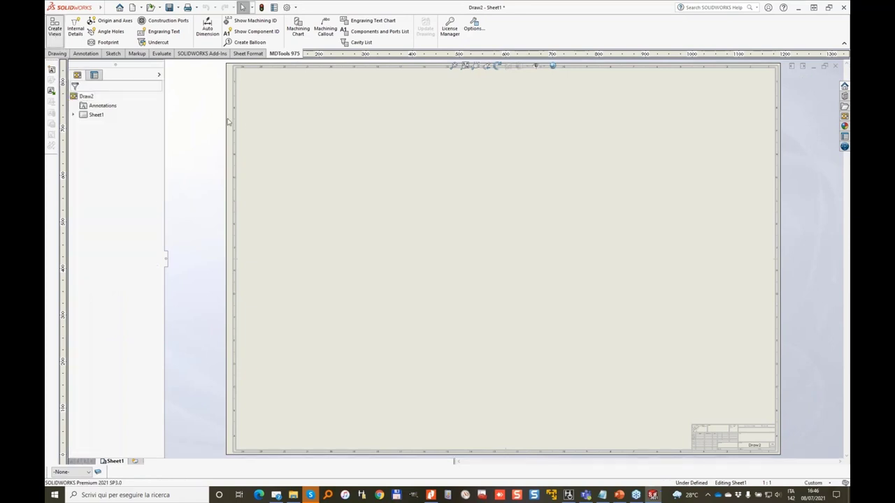
{"action": "left_click", "coordinate": [153, 97]}
{"action": "left_click", "coordinate": [156, 109]}
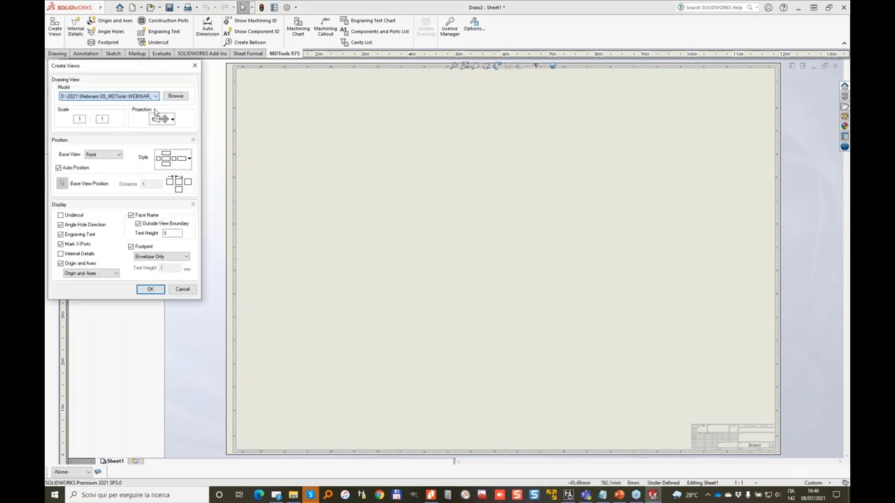
{"action": "left_click", "coordinate": [149, 294]}
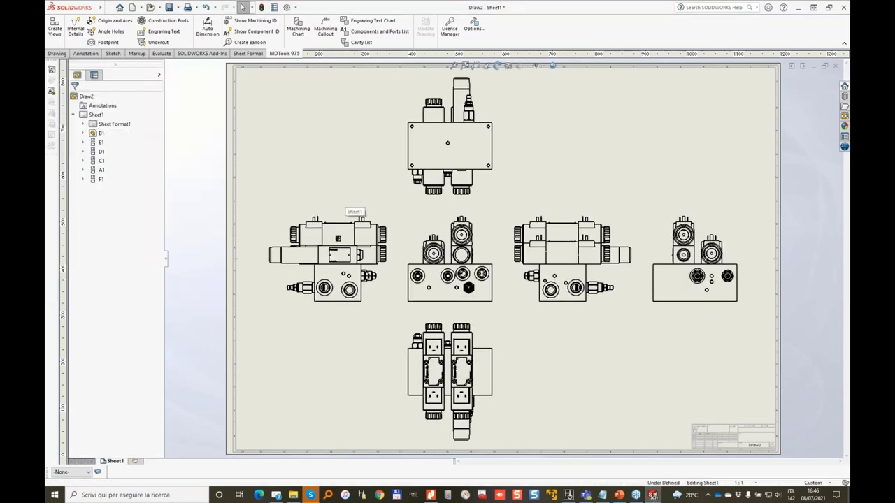
Bring up the annotation commands and examine the generated assembly views around the front view for the mounted valves and plugs
{"action": "left_click", "coordinate": [79, 55]}
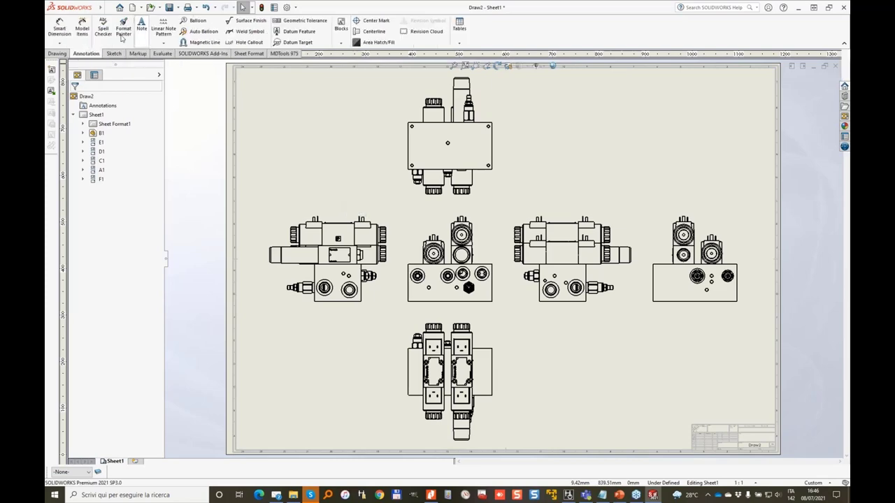
{"action": "scroll", "coordinate": [259, 33], "scroll_direction": "down", "scroll_amount": 2}
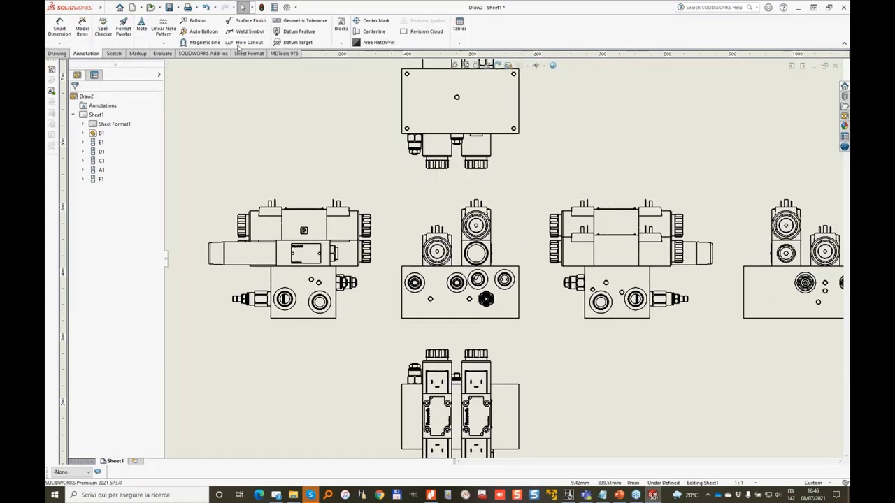
{"action": "key", "text": "shift+z"}
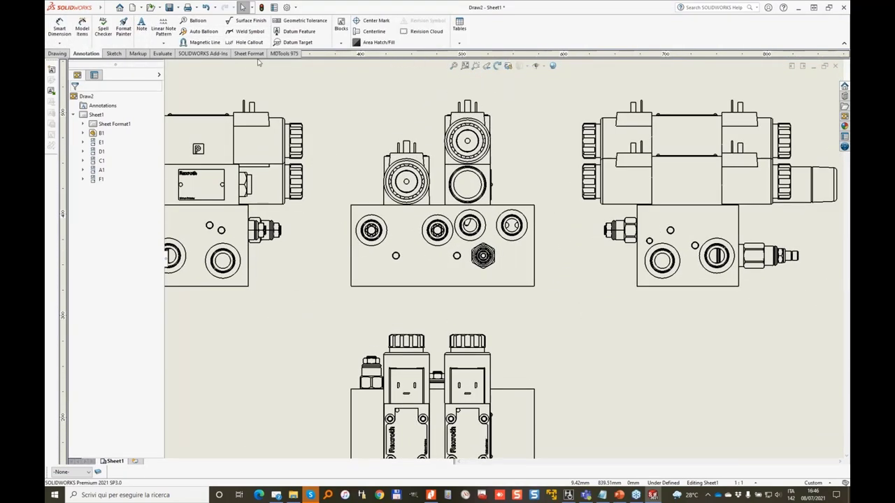
{"action": "key", "text": "z"}
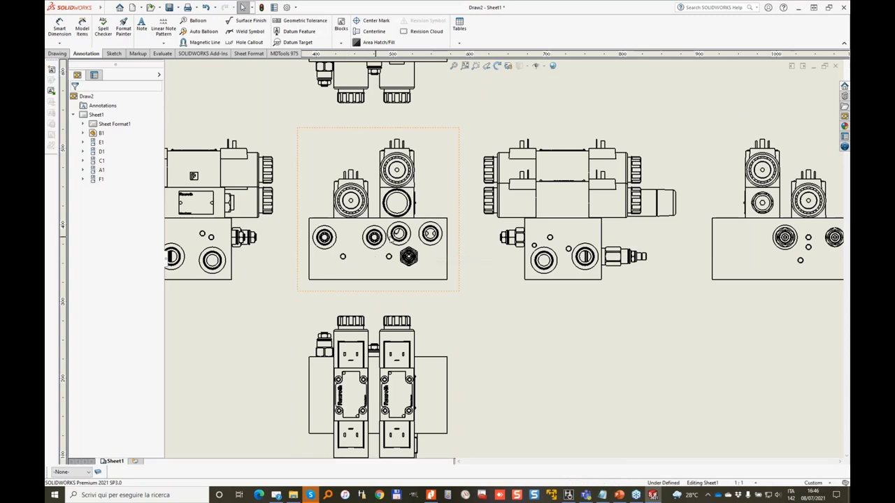
{"action": "middle_click_drag", "start_coordinate": [339, 289], "coordinate": [423, 258]}
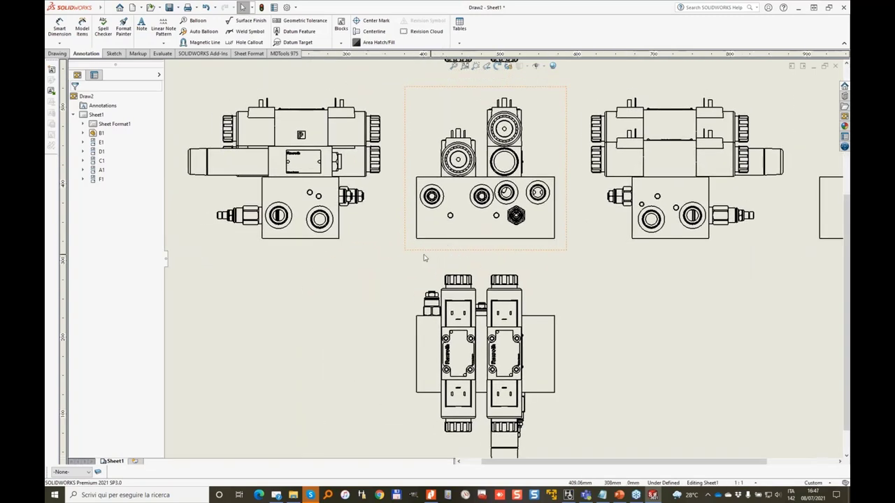
{"action": "scroll", "coordinate": [545, 239], "scroll_direction": "up", "scroll_amount": 1}
{"action": "middle_click_drag", "start_coordinate": [562, 163], "coordinate": [437, 214]}
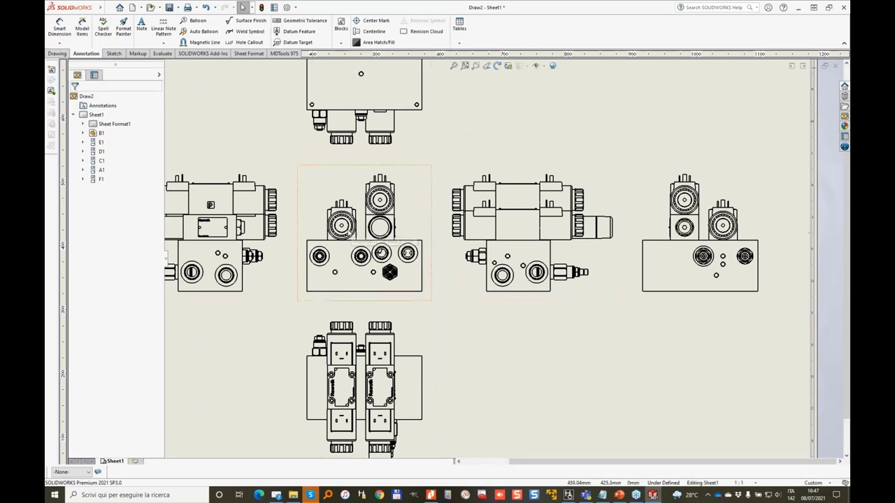
Add an isometric projected view of the assembly from front view B1, placed diagonally up and to its left
{"action": "middle_click_drag", "start_coordinate": [426, 178], "coordinate": [498, 169]}
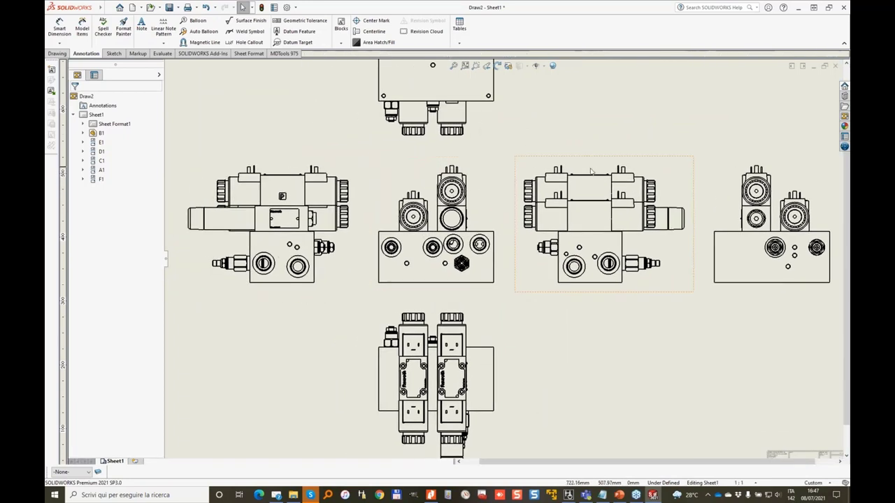
{"action": "left_click", "coordinate": [100, 132]}
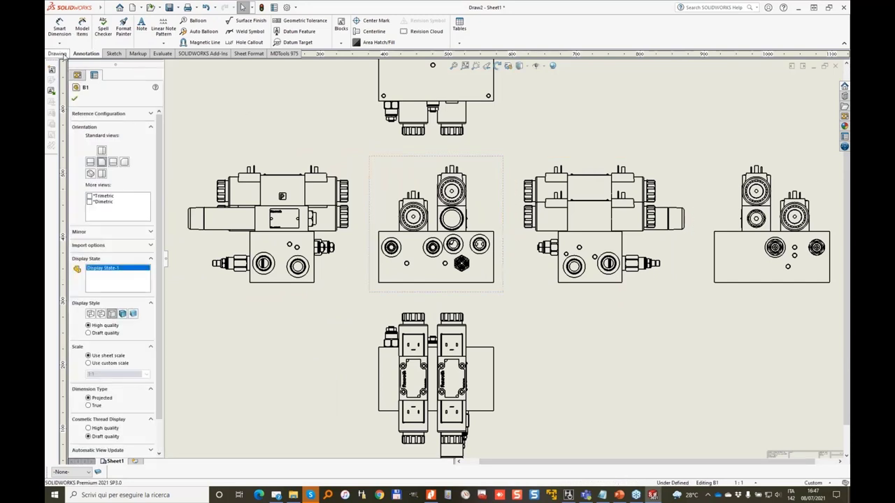
{"action": "left_click", "coordinate": [58, 55]}
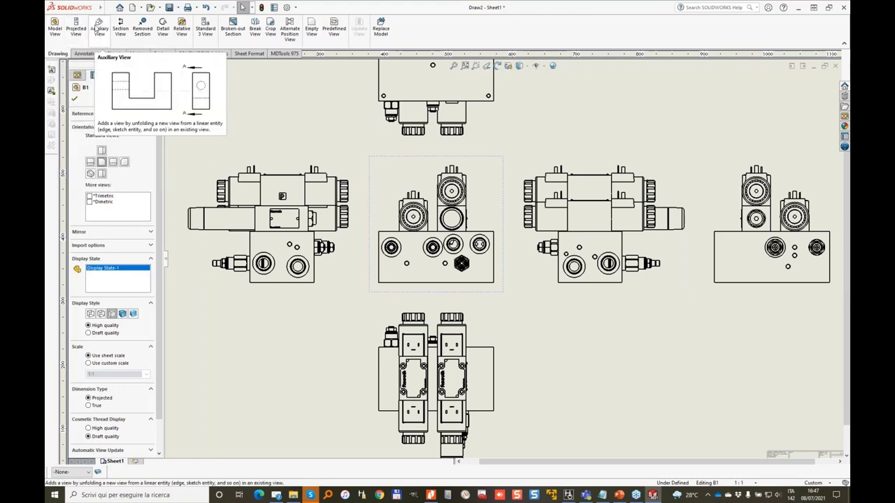
{"action": "left_click", "coordinate": [75, 28]}
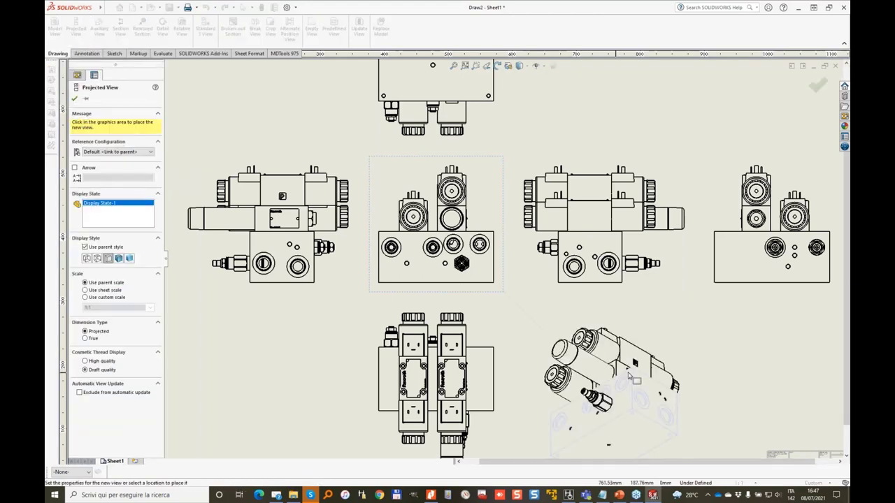
{"action": "left_click", "coordinate": [339, 93]}
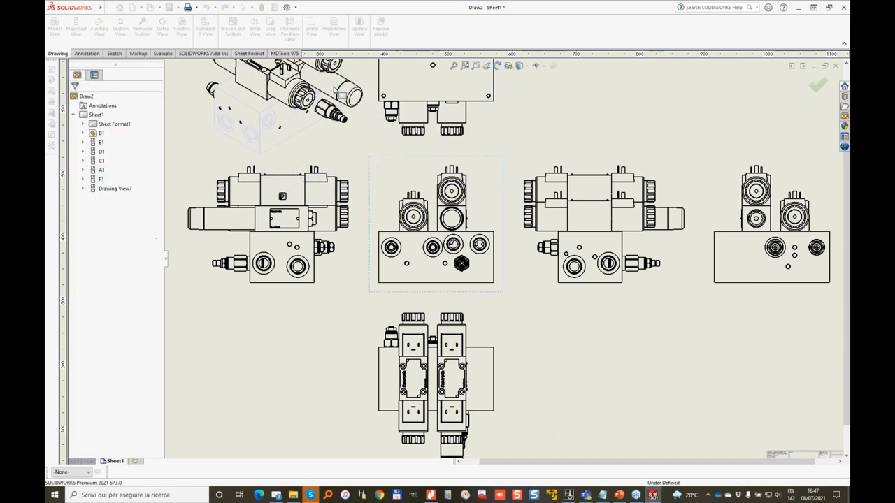
{"action": "middle_click_drag", "start_coordinate": [325, 152], "coordinate": [350, 206]}
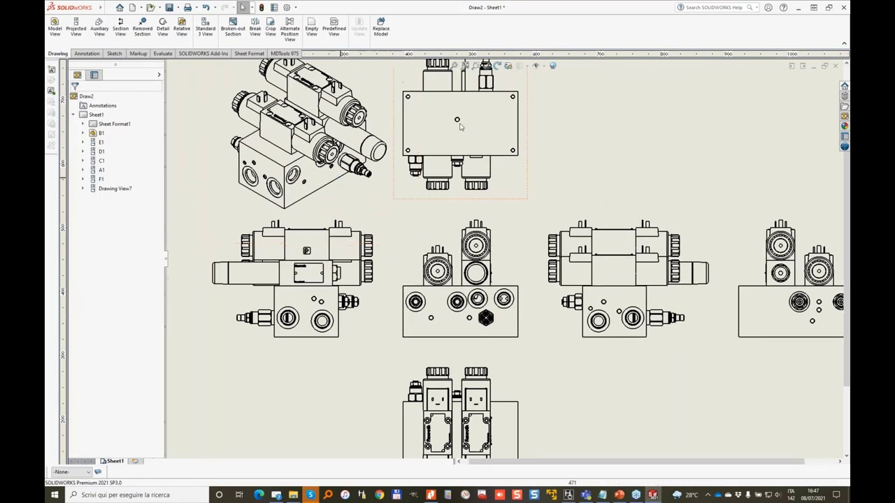
Switch to the Draw1 block drawing and set base view B to the Shaded With Edges display style
{"action": "mouse_move", "coordinate": [115, 10]}
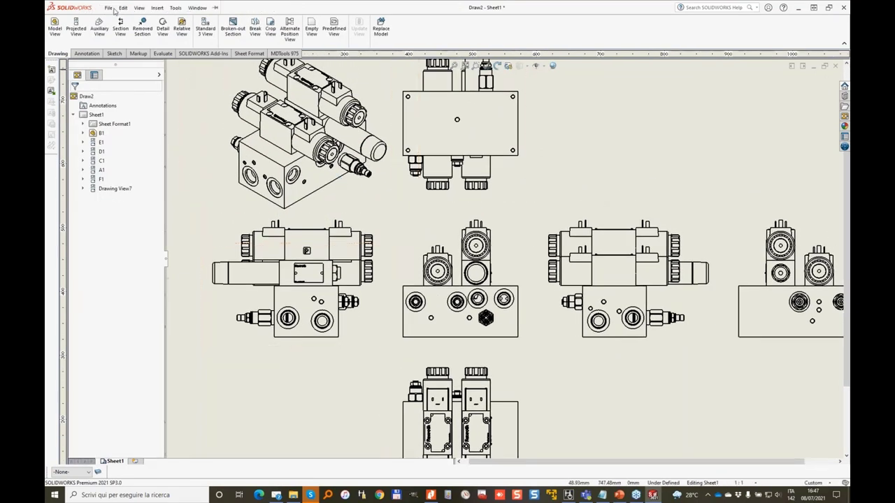
{"action": "left_click", "coordinate": [197, 8]}
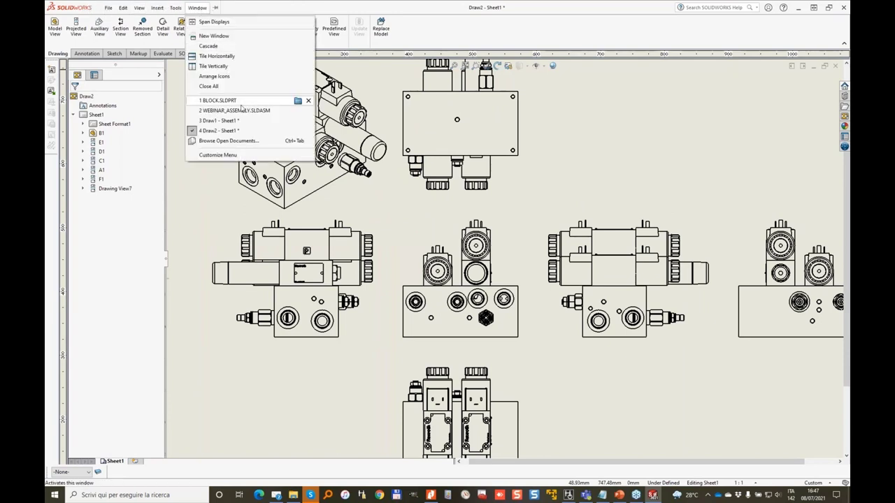
{"action": "left_click", "coordinate": [238, 122]}
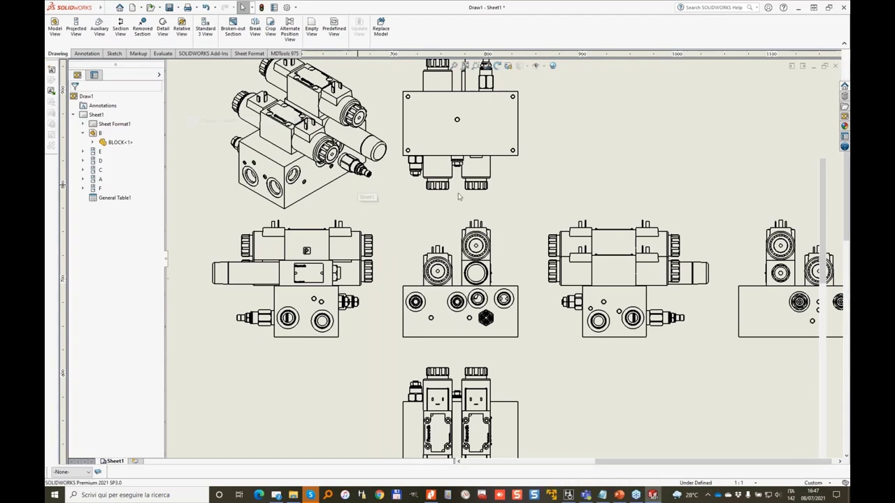
{"action": "middle_click_drag", "start_coordinate": [313, 271], "coordinate": [587, 99]}
{"action": "middle_click_drag", "start_coordinate": [369, 342], "coordinate": [388, 188]}
{"action": "scroll", "coordinate": [388, 187], "scroll_direction": "down", "scroll_amount": 1}
{"action": "scroll", "coordinate": [387, 187], "scroll_direction": "down", "scroll_amount": 1}
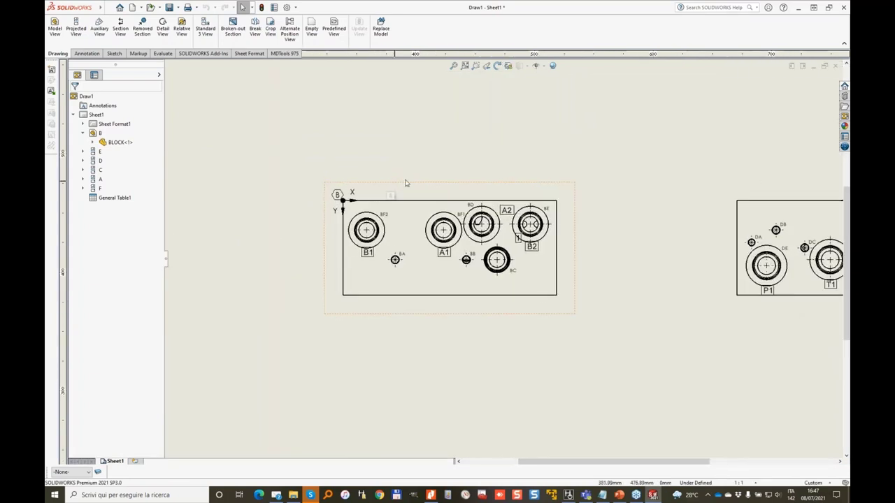
{"action": "left_click", "coordinate": [413, 187]}
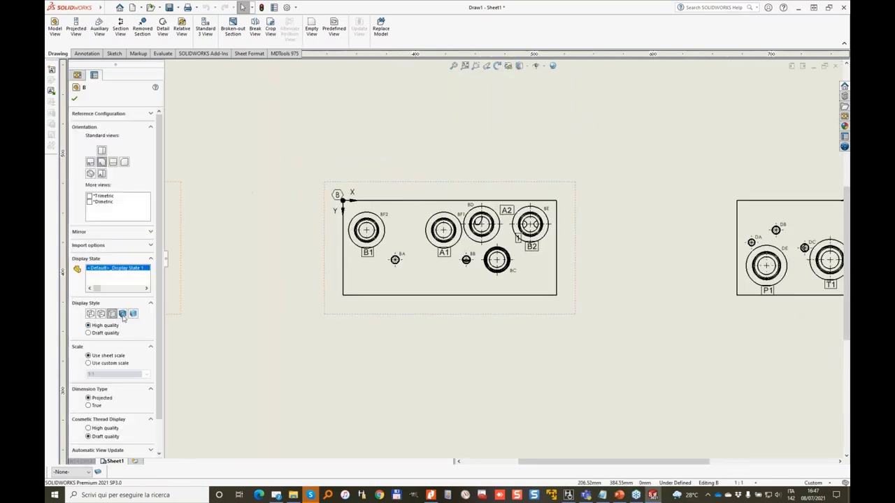
{"action": "left_click", "coordinate": [122, 314]}
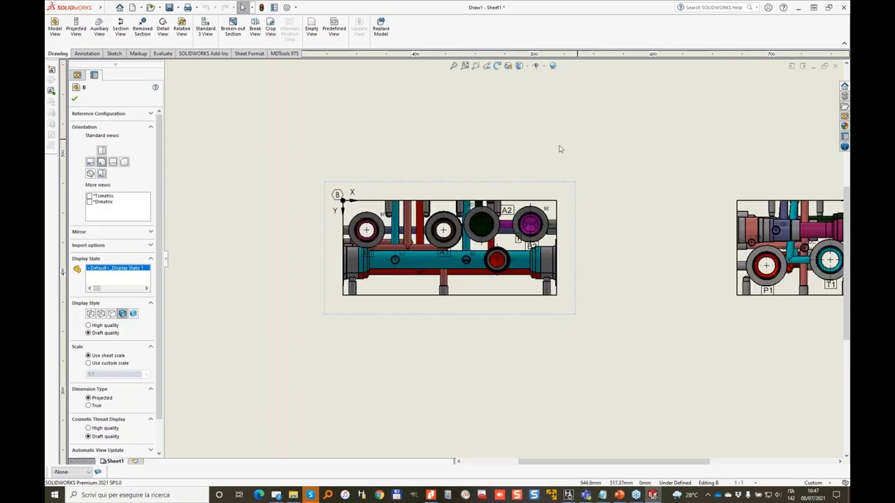
Move view F closer to view D and examine the coloured cavities and drillings in view B
{"action": "scroll", "coordinate": [559, 148], "scroll_direction": "up", "scroll_amount": 1}
{"action": "scroll", "coordinate": [529, 260], "scroll_direction": "up", "scroll_amount": 3}
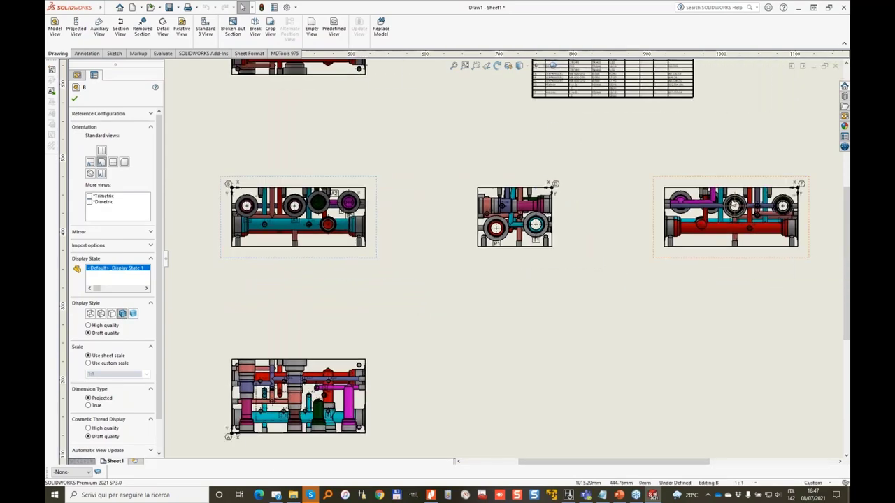
{"action": "left_click", "coordinate": [740, 180]}
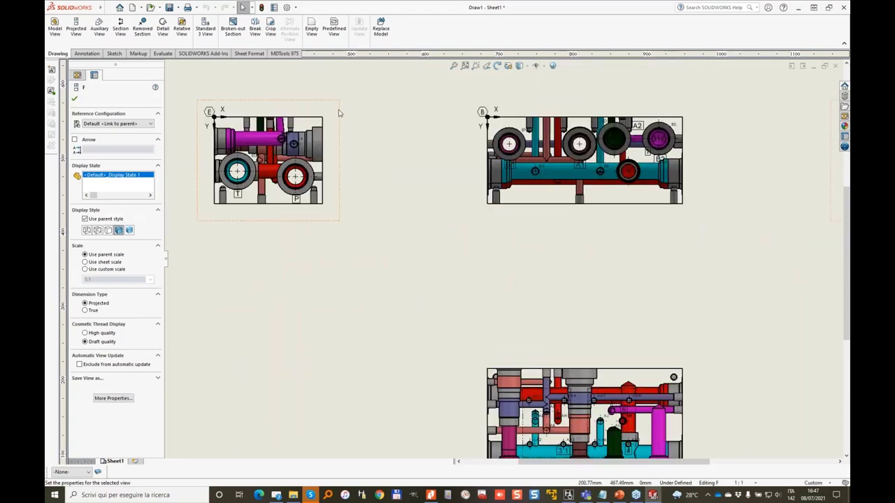
{"action": "scroll", "coordinate": [499, 183], "scroll_direction": "down", "scroll_amount": 8}
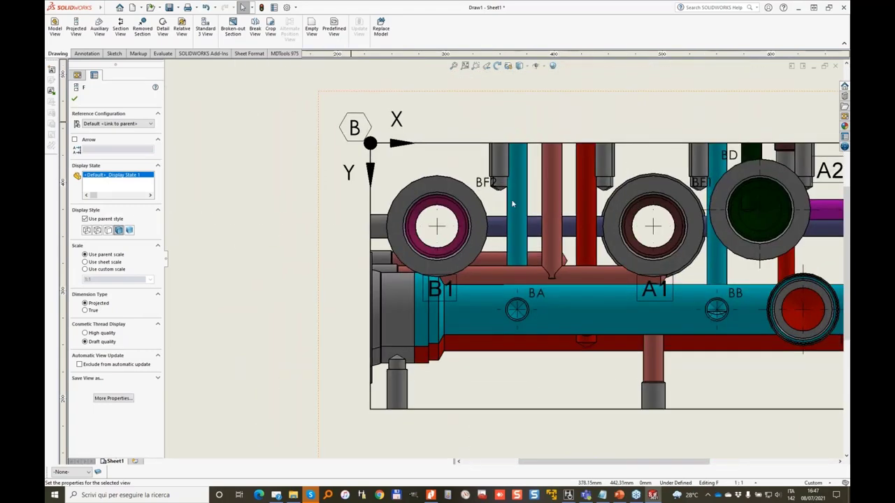
{"action": "scroll", "coordinate": [499, 183], "scroll_direction": "up", "scroll_amount": 8}
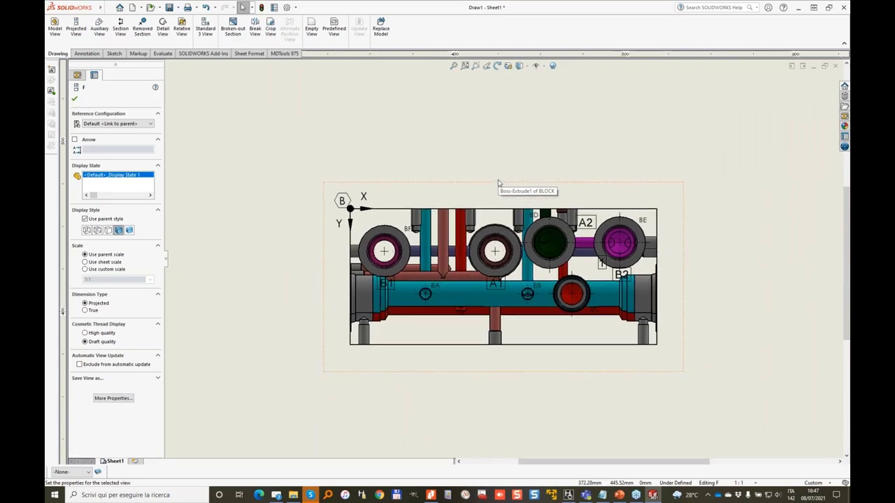
{"action": "left_click", "coordinate": [294, 230]}
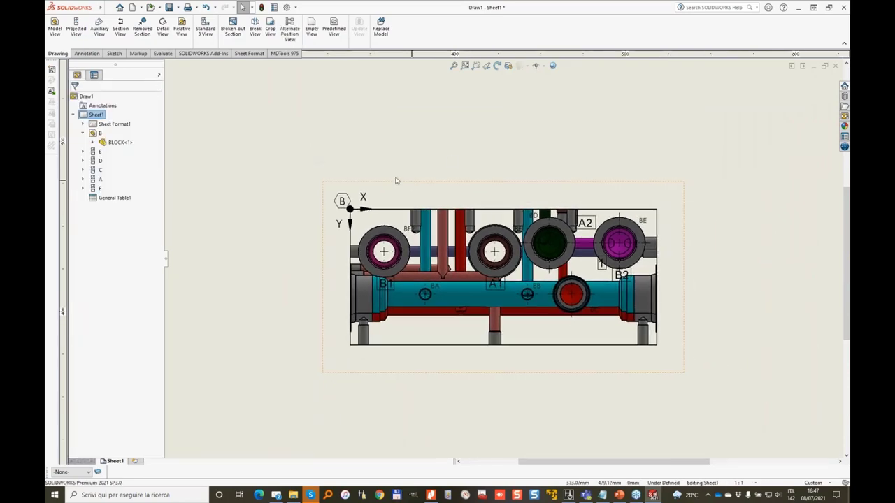
{"action": "scroll", "coordinate": [307, 147], "scroll_direction": "up", "scroll_amount": 3}
{"action": "scroll", "coordinate": [279, 174], "scroll_direction": "up", "scroll_amount": 2}
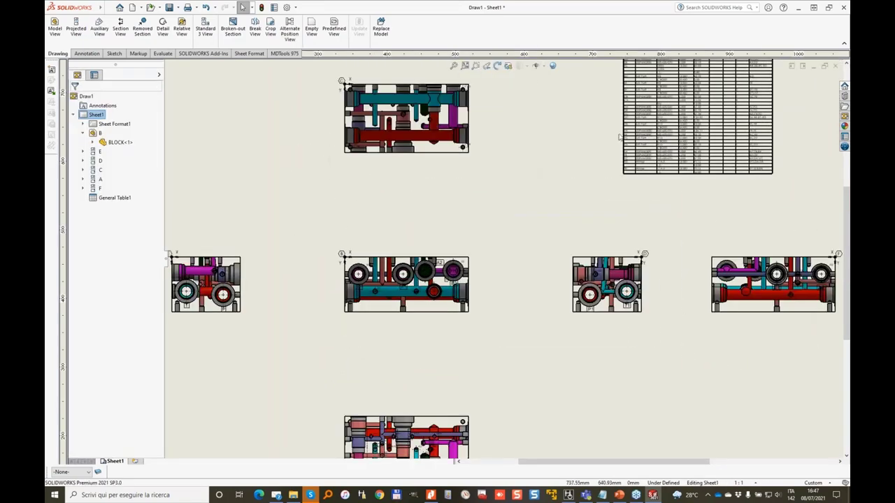
Generate automatic dimensions for the block drawing with MDTools Auto Dimension, keeping the existing dimensioning options
{"action": "left_click", "coordinate": [284, 53]}
{"action": "left_click", "coordinate": [129, 7]}
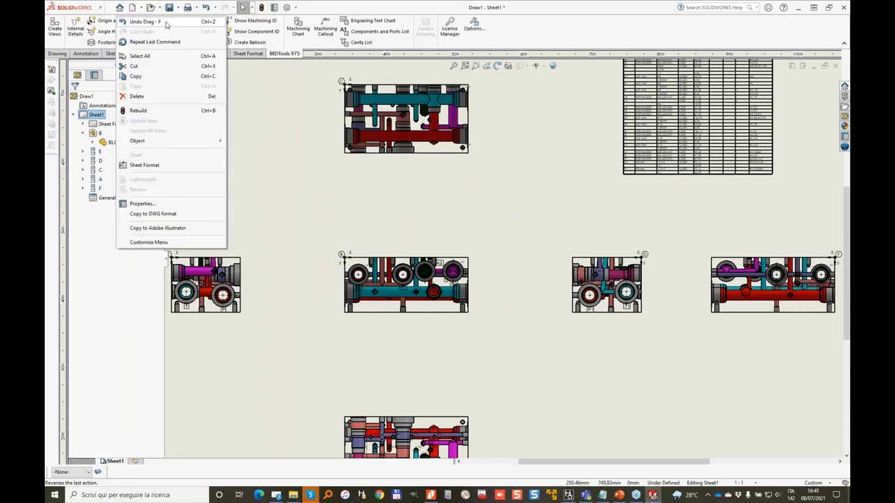
{"action": "left_click", "coordinate": [279, 121]}
{"action": "left_click", "coordinate": [207, 28]}
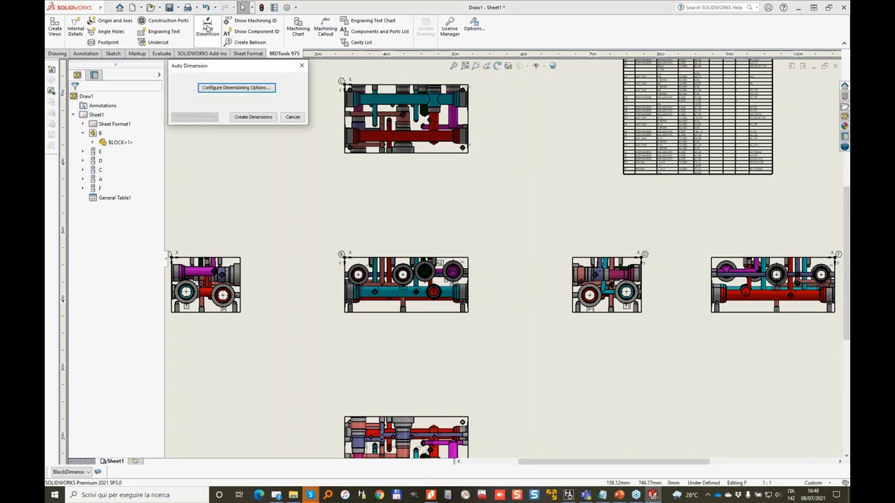
{"action": "left_click", "coordinate": [253, 117]}
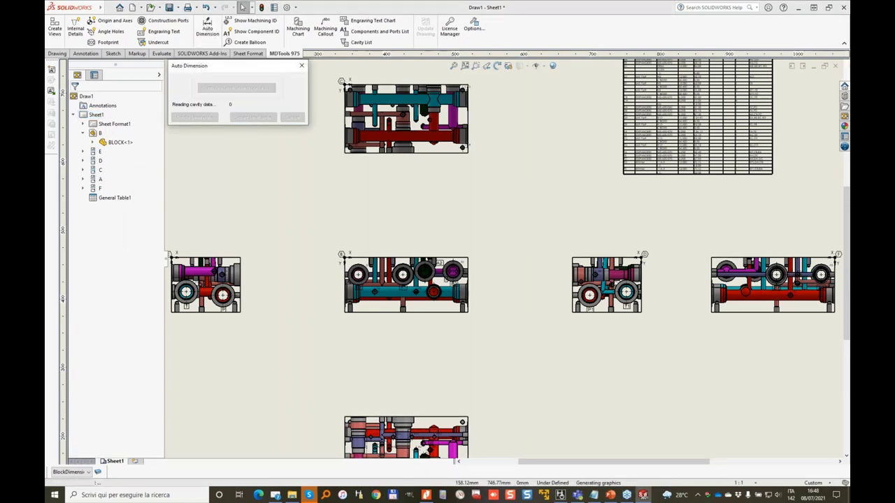